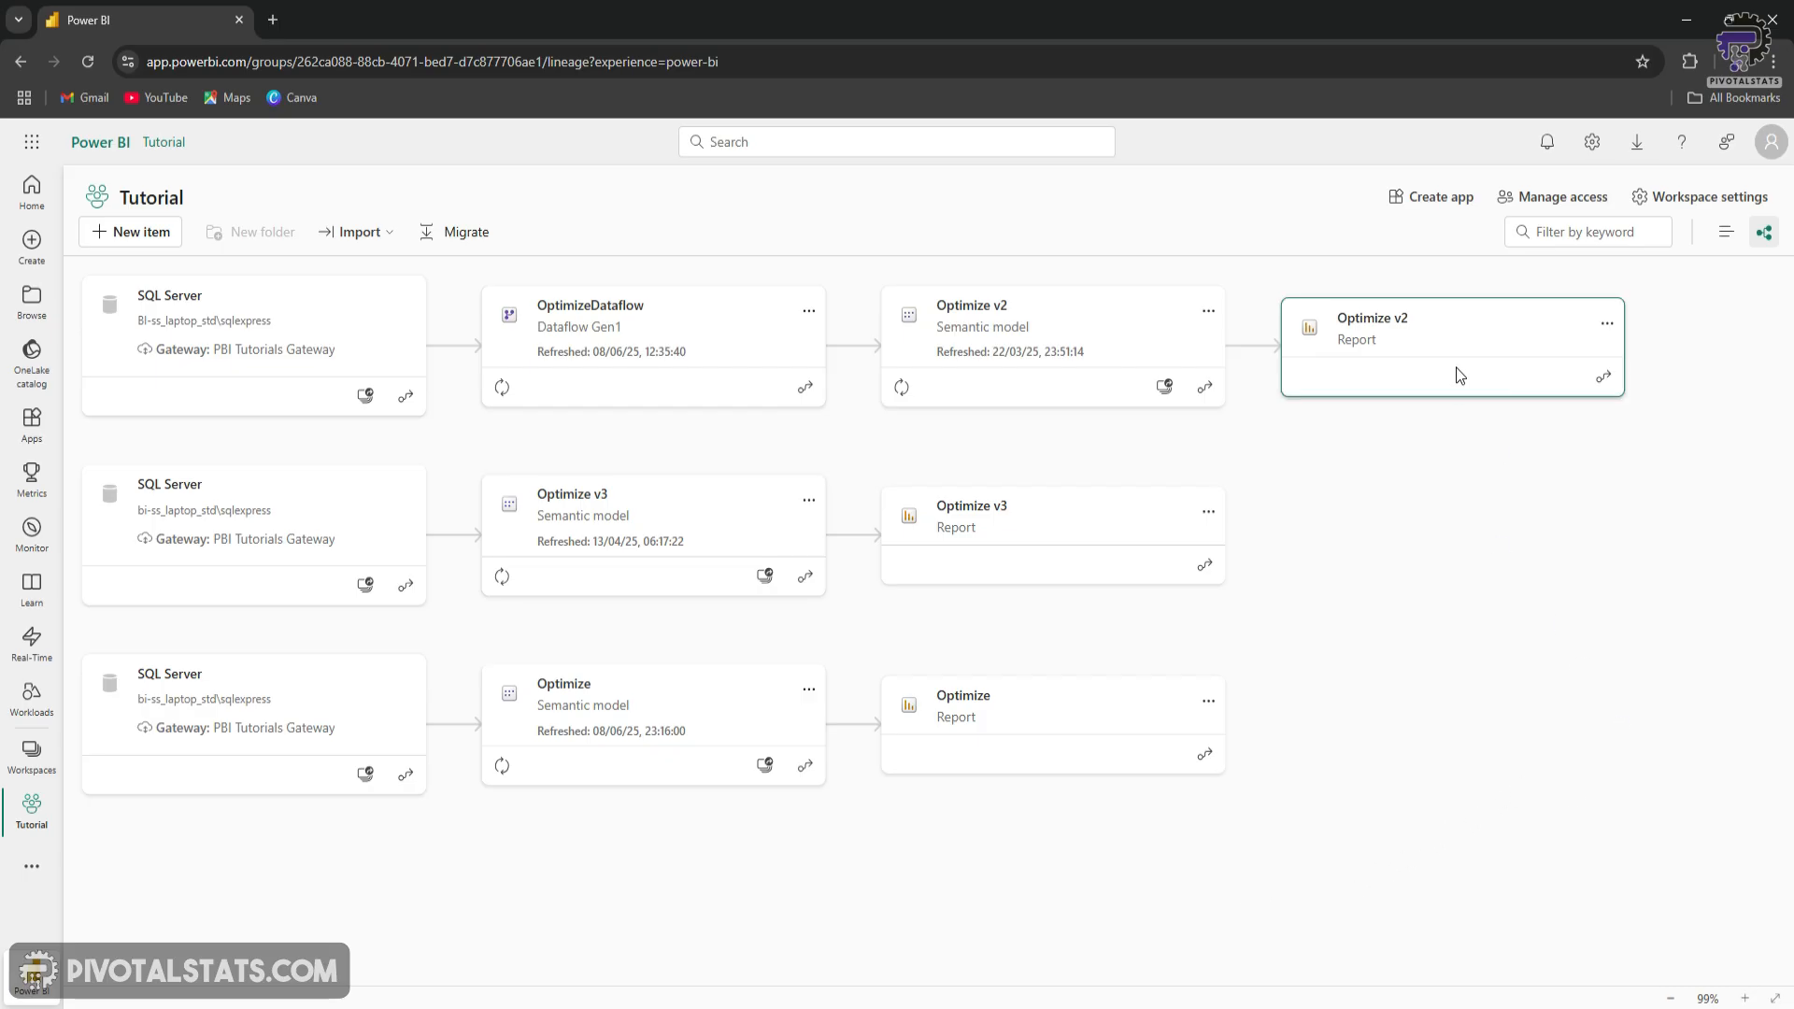
- Examine the reports and semantic models of Optimize v2, Optimize v3 and Optimize in the workspace's lineage view
left_click(1432, 327)
left_click(1010, 521)
left_click(1085, 700)
left_click(643, 509)
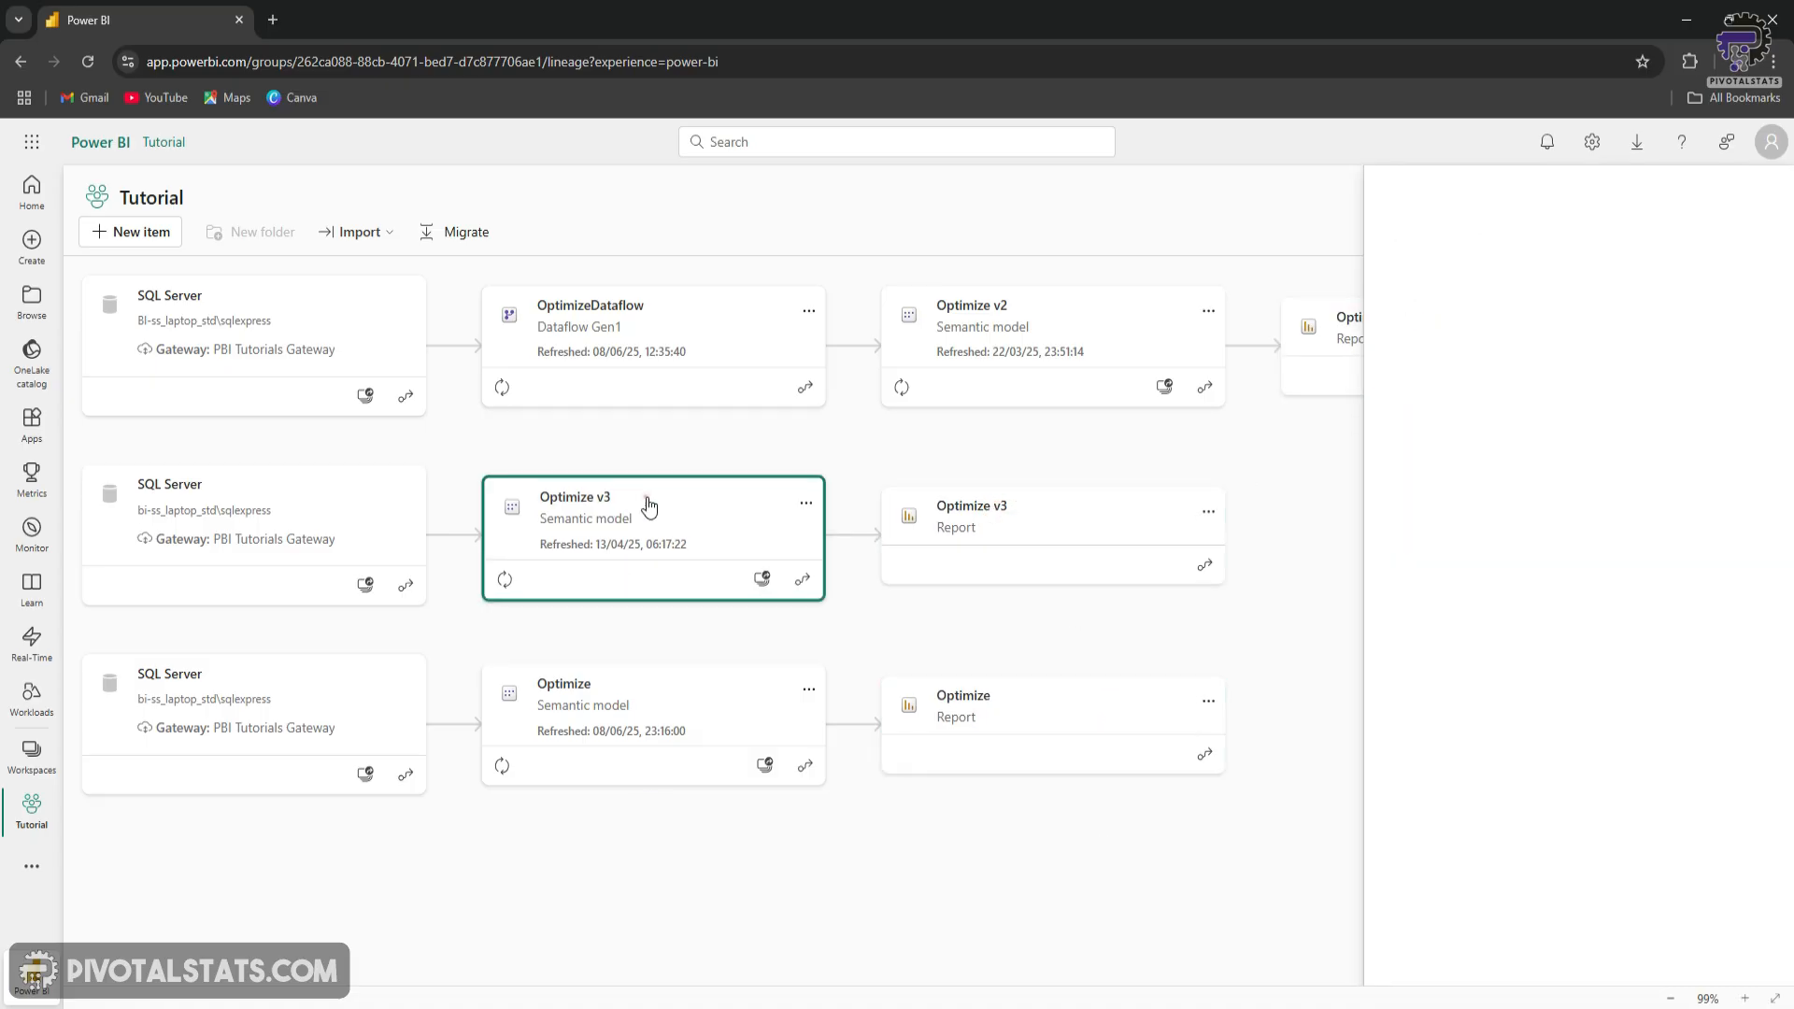
left_click(955, 327)
left_click(685, 874)
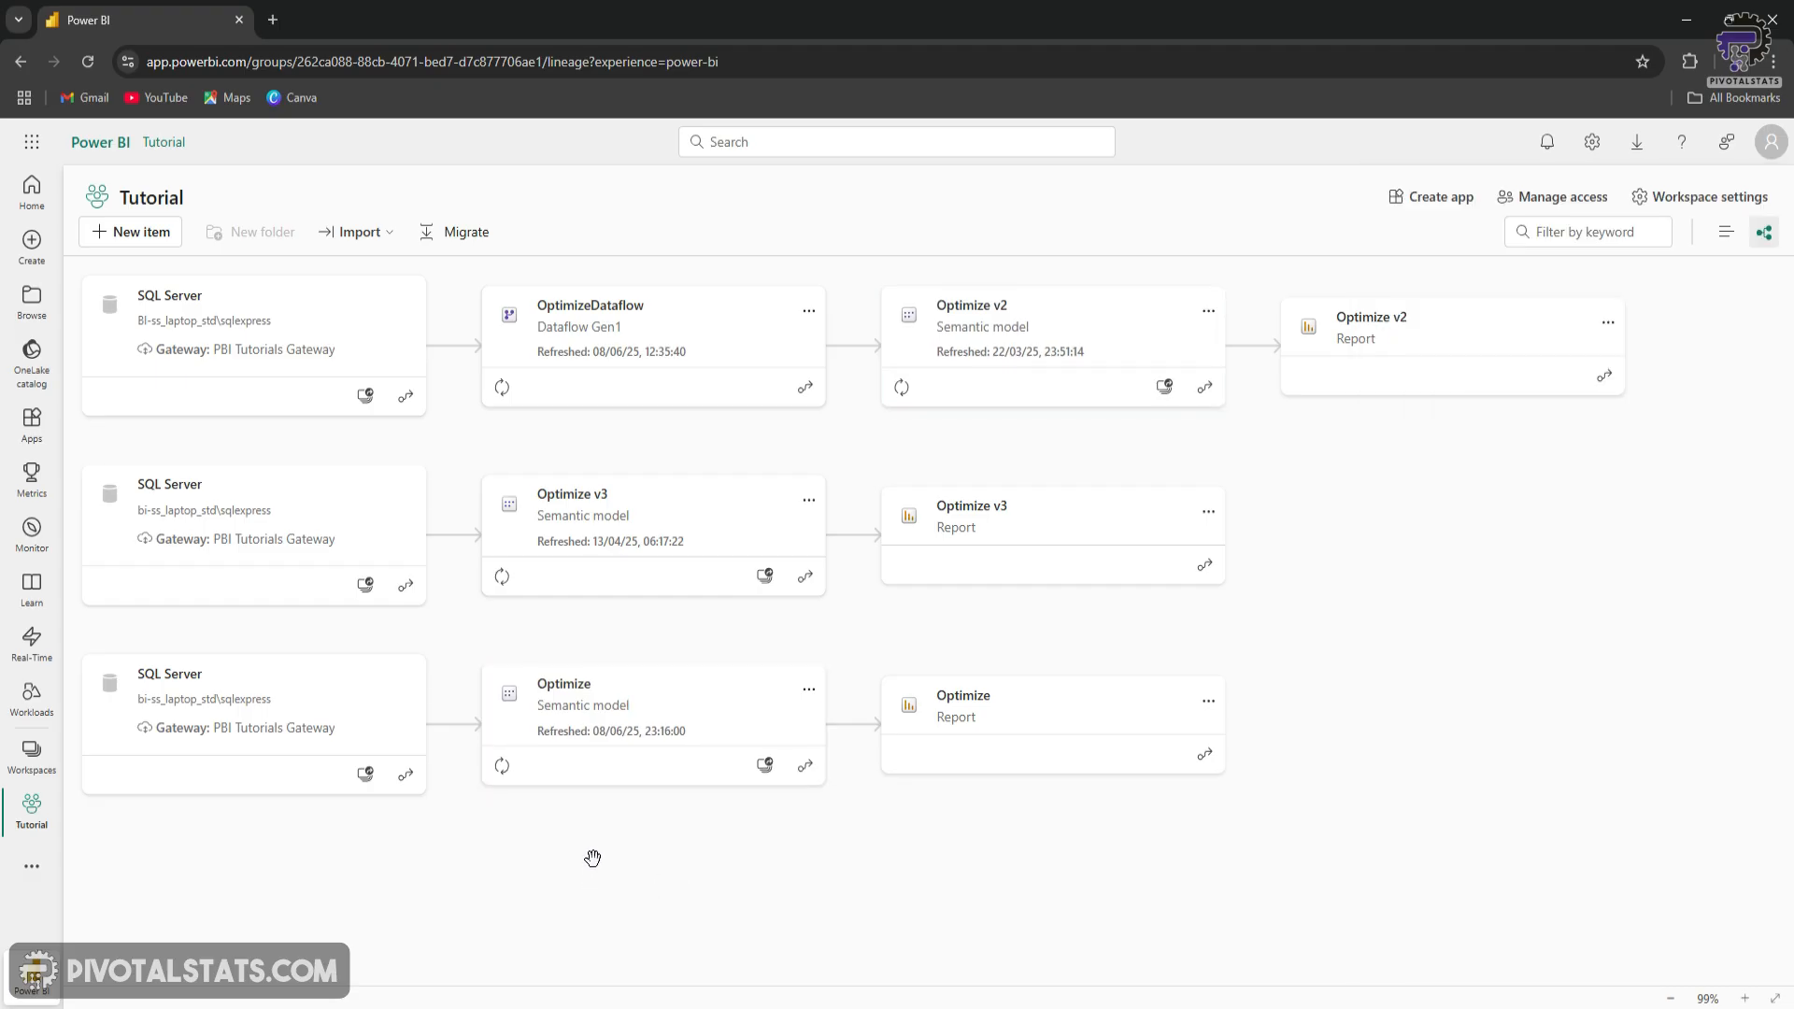
- View the details of the Optimize report, its semantic model and its SQL Server source in the lineage view
left_click(1054, 742)
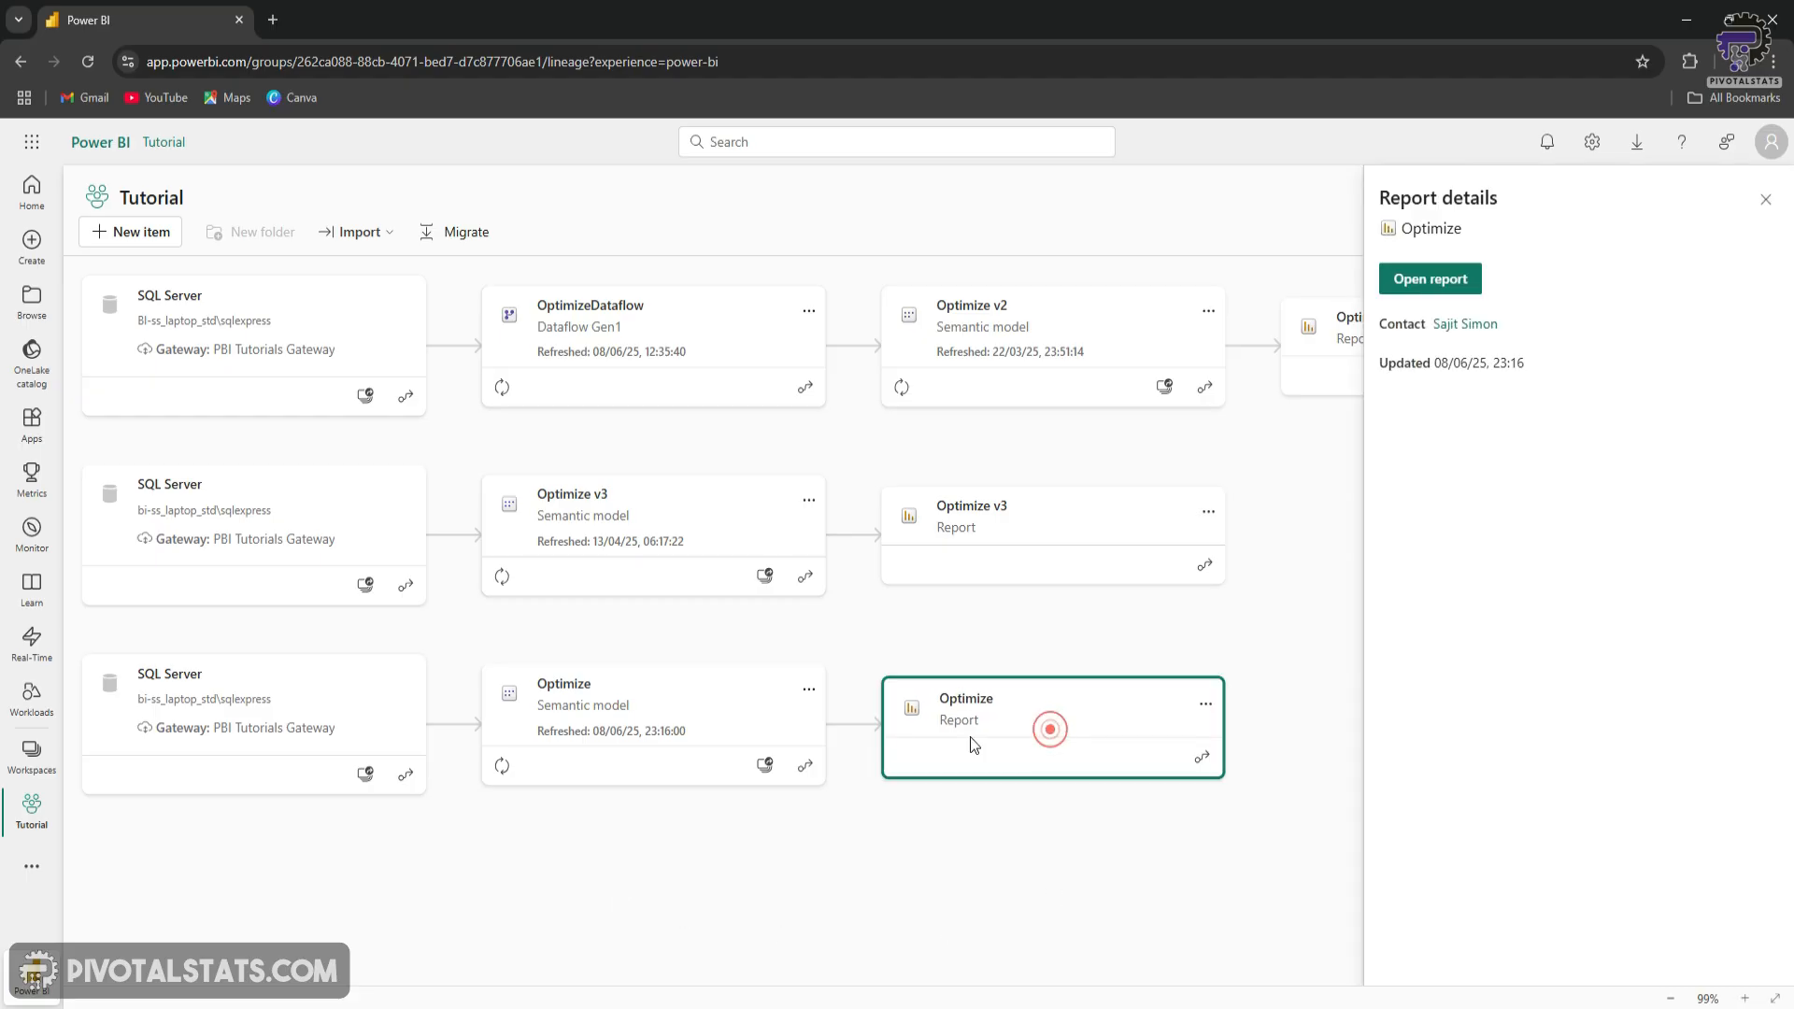
left_click(592, 712)
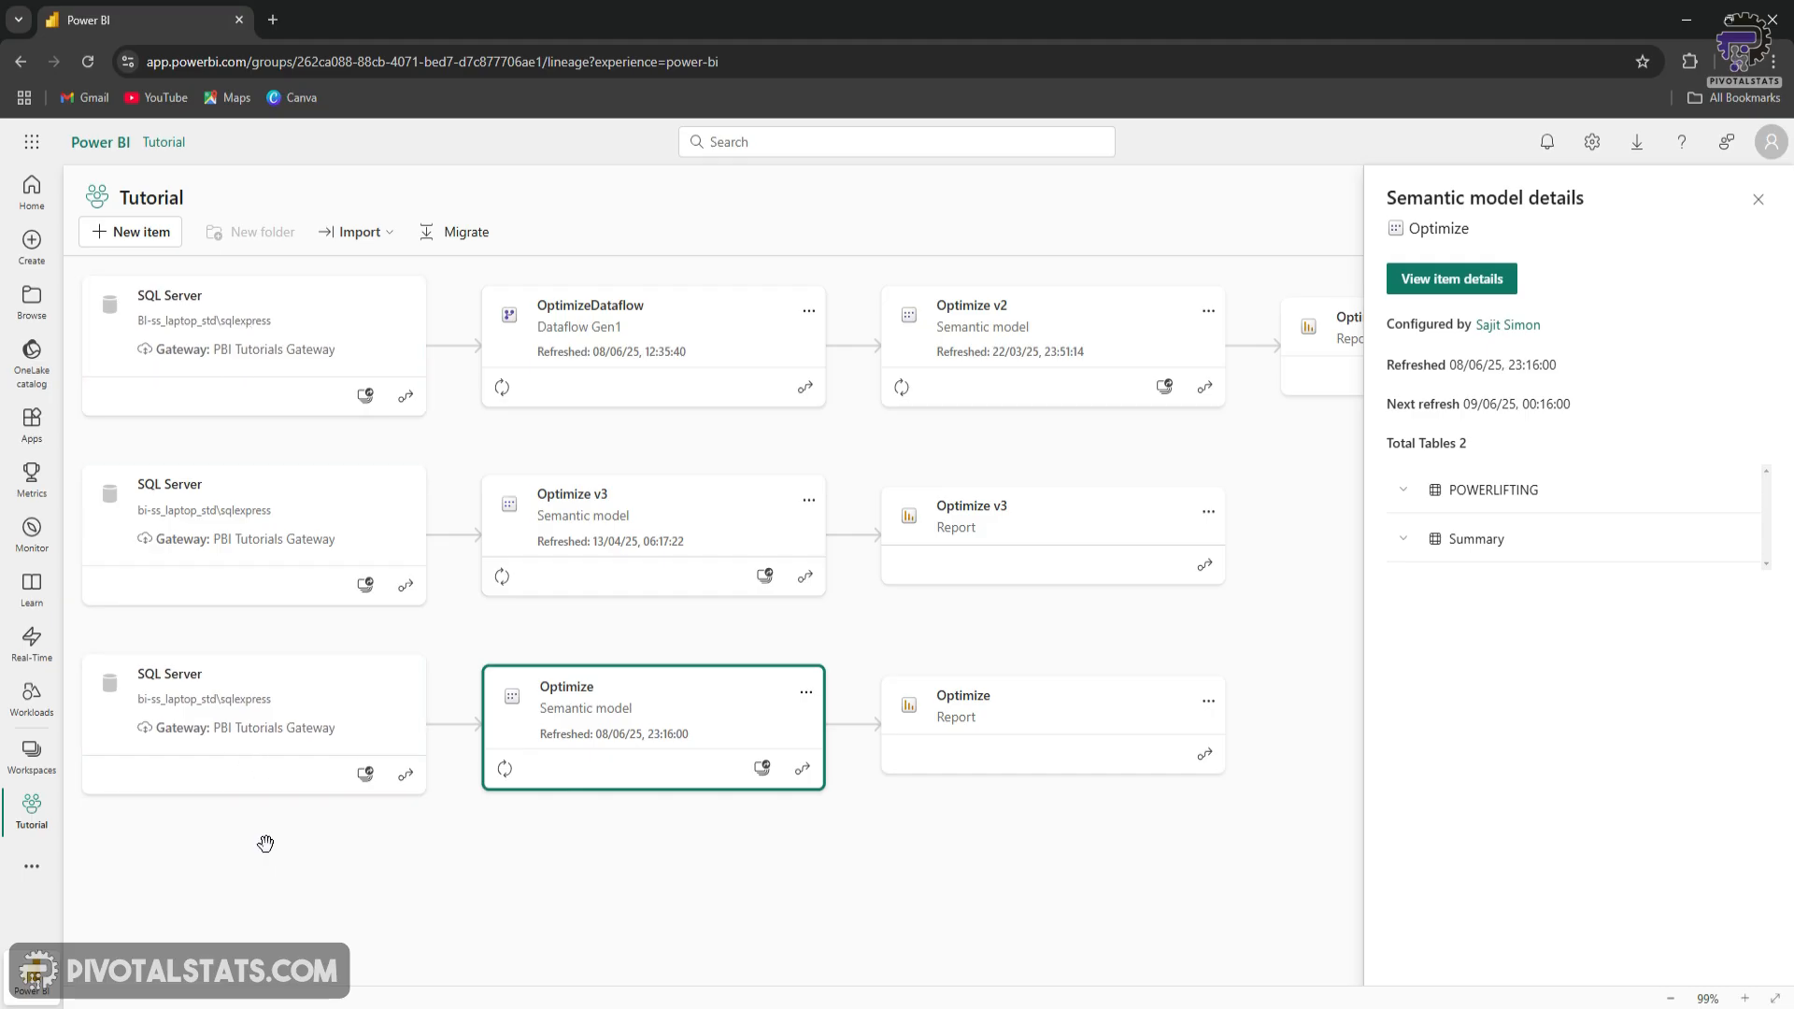
left_click(231, 708)
left_click(1103, 1000)
left_click(1760, 199)
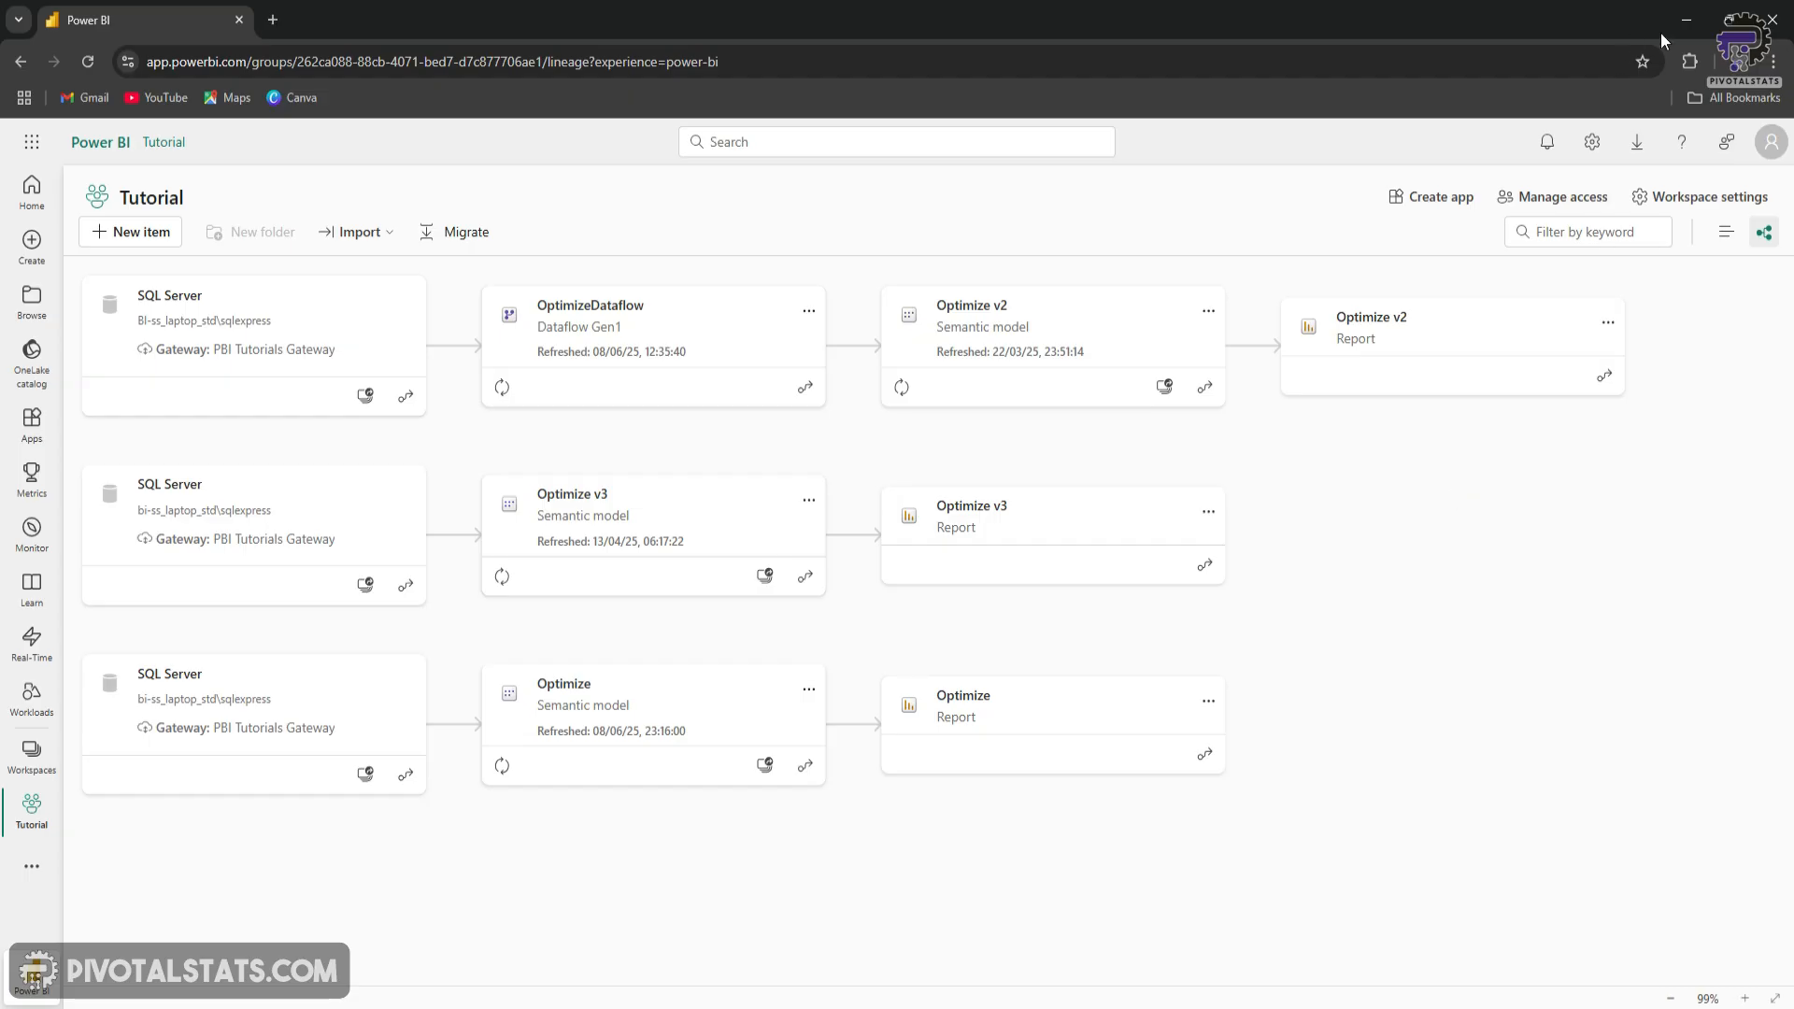
- Switch to Power BI Desktop, import the Coffee_Sales text/CSV file from the Desktop folder and open it for transformation in Power Query
left_click(1686, 19)
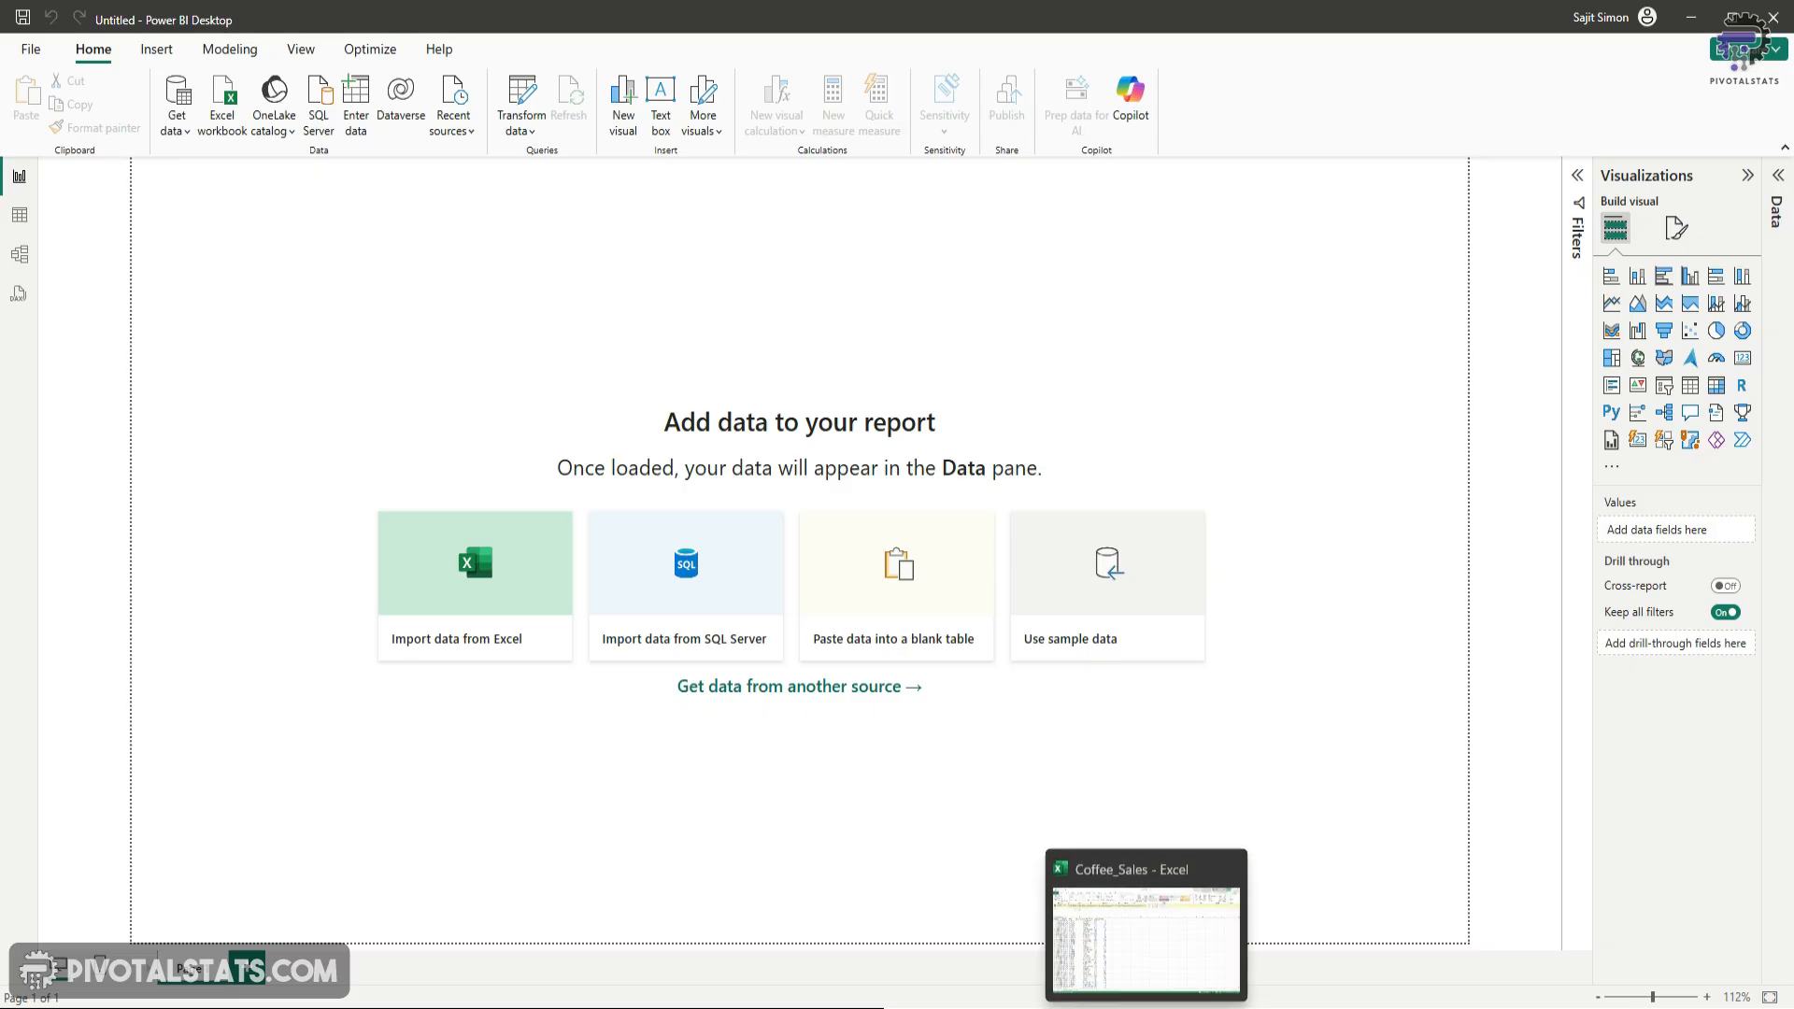
left_click(1149, 935)
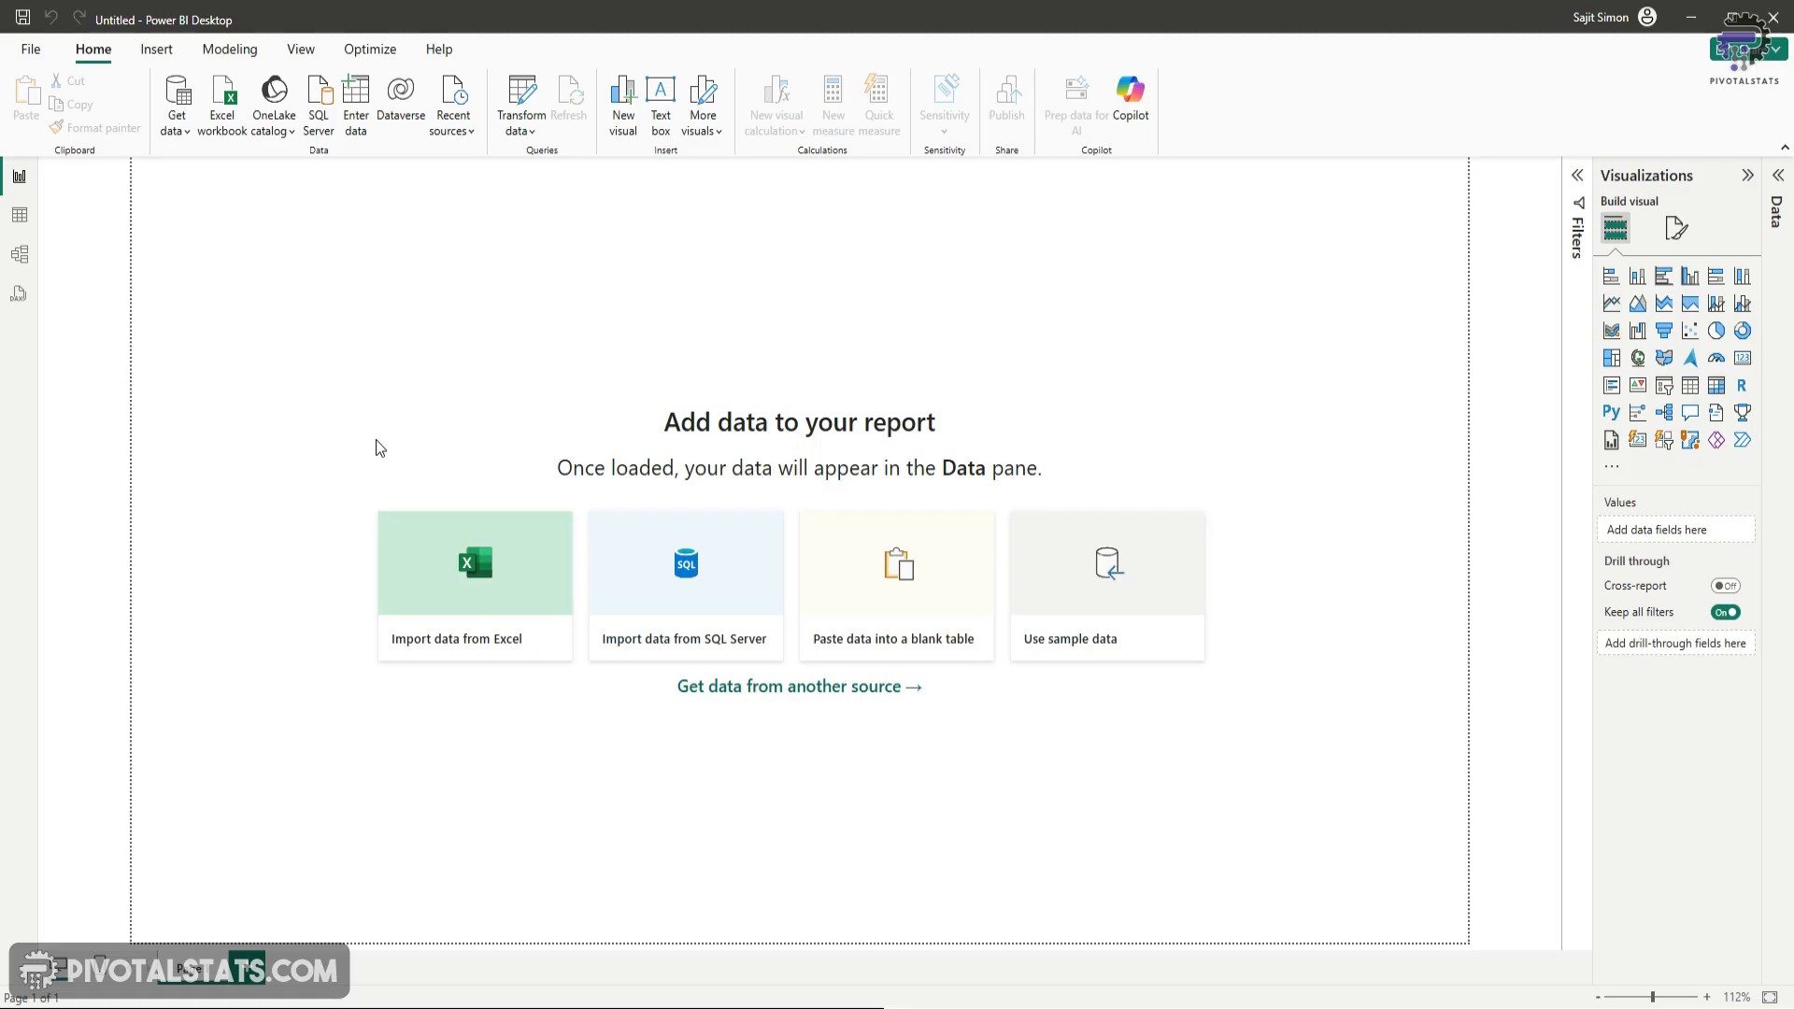
left_click(177, 136)
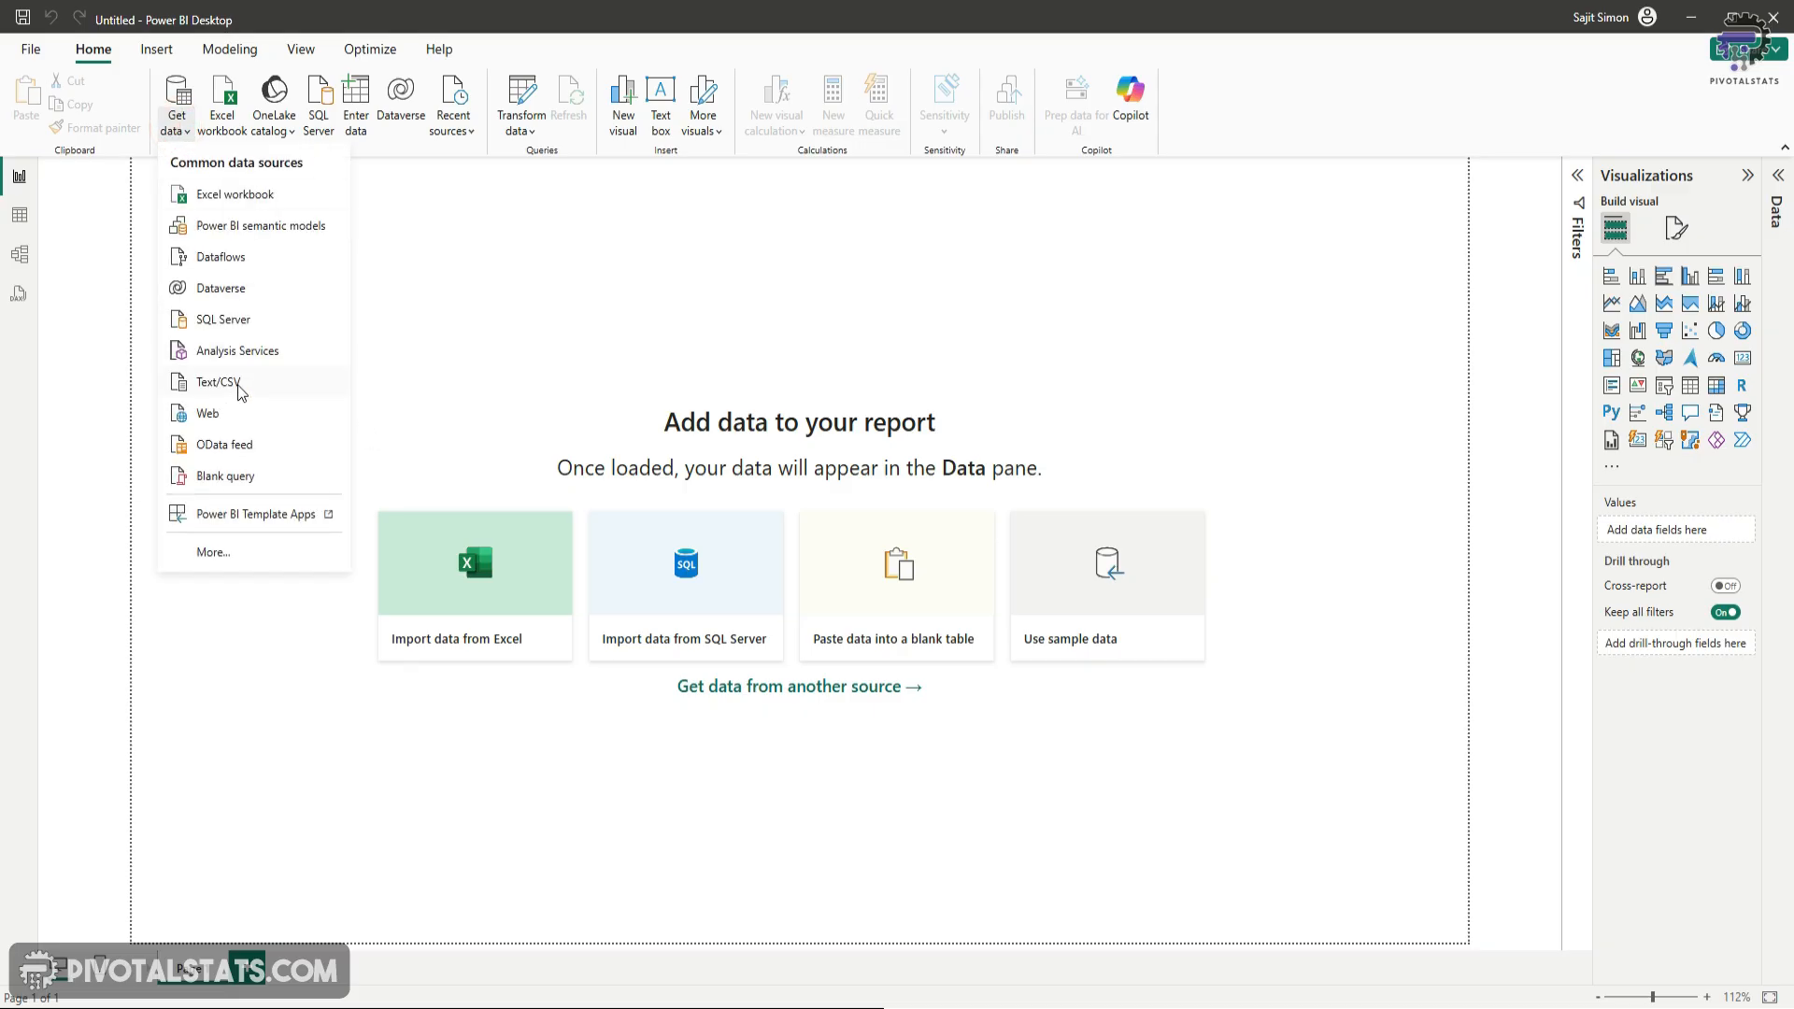
left_click(239, 386)
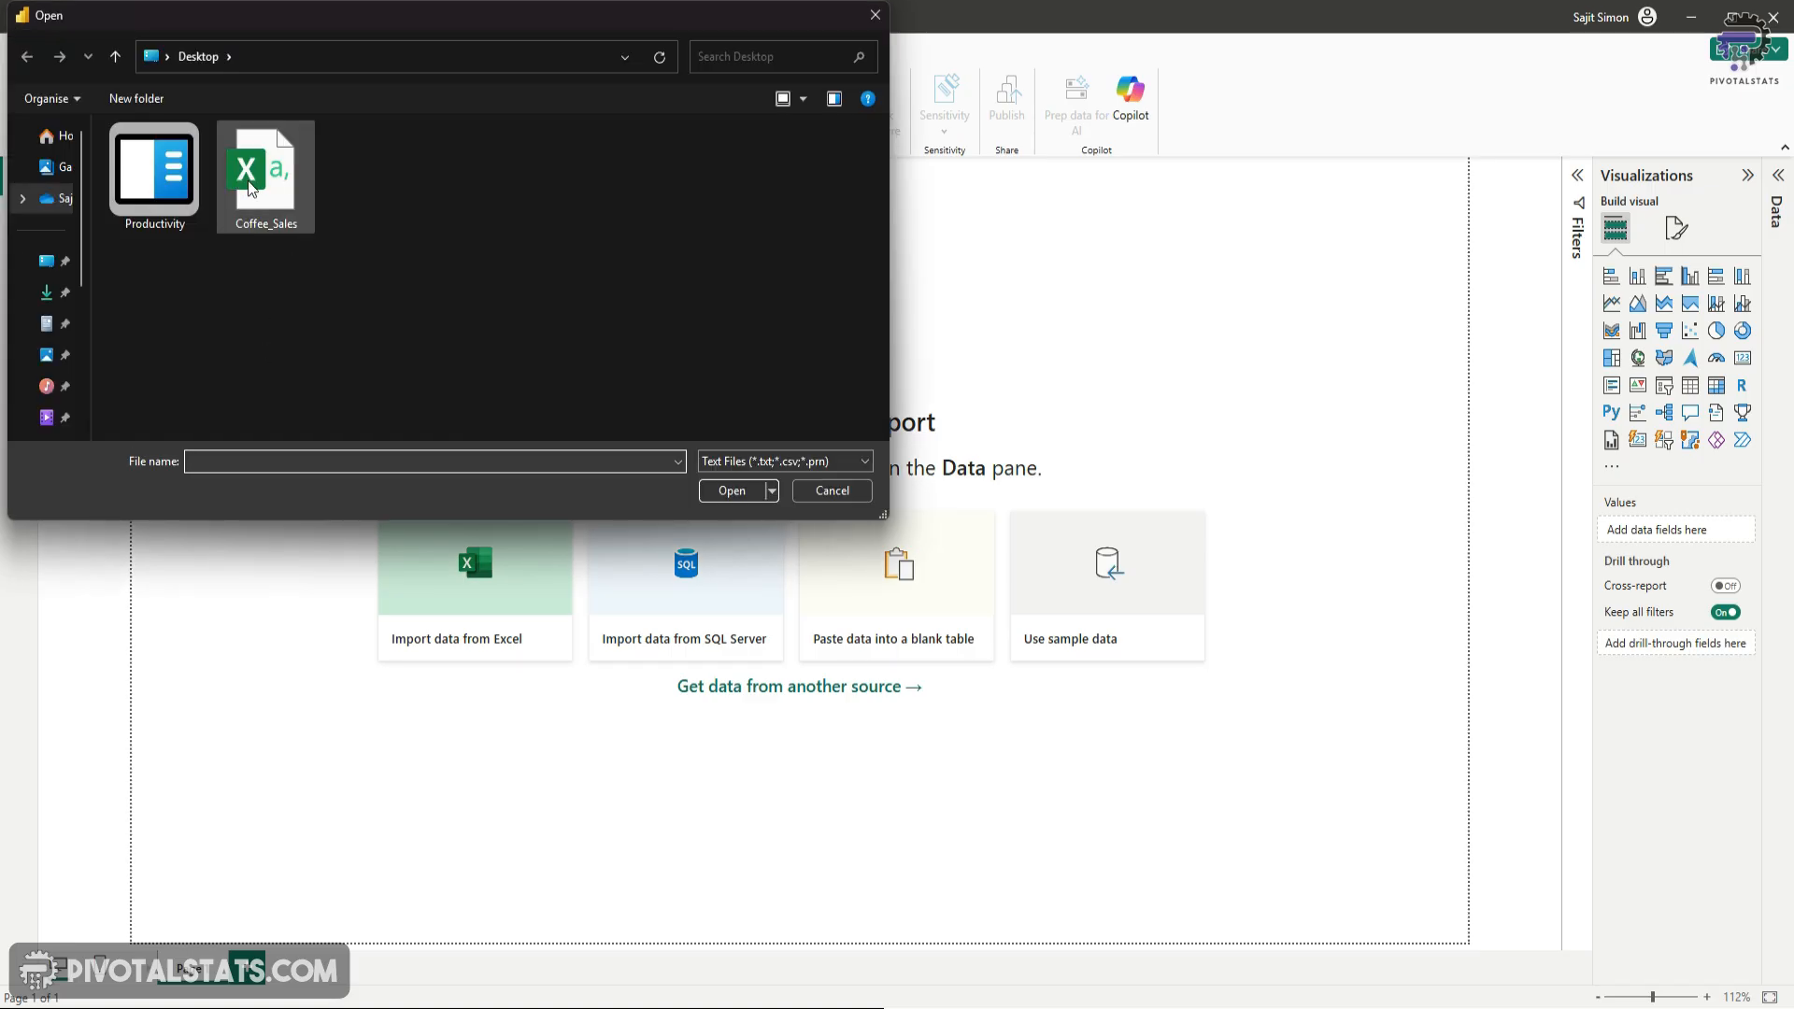
double_click(264, 197)
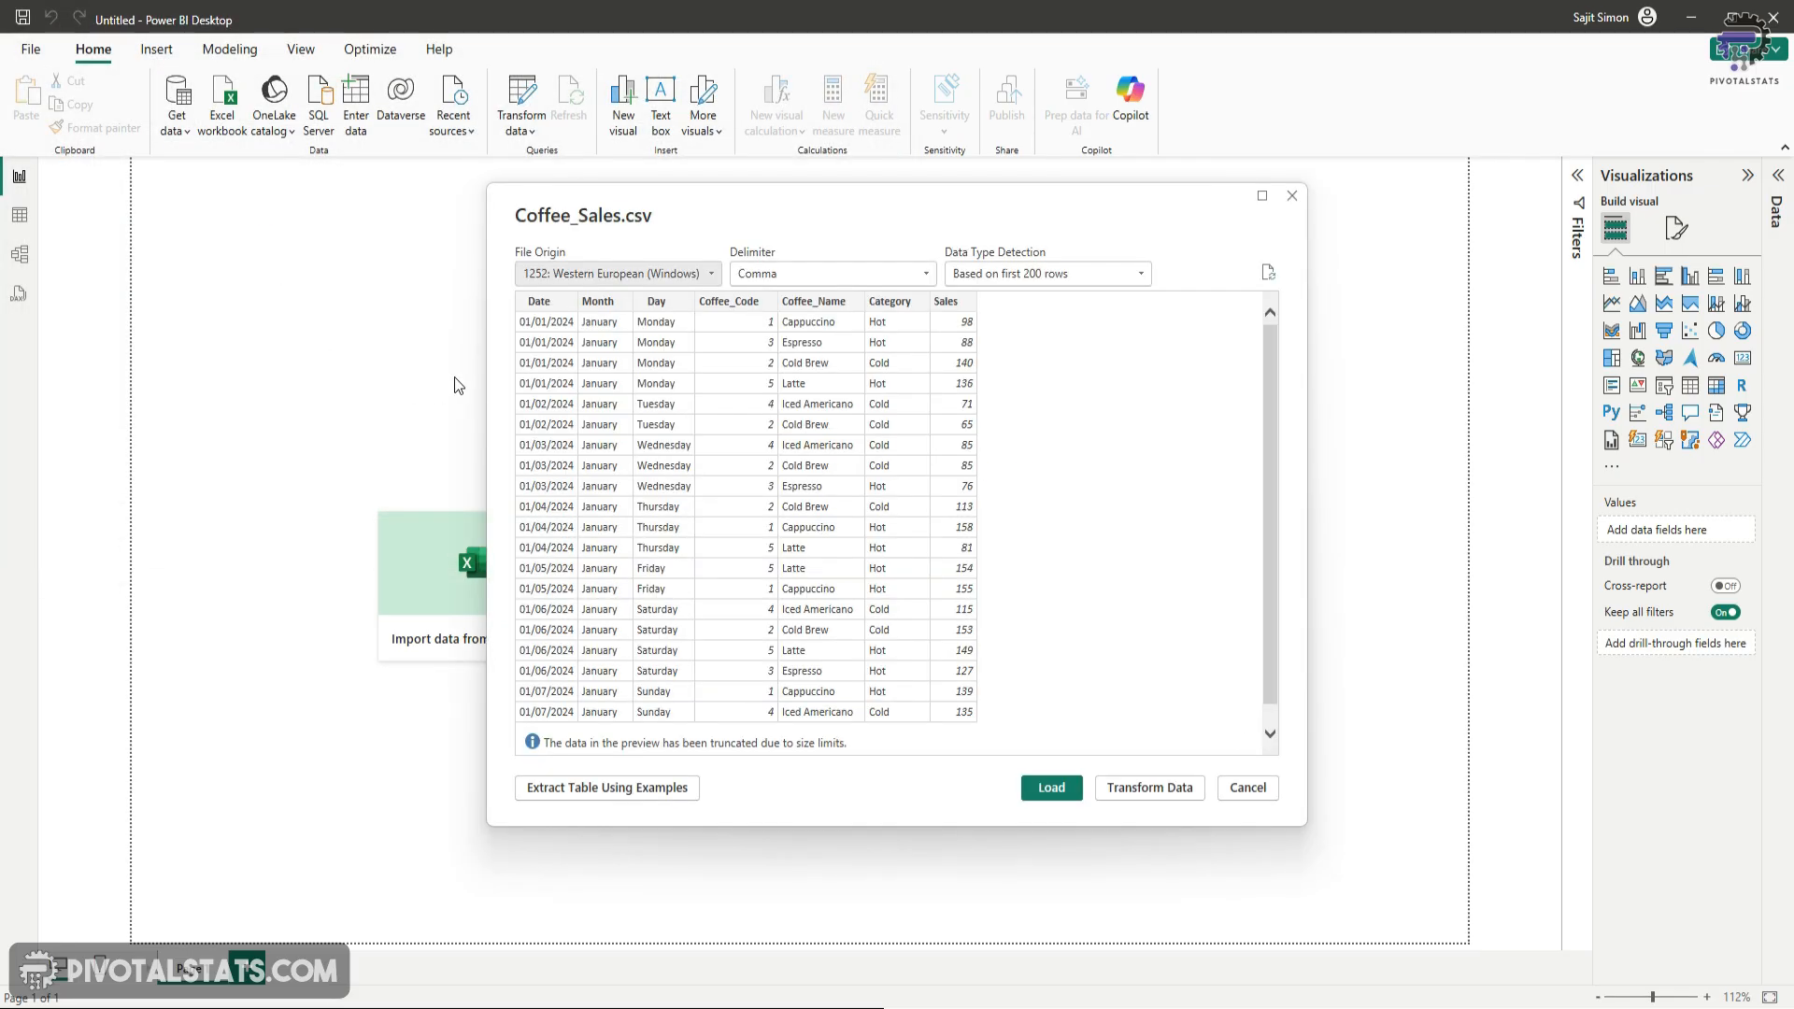
left_click(1174, 796)
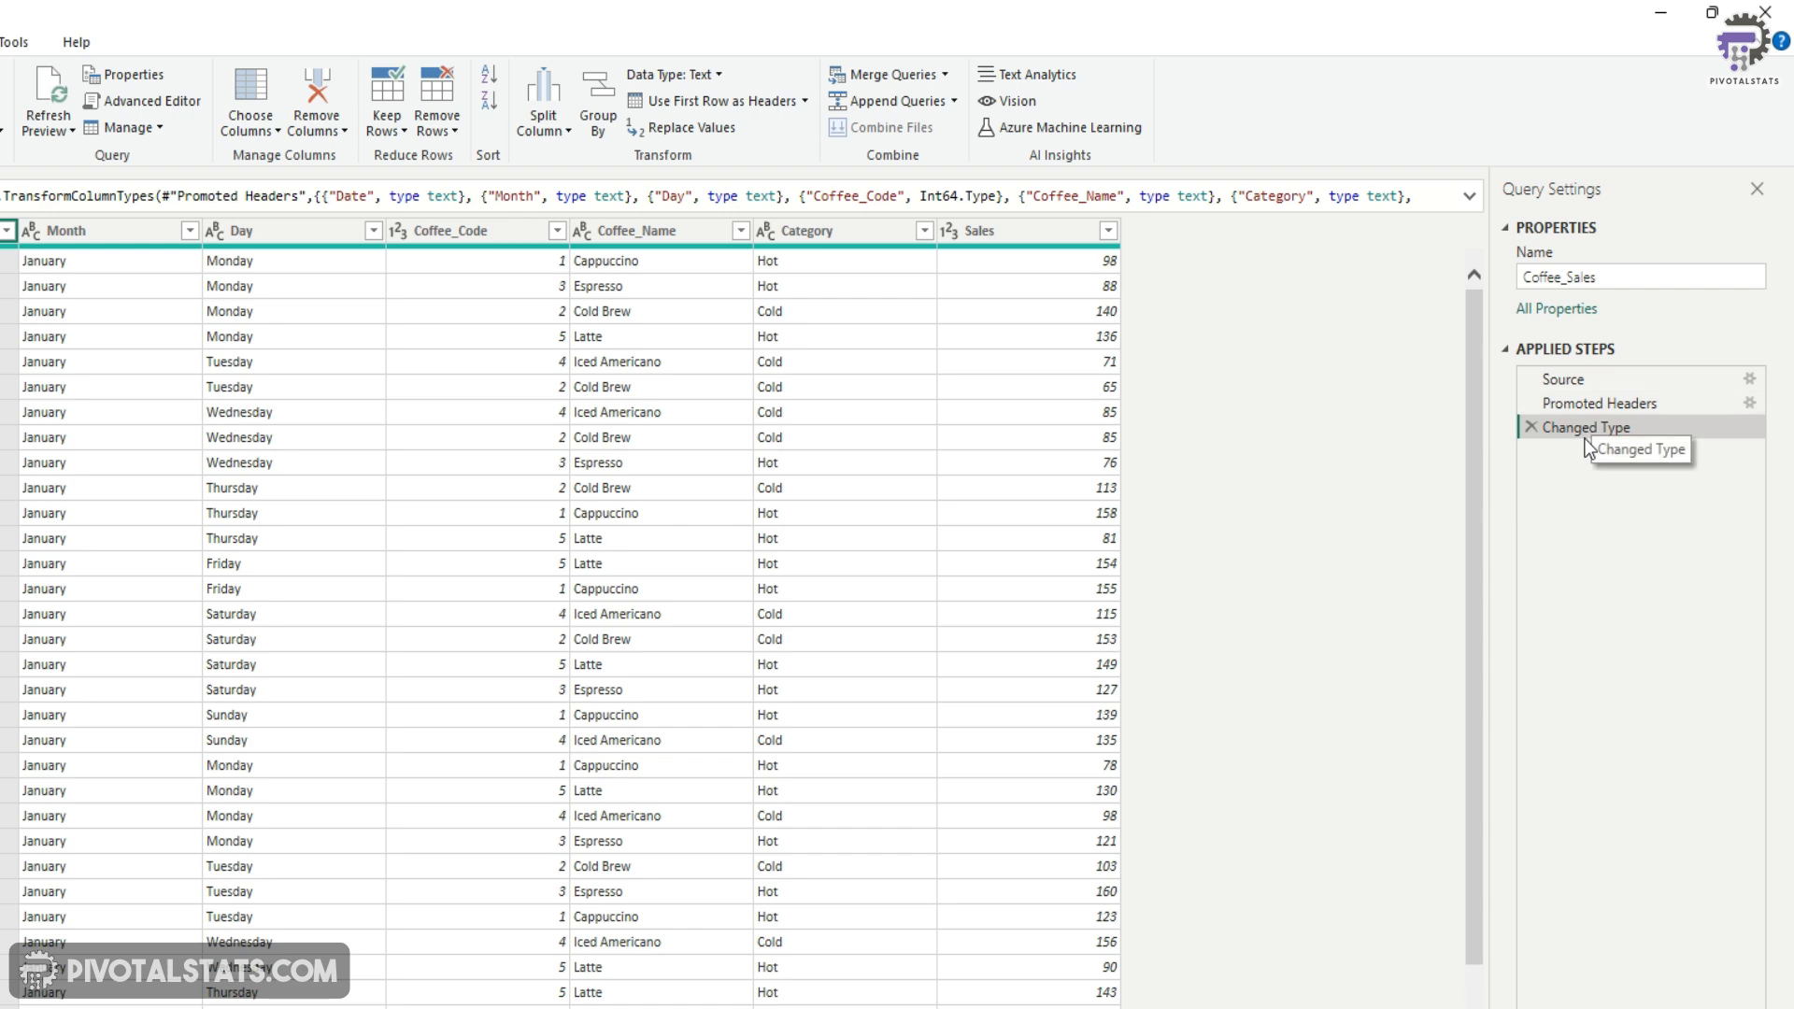
- Delete the automatic Changed Type and Promoted Headers steps and use the first row of Coffee_Sales as headers
left_click(1530, 428)
left_click(1528, 403)
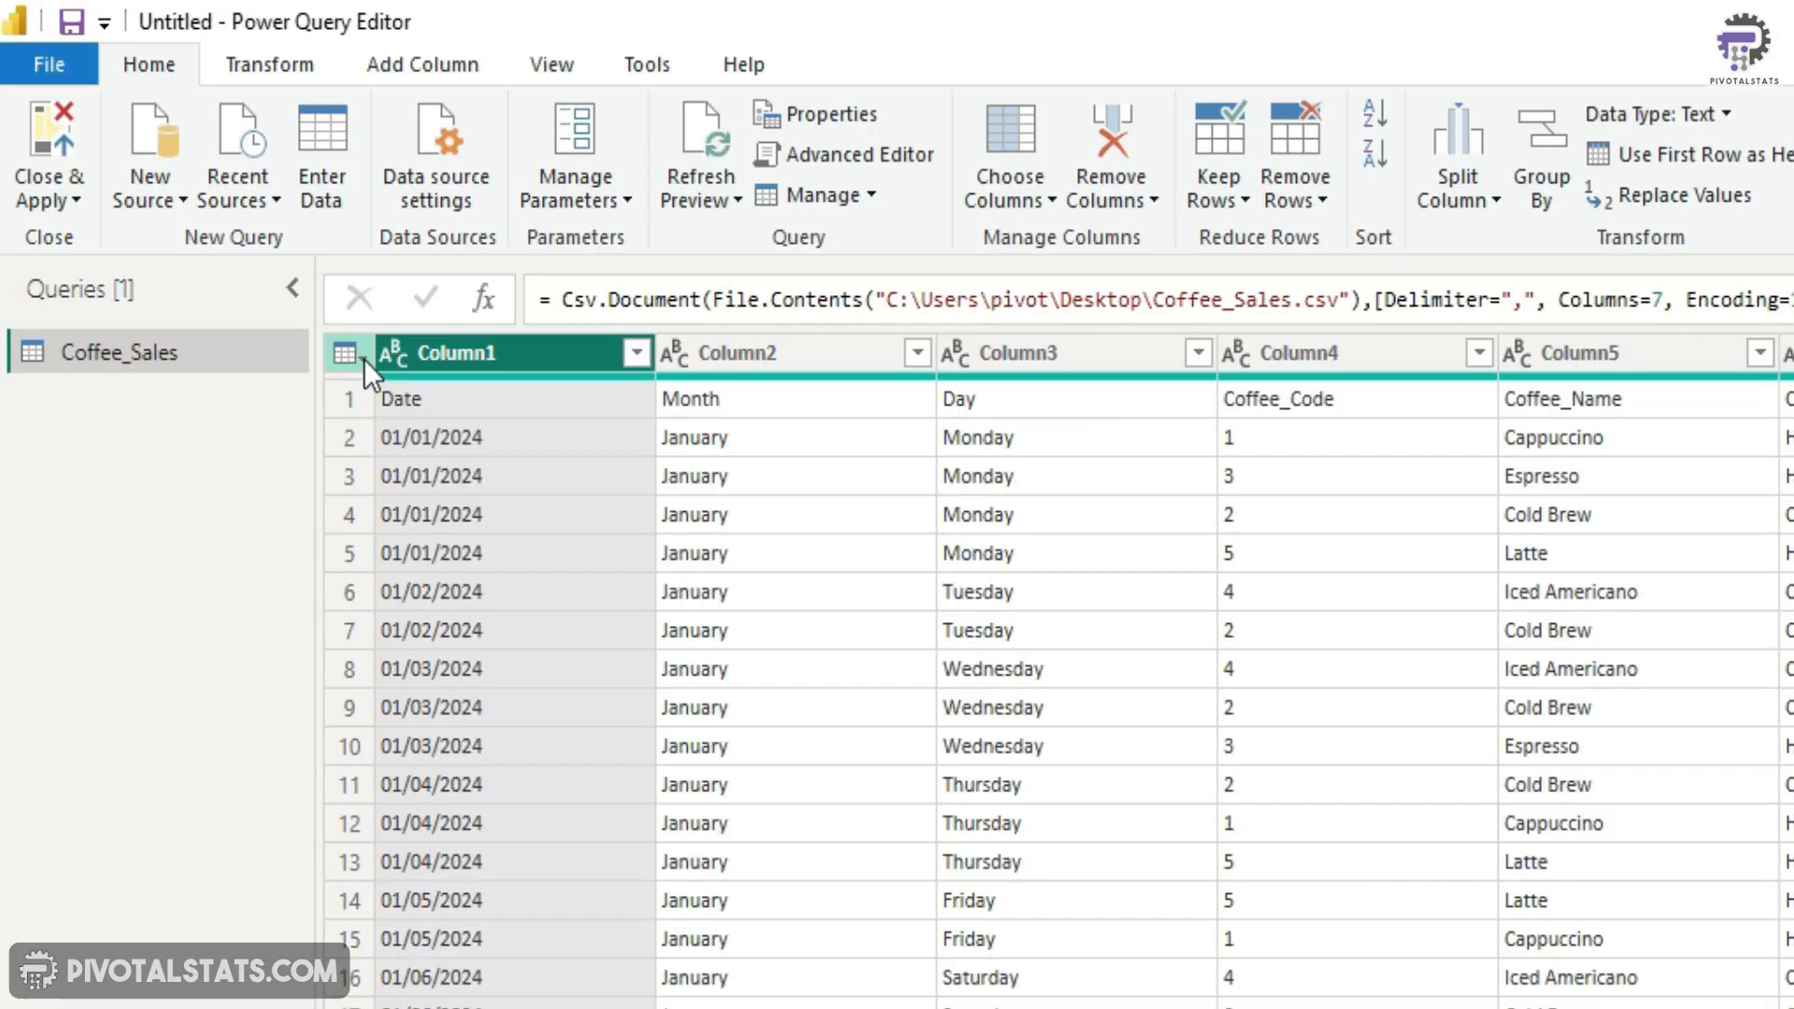
left_click(364, 355)
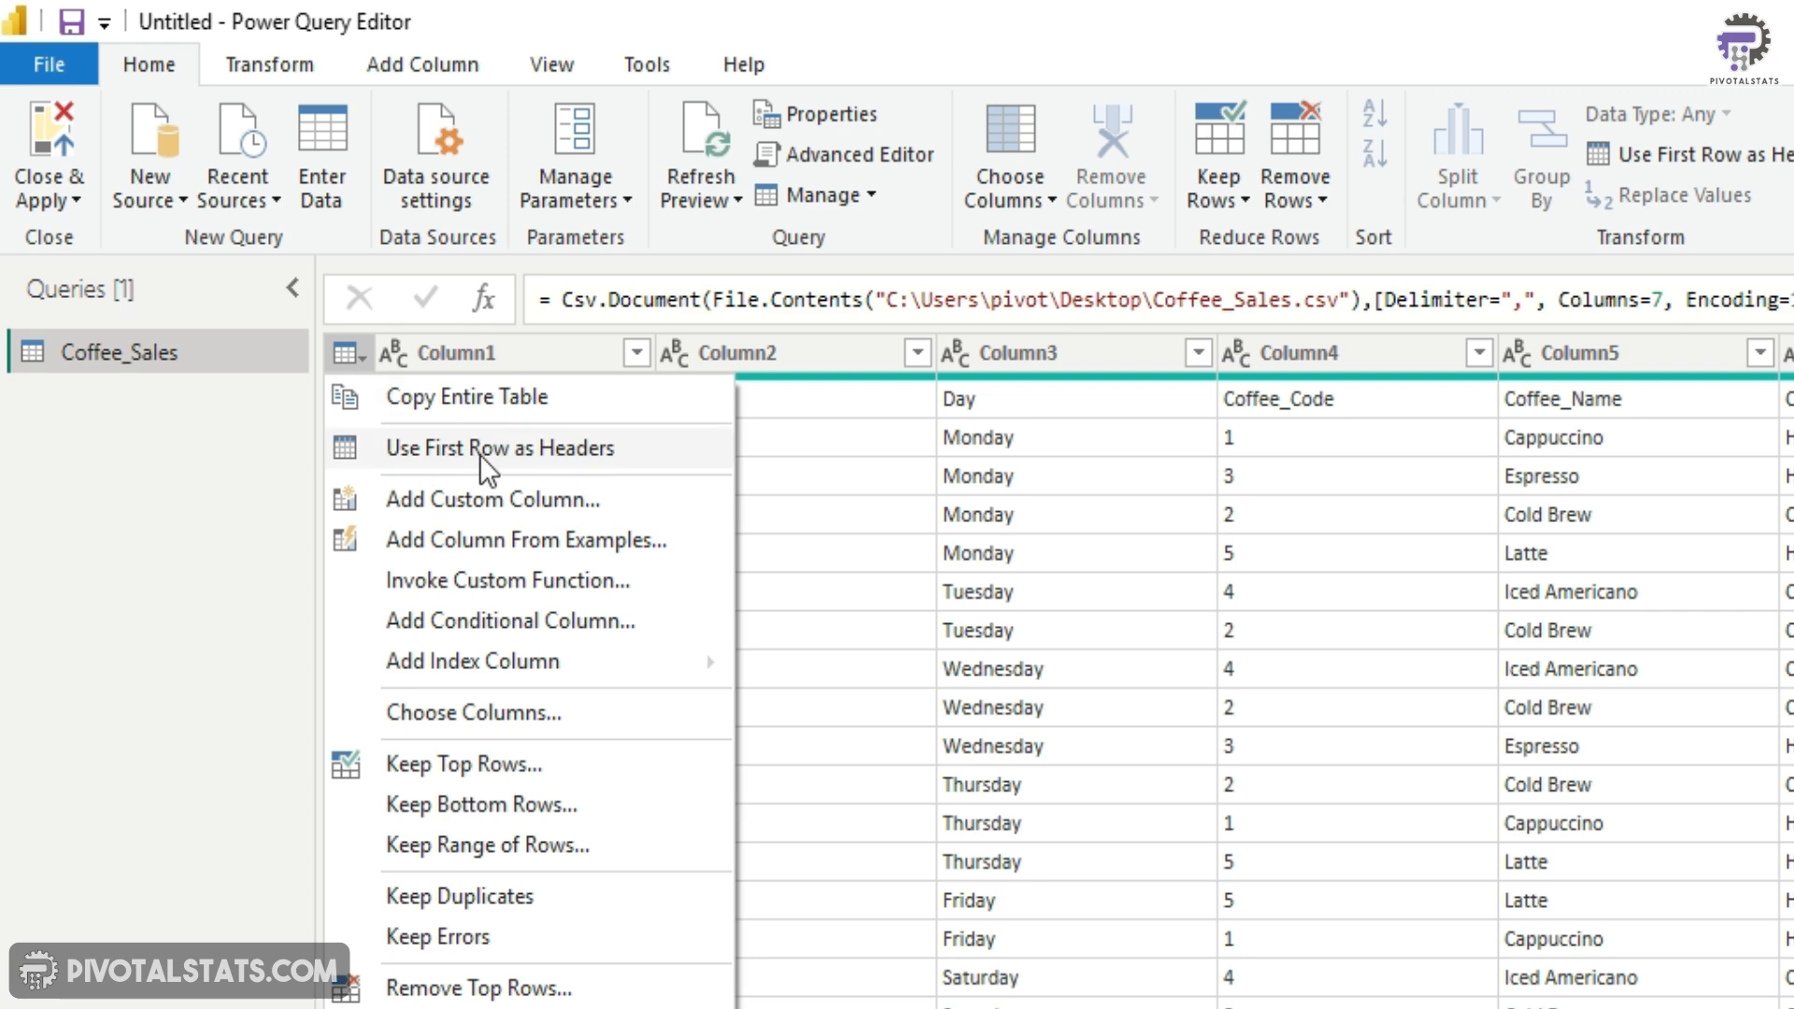
left_click(583, 447)
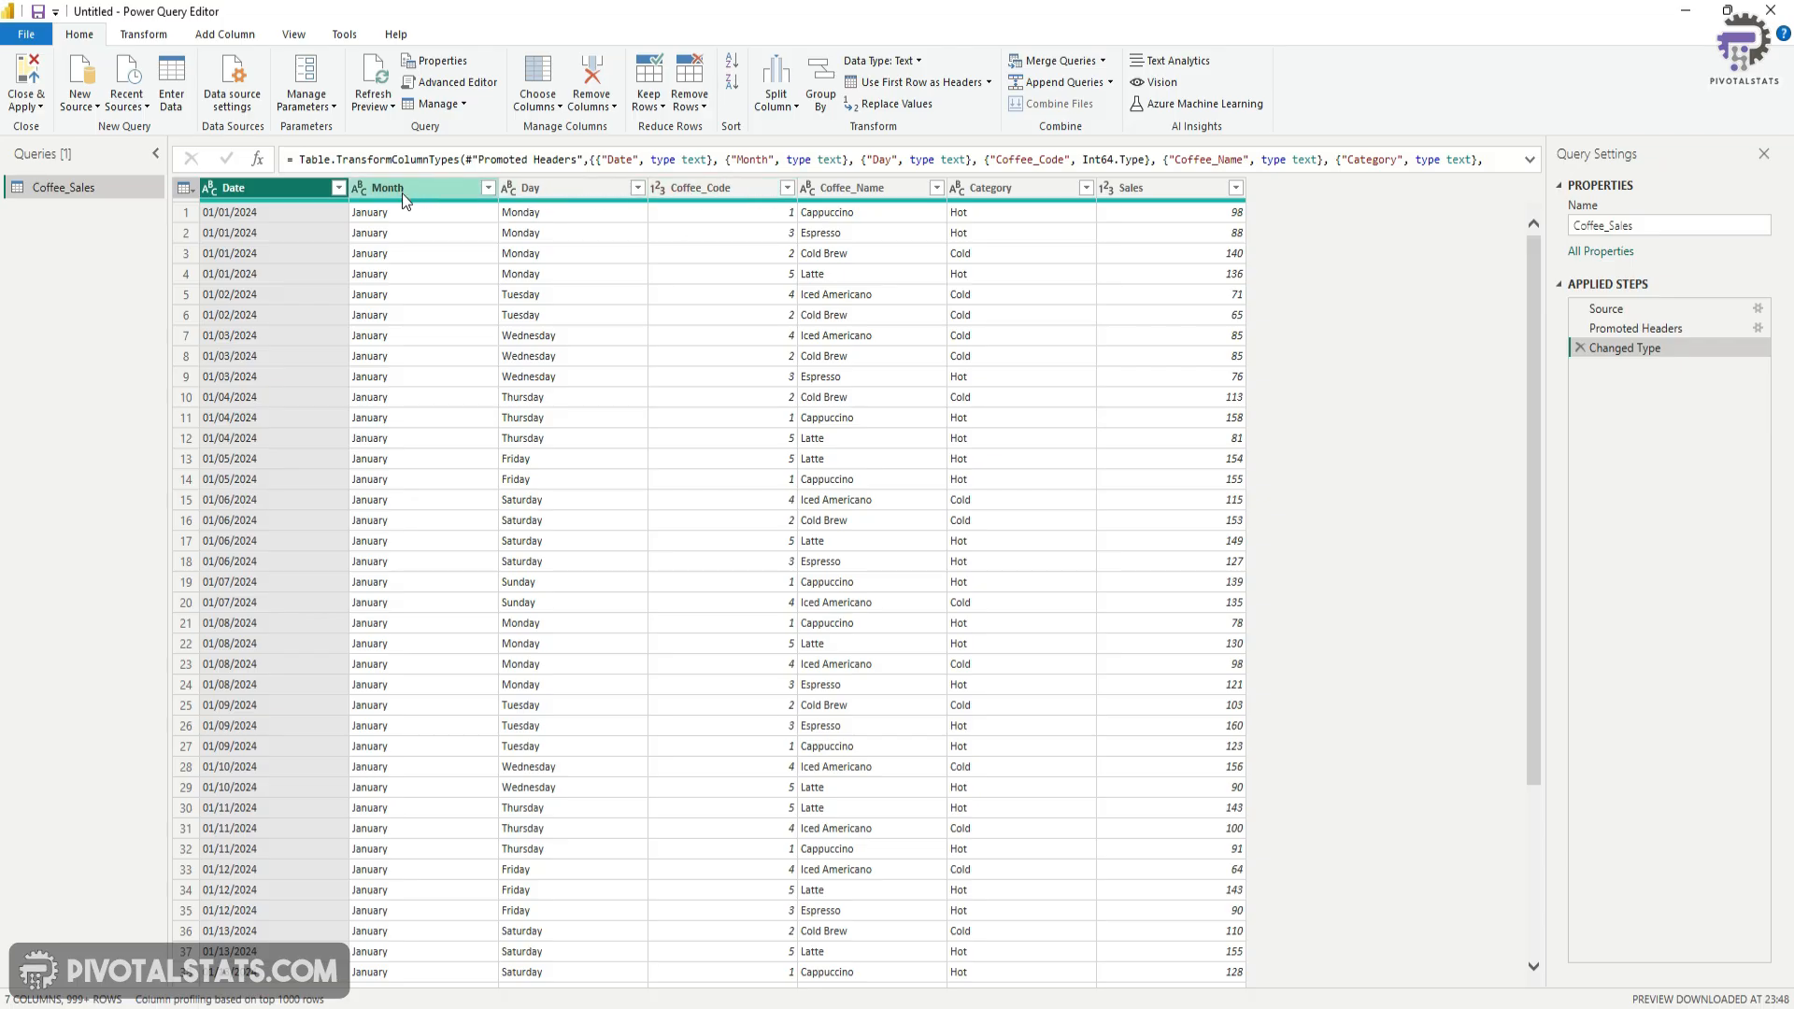
- Change the Date column's data type to Date, replacing the current conversion
left_click(211, 190)
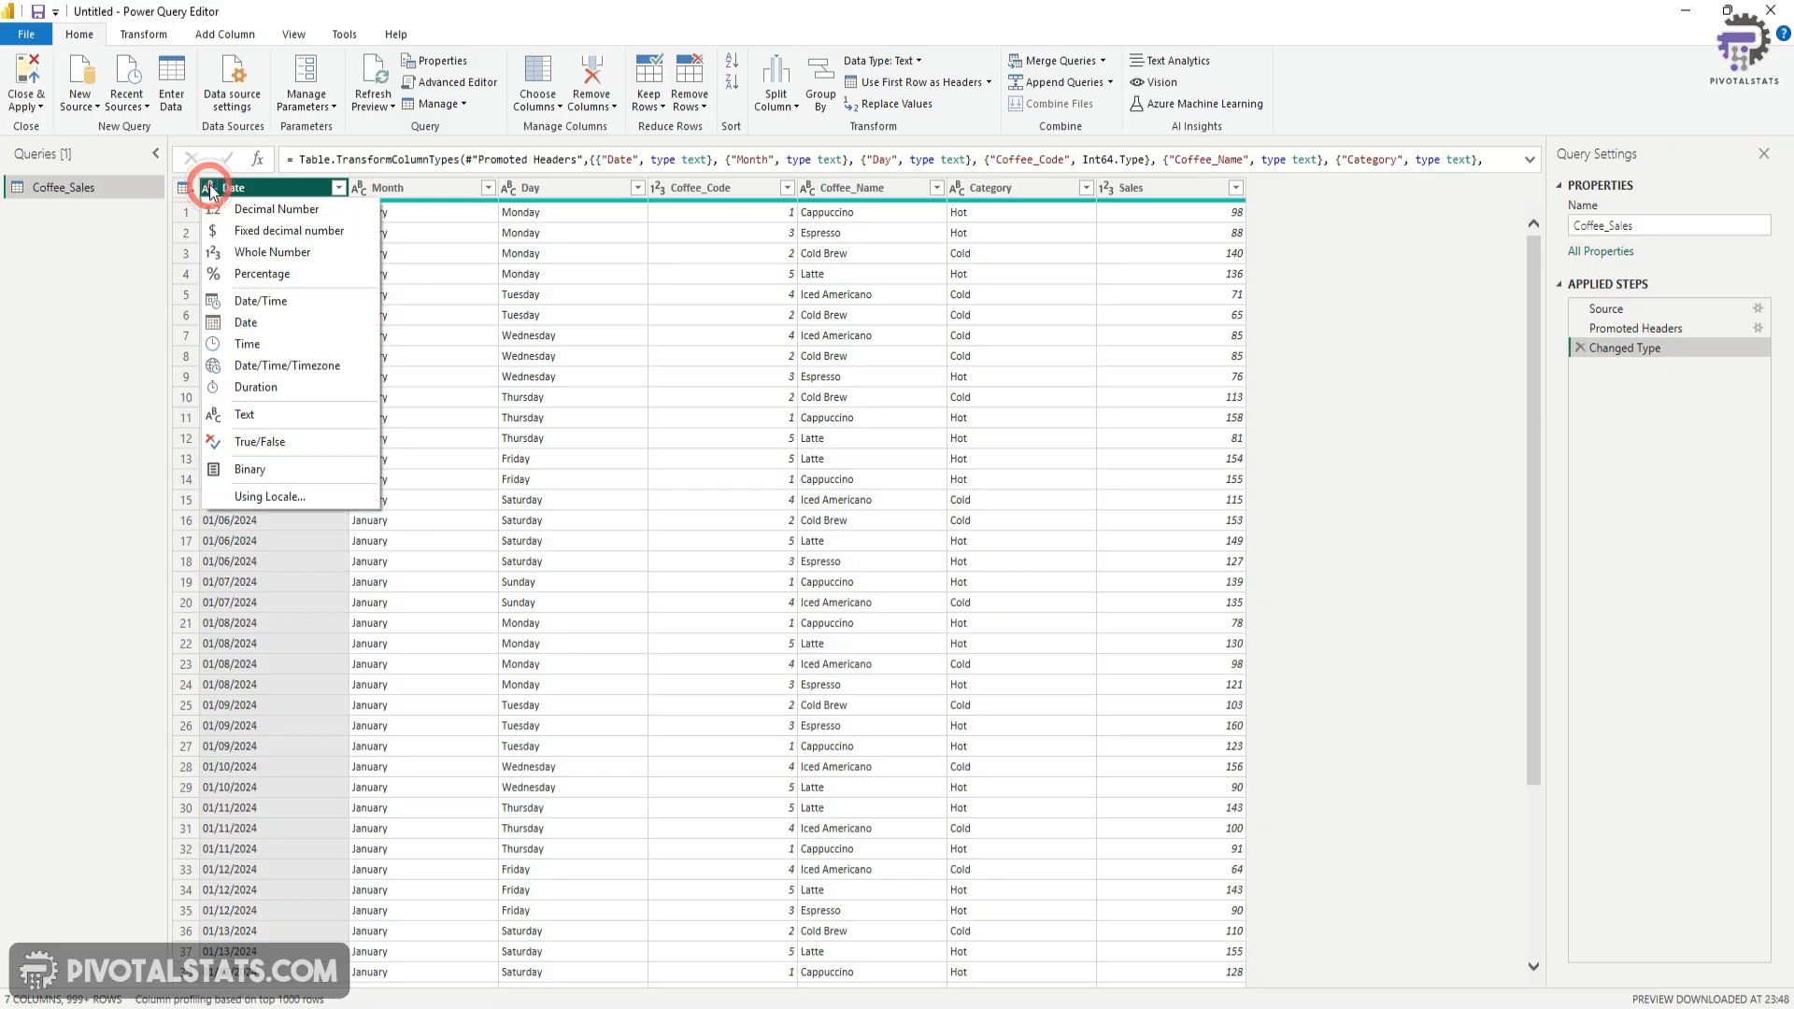
left_click(271, 324)
left_click(929, 559)
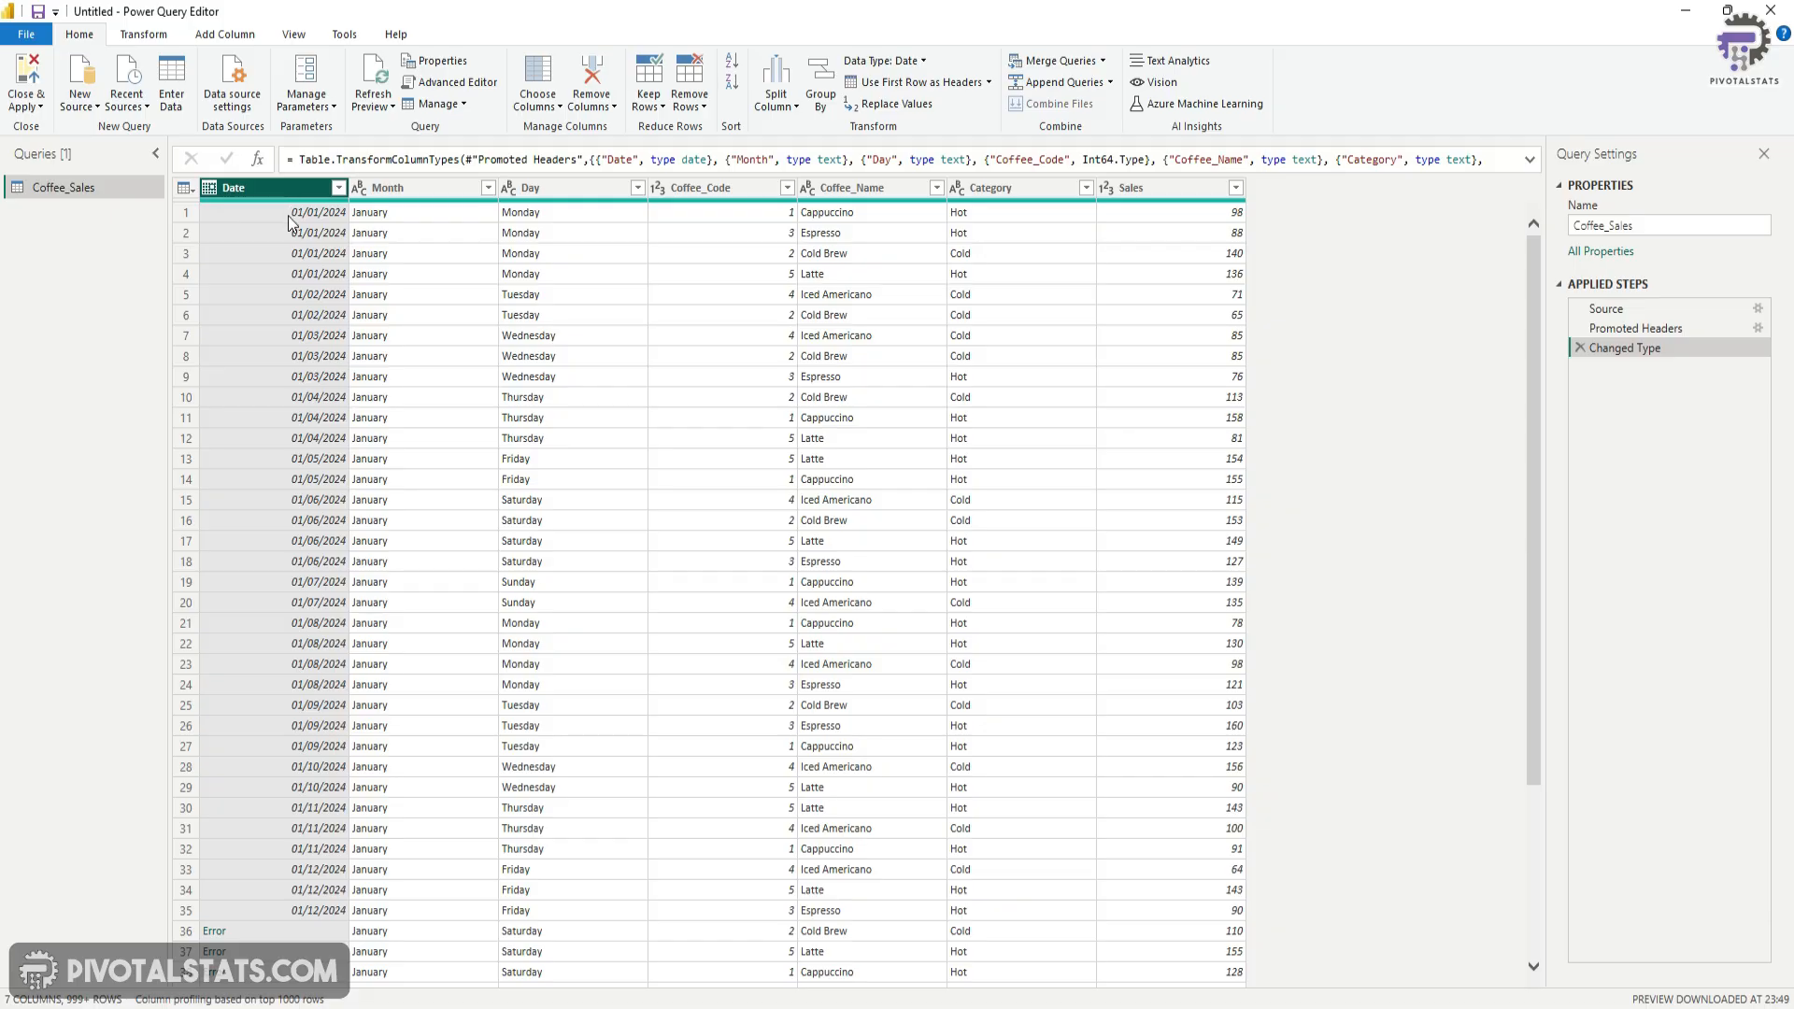
- Inspect the details of the first error in the Date column and remove the drill-down step this adds
scroll(307, 717, "down", 2)
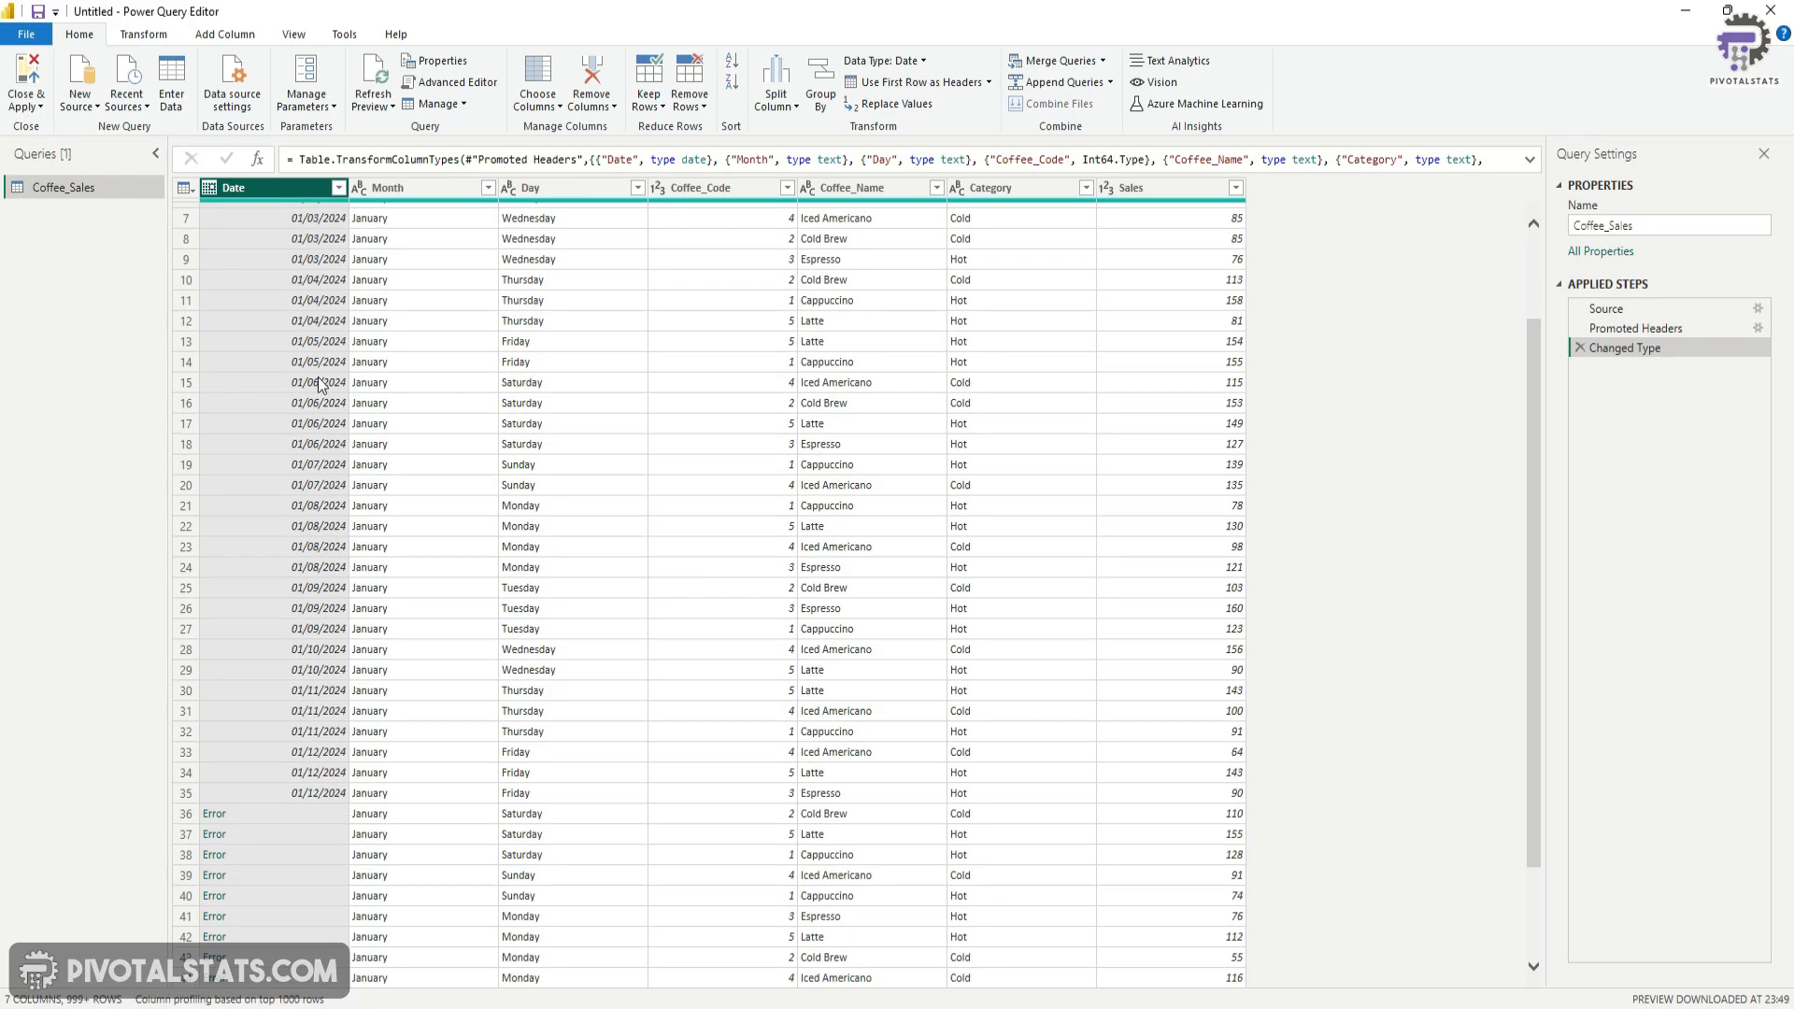
scroll(311, 654, "down", 2)
left_click(215, 693)
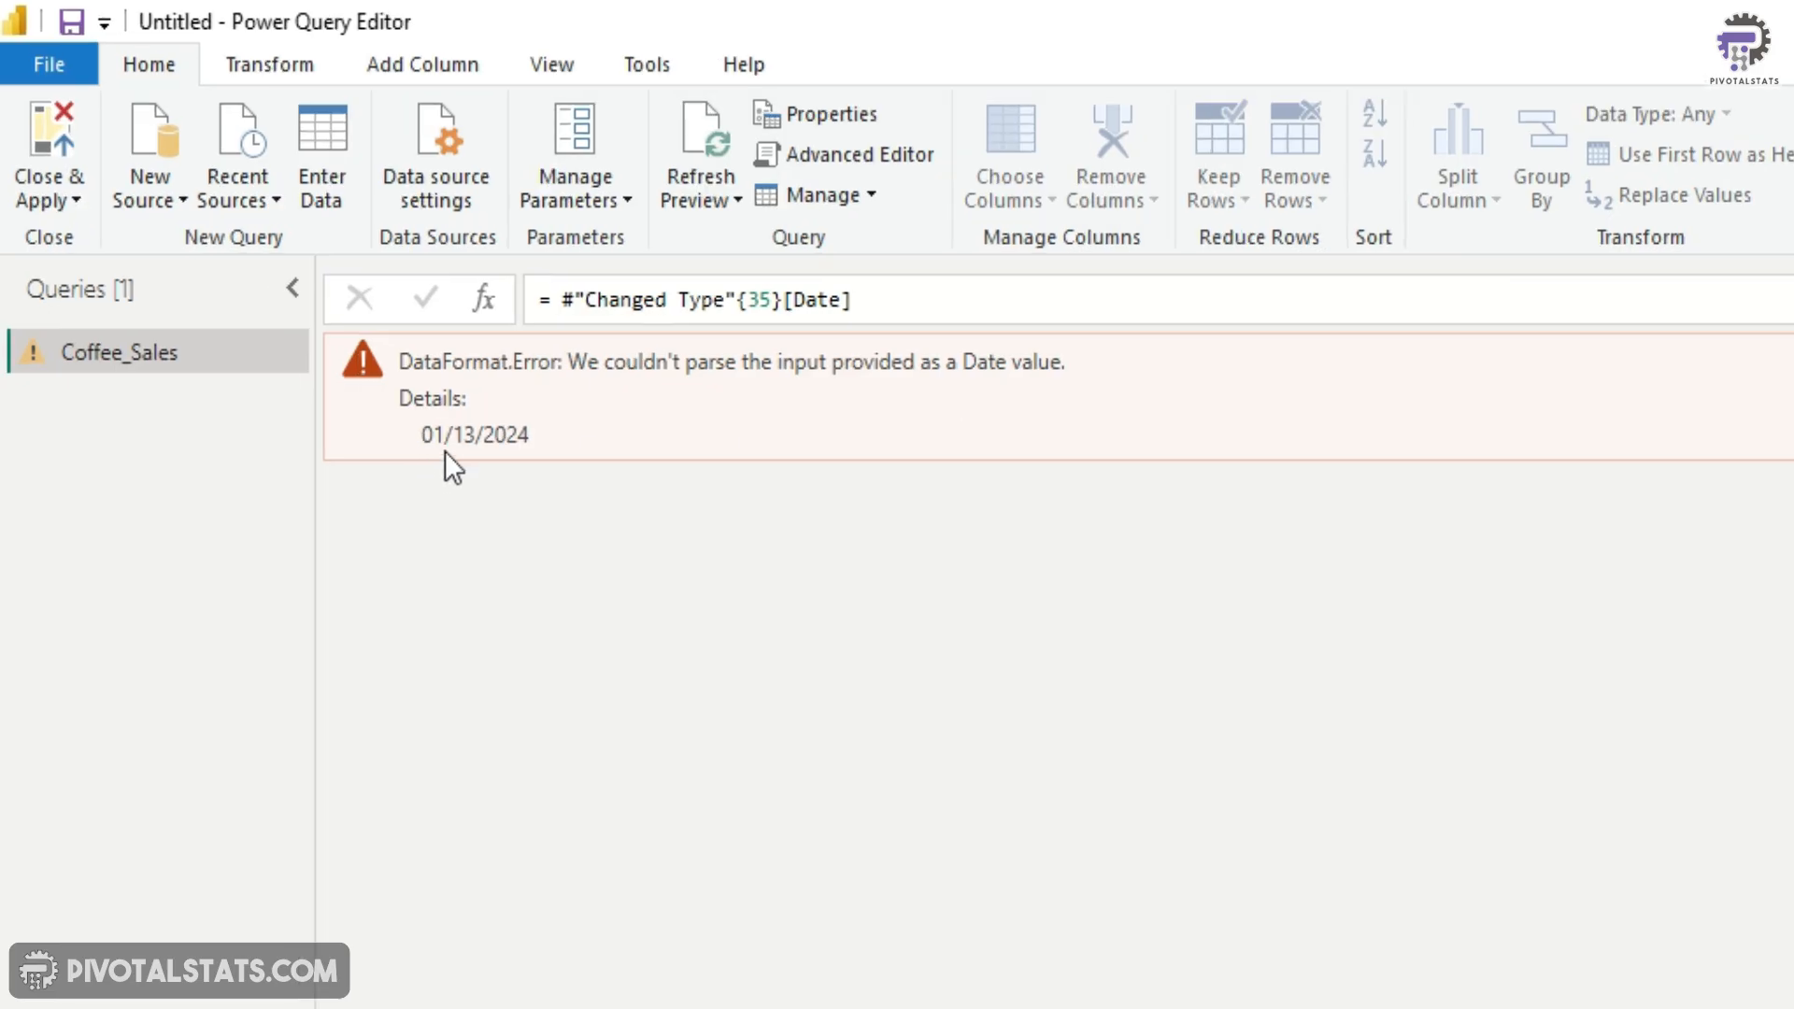
left_click_drag(393, 420, 504, 415)
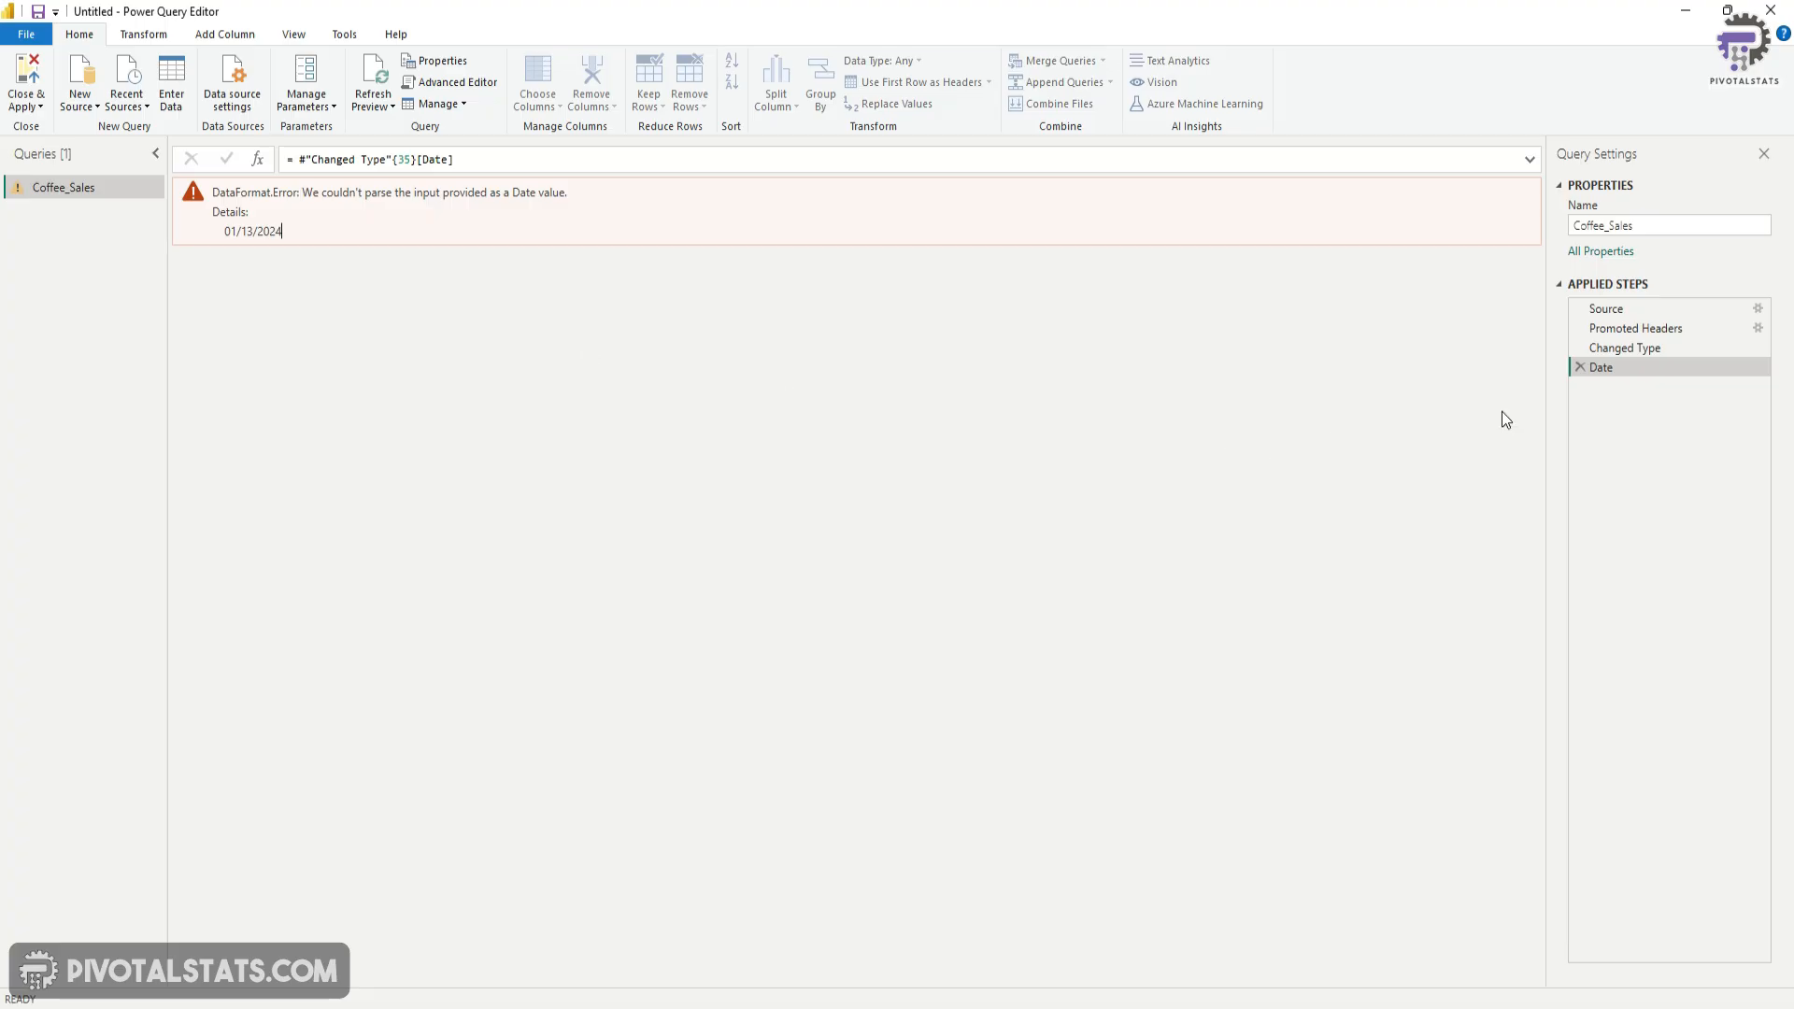
left_click(1578, 369)
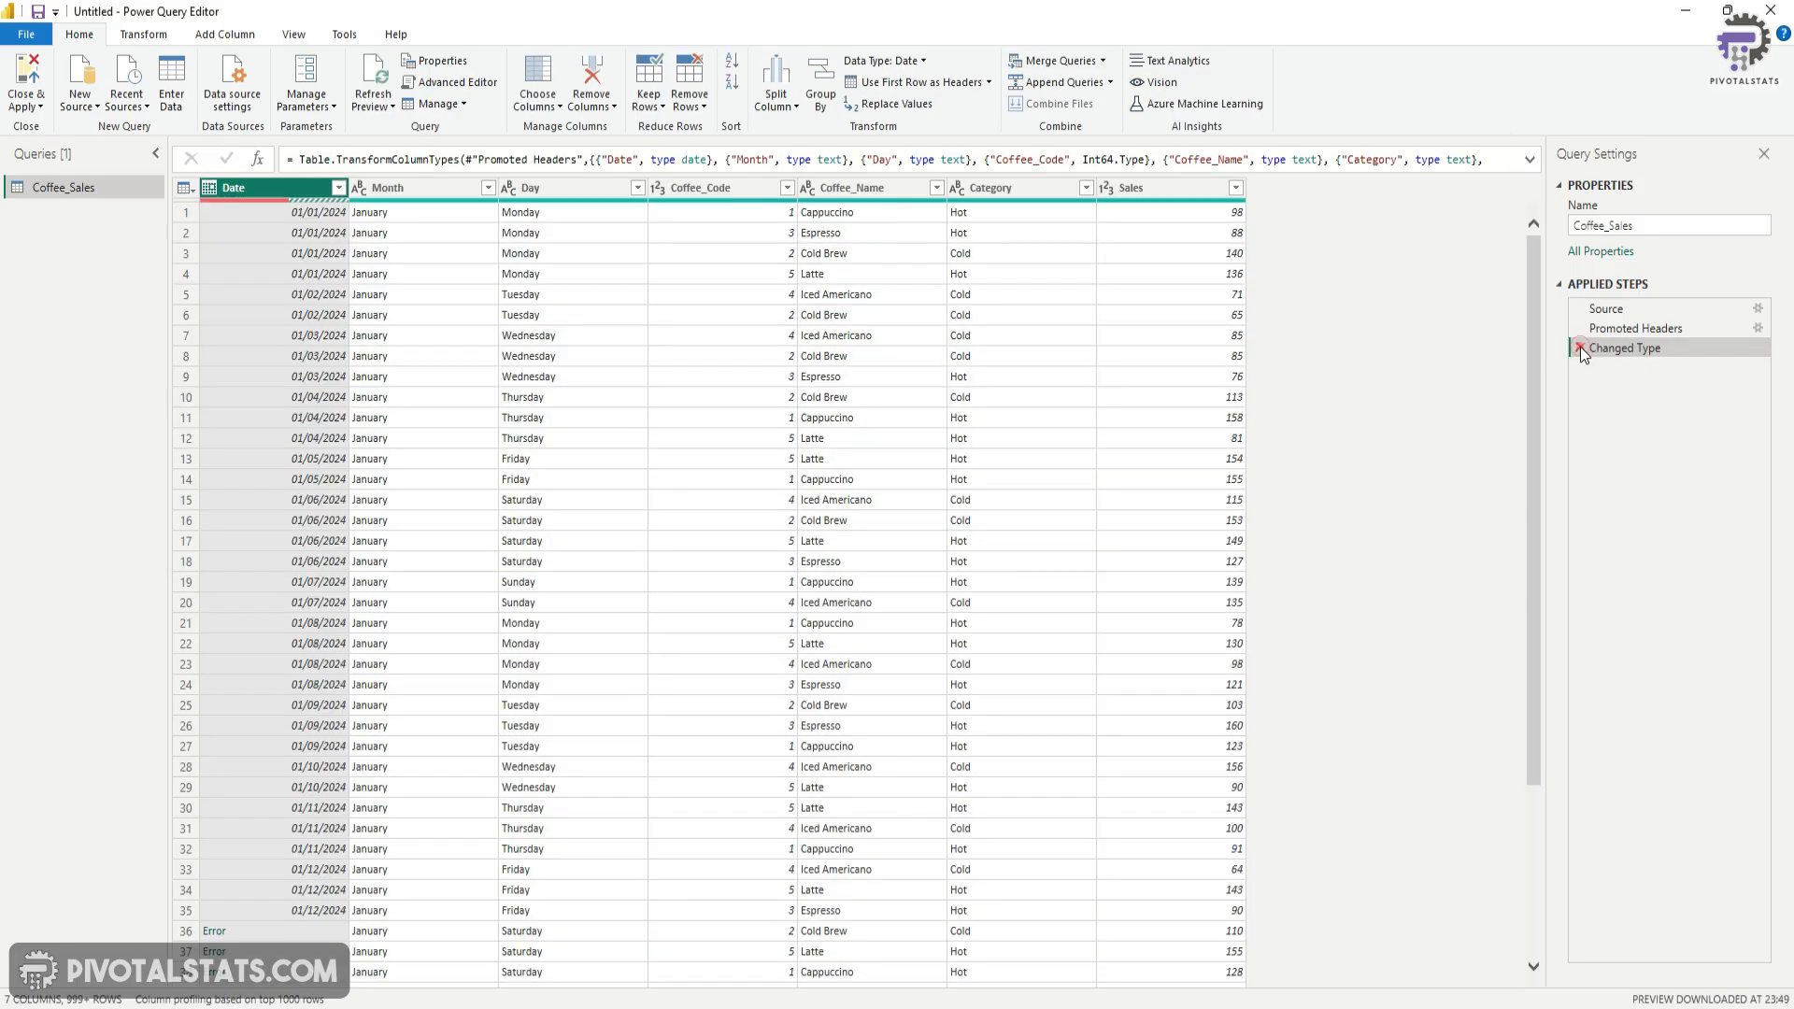
- Remove the Changed Type step and convert the Date column to the Date type using the English (United States) locale
left_click(1579, 348)
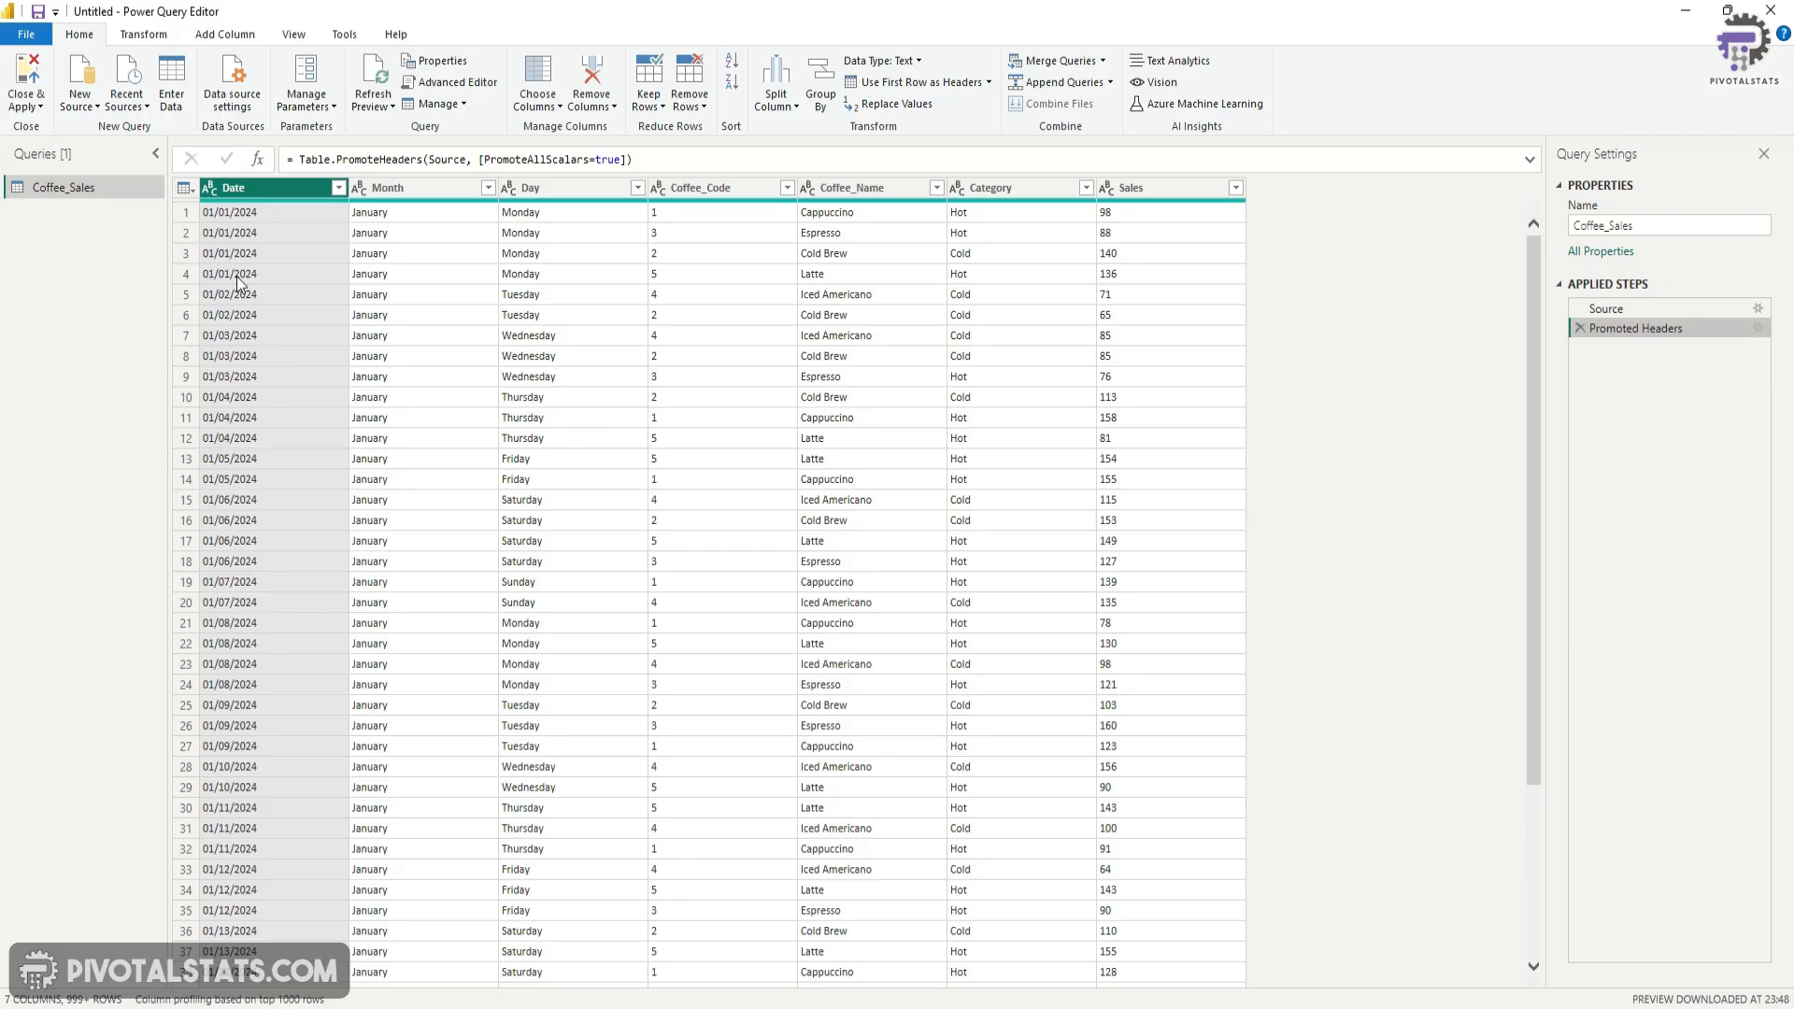
left_click(209, 188)
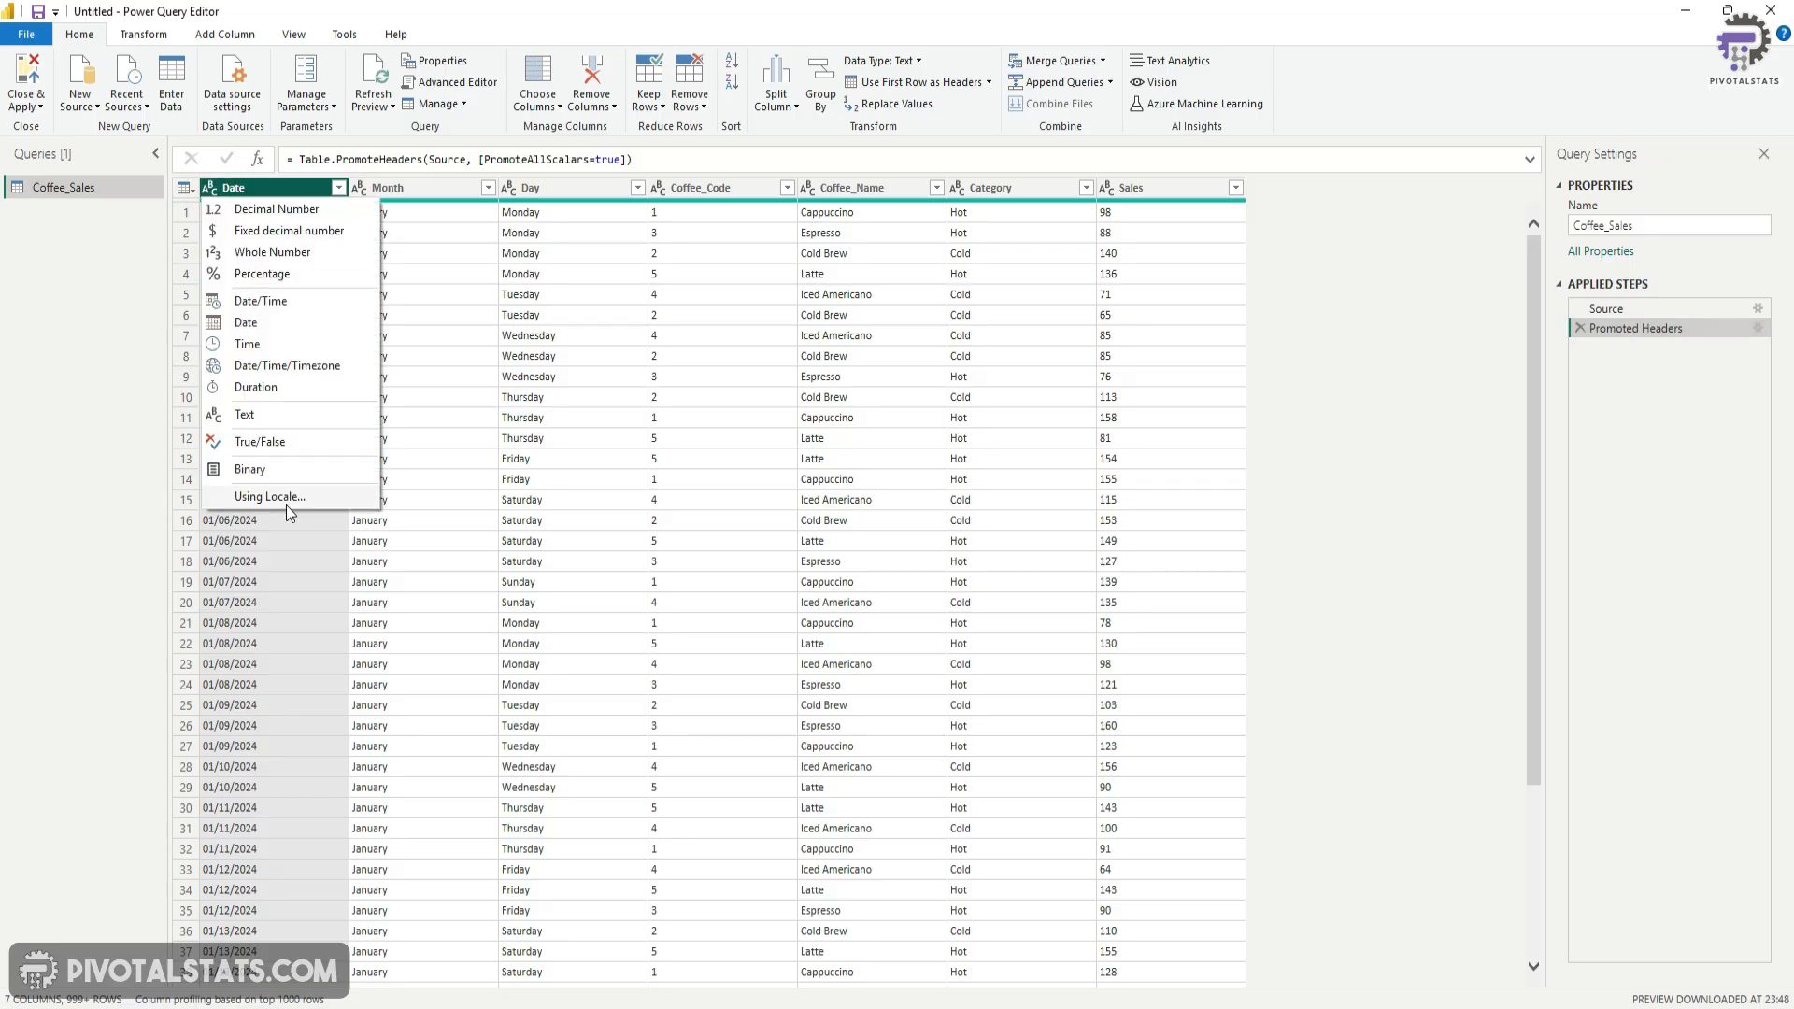
left_click(327, 501)
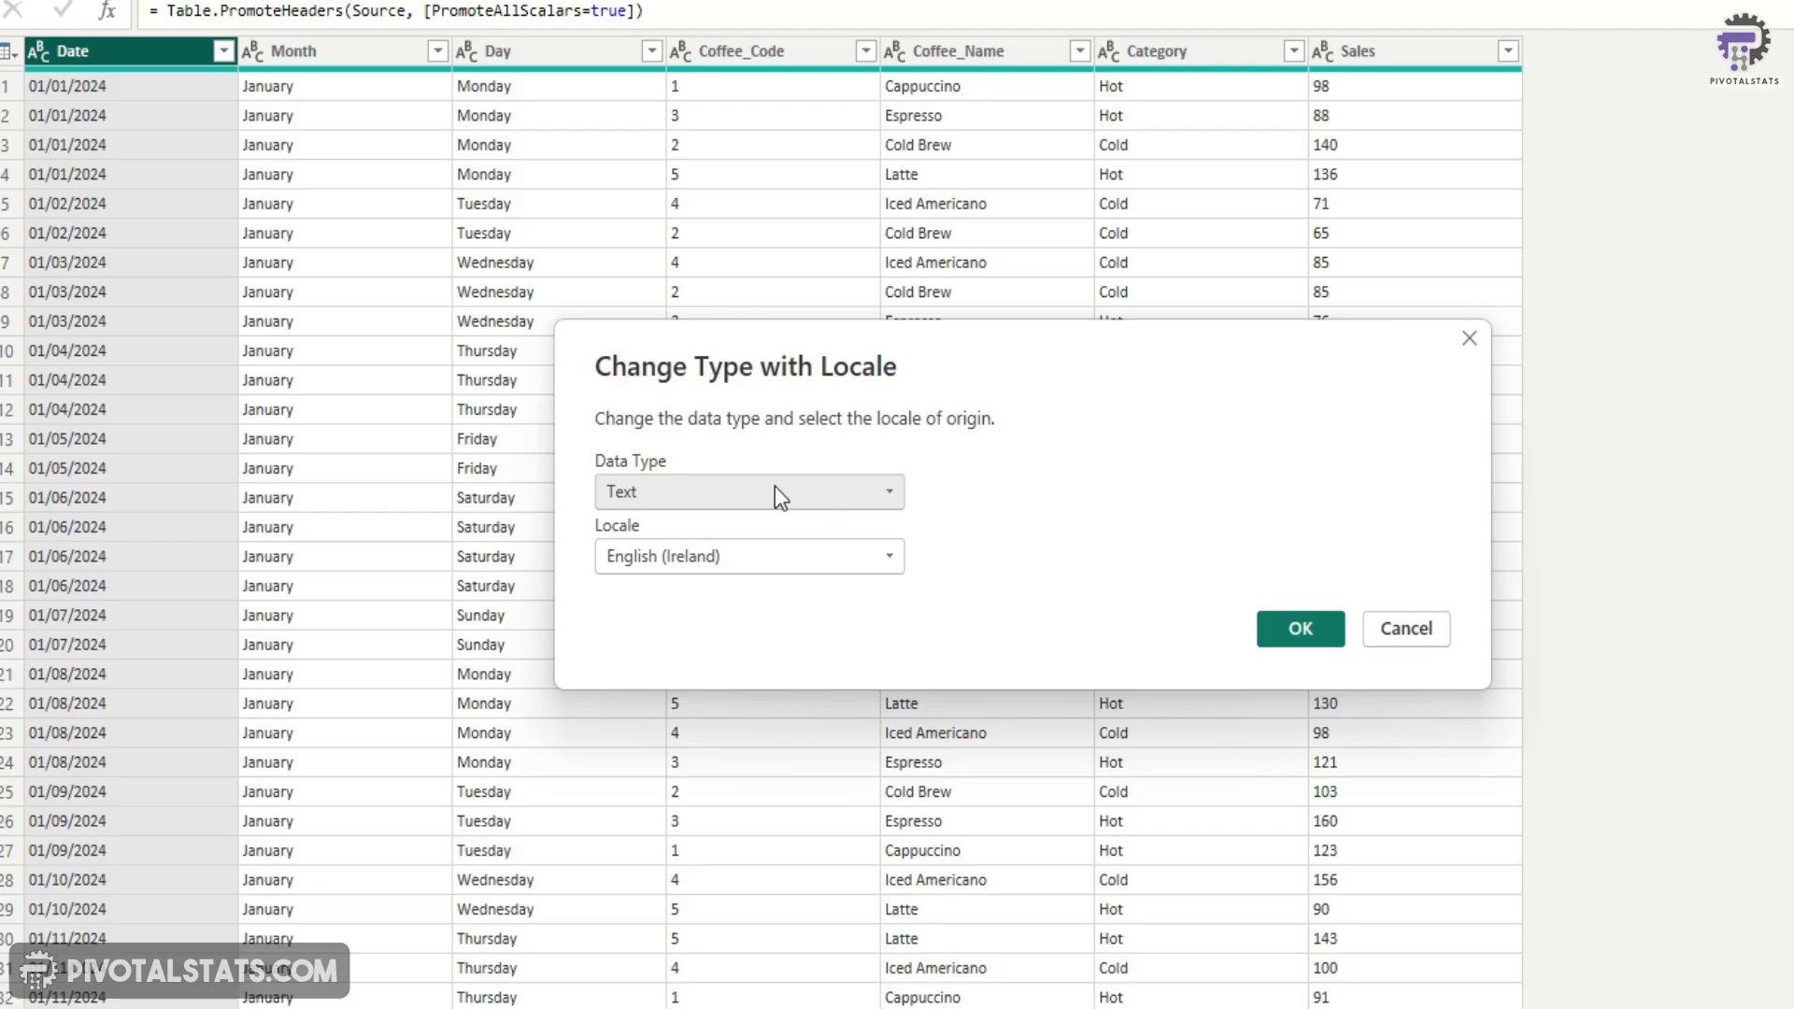
left_click(774, 489)
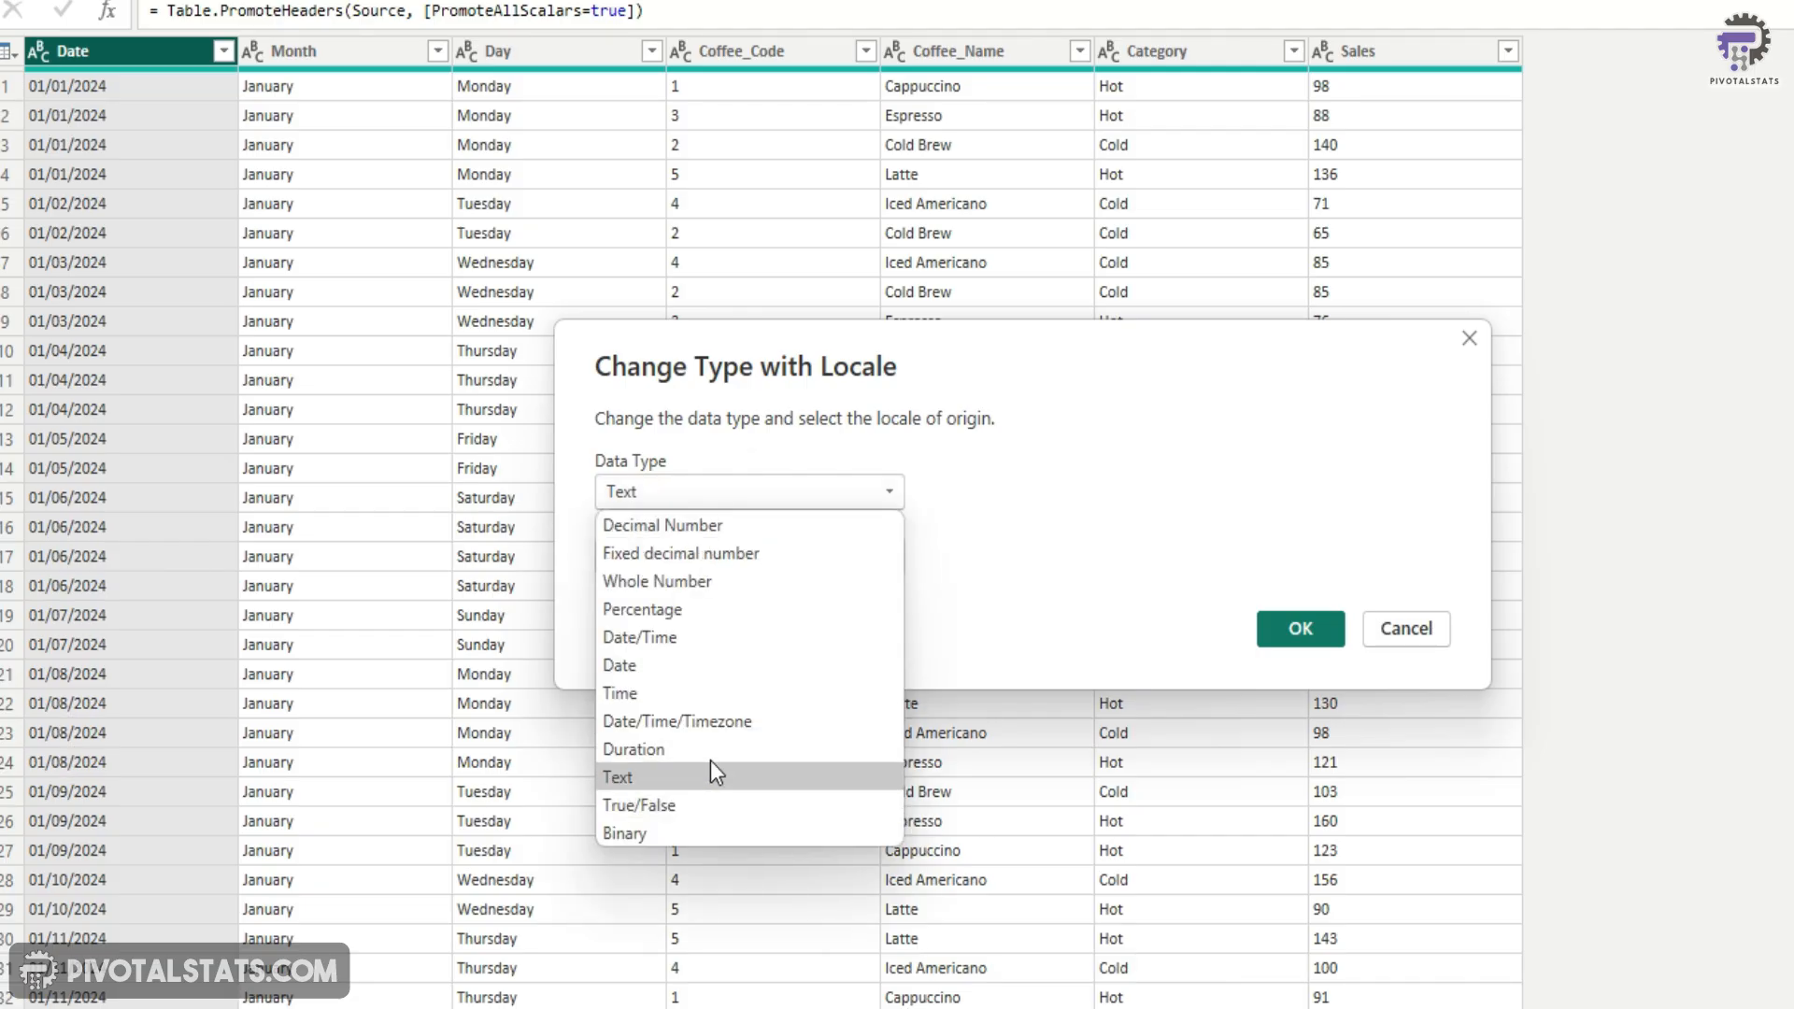
left_click(712, 663)
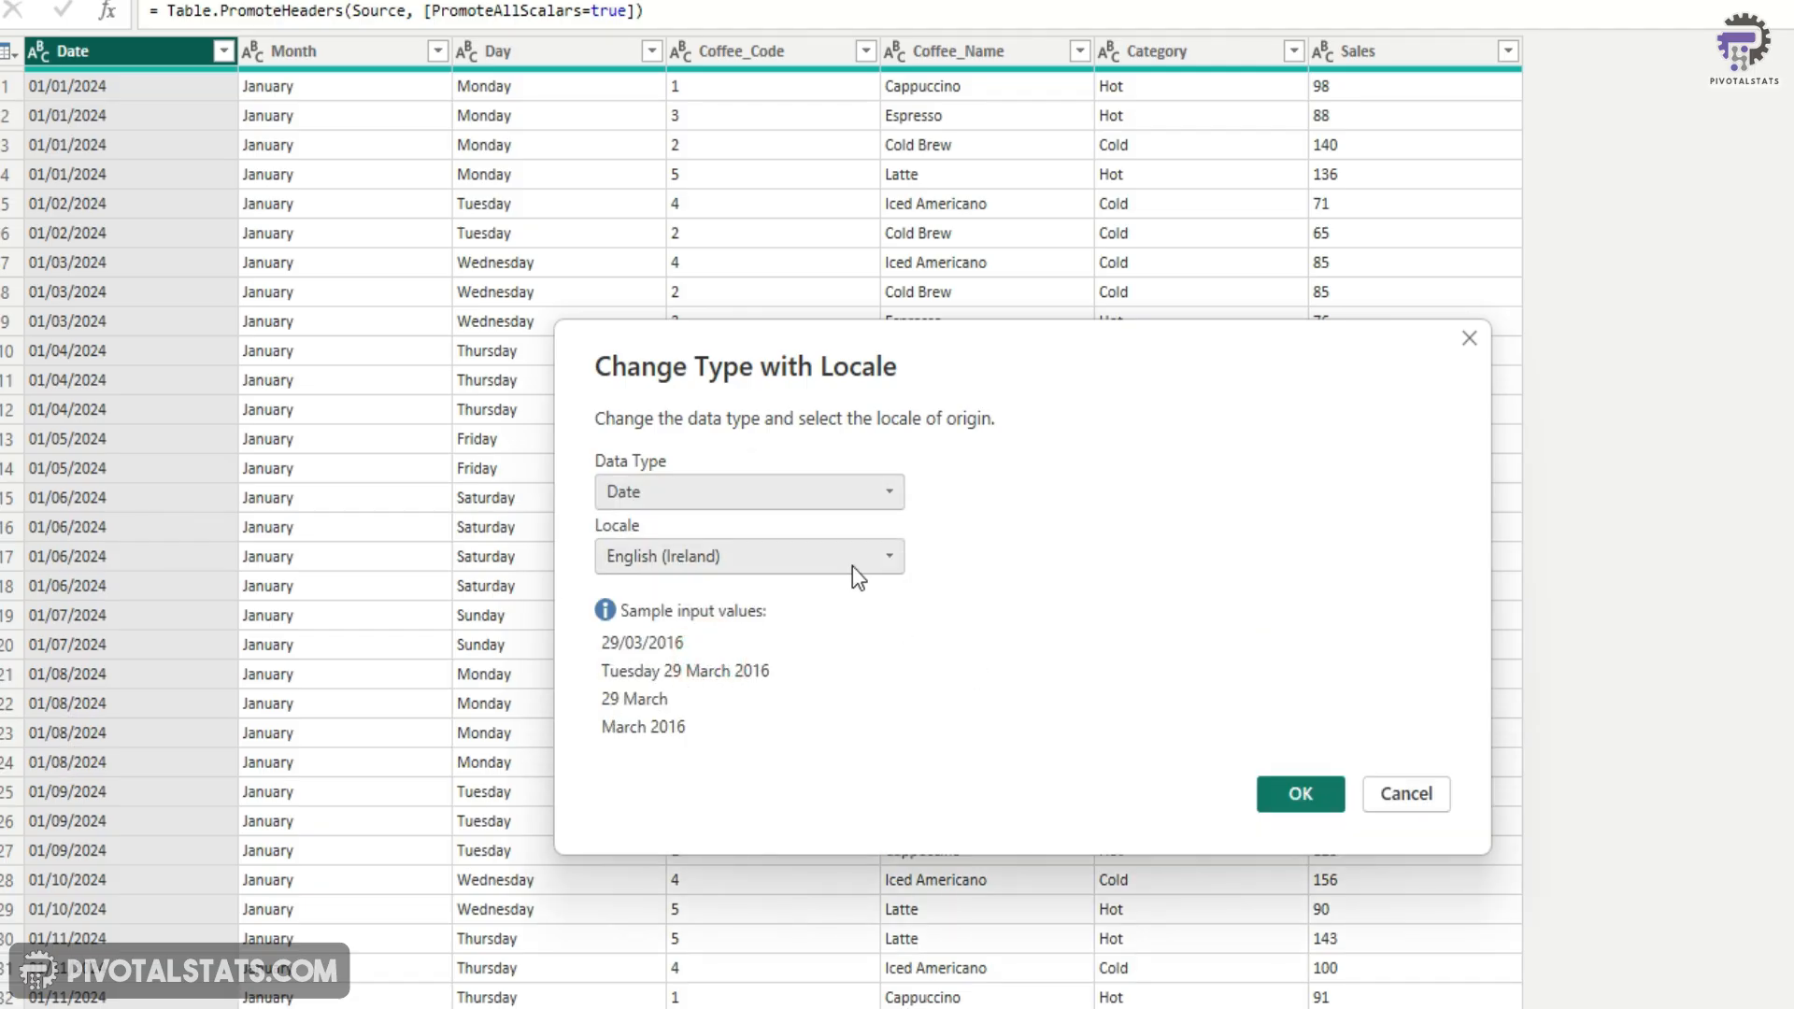
left_click(779, 561)
scroll(763, 919, "down", 3)
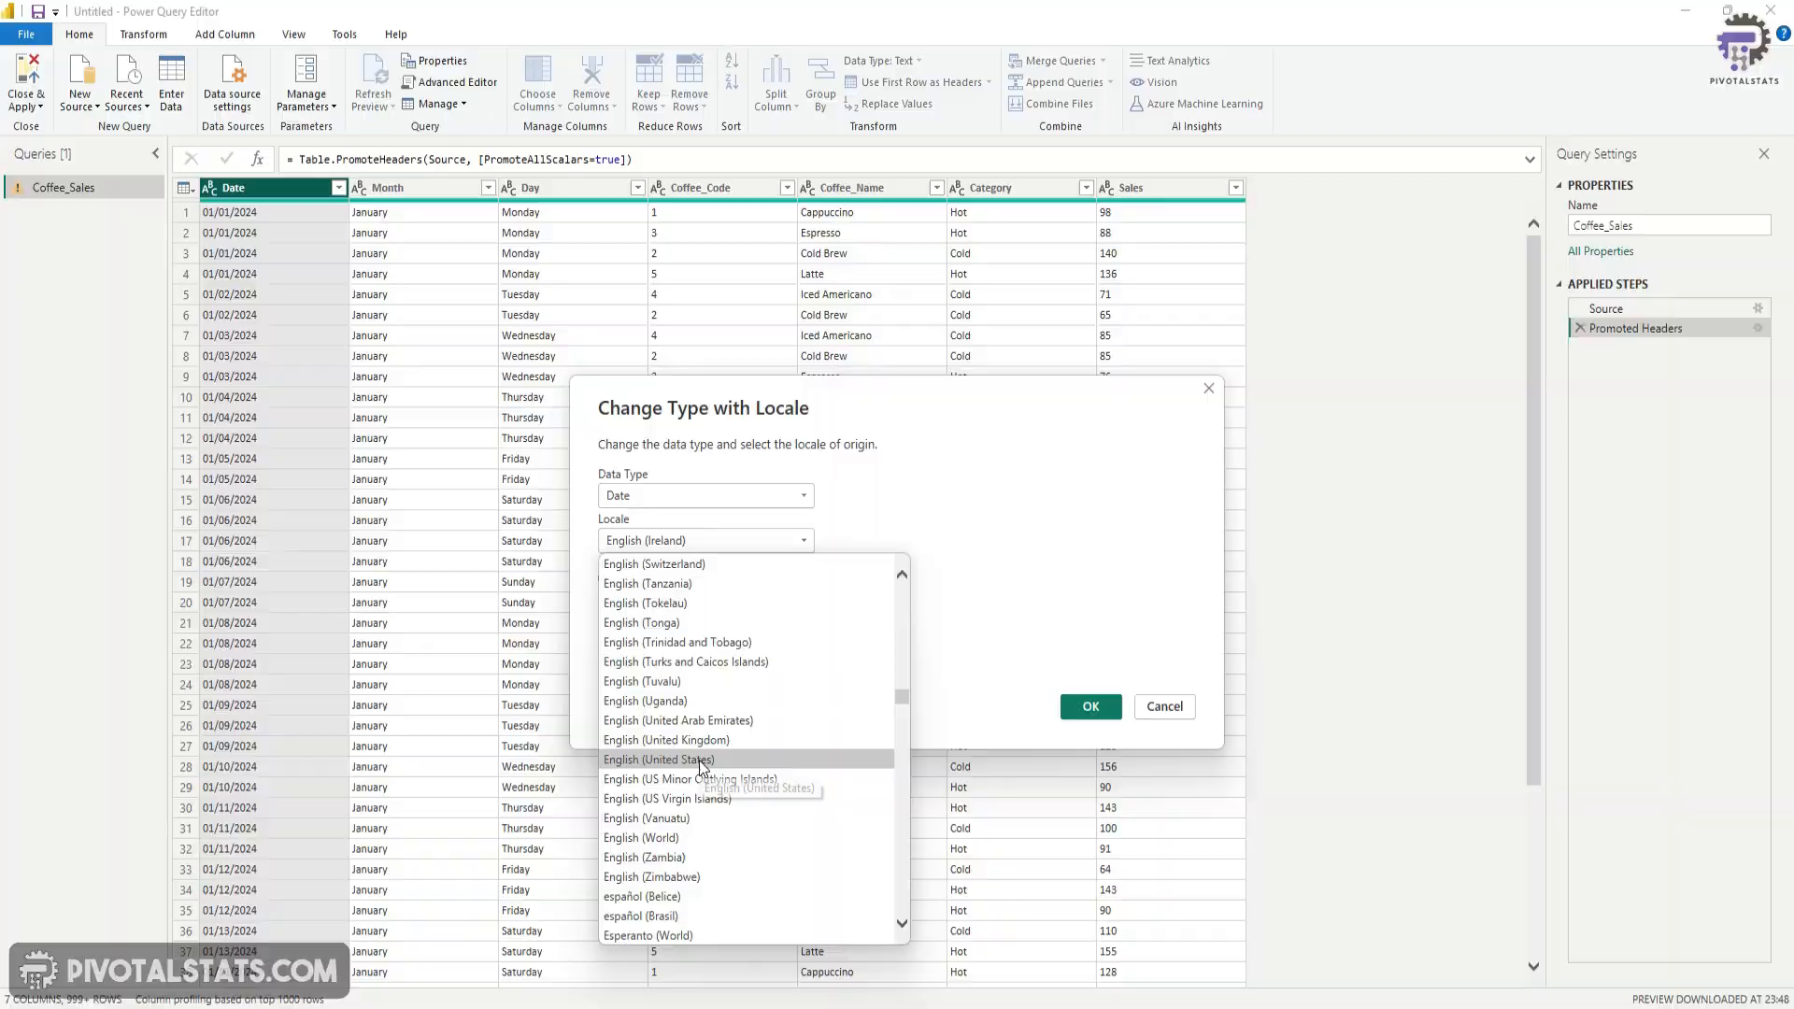
left_click(699, 759)
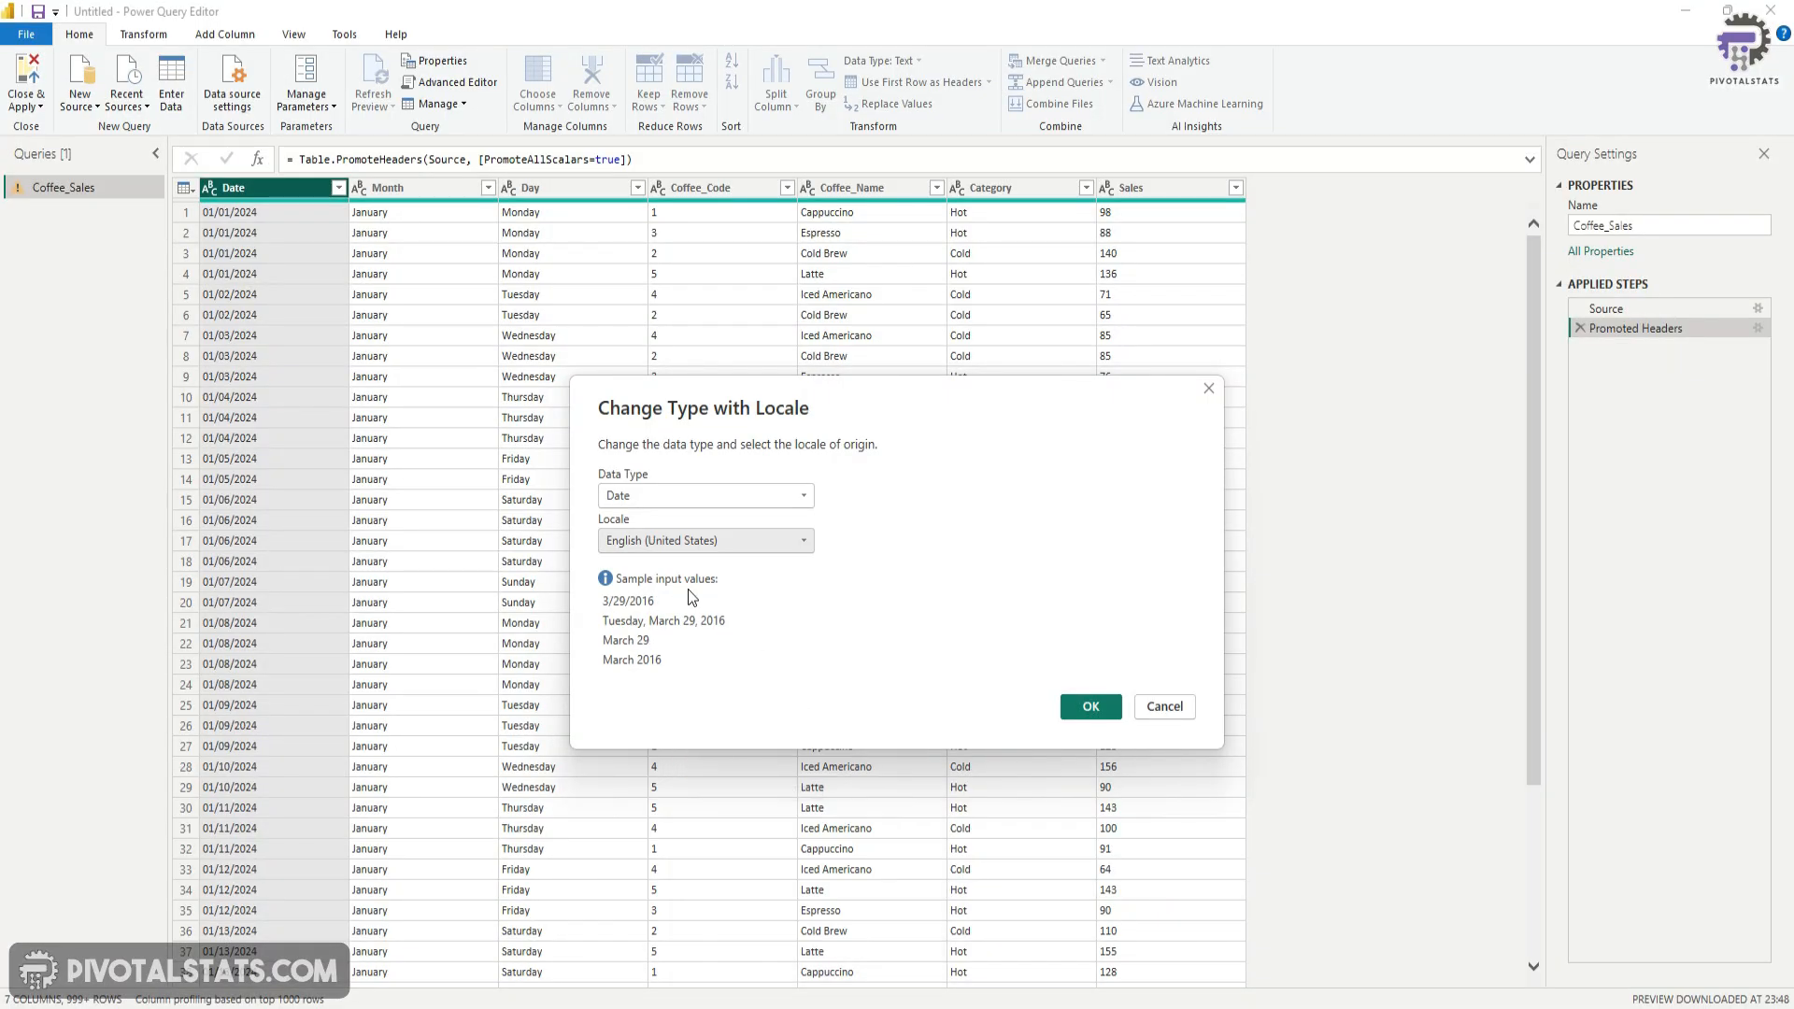
left_click(1095, 706)
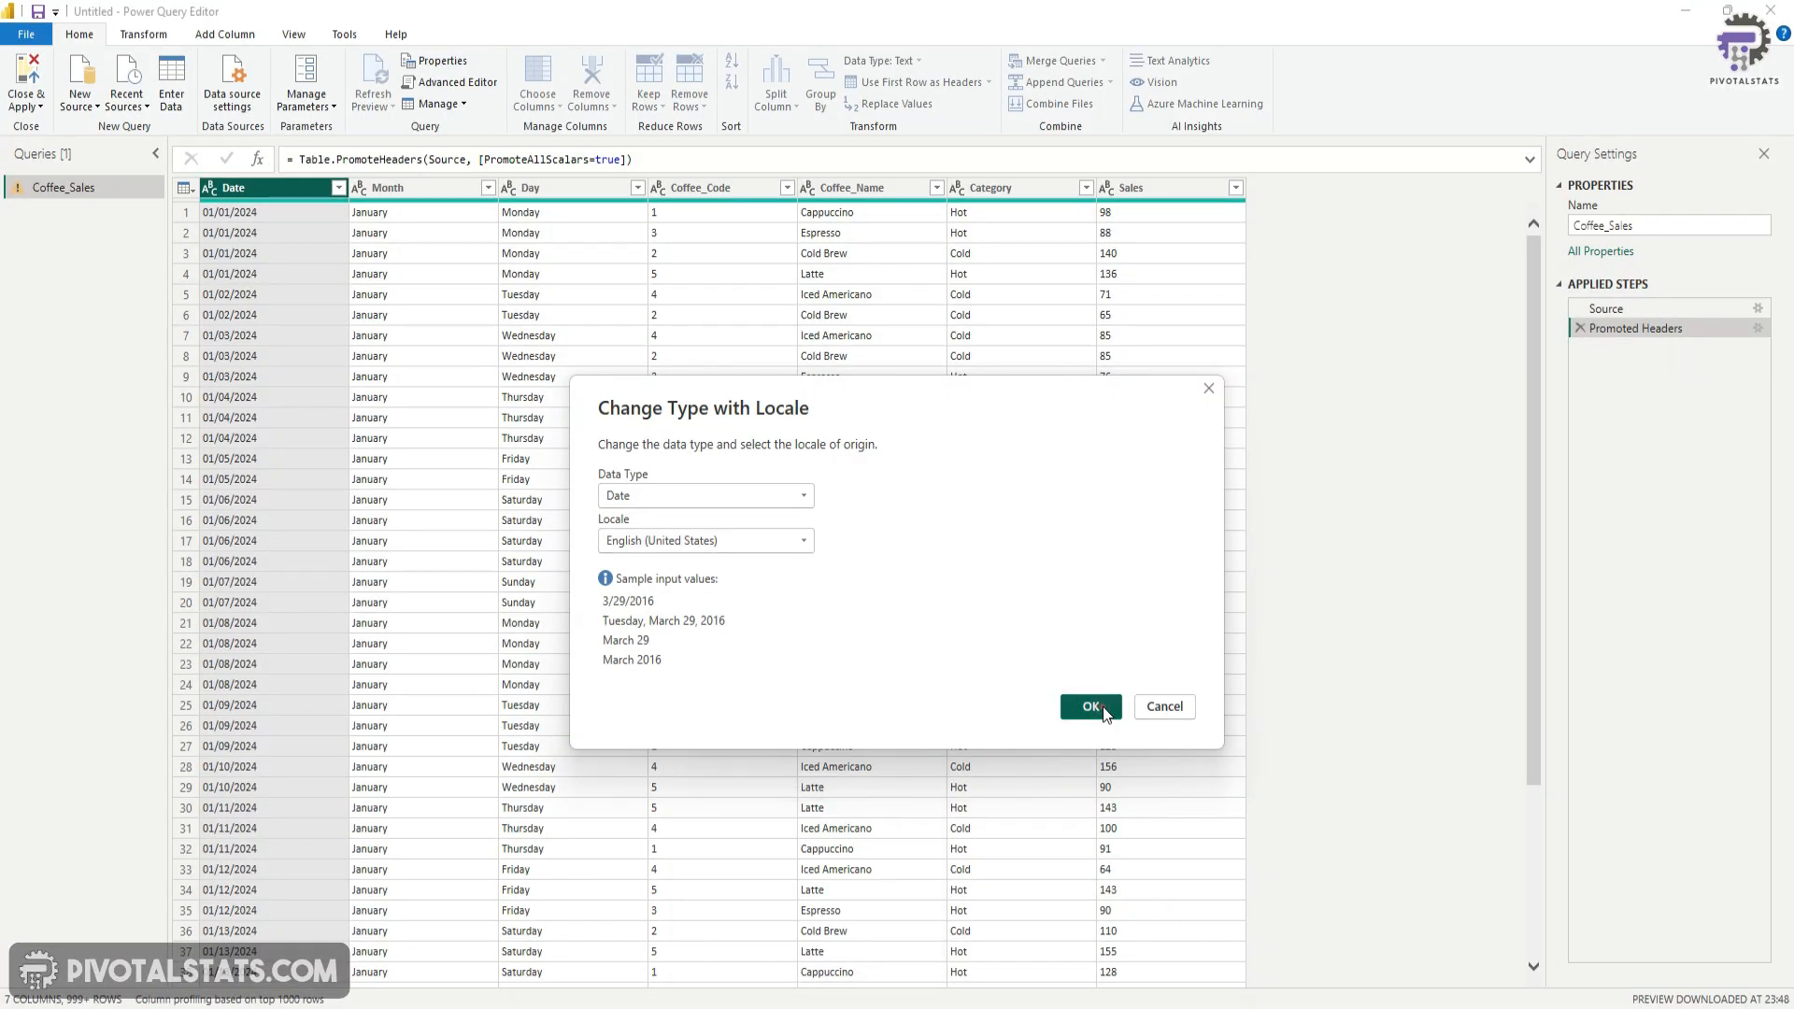
scroll(280, 467, "down", 4)
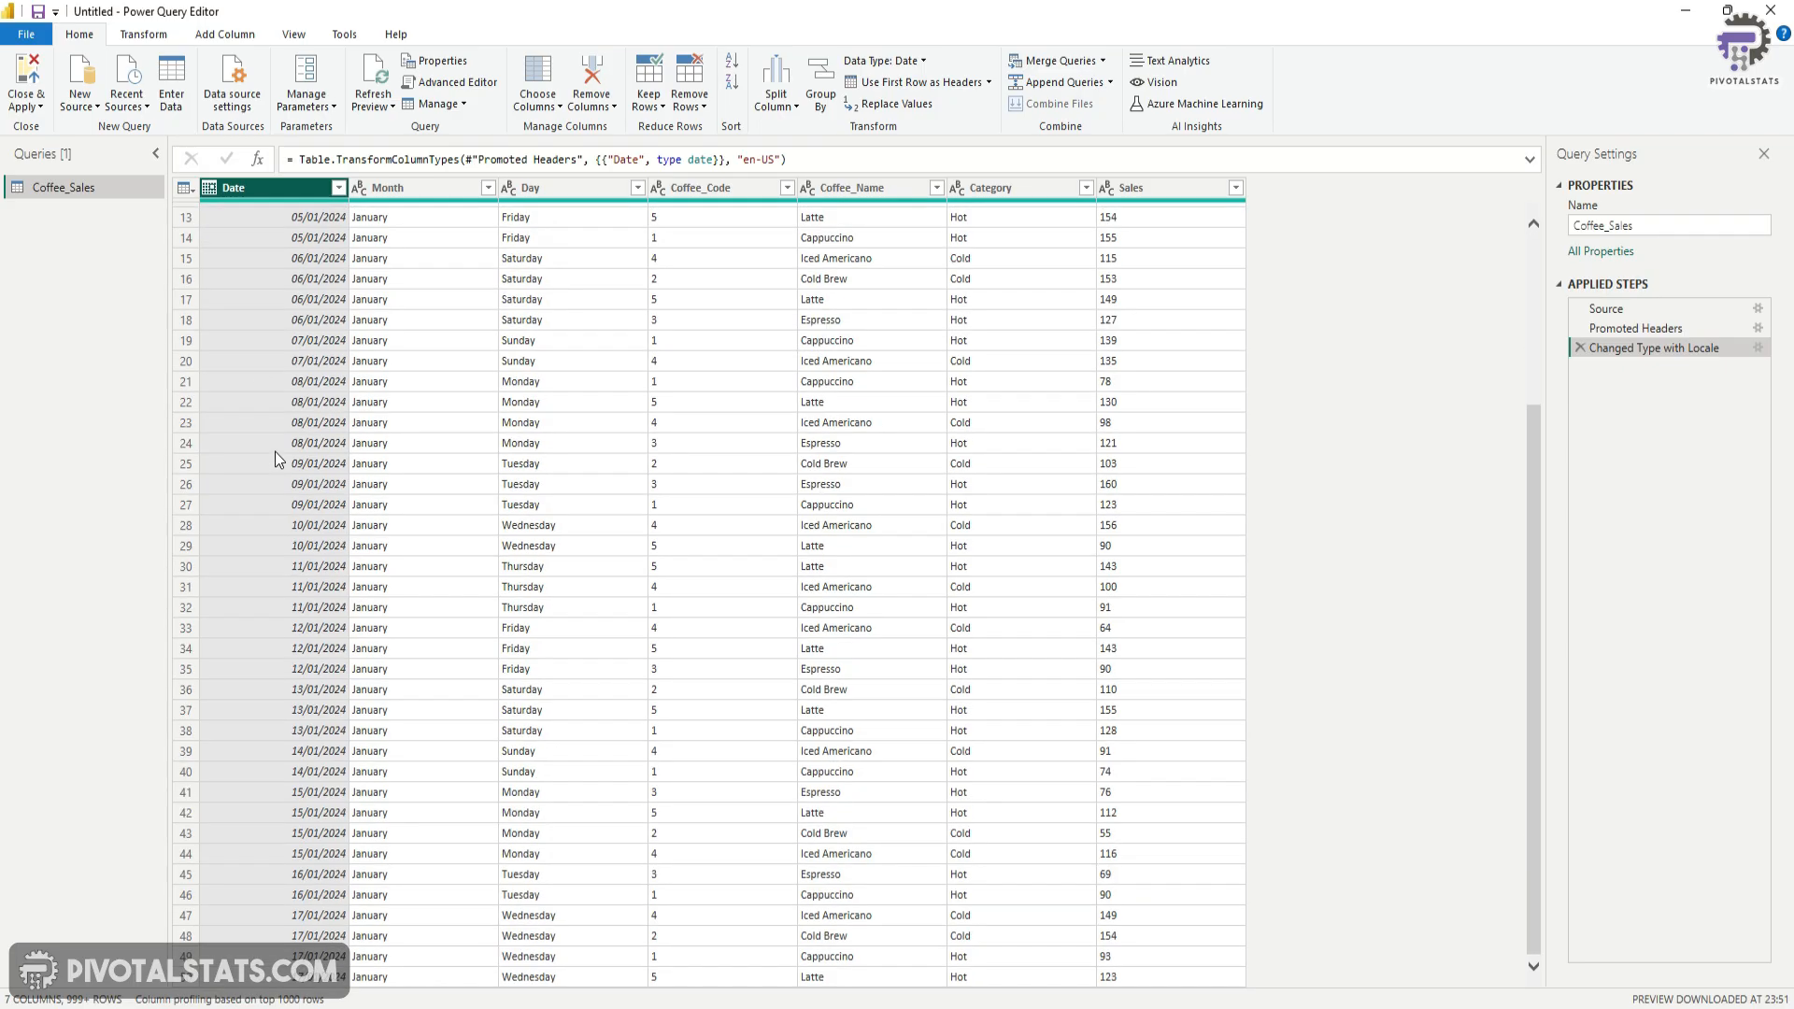
scroll(295, 645, "up", 4)
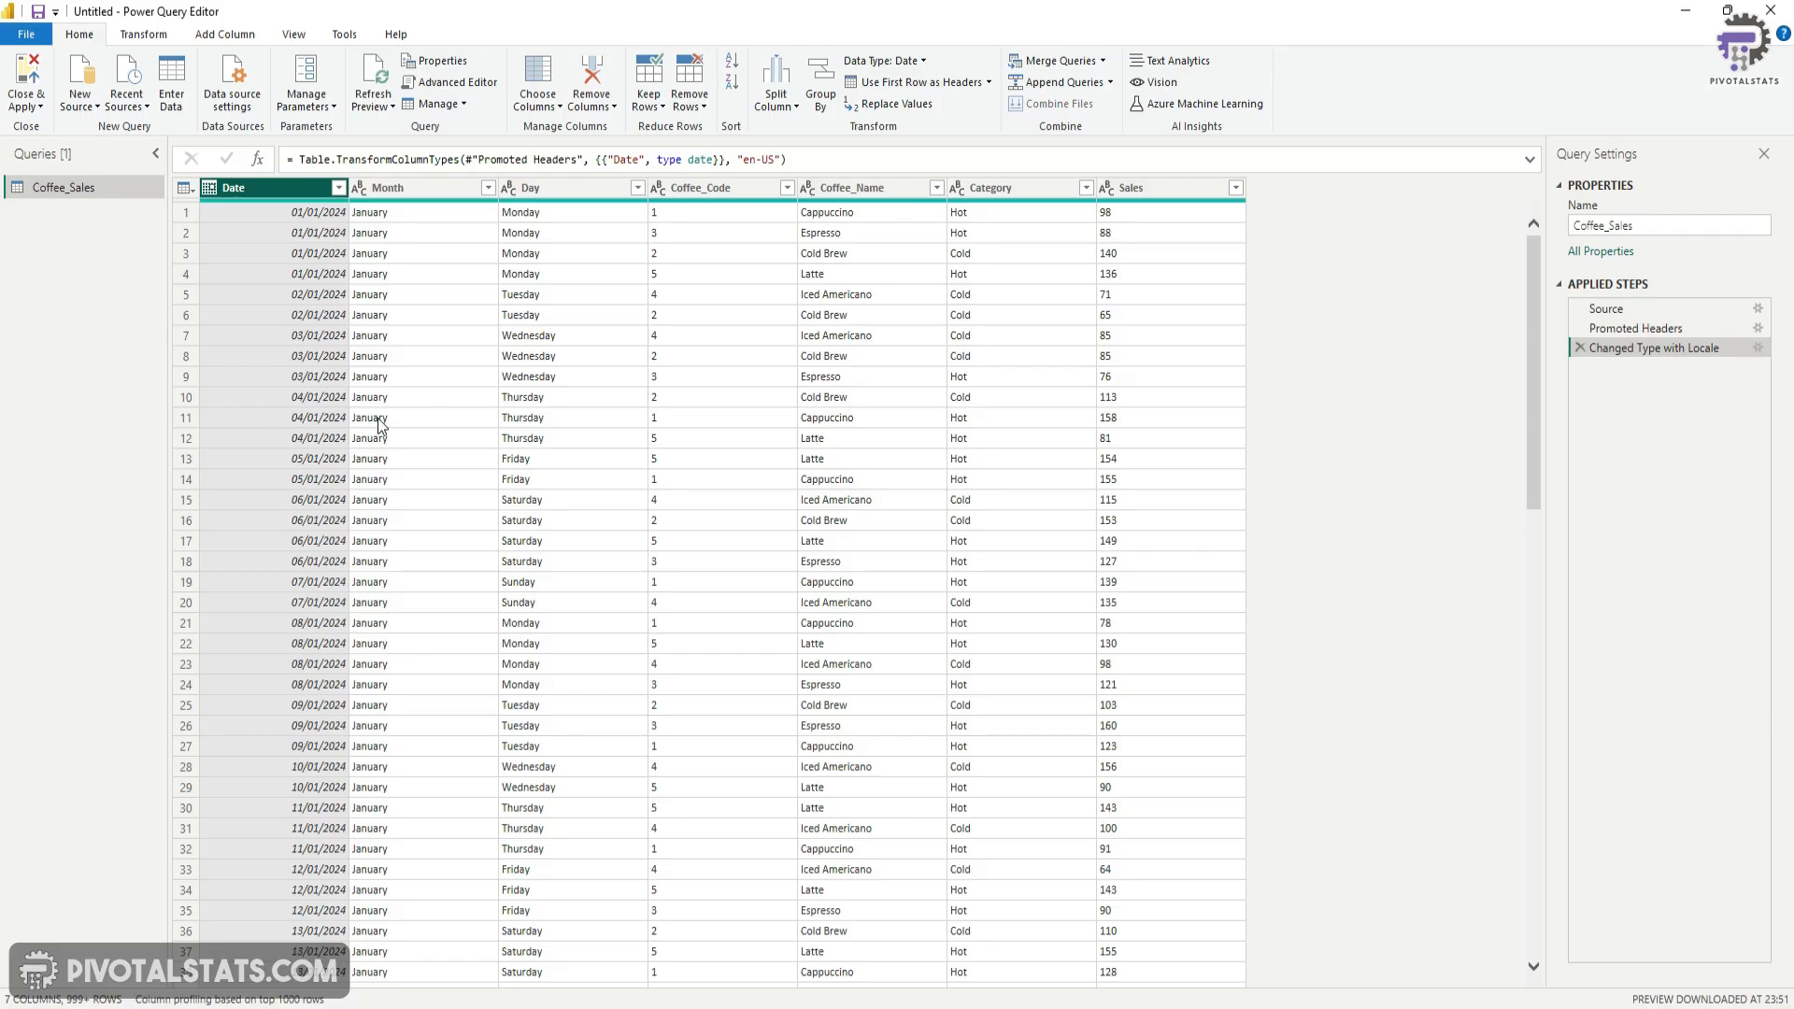
- Set the data type of the Sales and Coffee_Code columns to Whole Number
left_click(1108, 188)
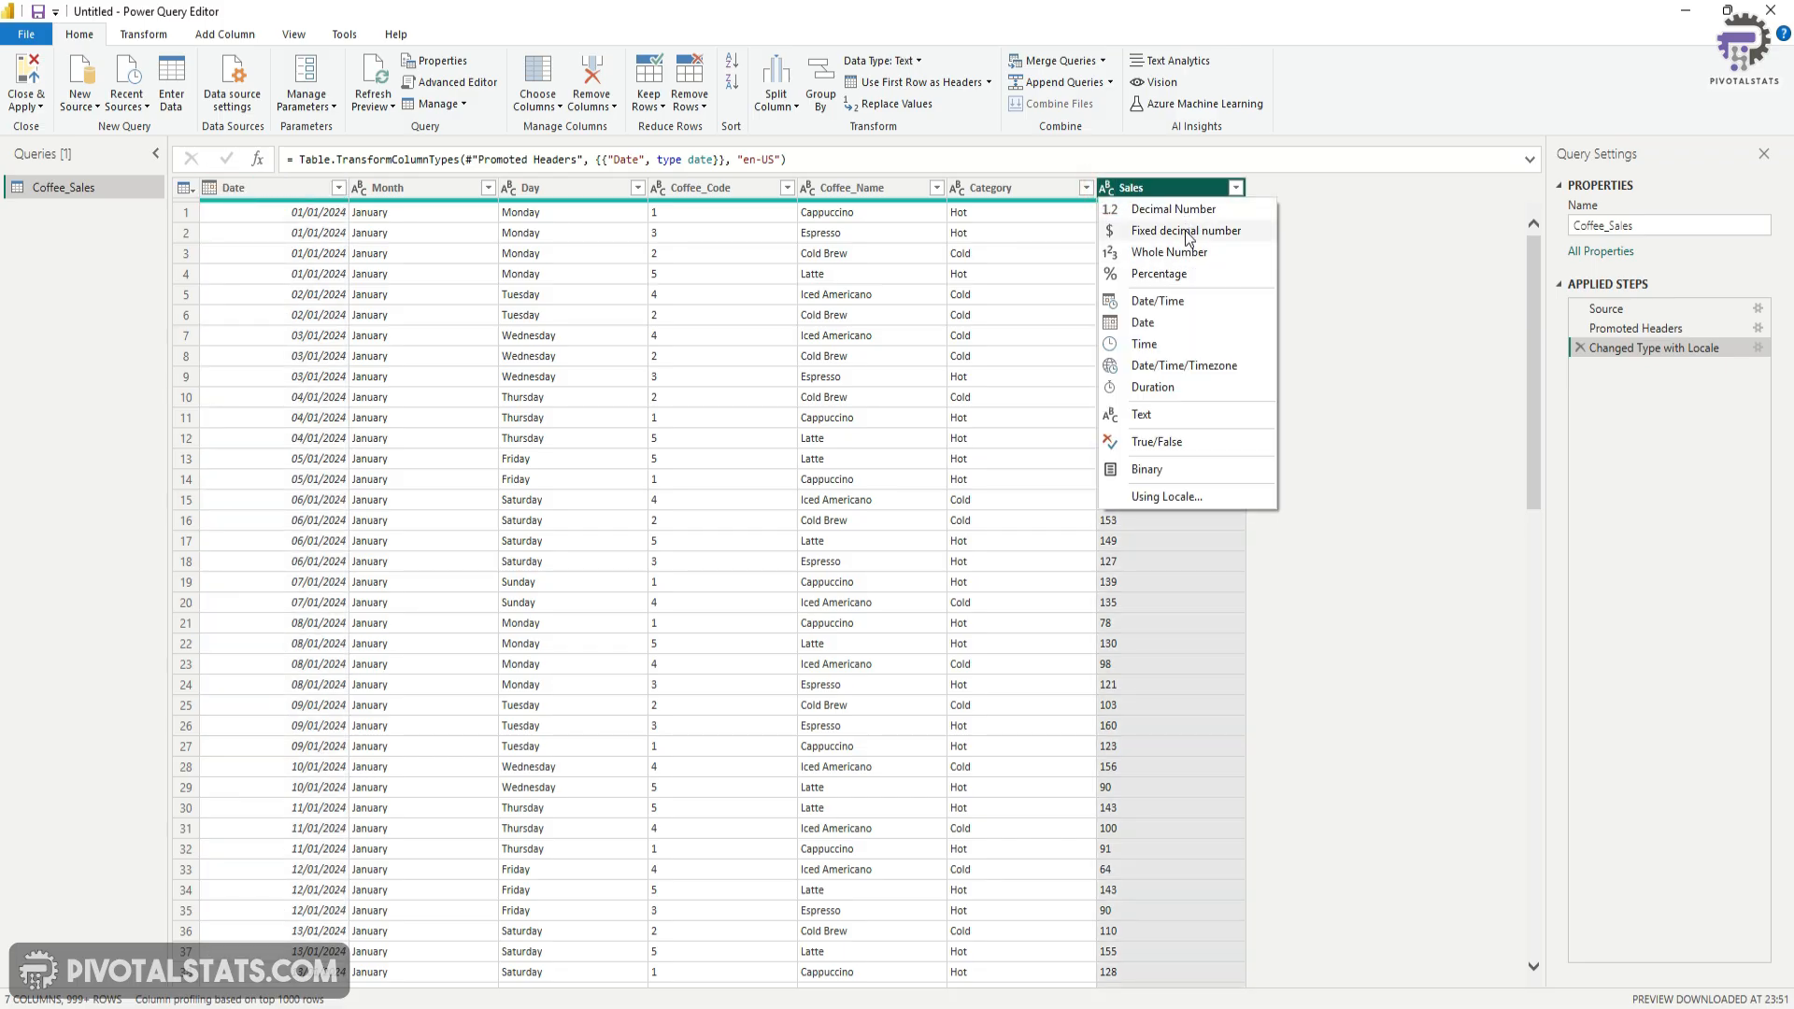
left_click(1185, 252)
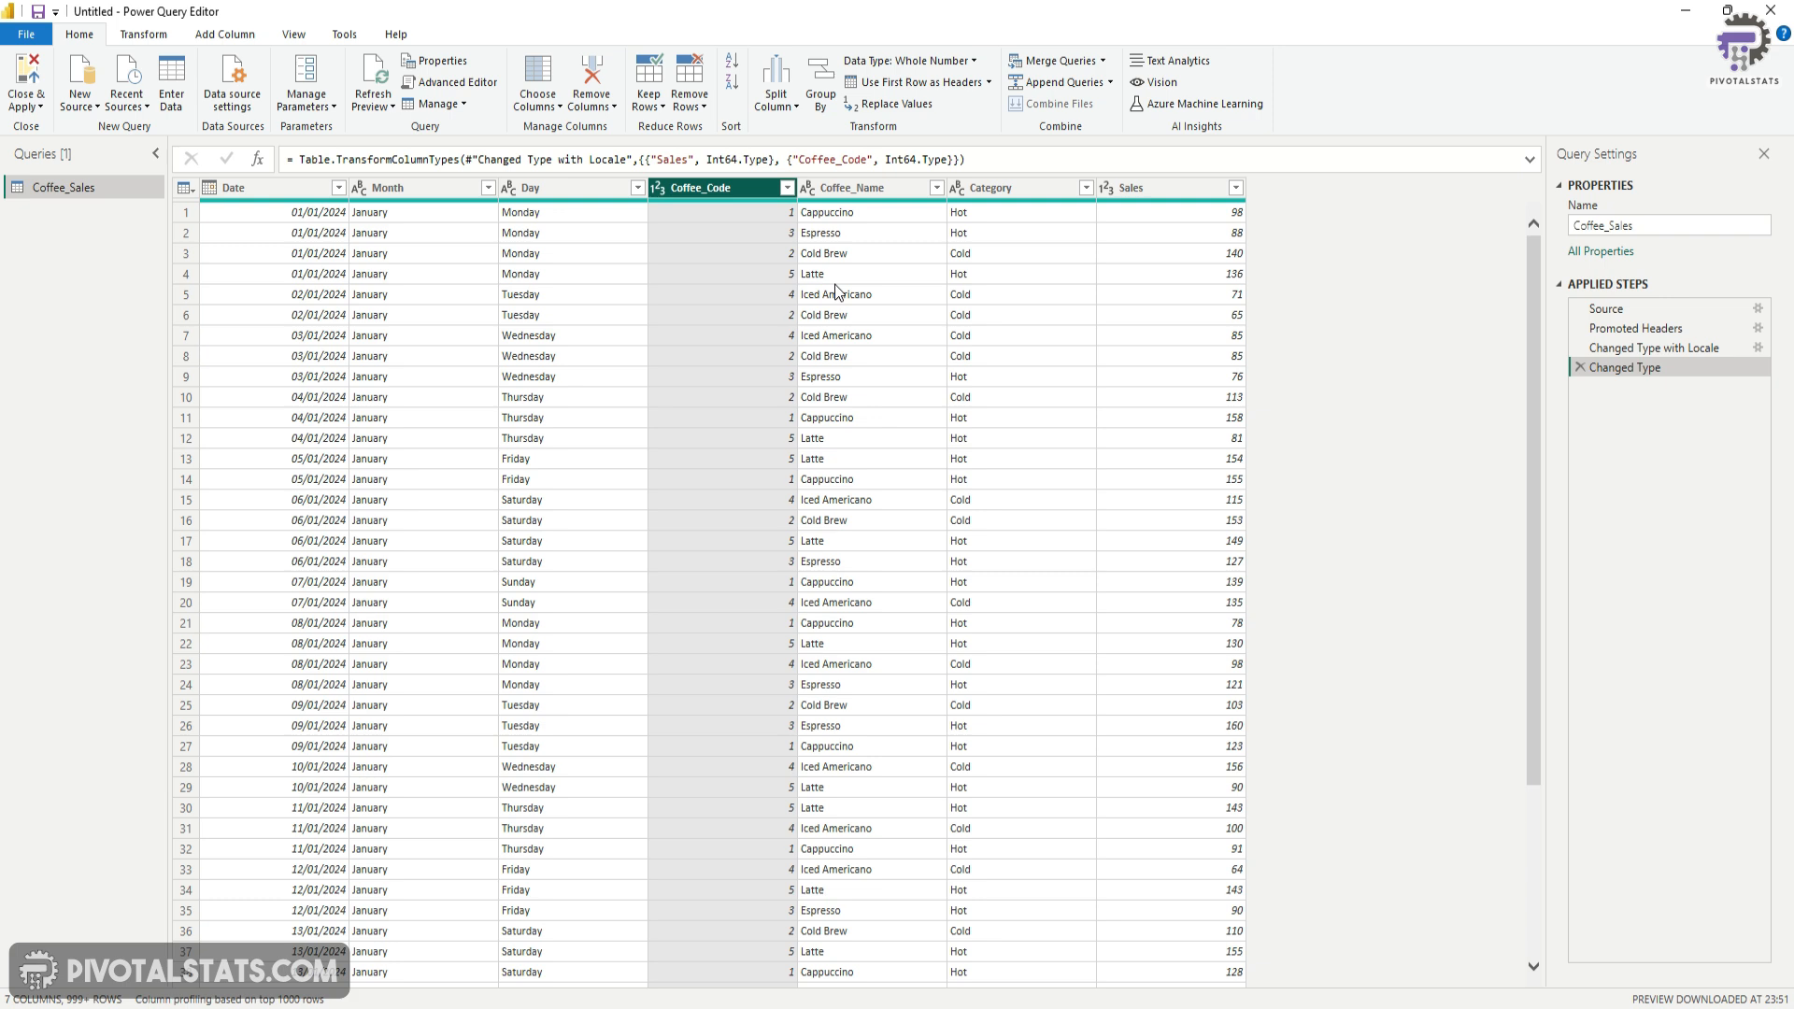
- Close and apply the query changes to the report, and expand the Coffee_Sales table's field list
left_click(26, 105)
left_click(67, 127)
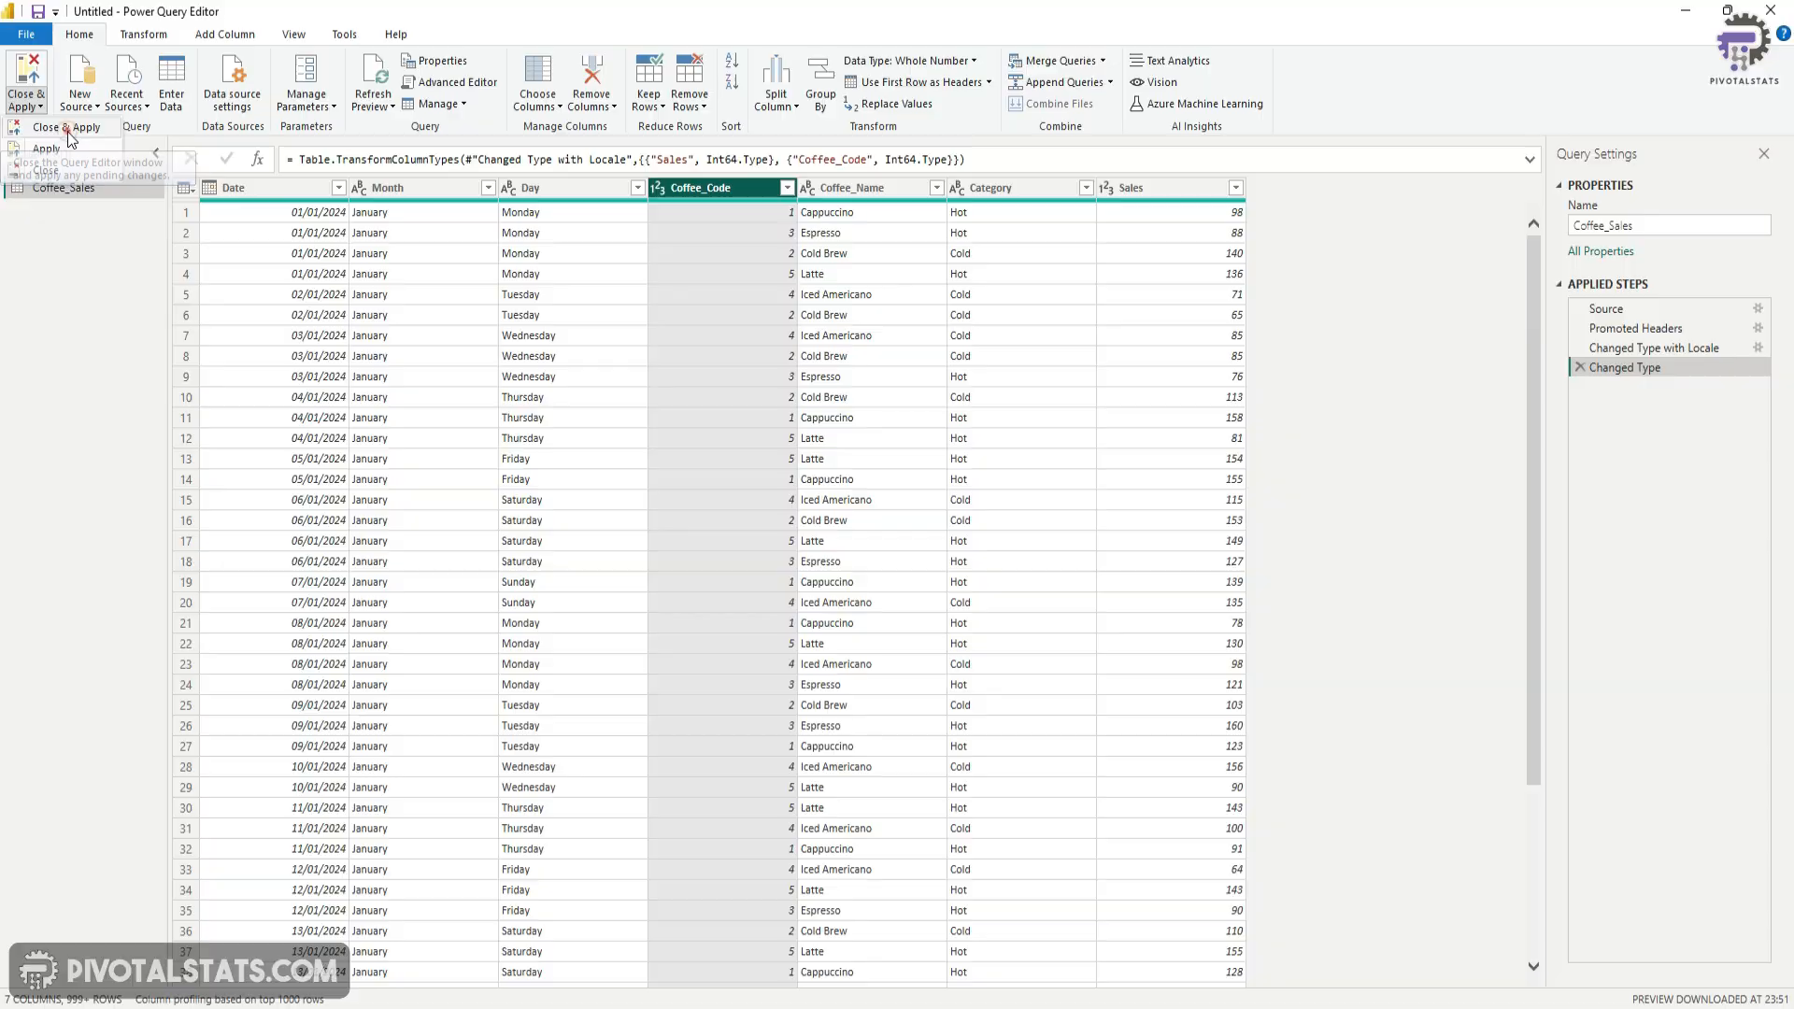
left_click(1644, 247)
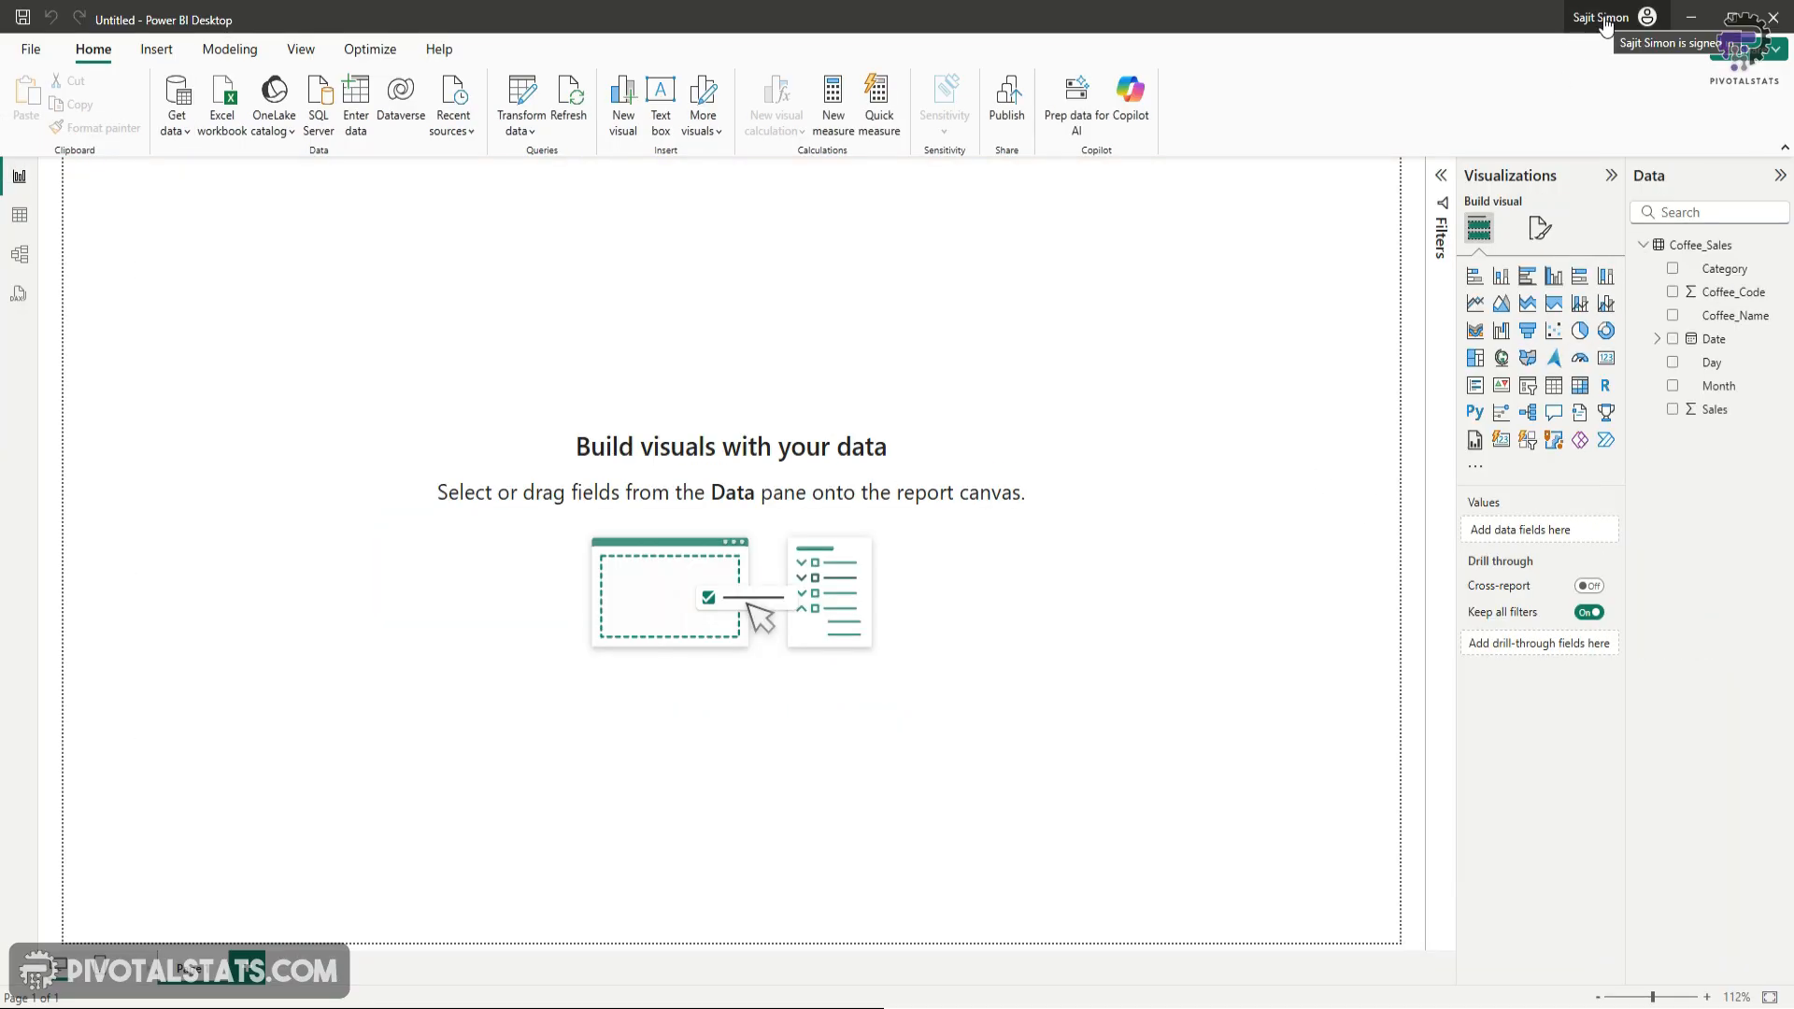
- Start publishing the report and save it to the Desktop as CoffeeSalesData
left_click(1002, 93)
left_click(972, 548)
left_click(759, 391)
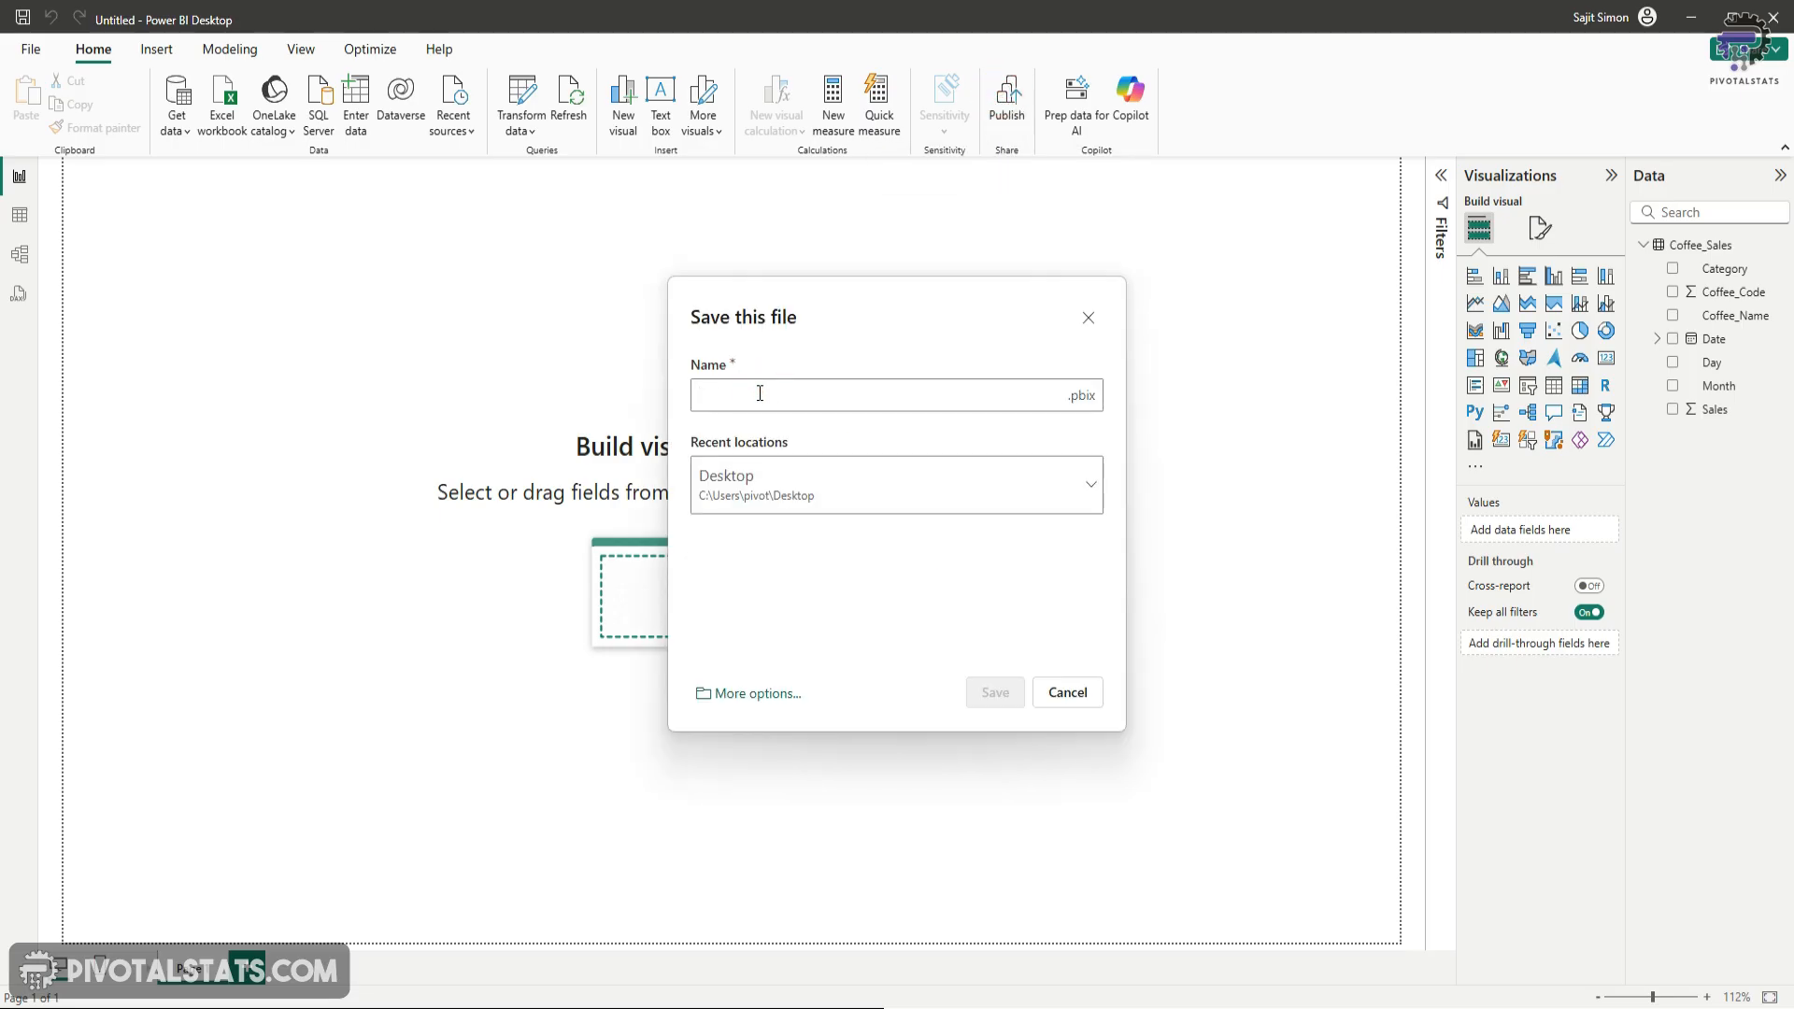
type("CoffeeSalesData")
key("Return")
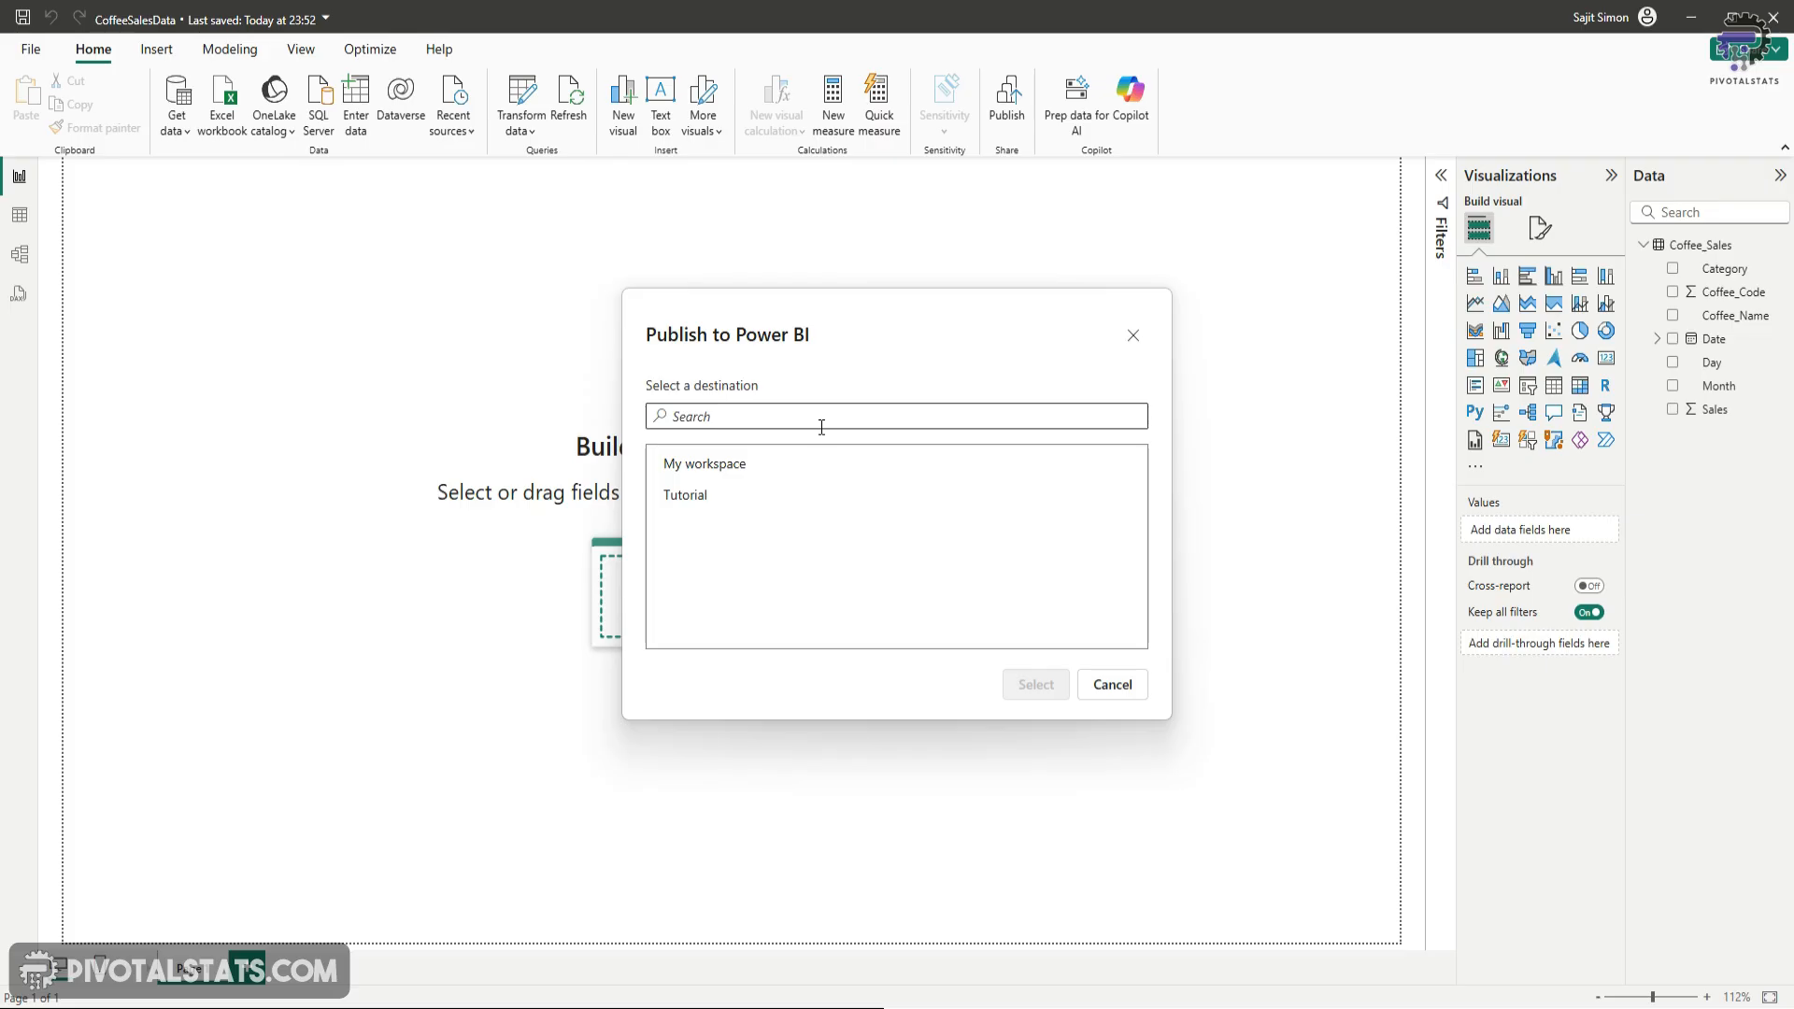
- Publish the report to the Tutorial workspace and dismiss the publishing dialog
left_click(687, 507)
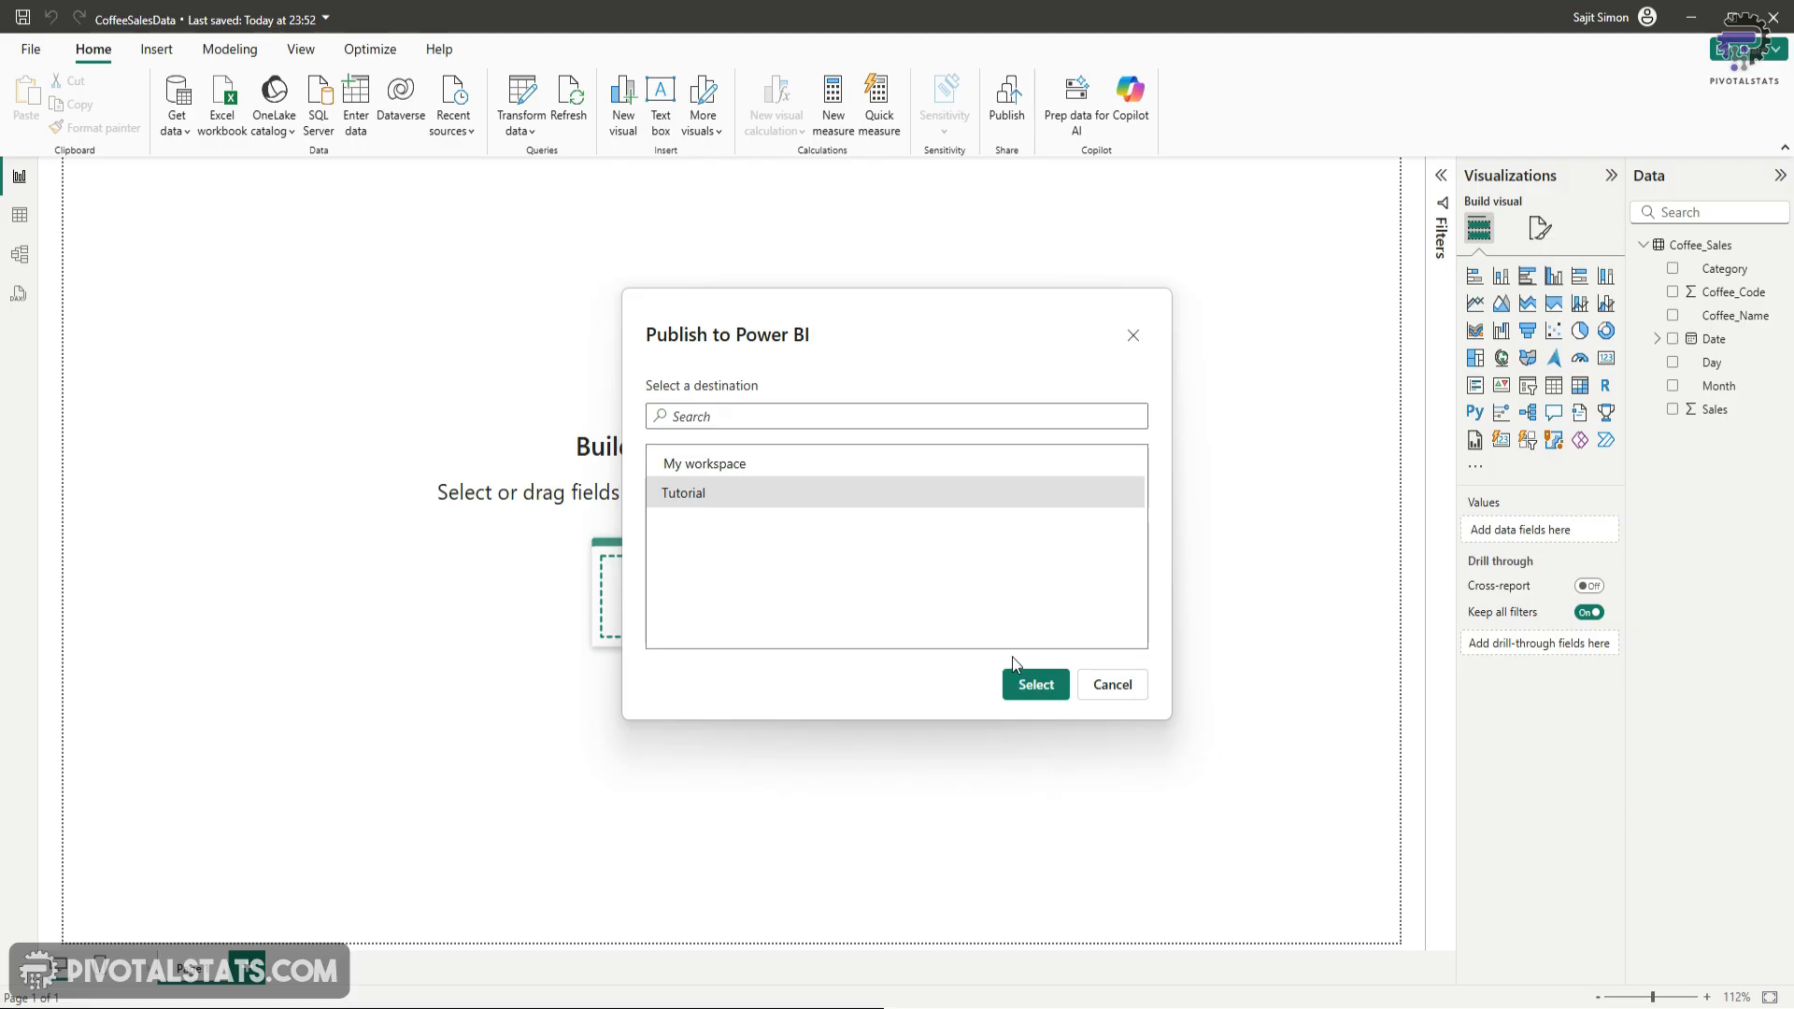
left_click(1023, 684)
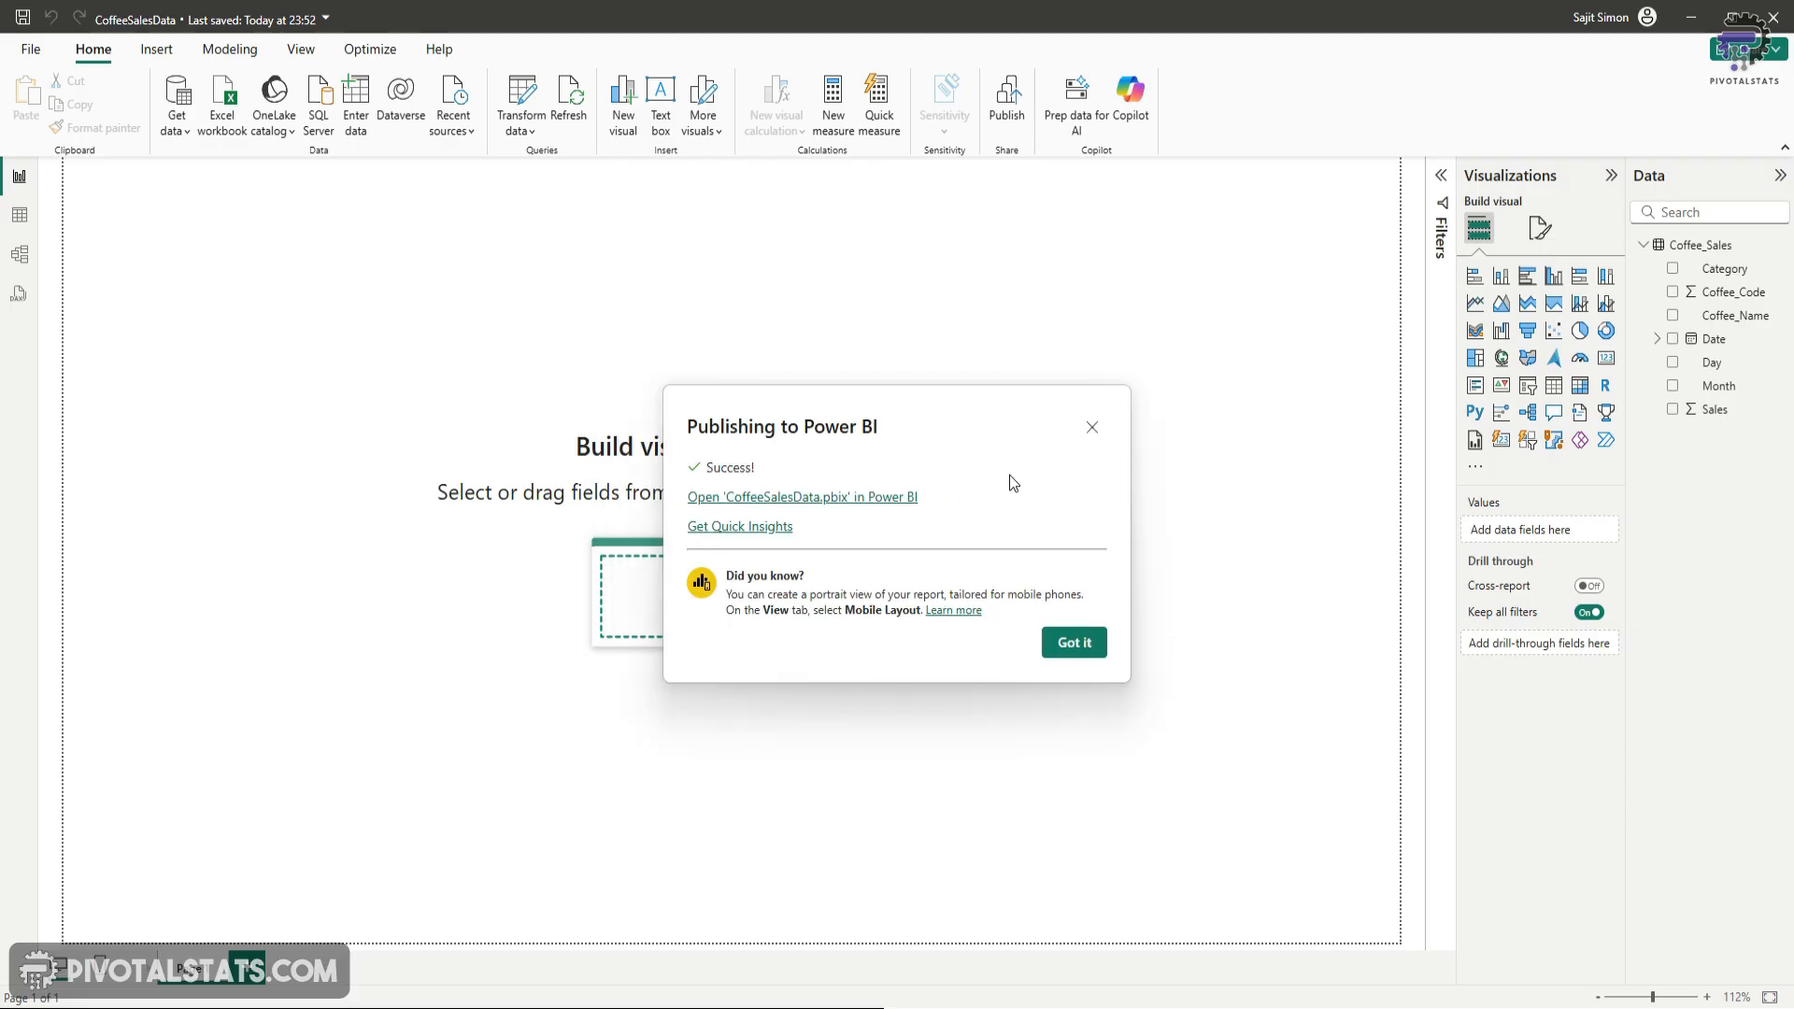
left_click(1076, 649)
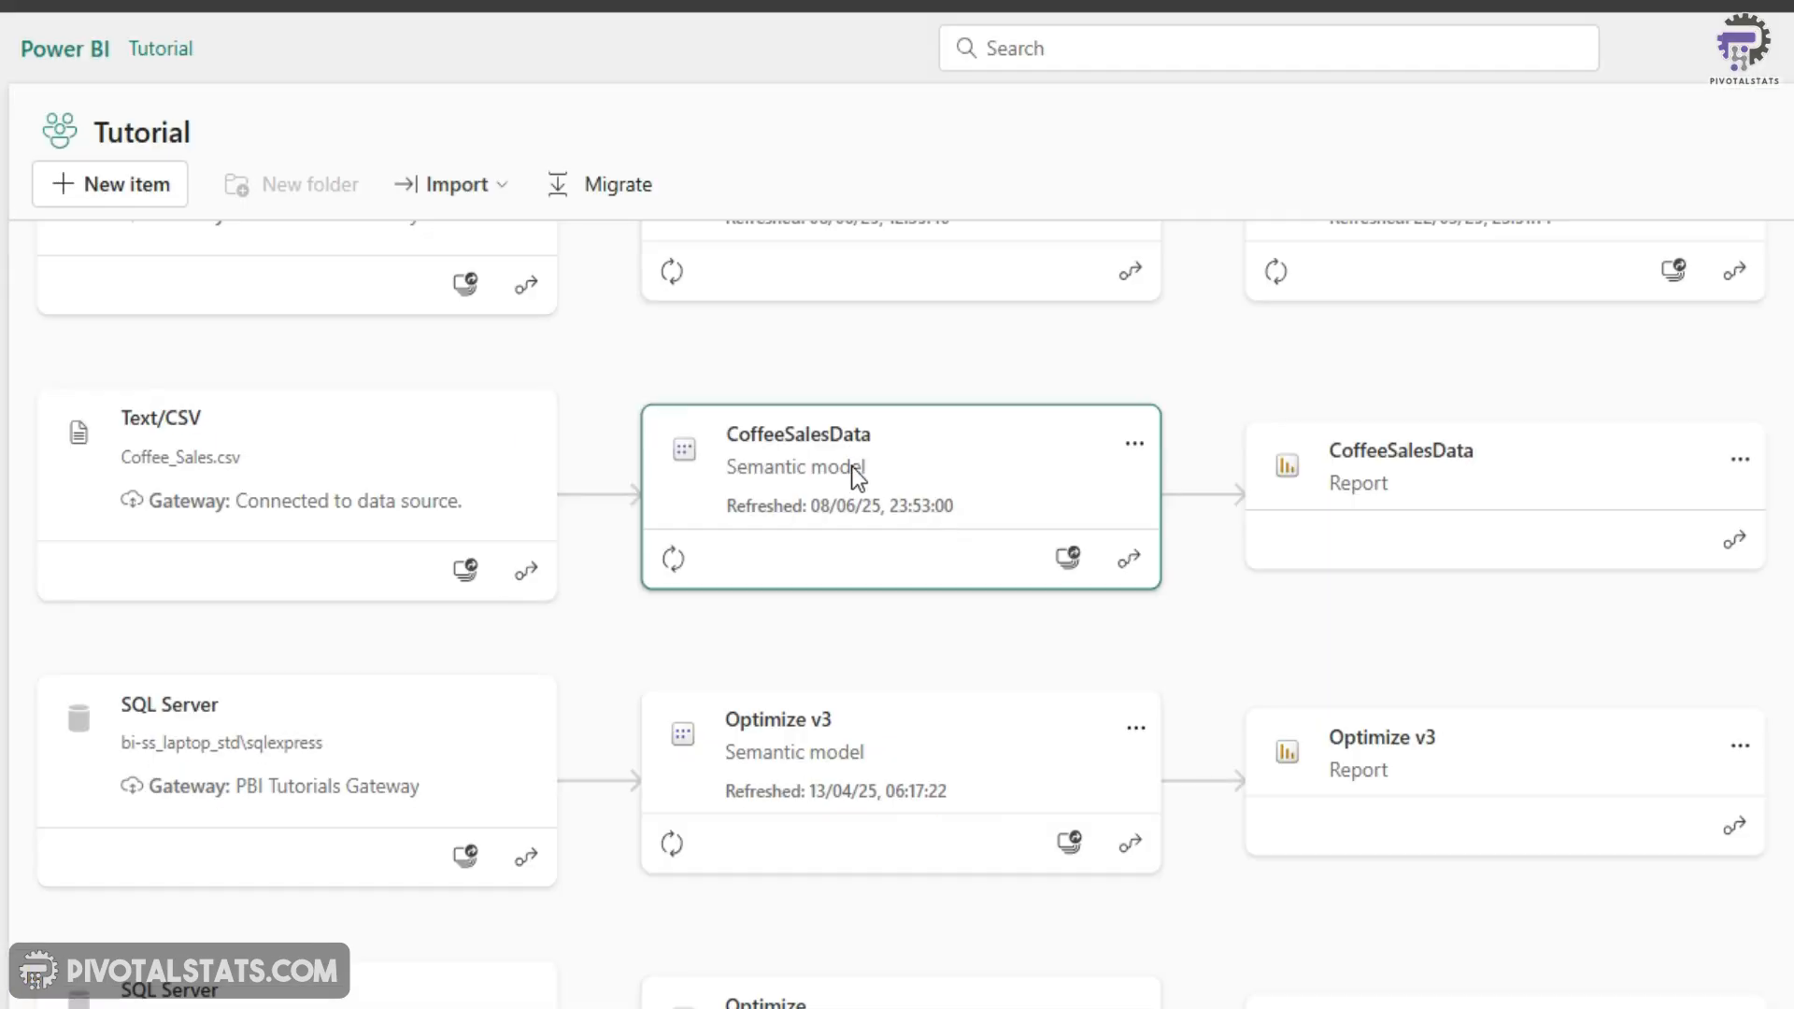
- Open the published CoffeeSalesData report from the Tutorial workspace's lineage view in the Power BI service
left_click(1410, 480)
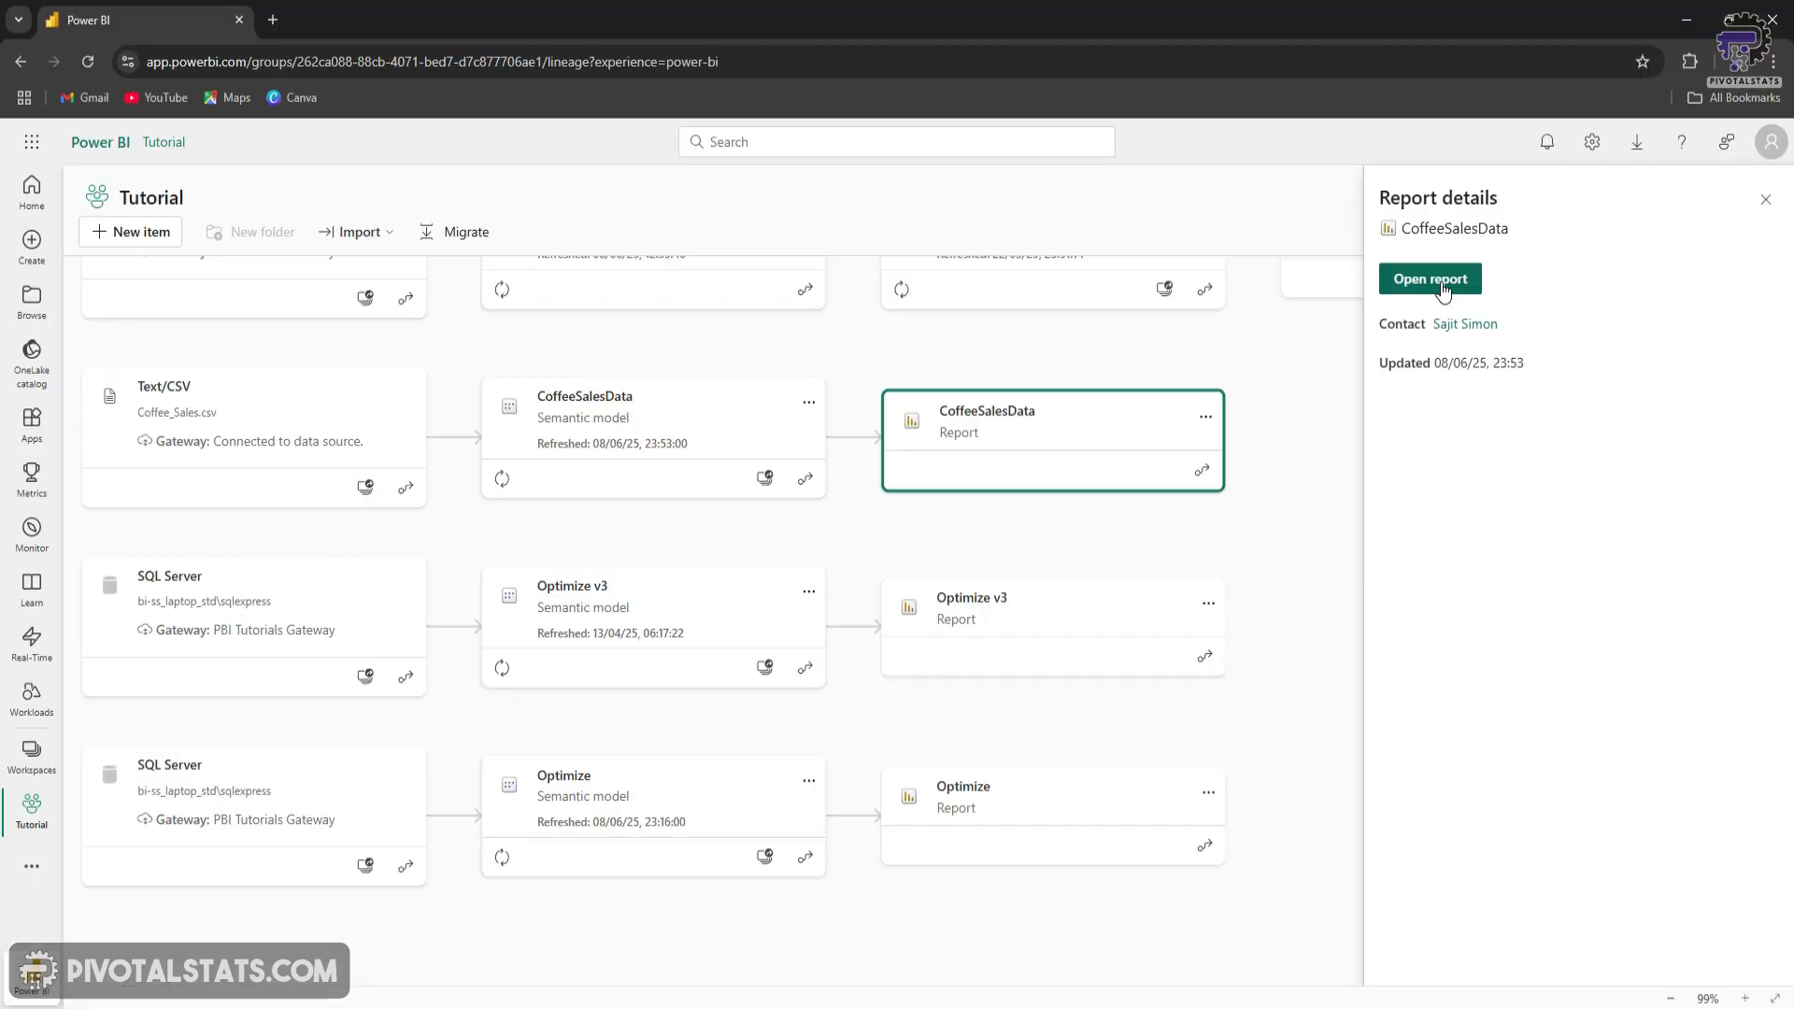
left_click(1440, 284)
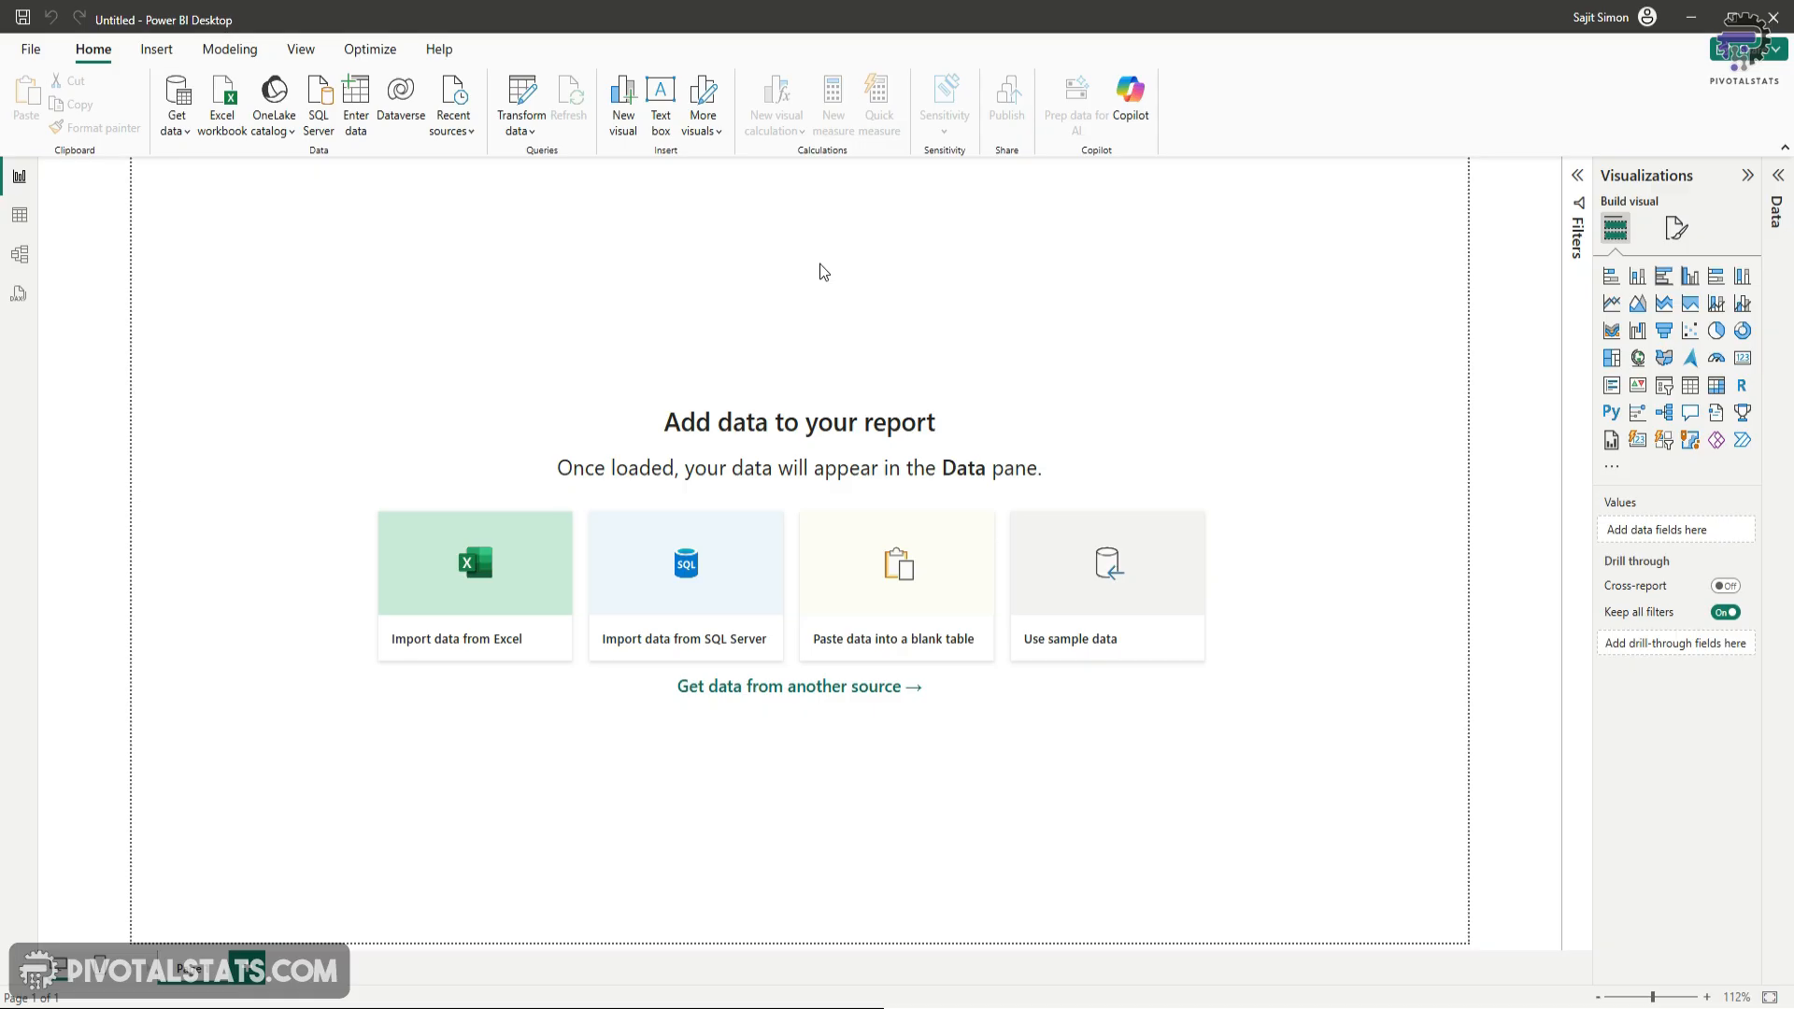
- Connect the new blank Power BI Desktop report to the CoffeeSalesData semantic model in the Tutorial workspace
left_click(184, 139)
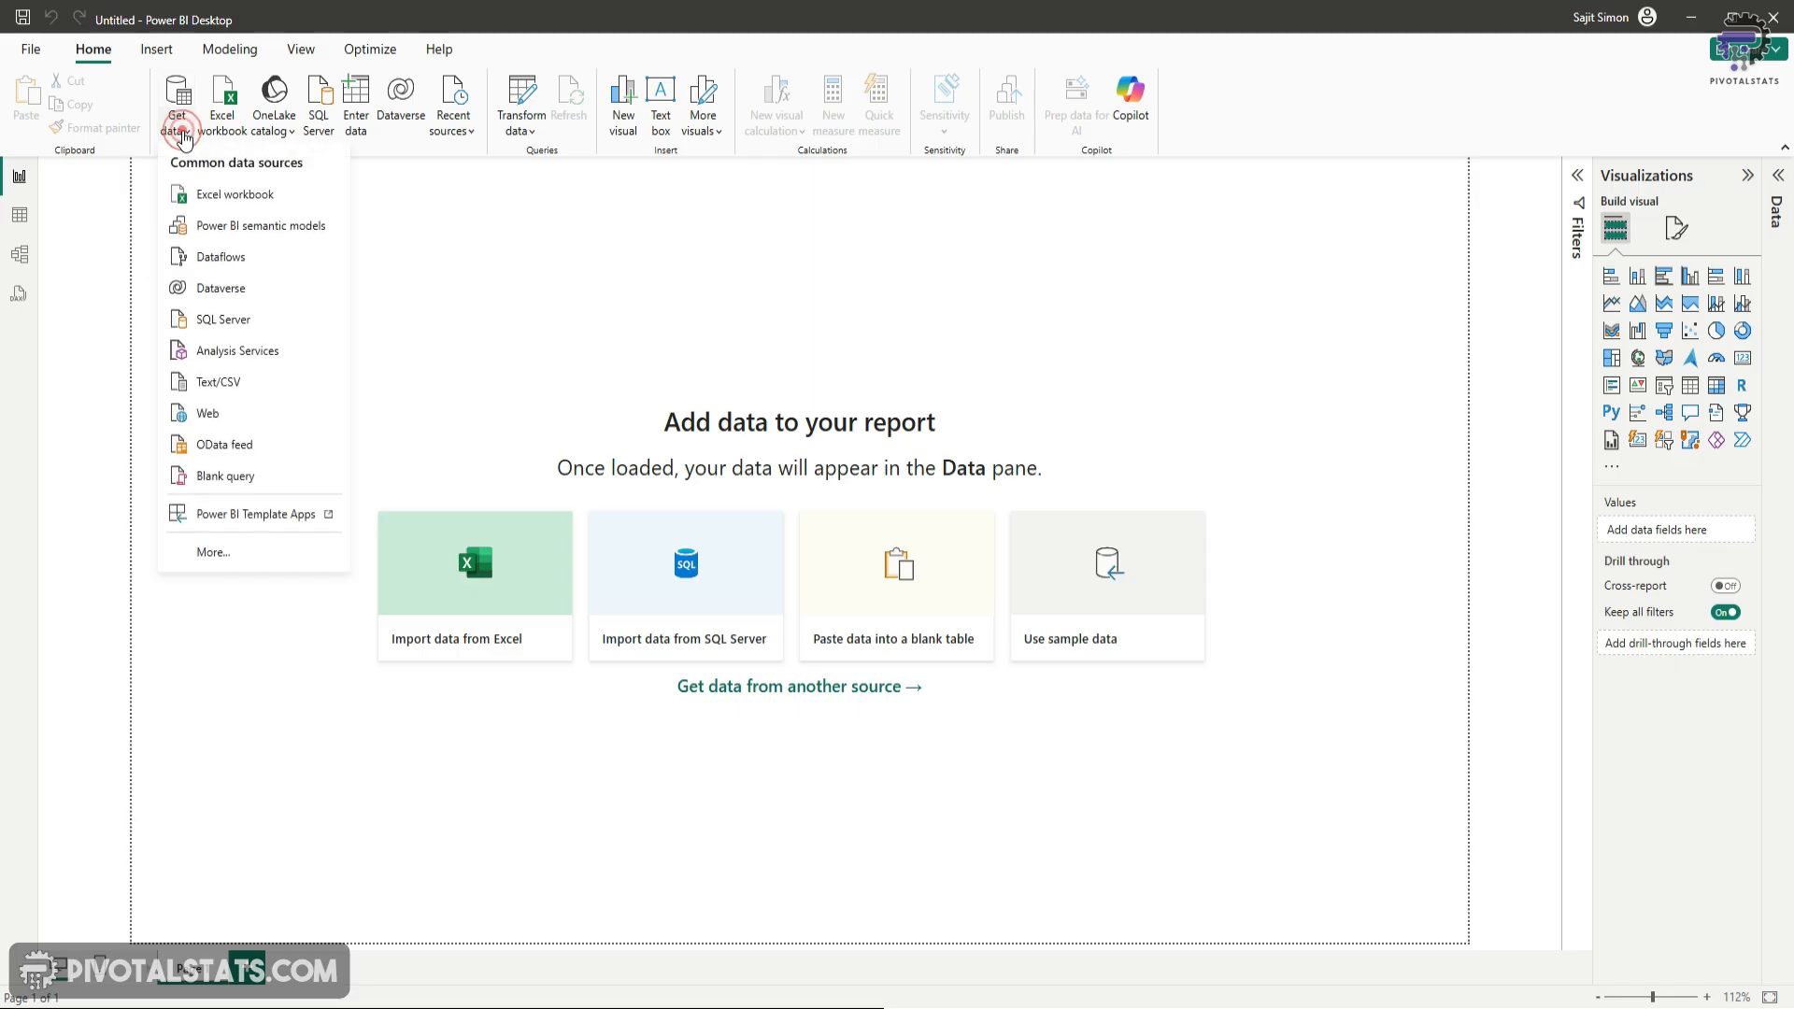
left_click(291, 232)
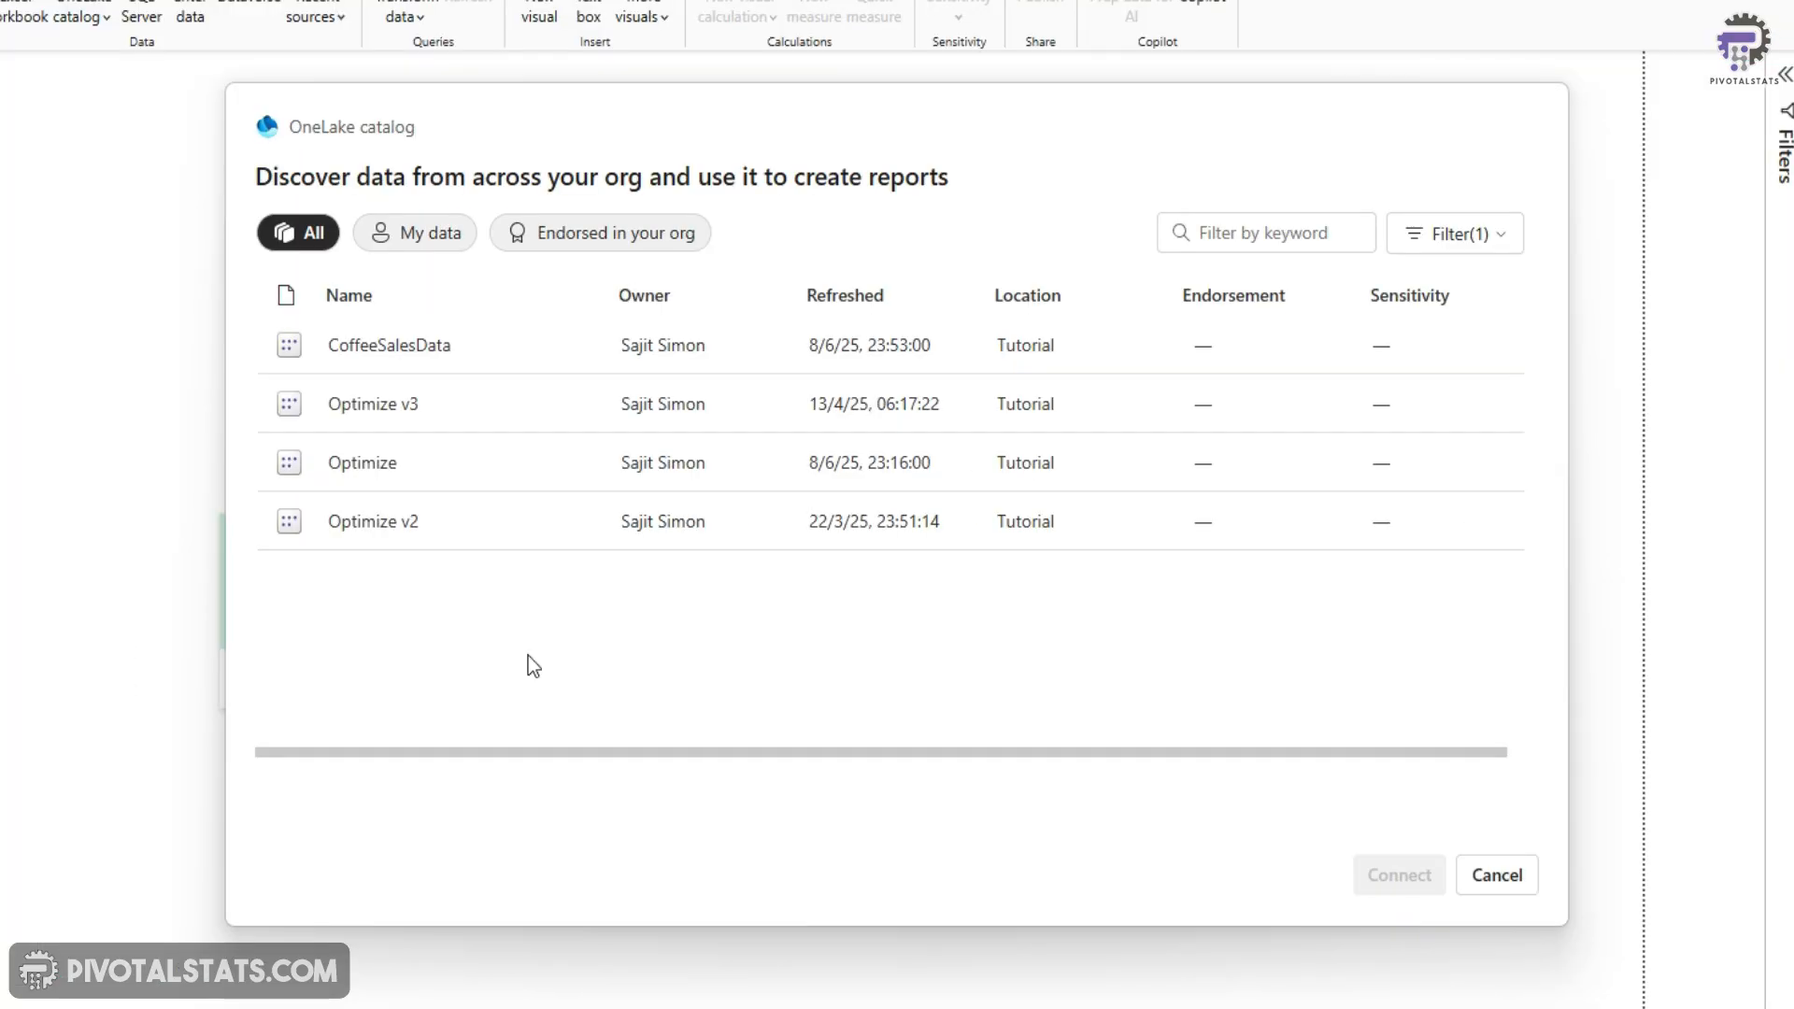
left_click(416, 348)
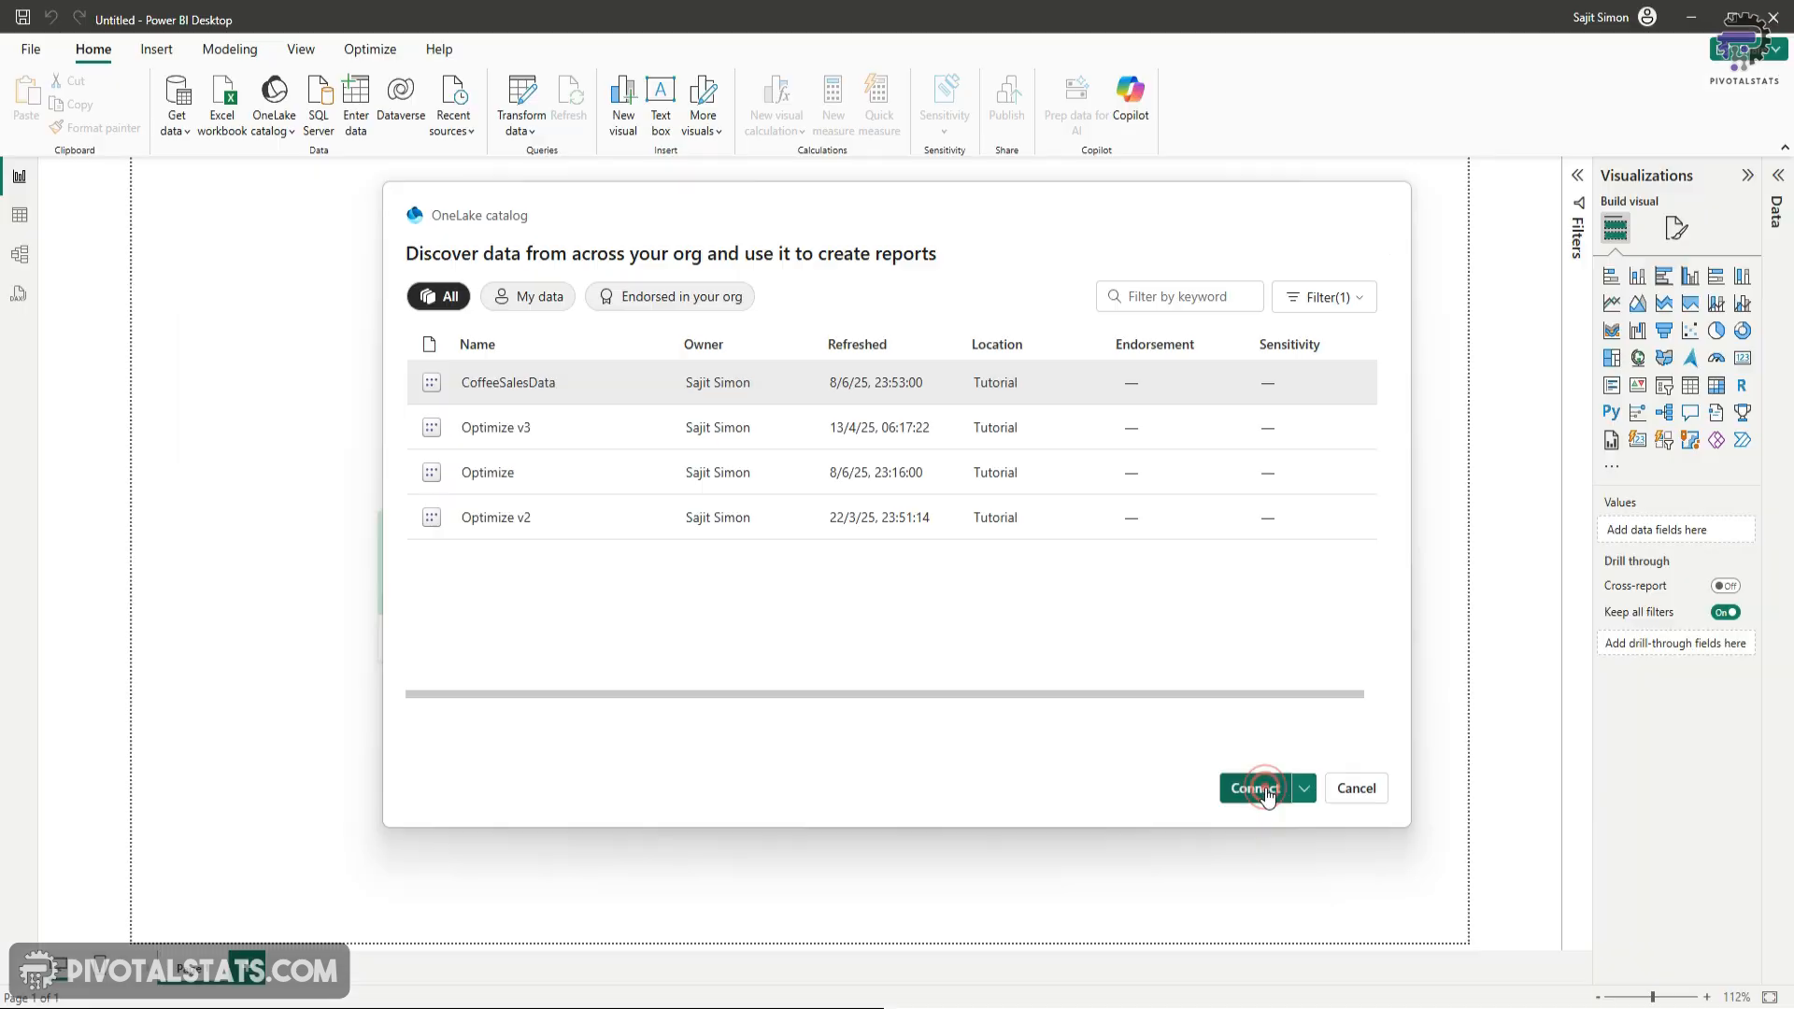
left_click(1365, 875)
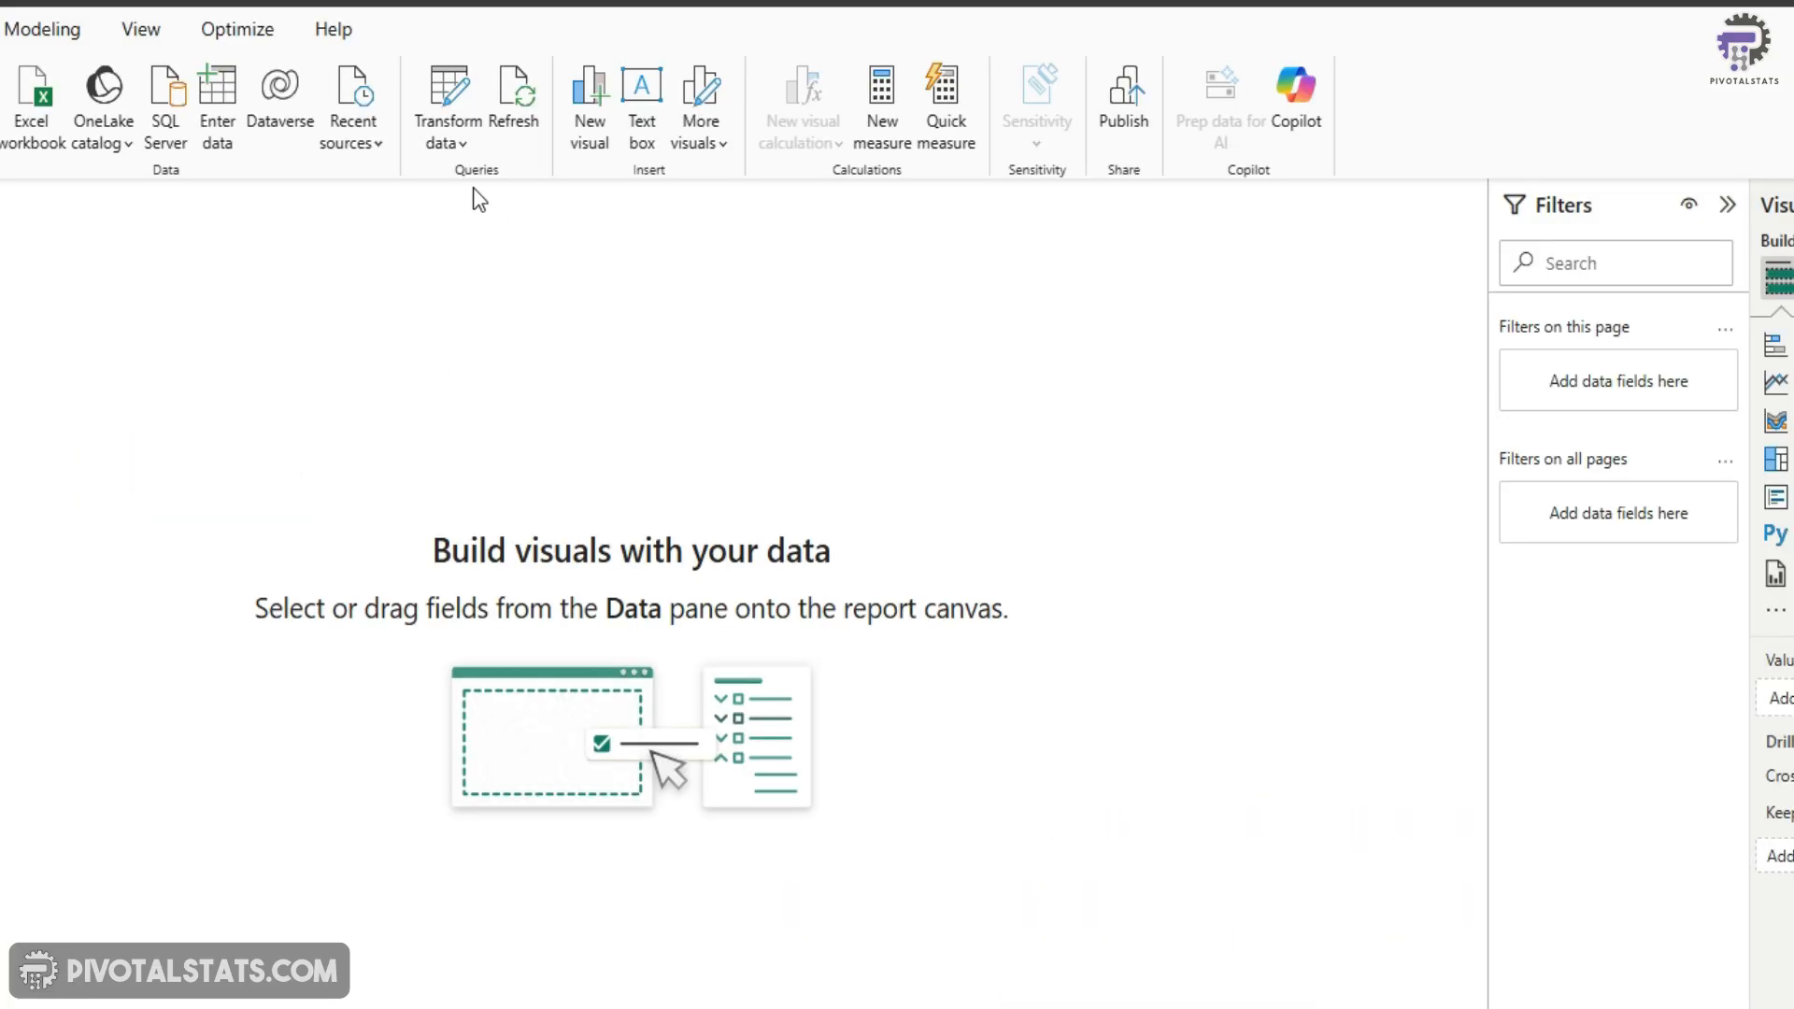
- Try to transform the data of the live-connected report, decline adding a local model, and close the report
left_click(466, 149)
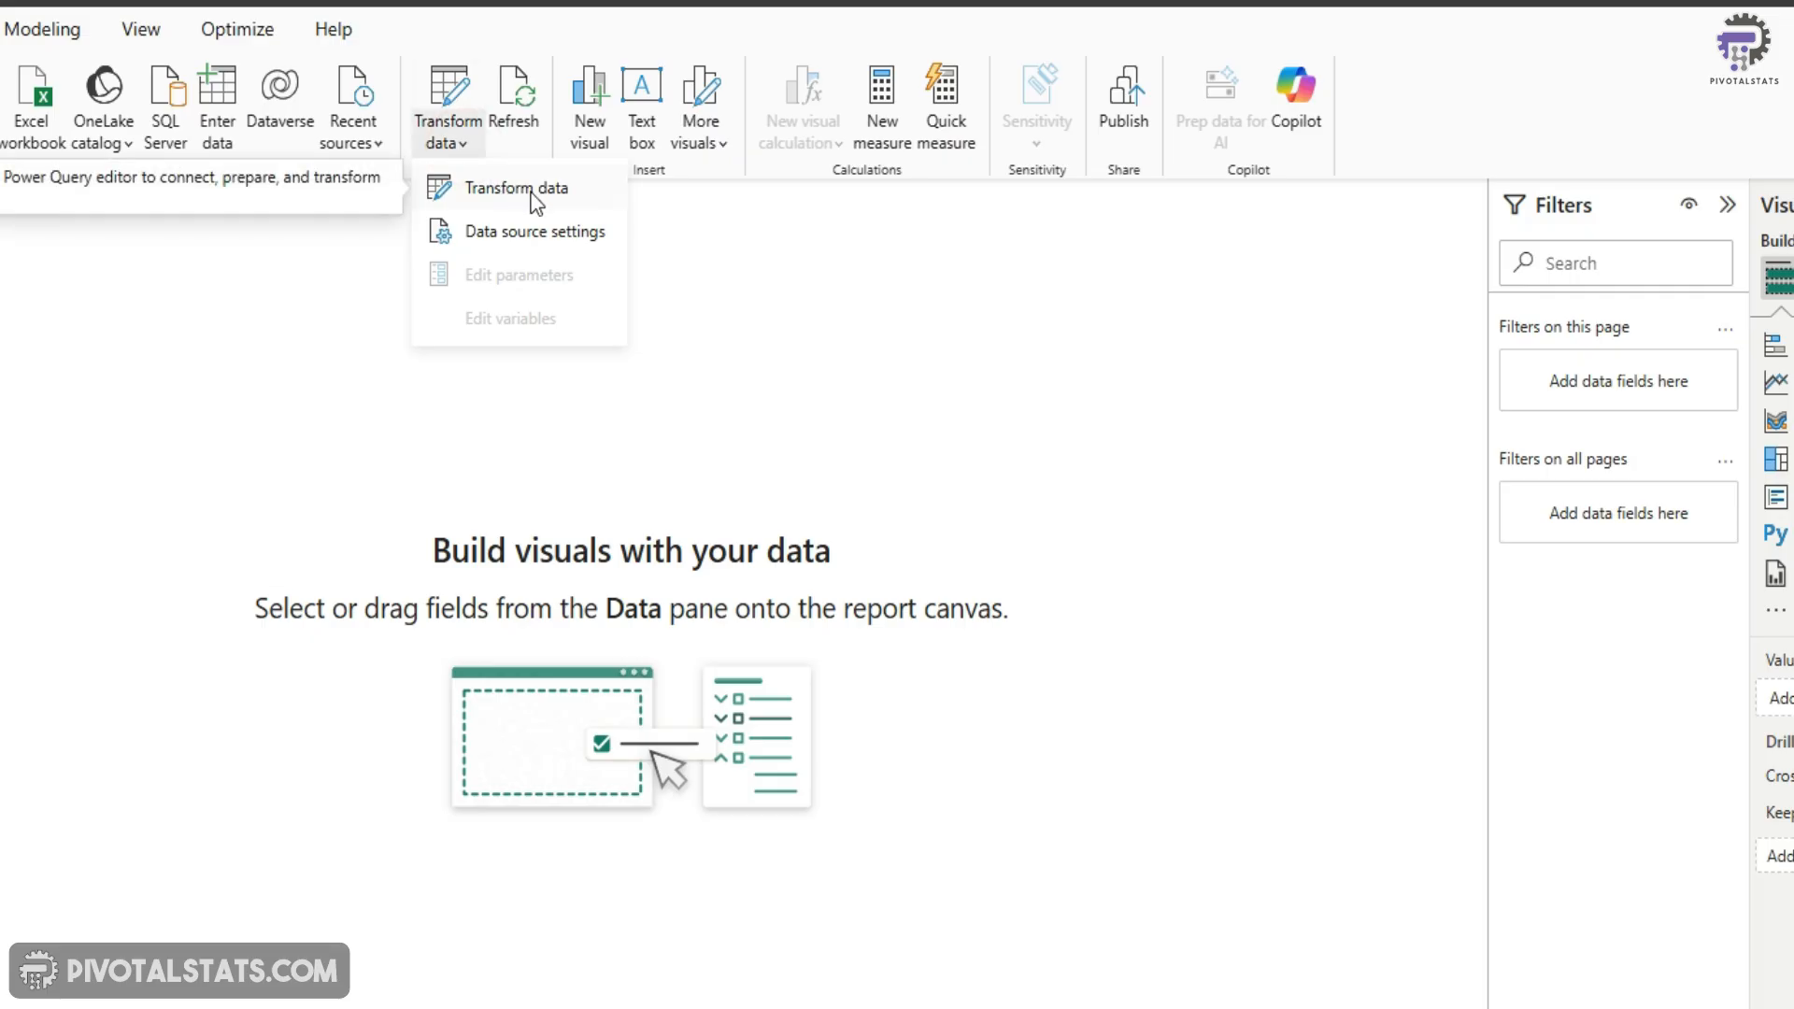
left_click(587, 196)
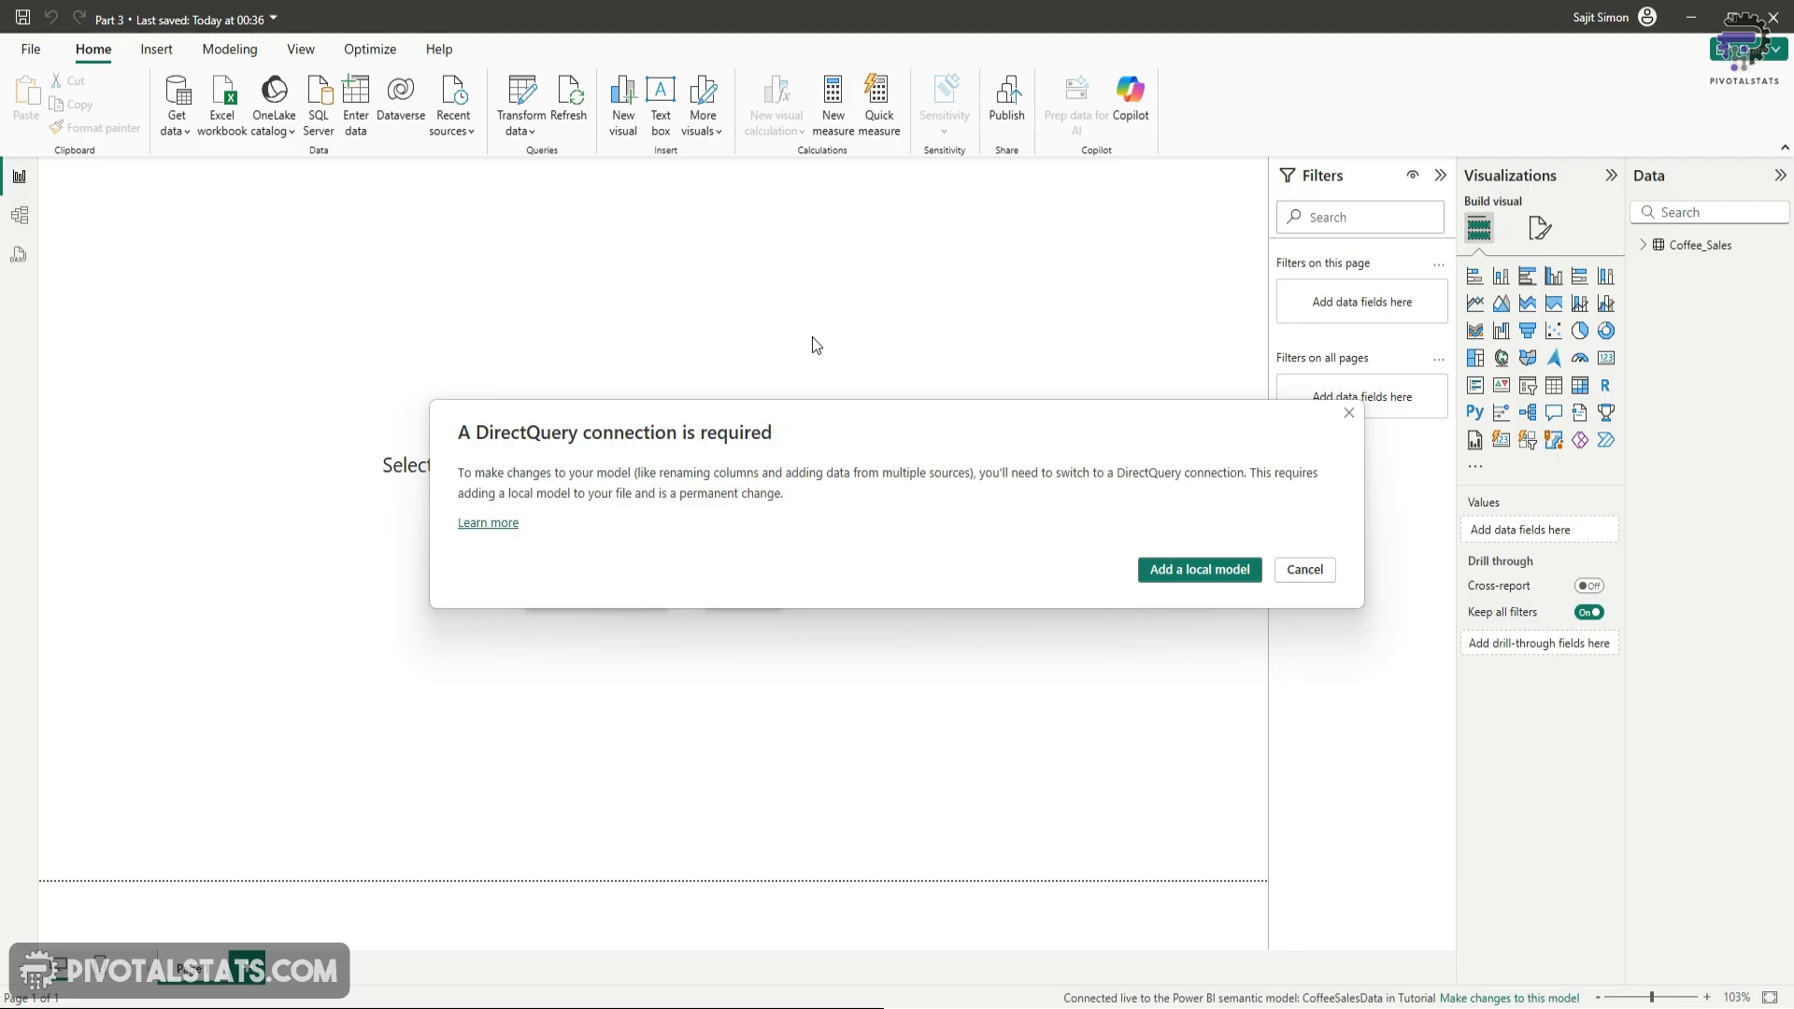
left_click(1306, 569)
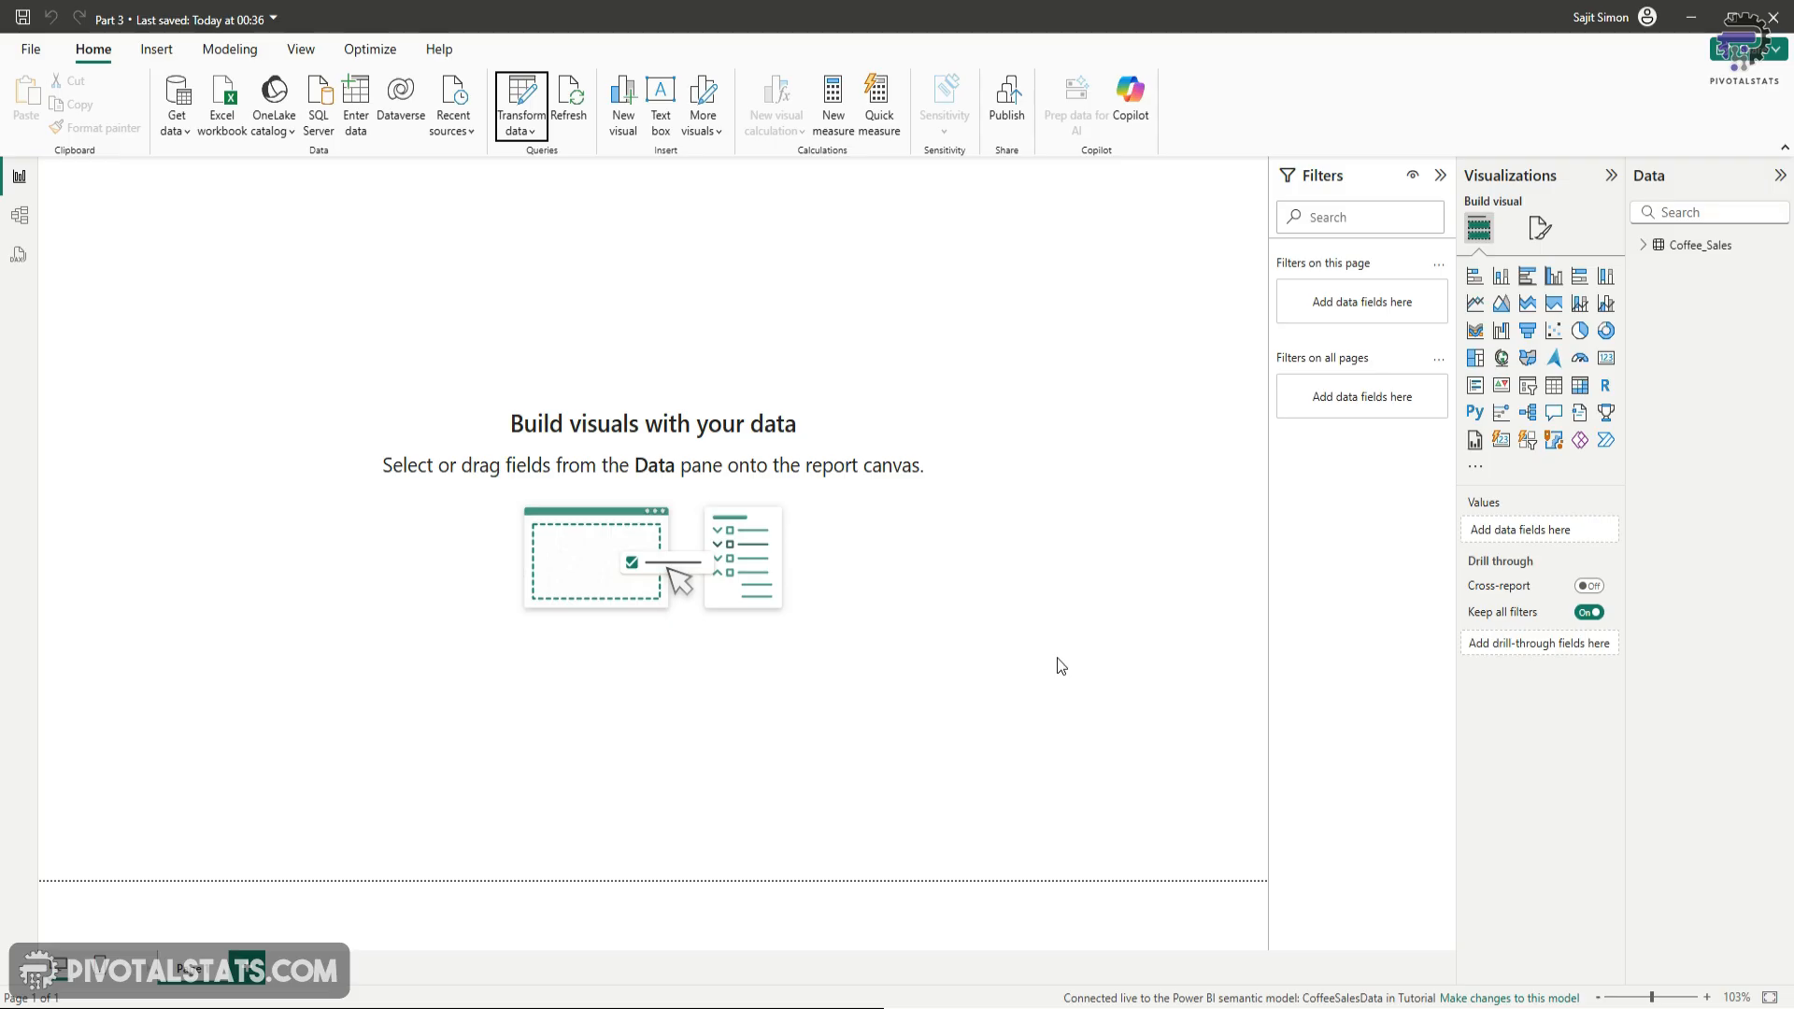
left_click(1773, 17)
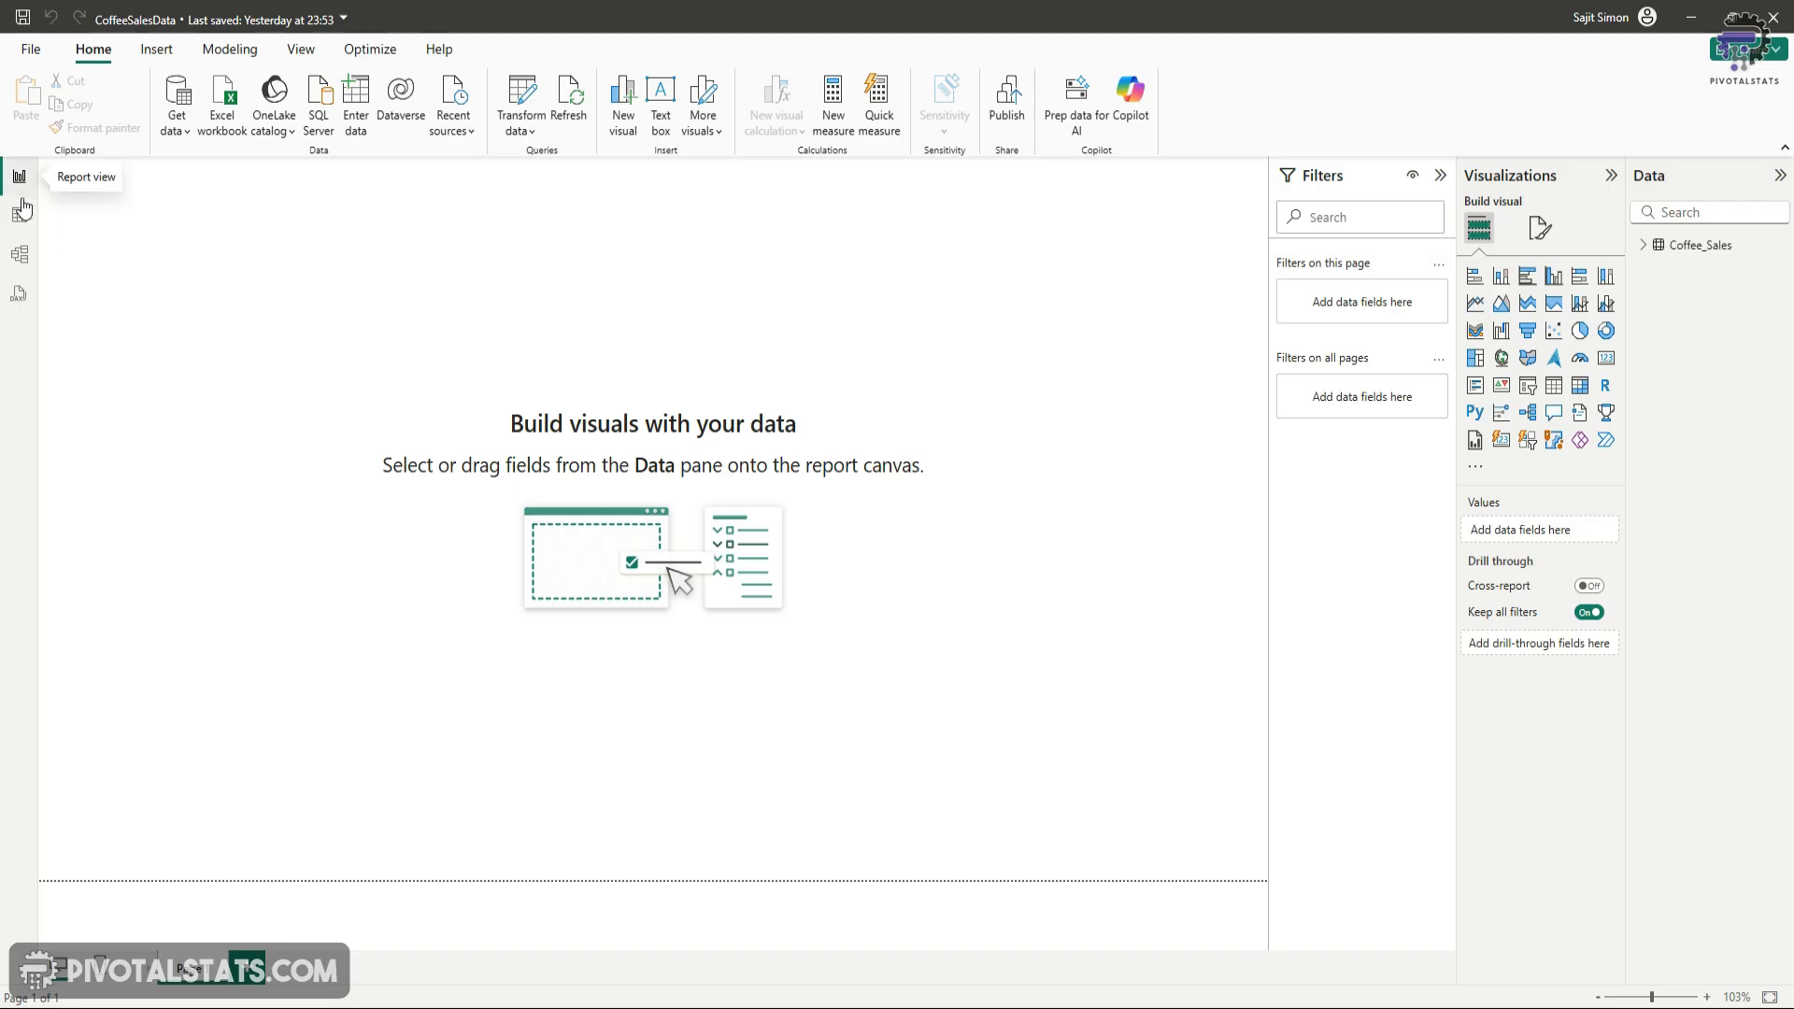
- Open the Power Query Editor for the CoffeeSalesData report
left_click(531, 134)
left_click(560, 160)
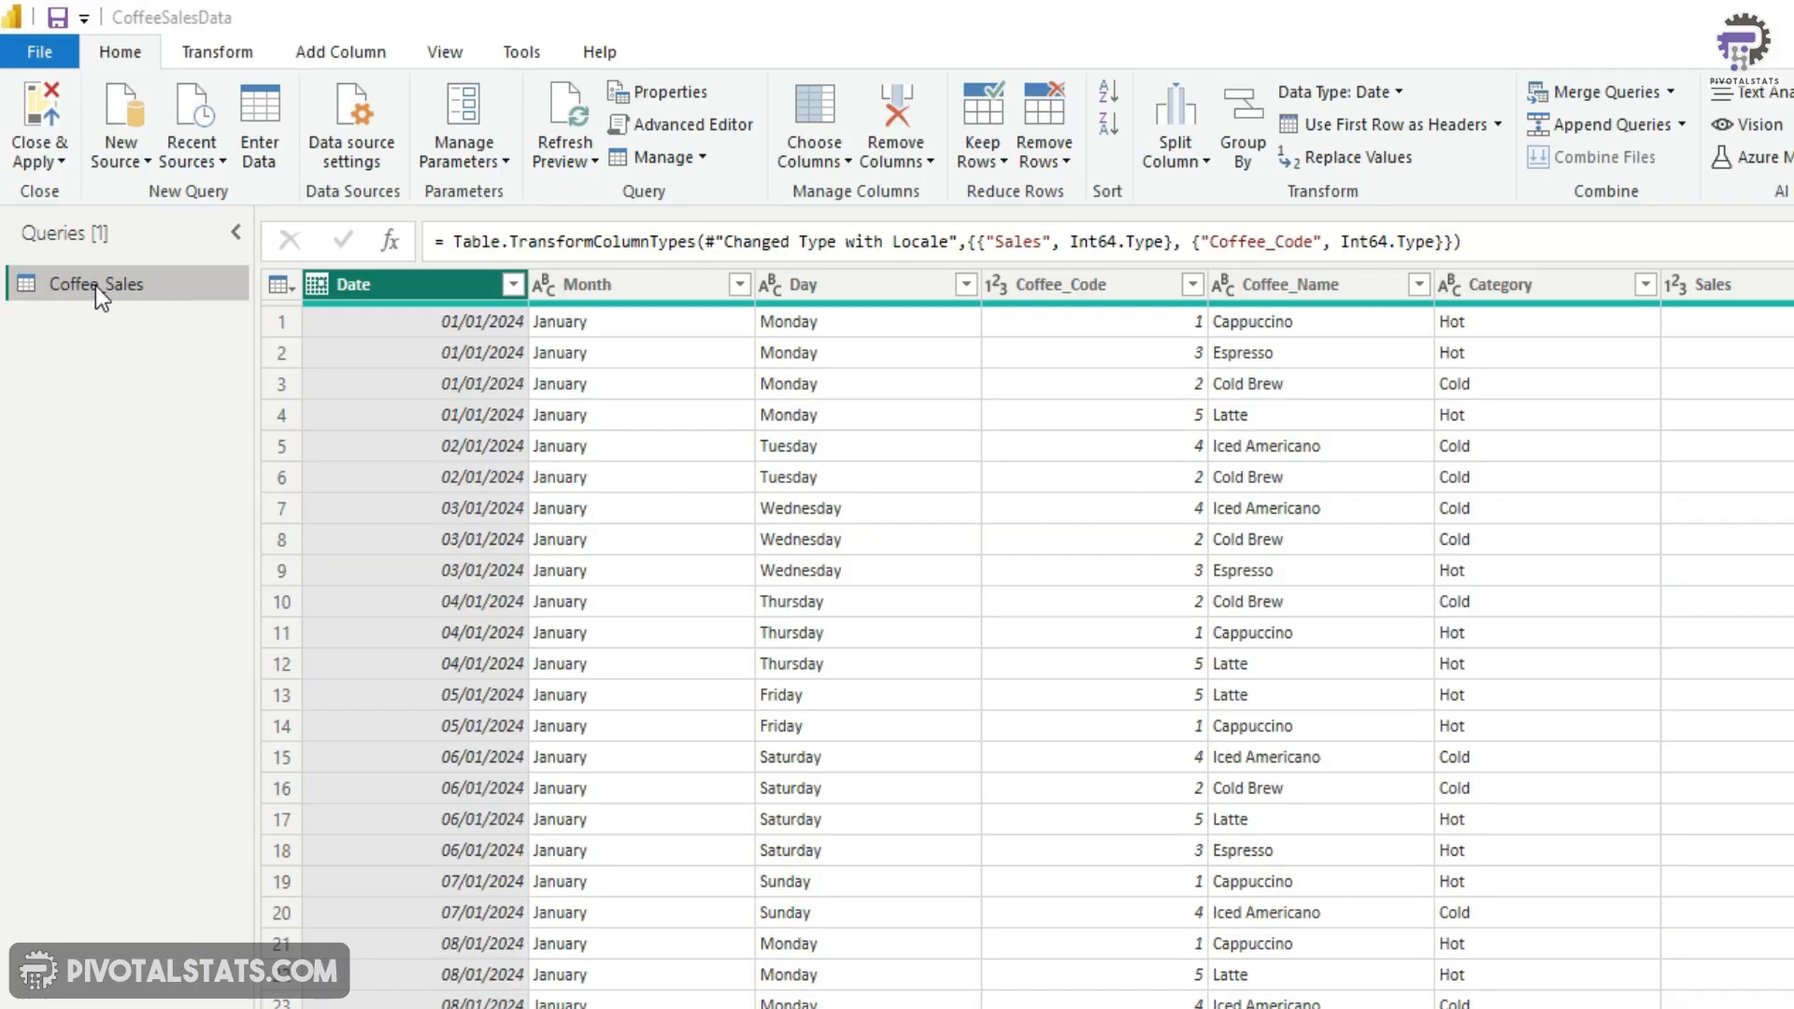
- Duplicate the Coffee_Sales query, and delete the resulting copy
right_click(95, 286)
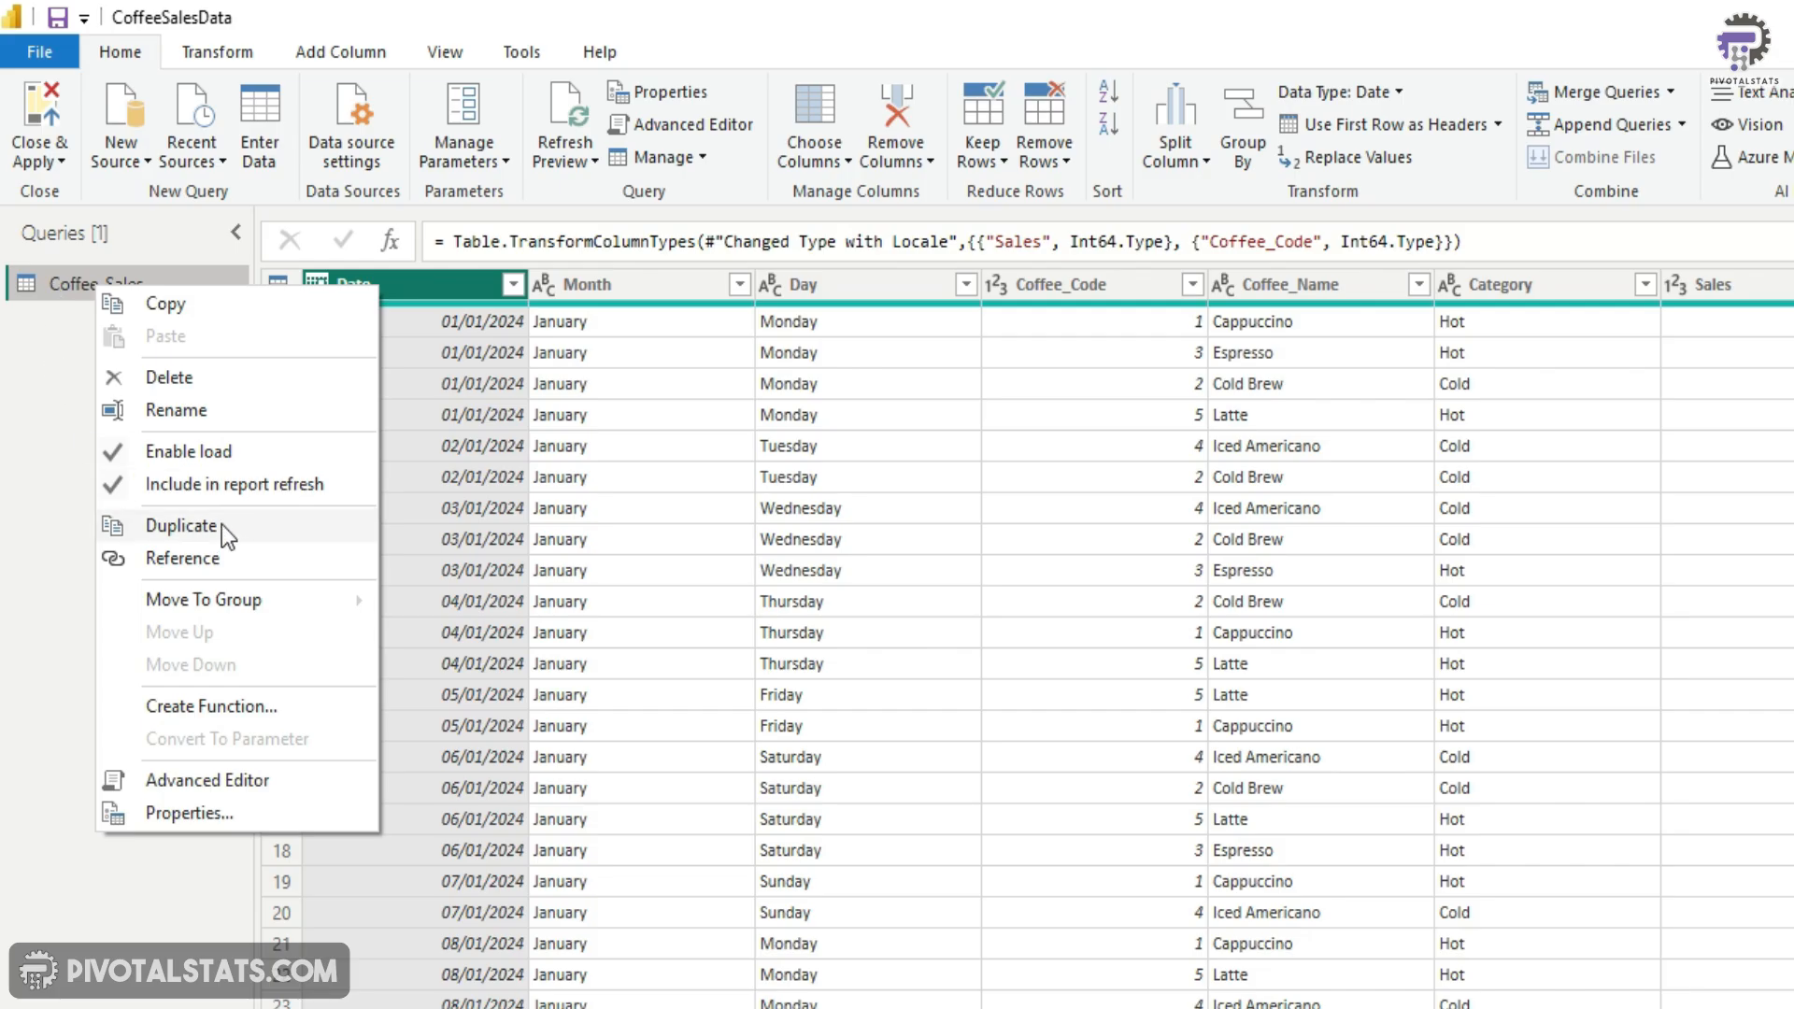
left_click(180, 525)
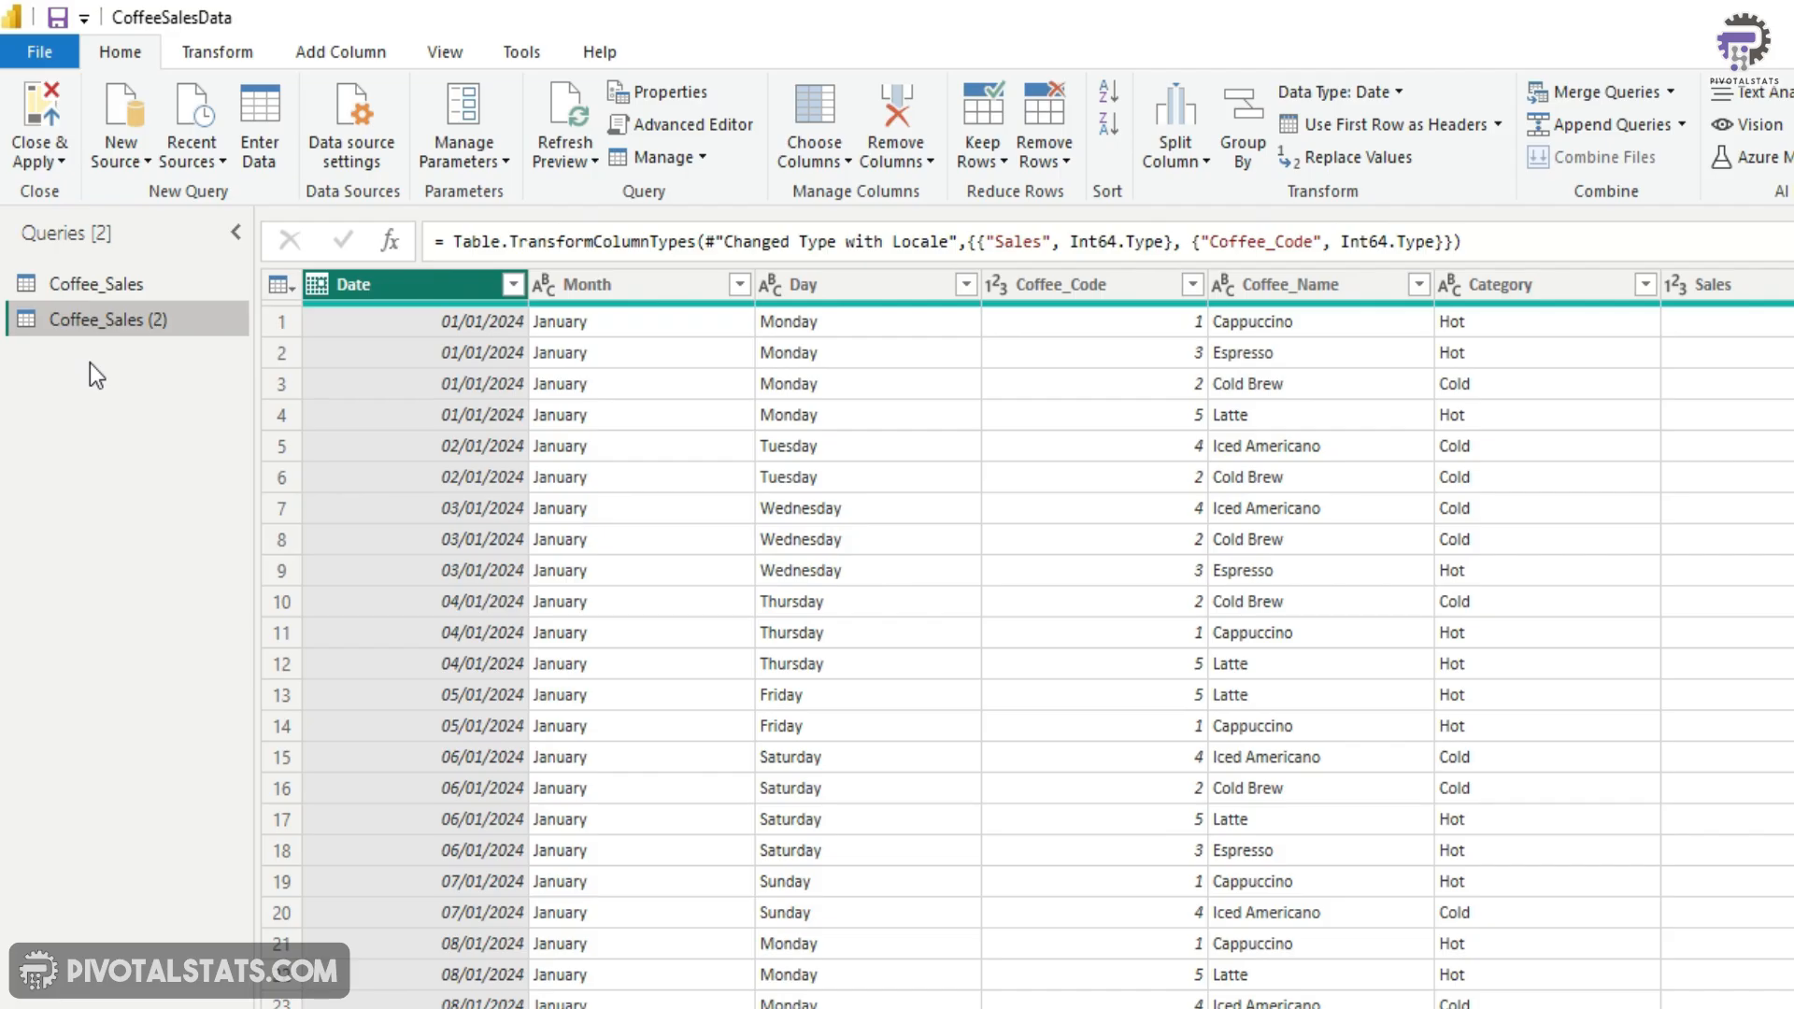
right_click(82, 323)
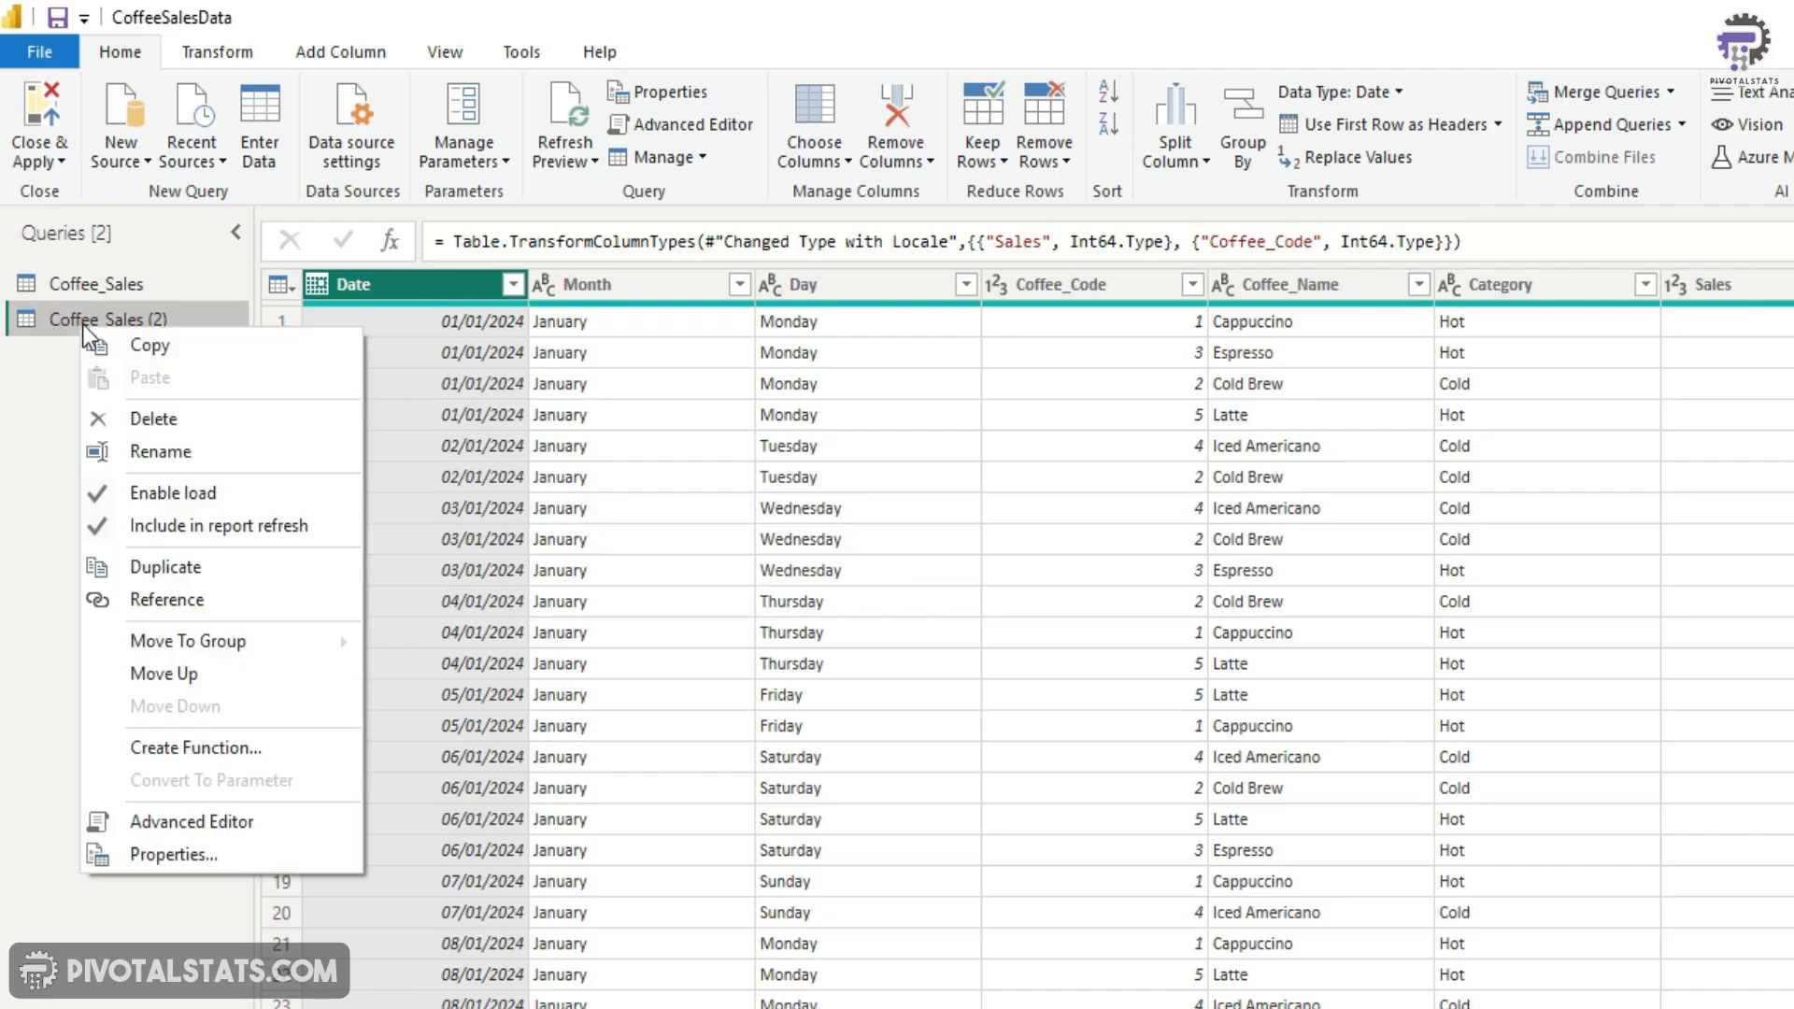
left_click(177, 417)
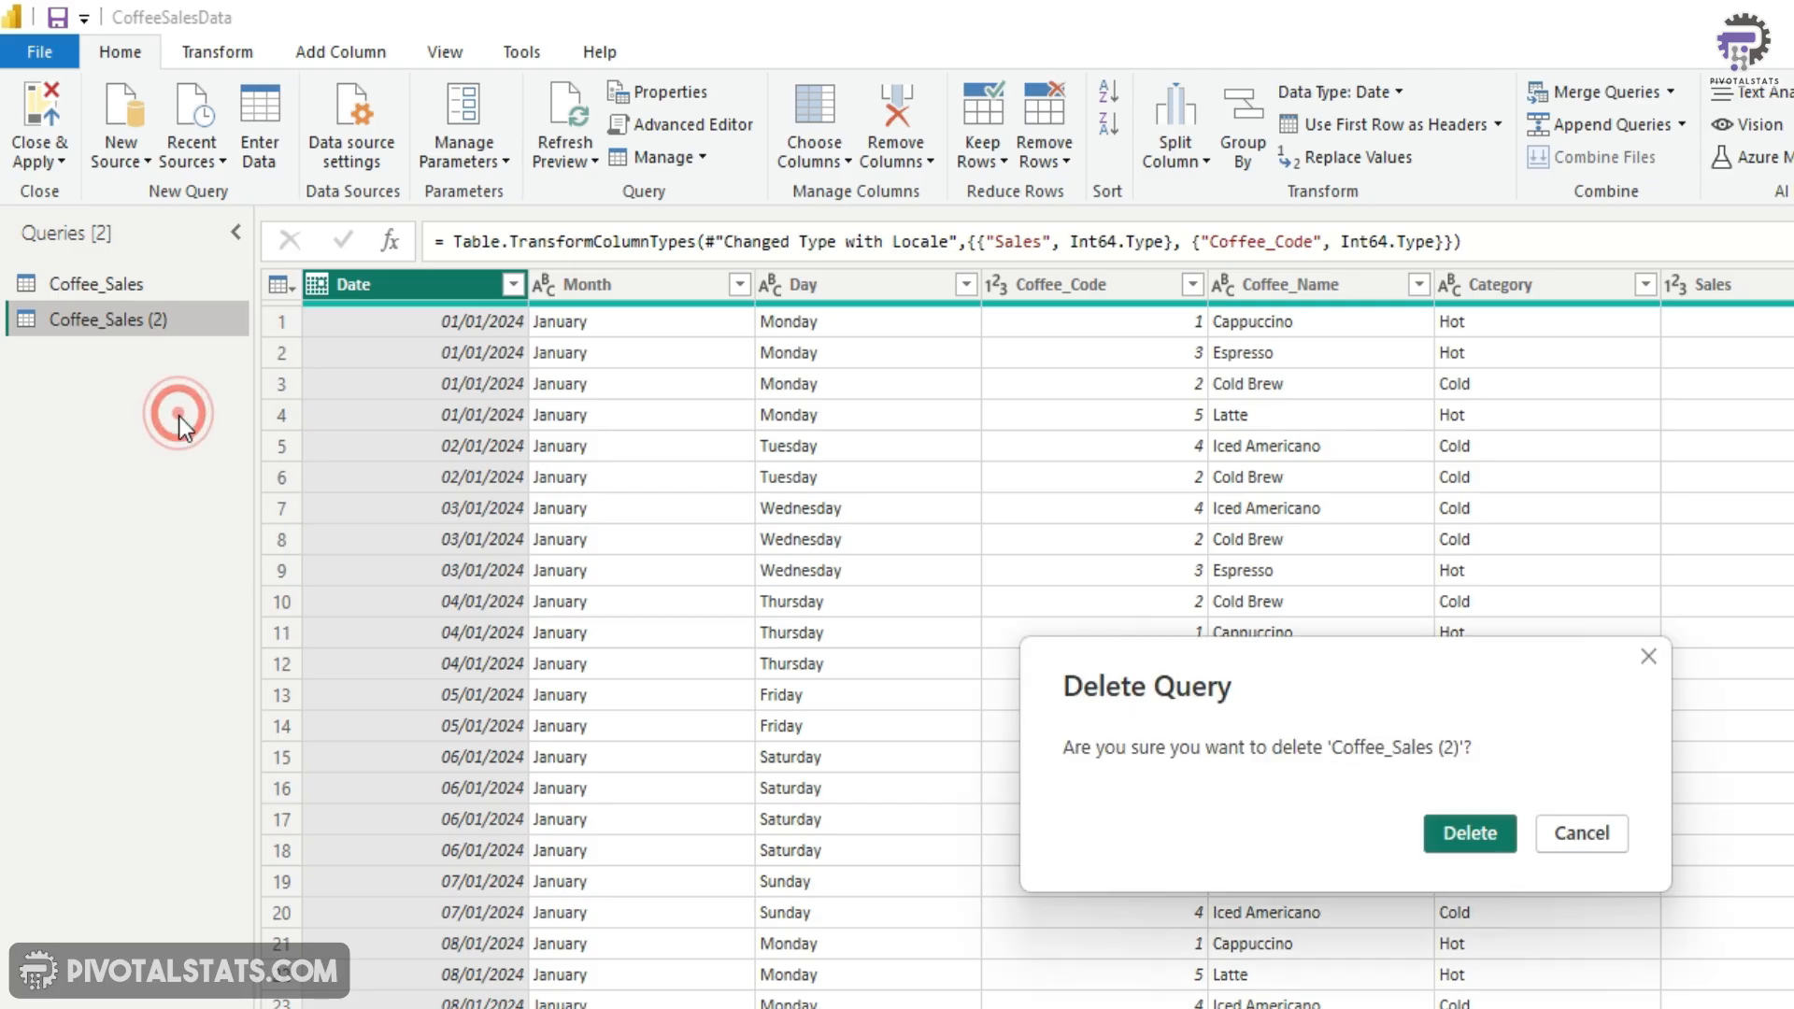
left_click(1433, 829)
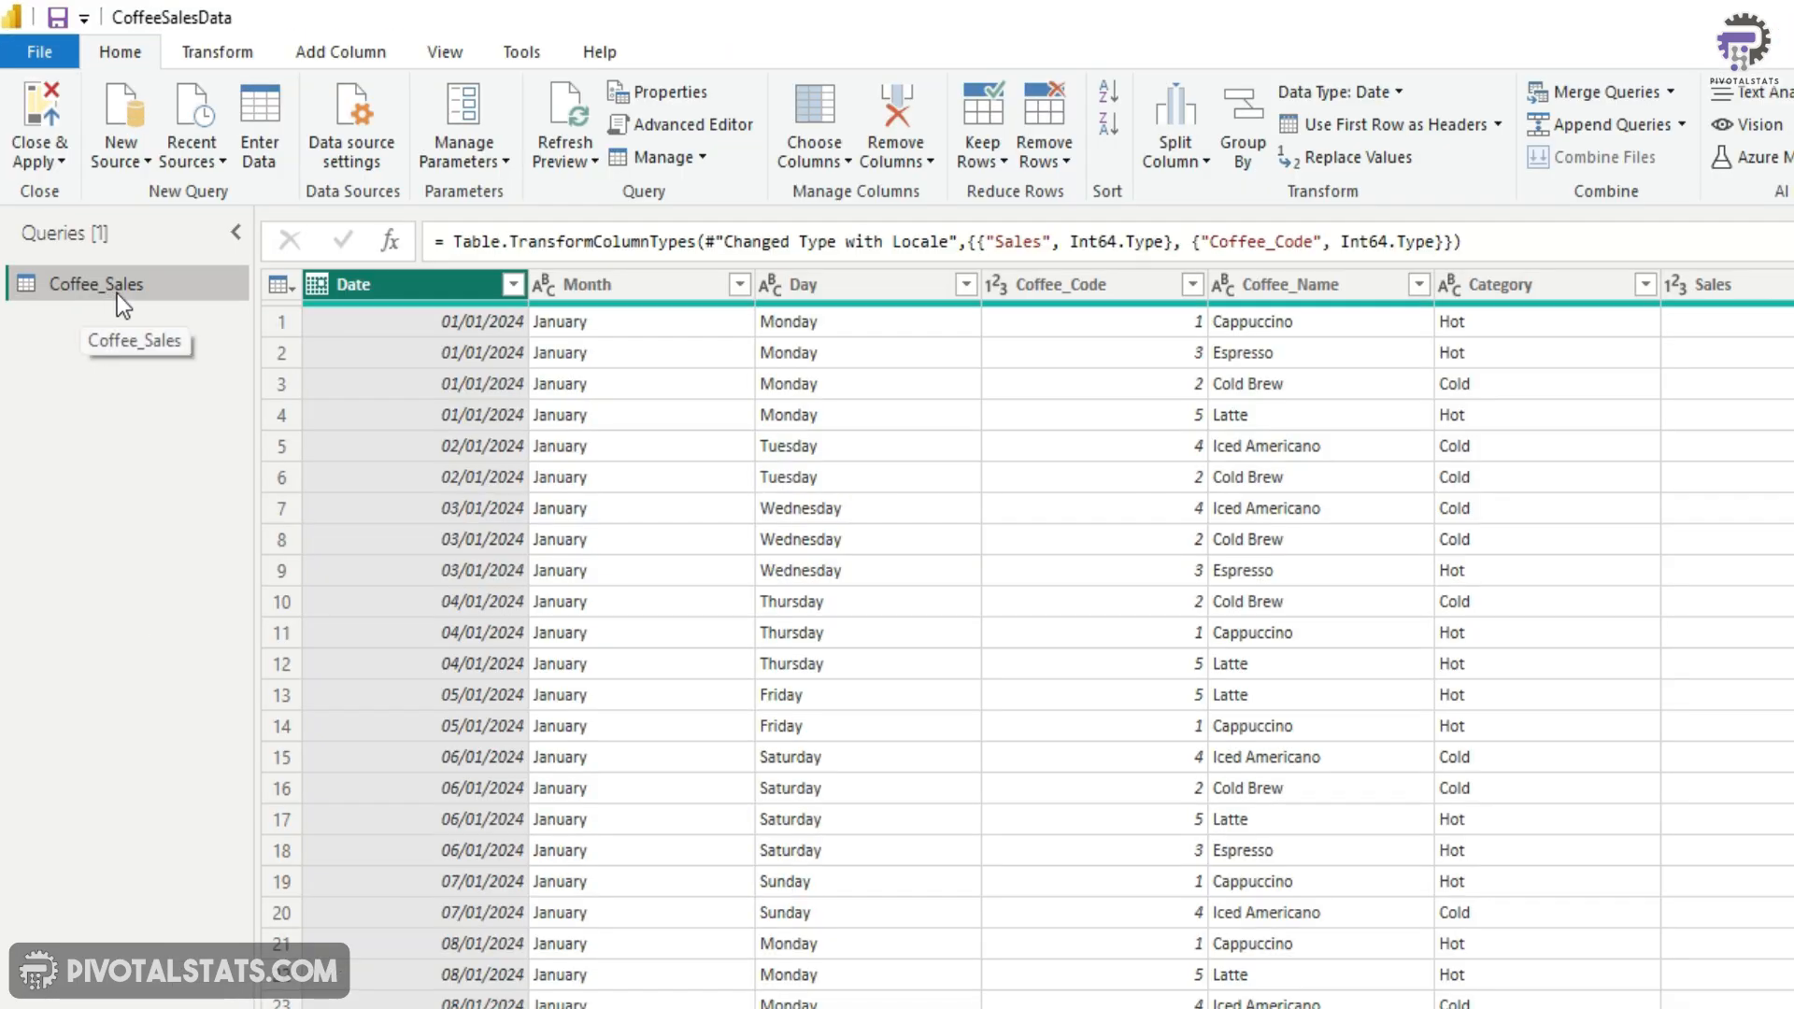
- Create a reference of the Coffee_Sales query and compare its formula and applied steps with the original query
right_click(121, 306)
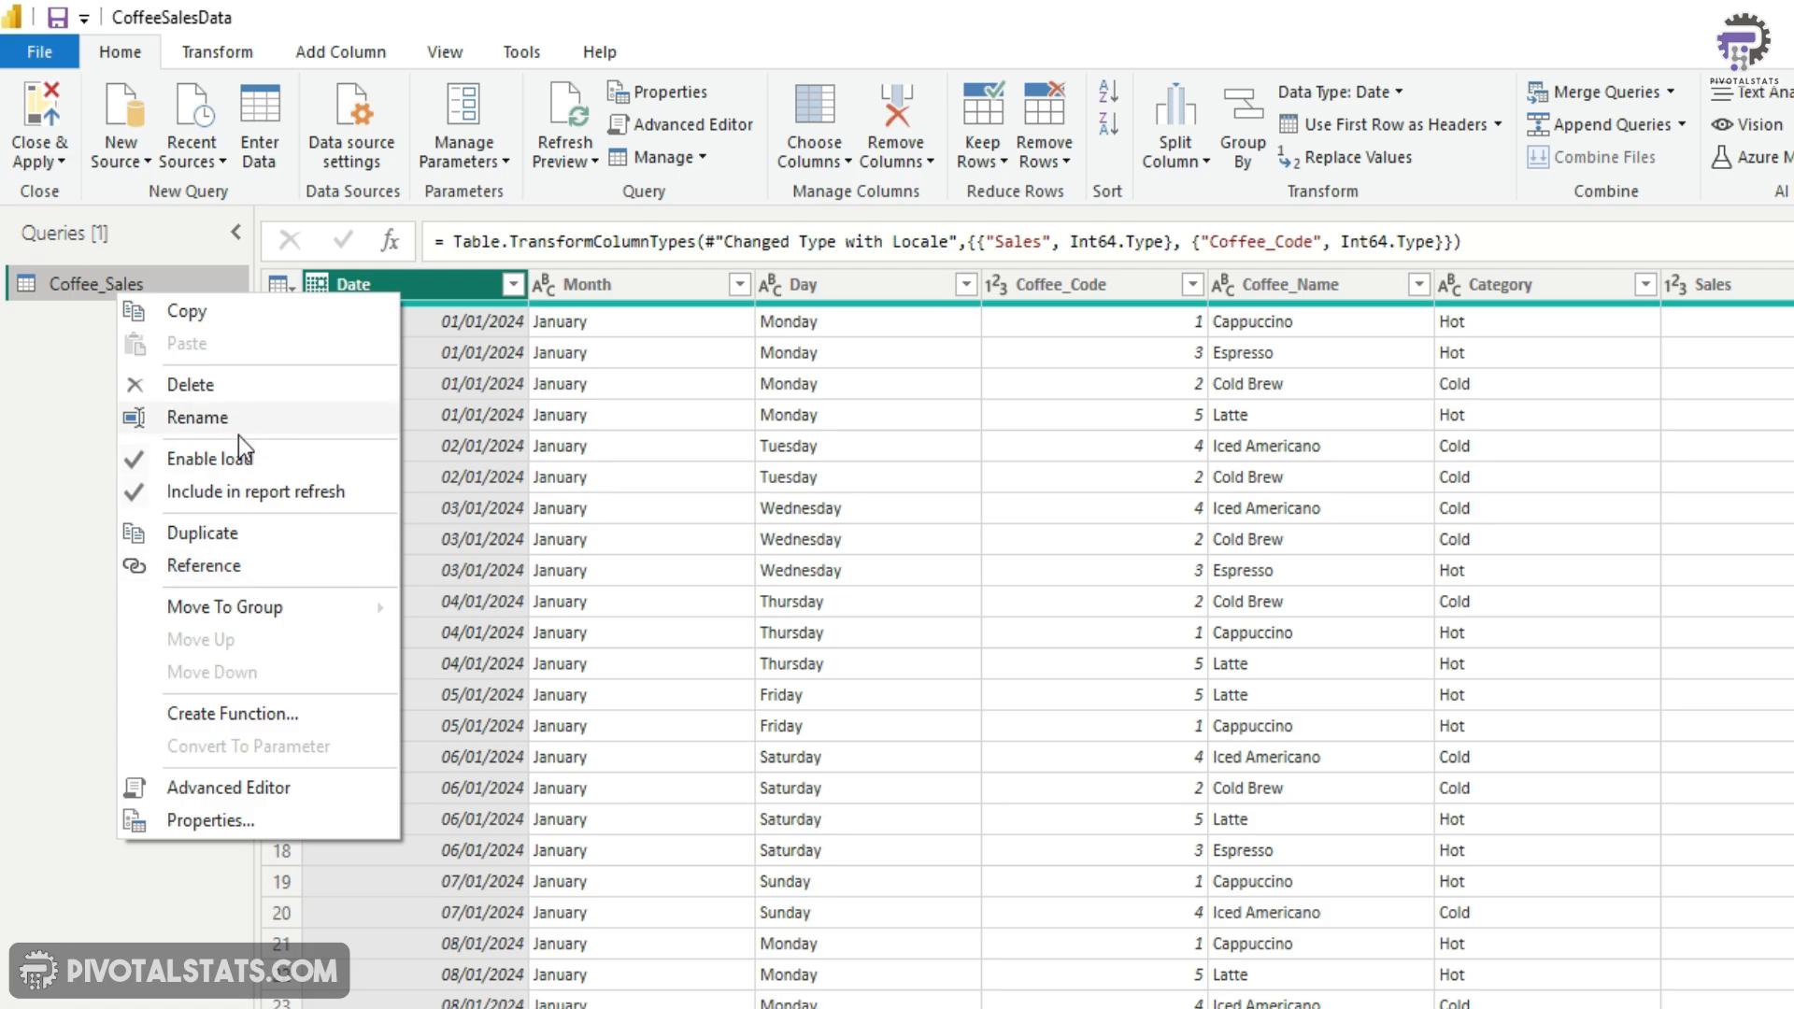
left_click(250, 568)
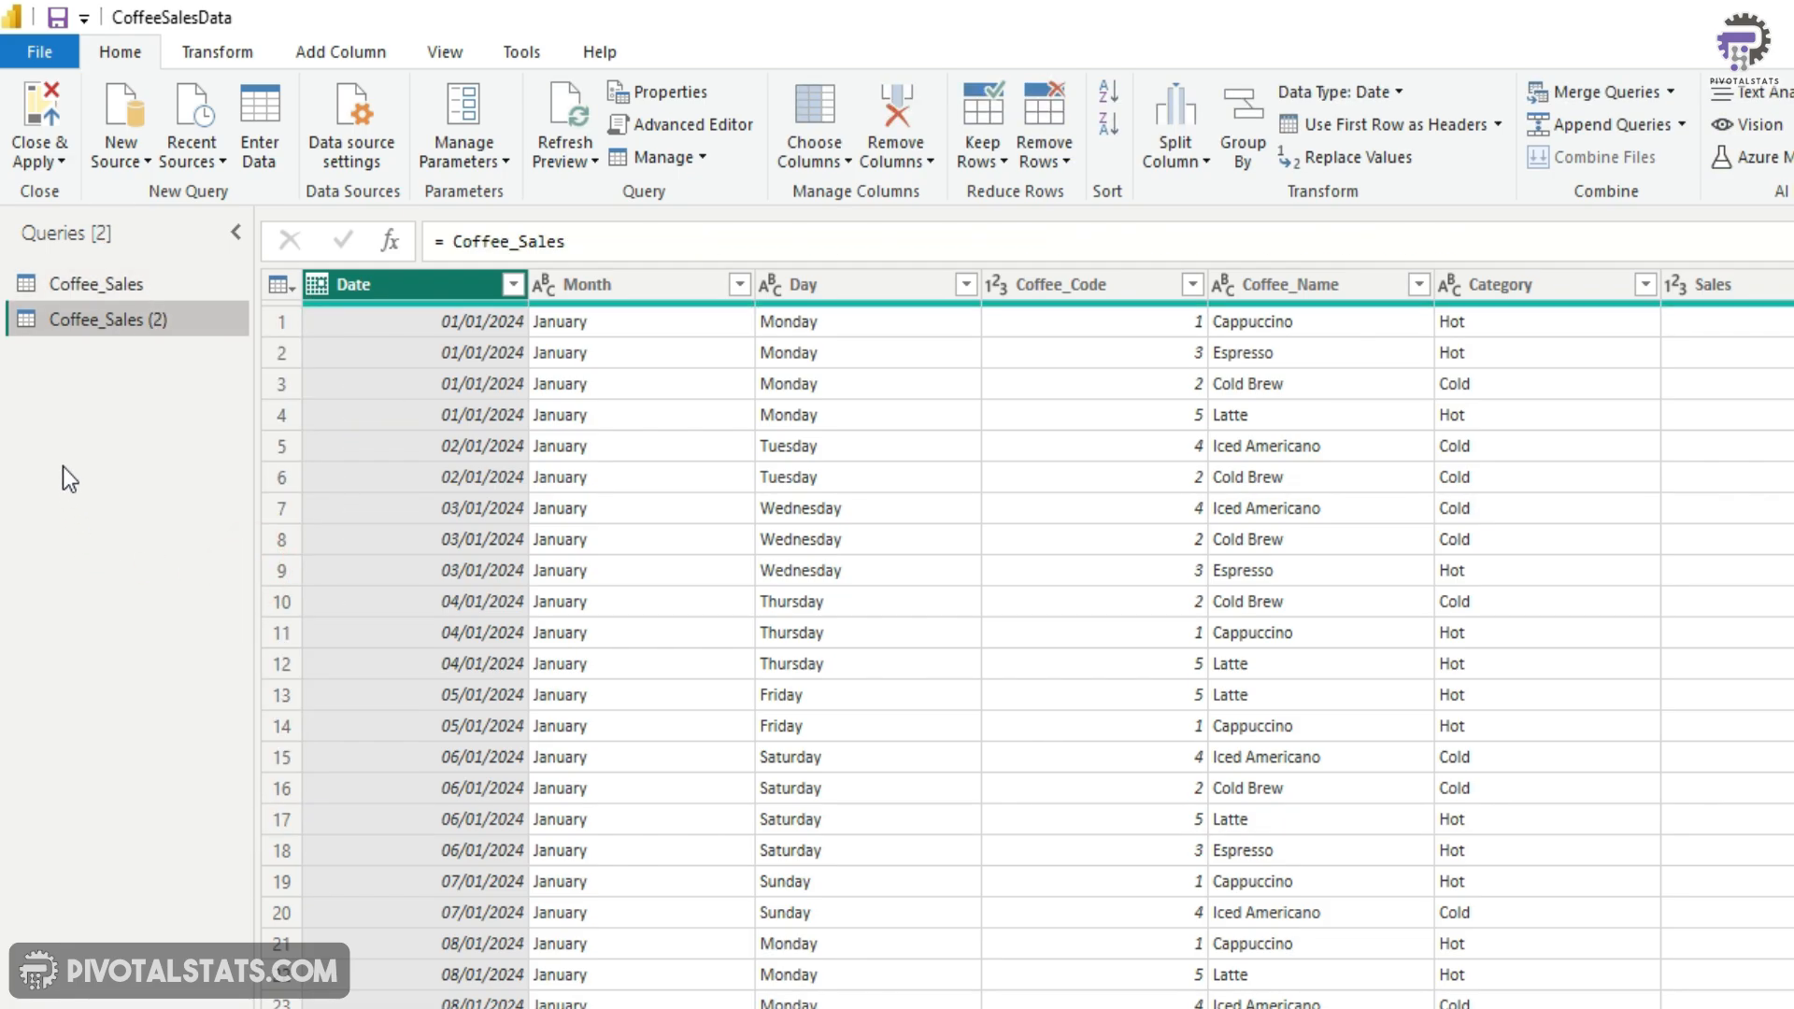
left_click(105, 290)
left_click(132, 328)
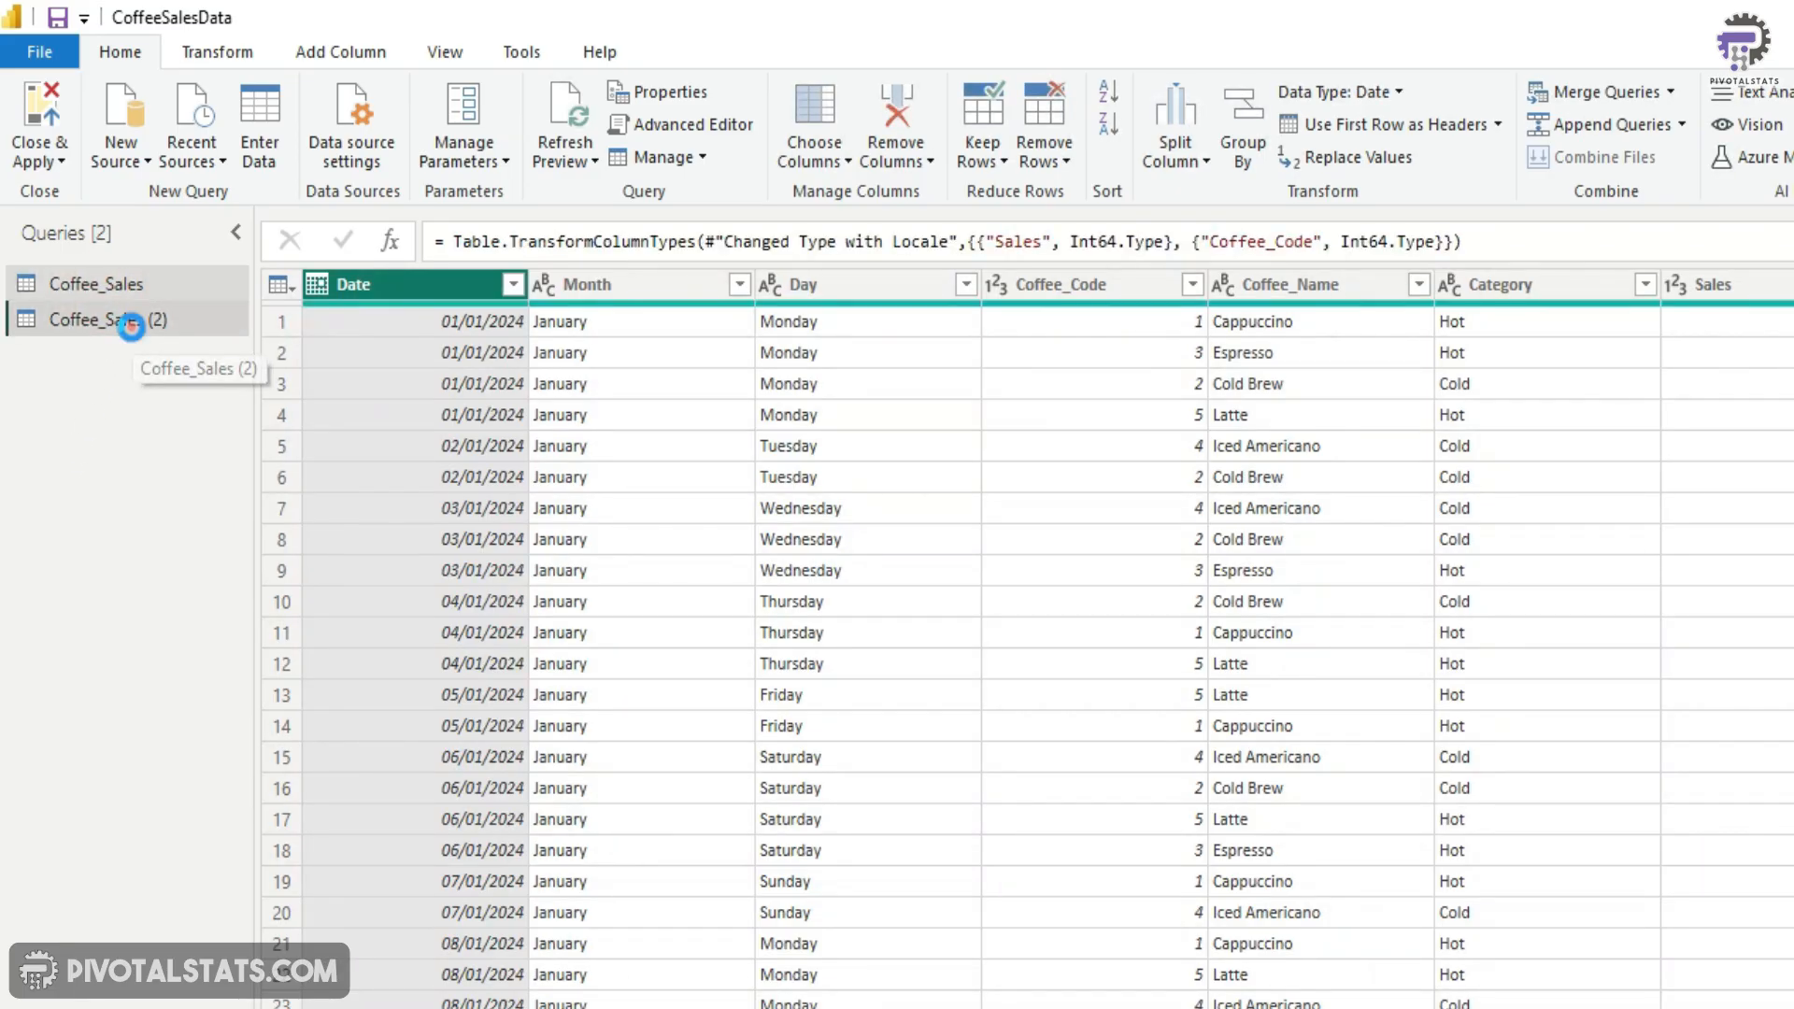
left_click(110, 289)
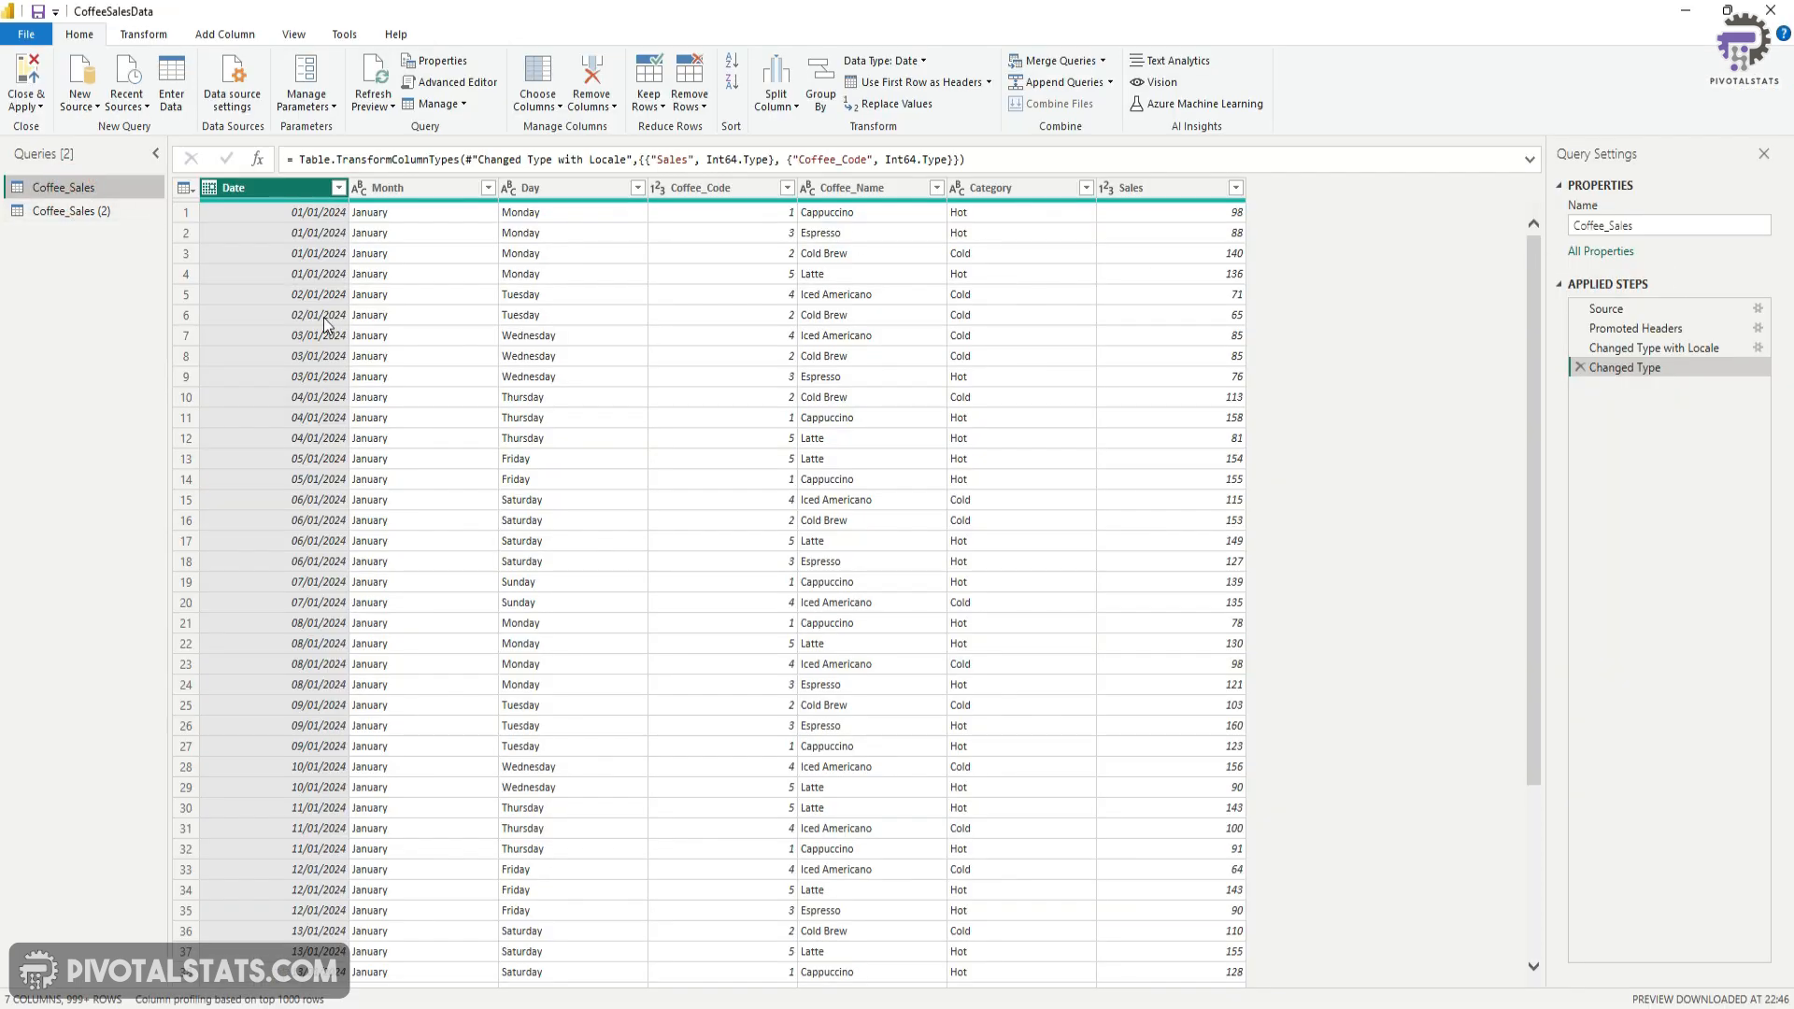
left_click(95, 221)
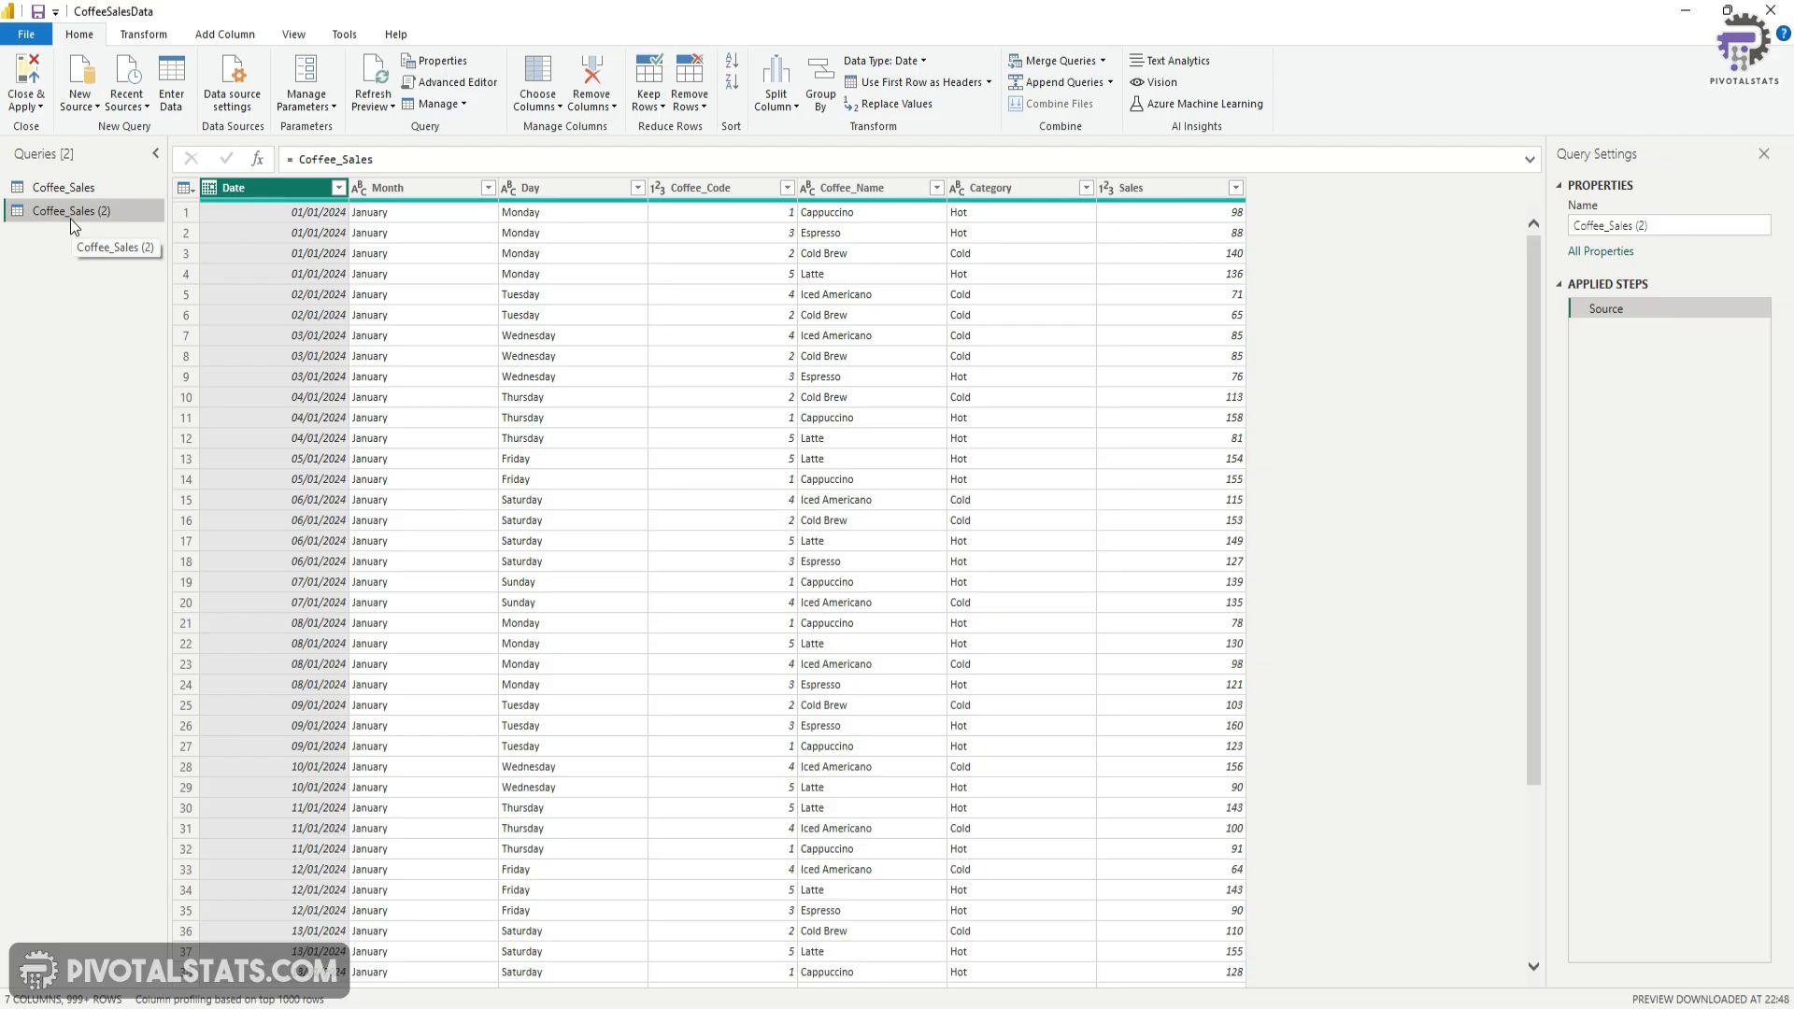
- Rename the referenced query as Coffee_Sales_Grouped
right_click(75, 211)
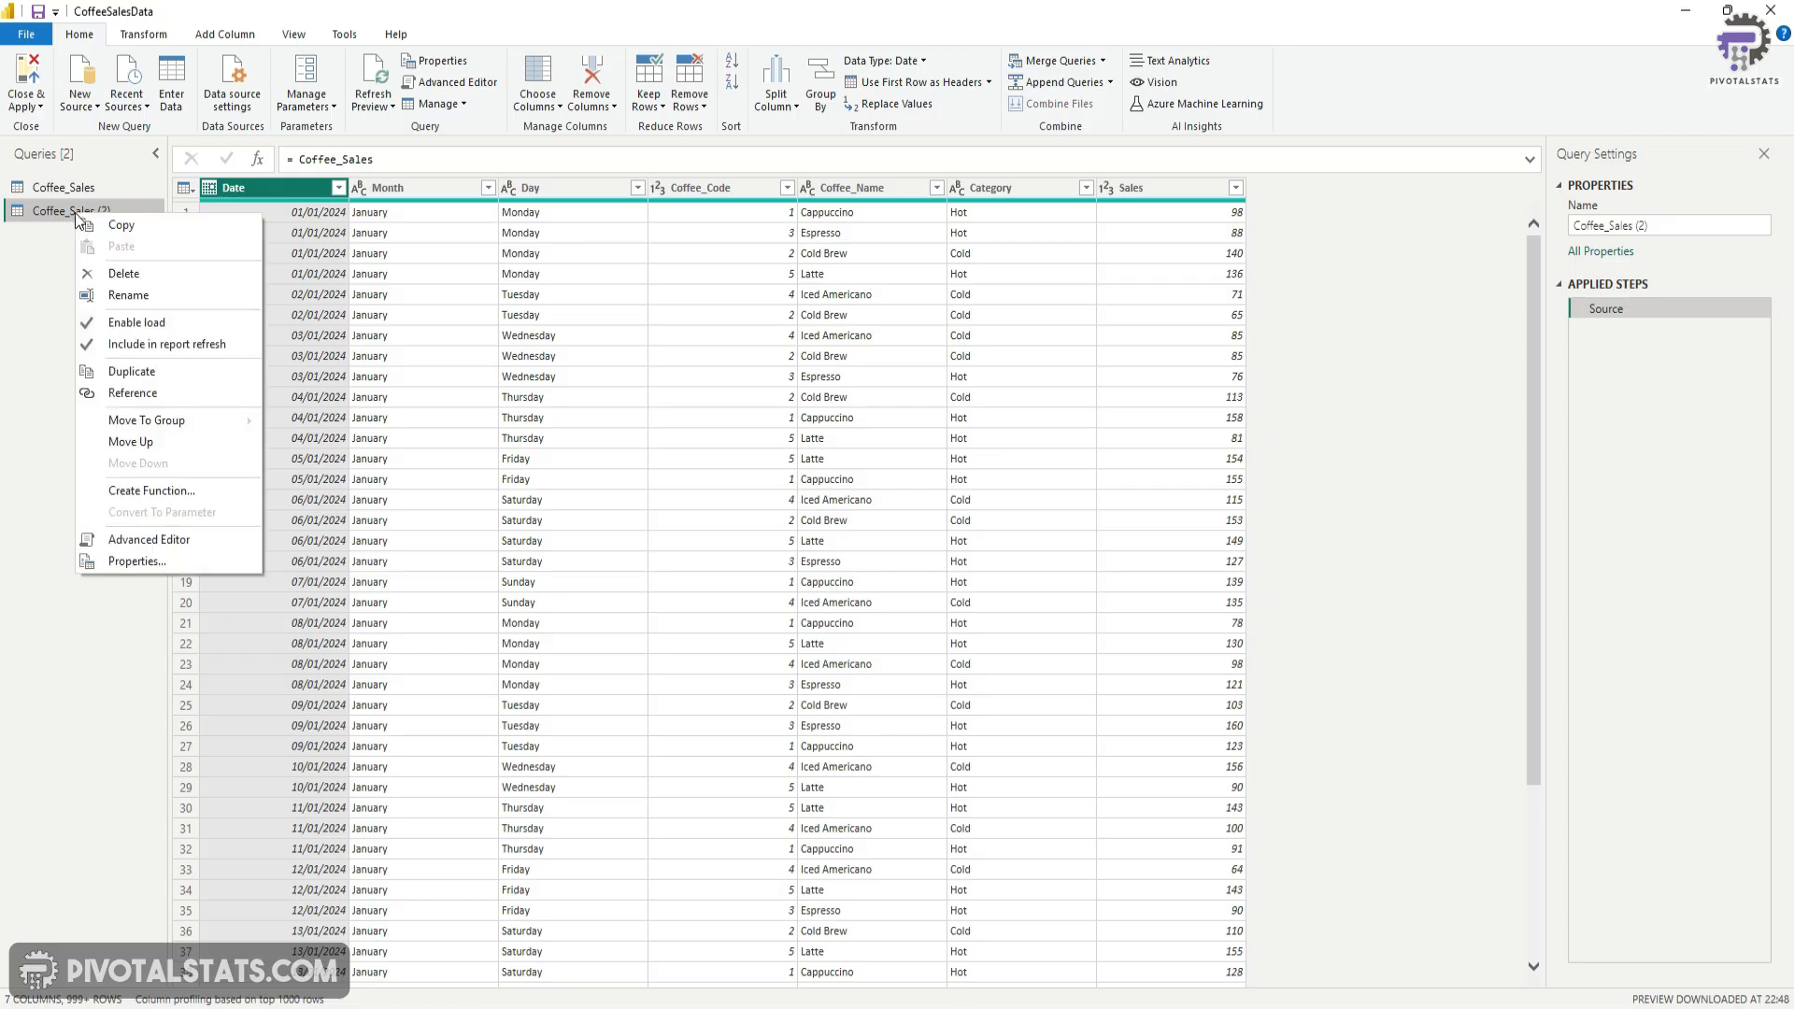
left_click(174, 295)
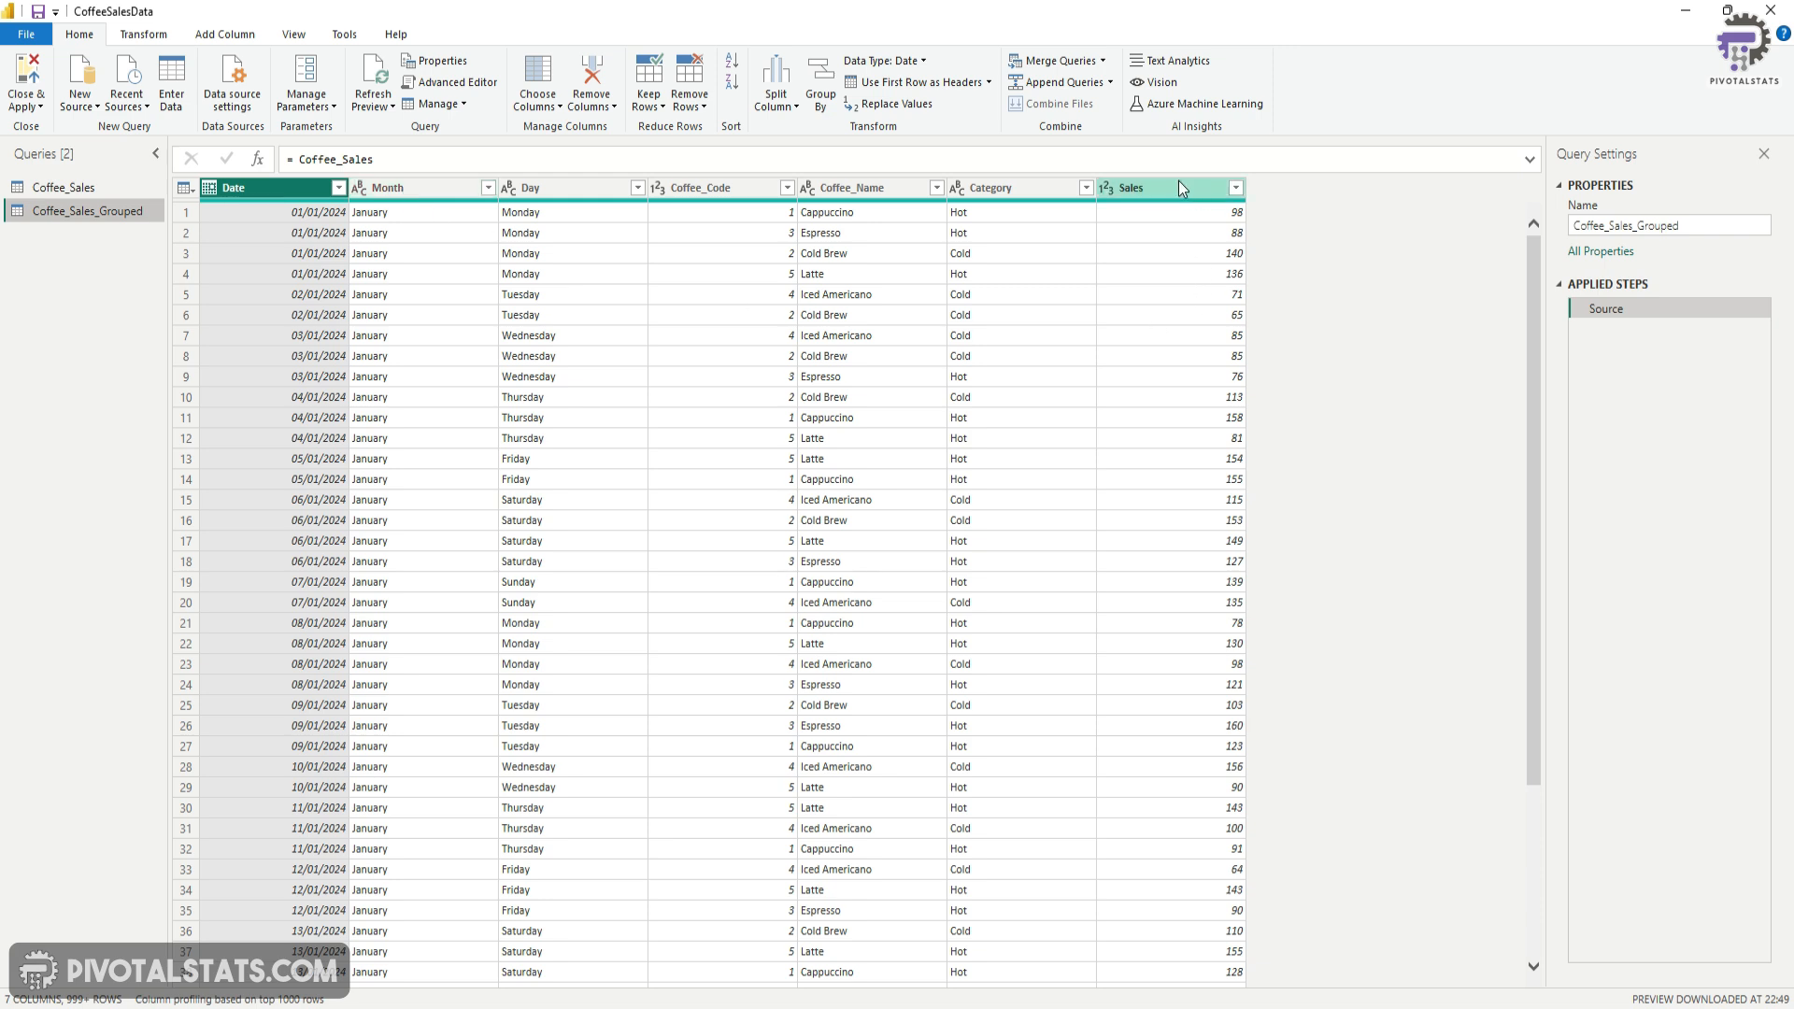
- Start a basic Group By on the Coffee_Sales_Grouped query with Month as the grouping column
left_click(433, 192)
left_click(145, 36)
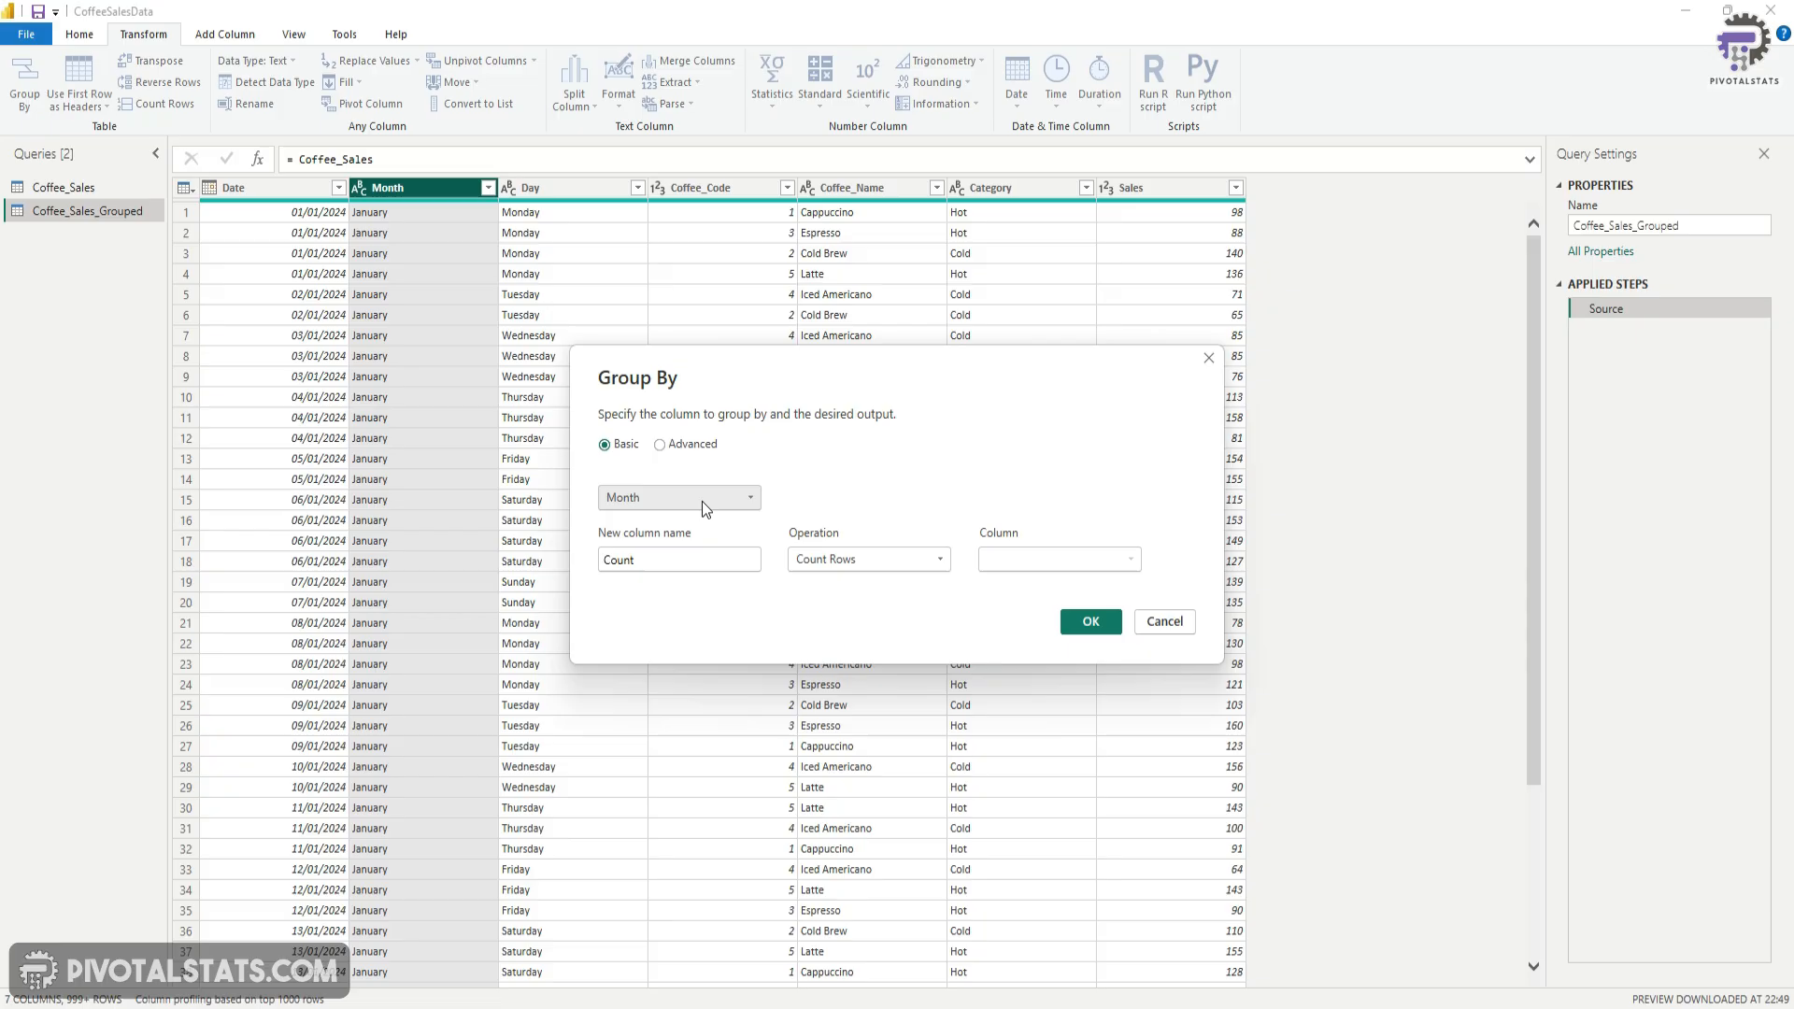
left_click(743, 497)
left_click(743, 497)
left_click(745, 498)
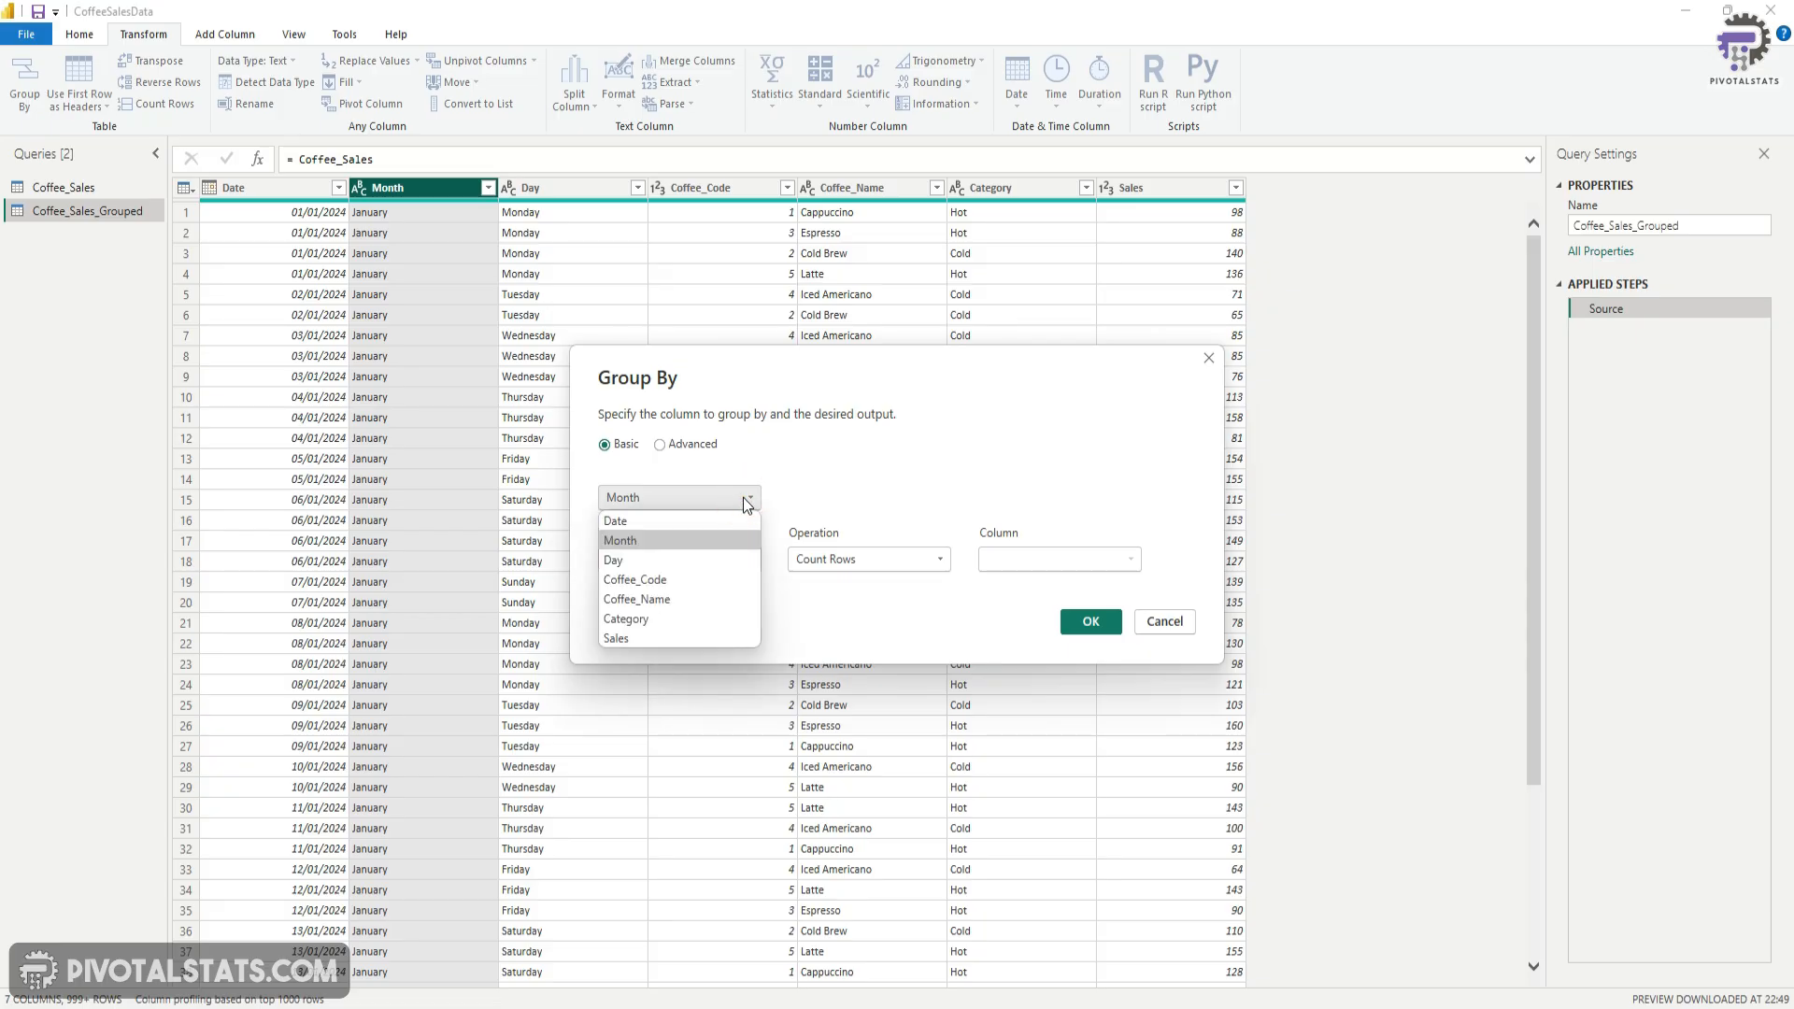
left_click(742, 498)
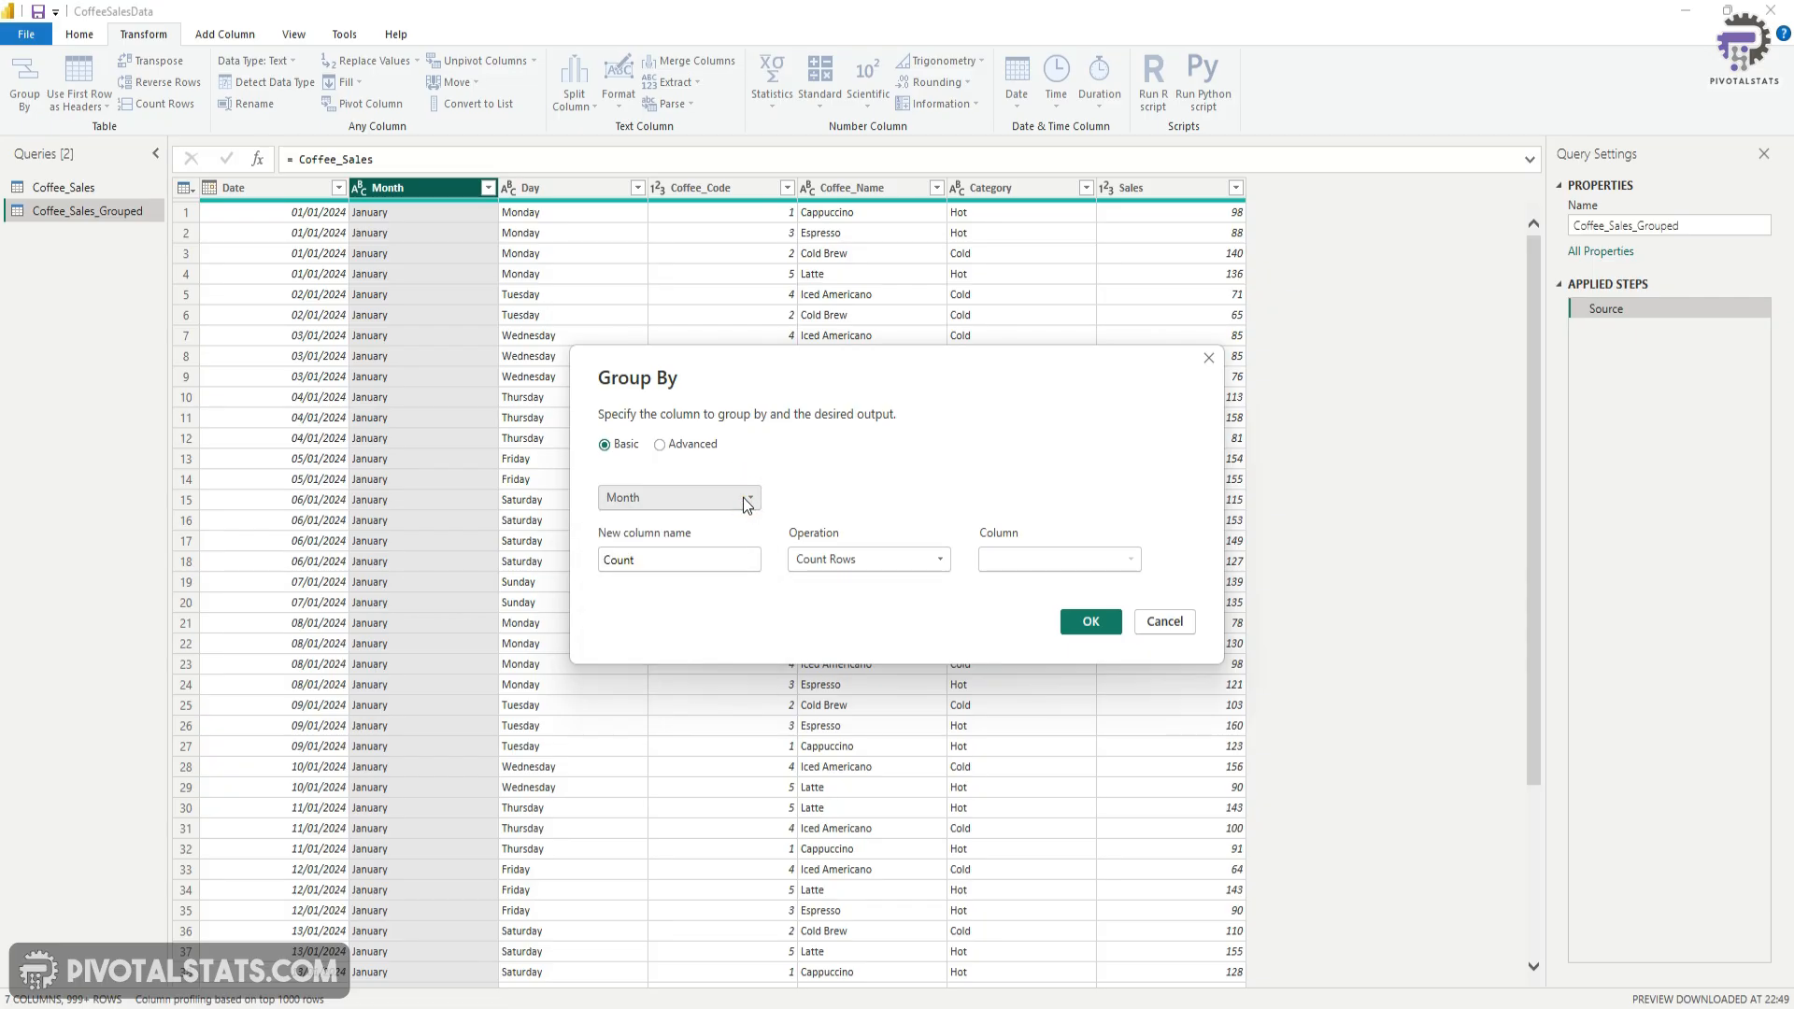
- Complete the Month grouping with a new column Total_Sales_Count that sums the Sales column
double_click(662, 560)
type("Total")
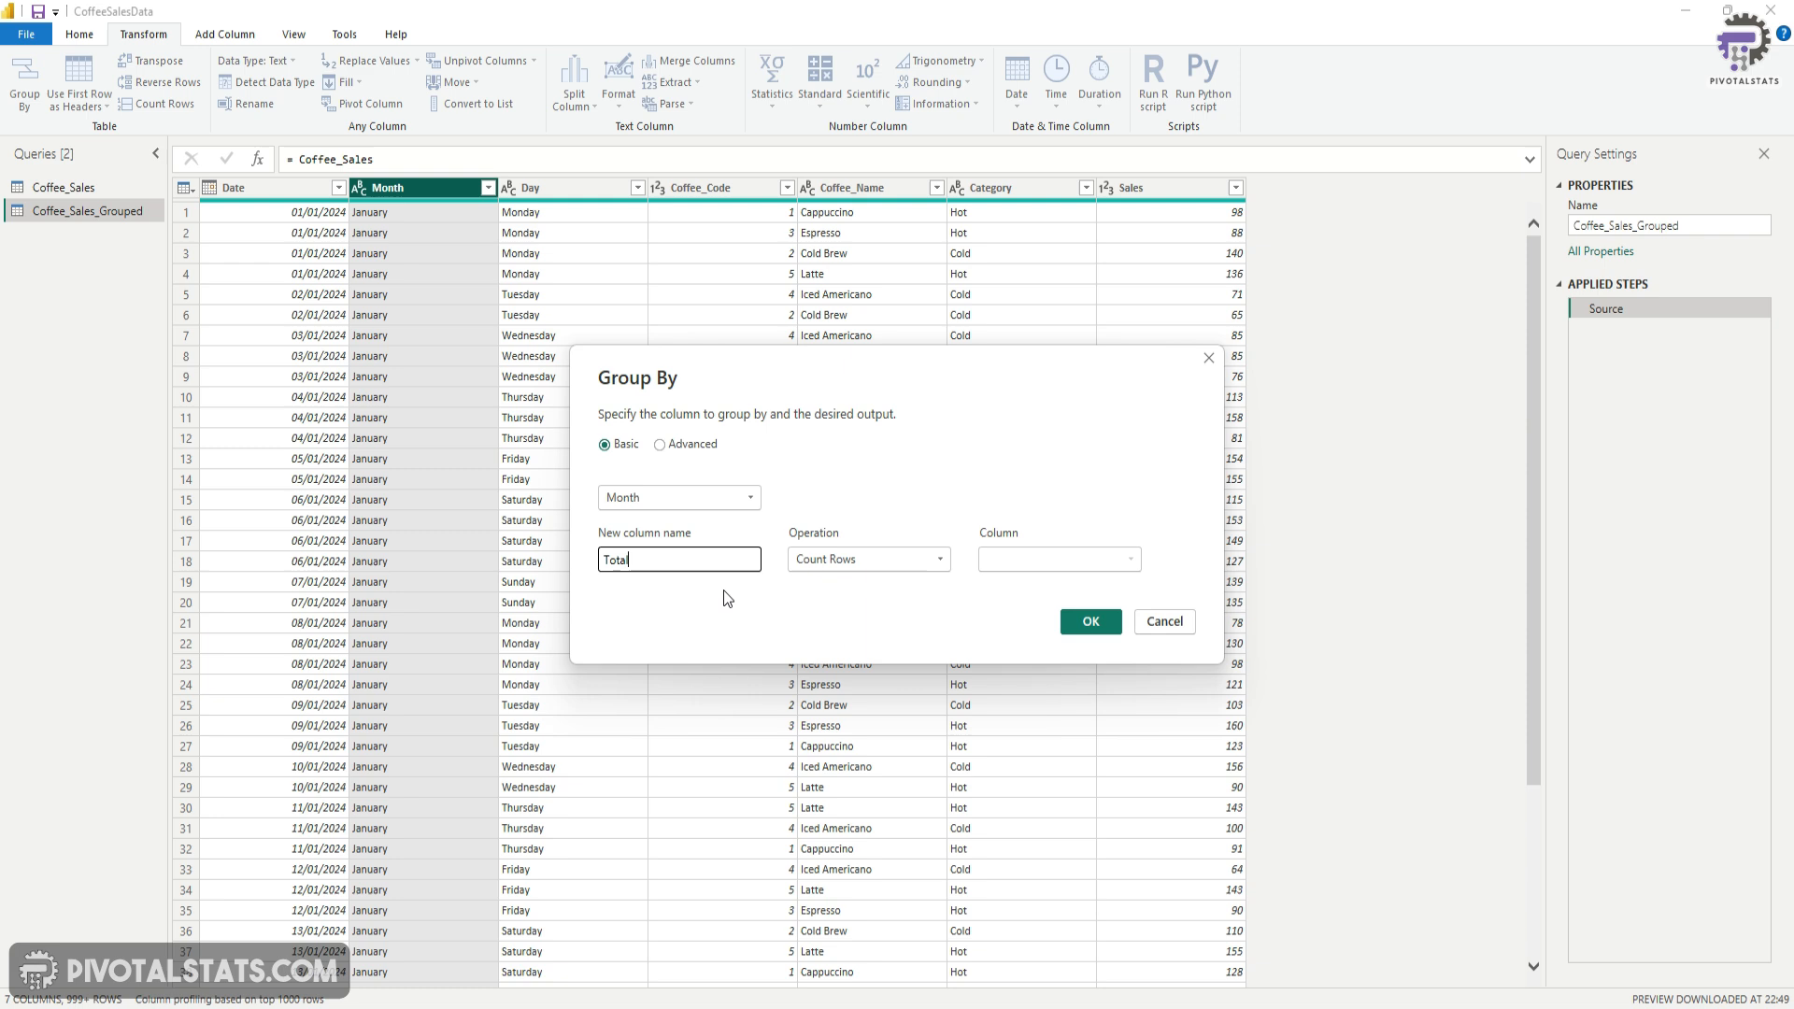
type("_Sales_Count")
left_click(874, 558)
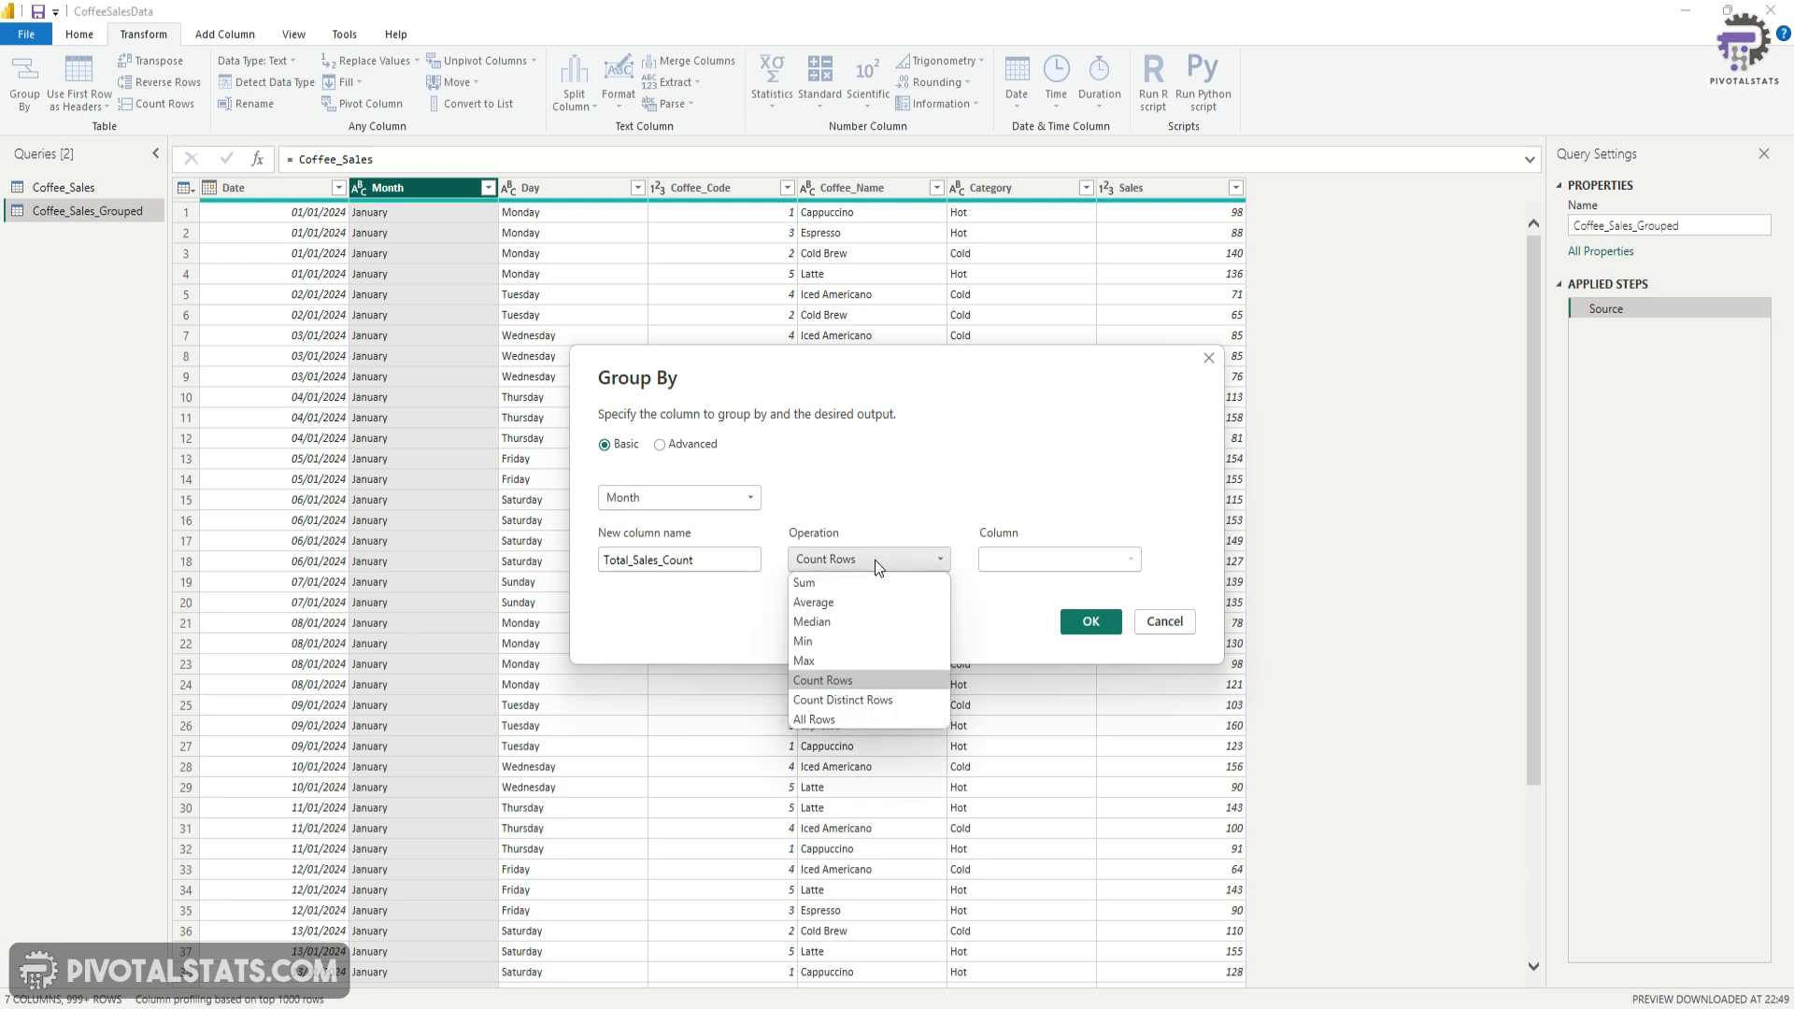
left_click(851, 586)
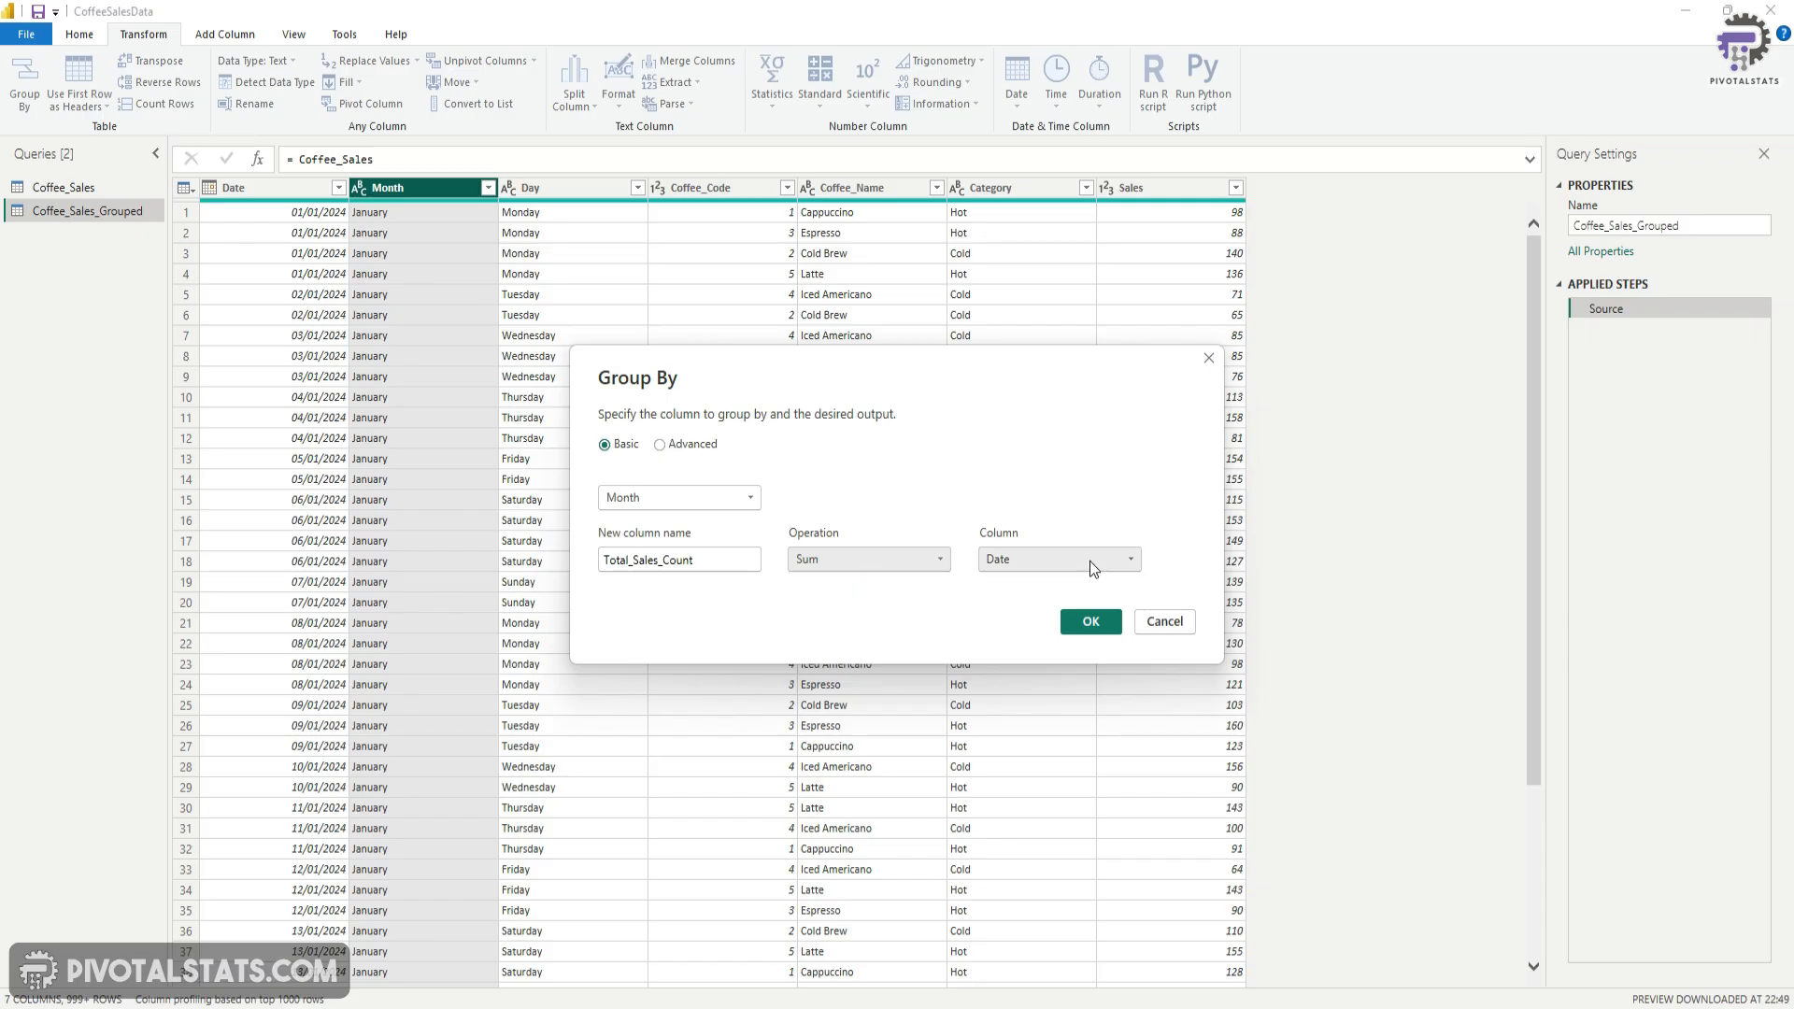
left_click(1043, 560)
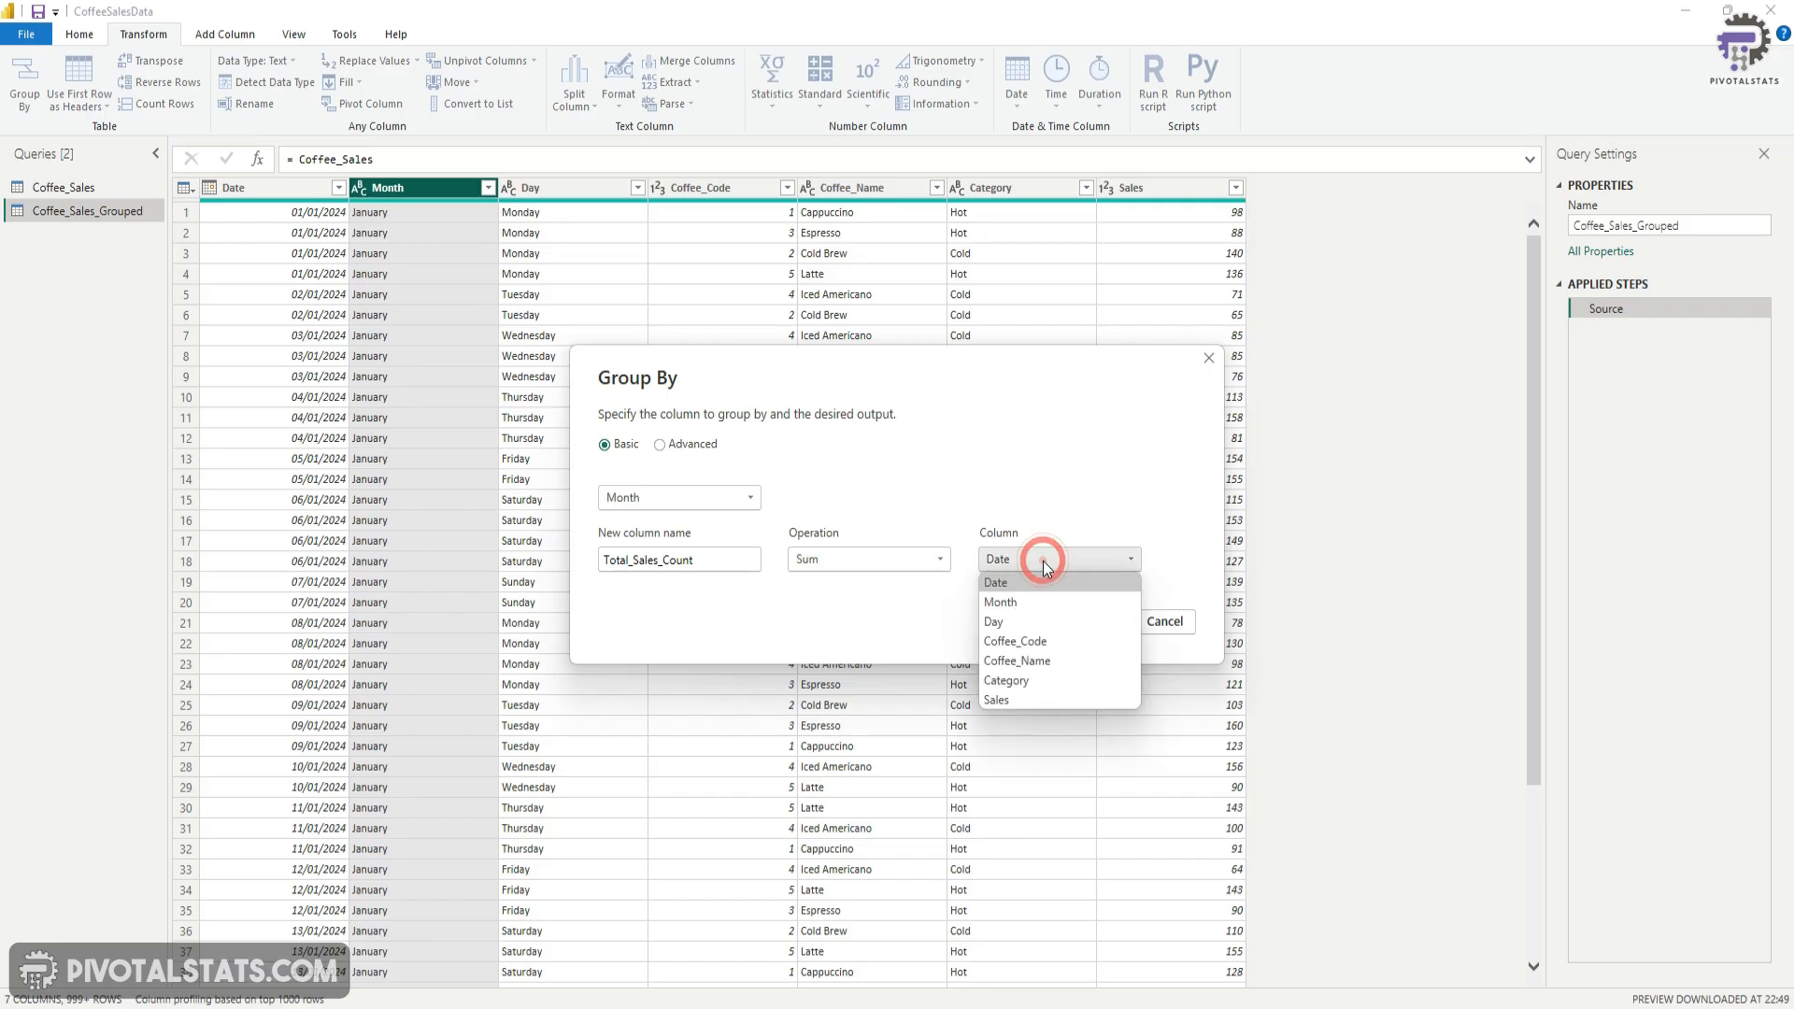
left_click(1056, 701)
left_click(1078, 624)
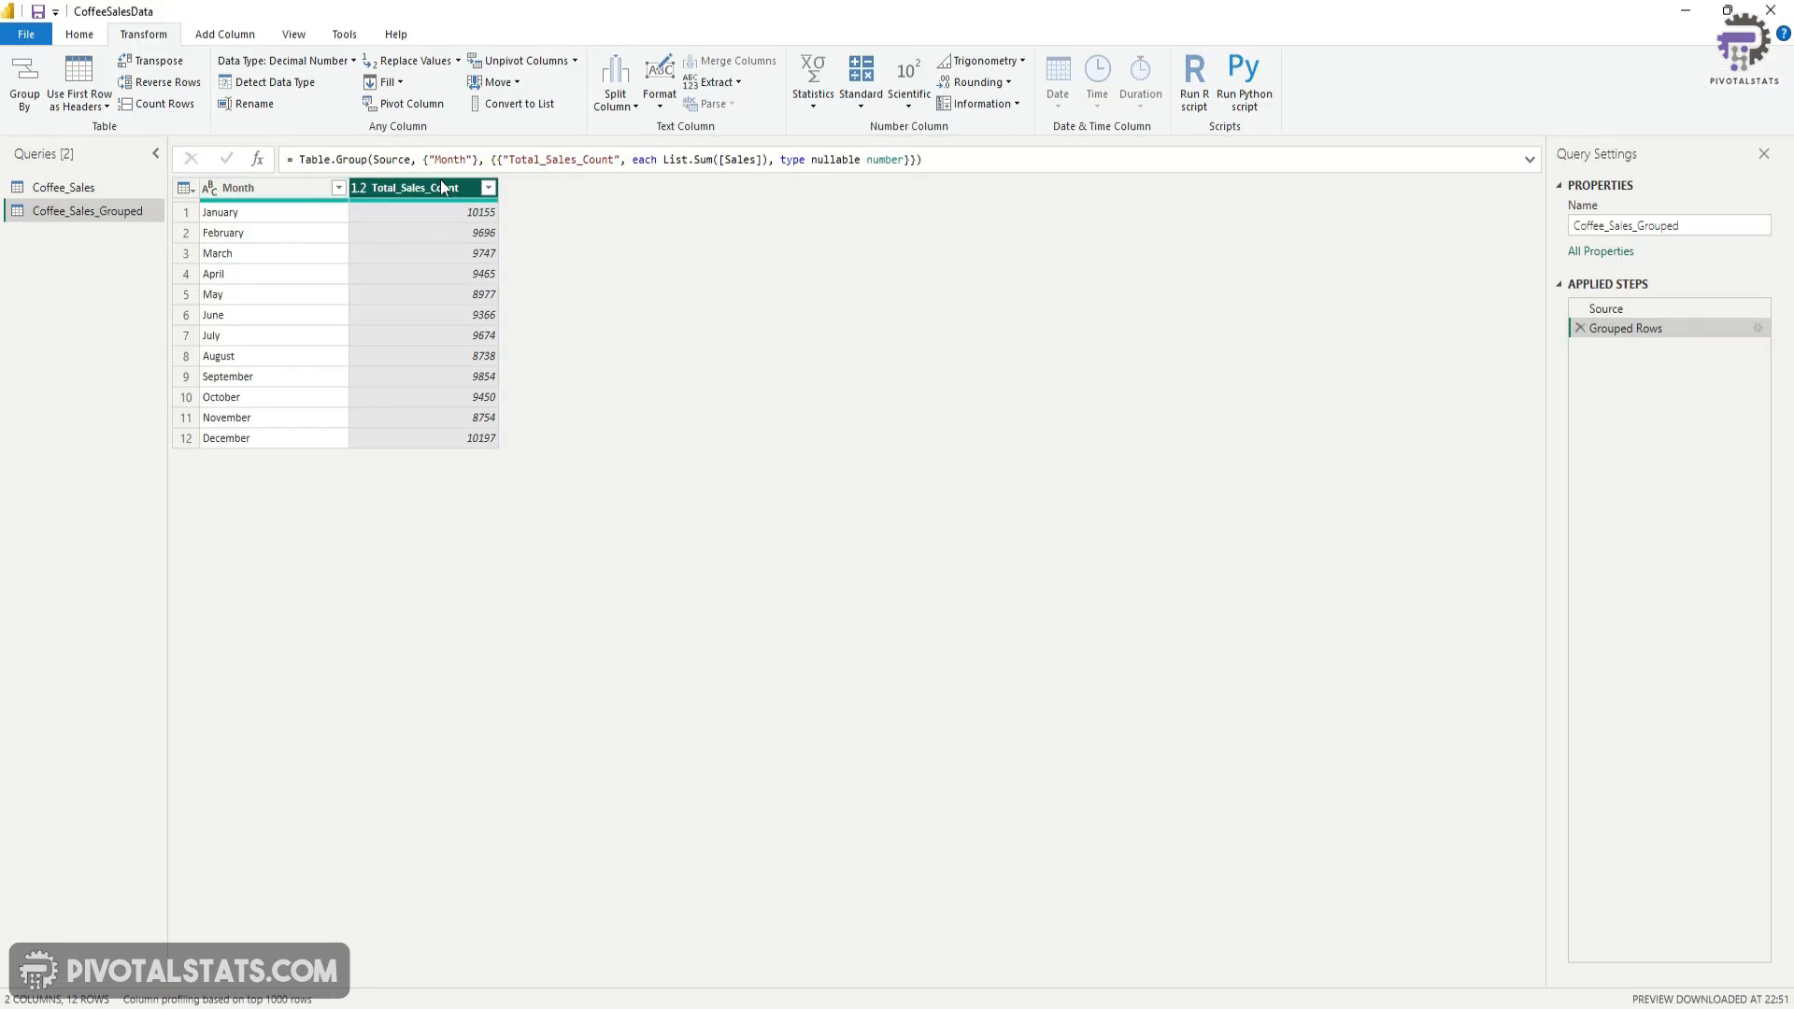
- Create another reference of the Coffee_Sales query and rename it Coffee_Sales_Grouped2
left_click(79, 187)
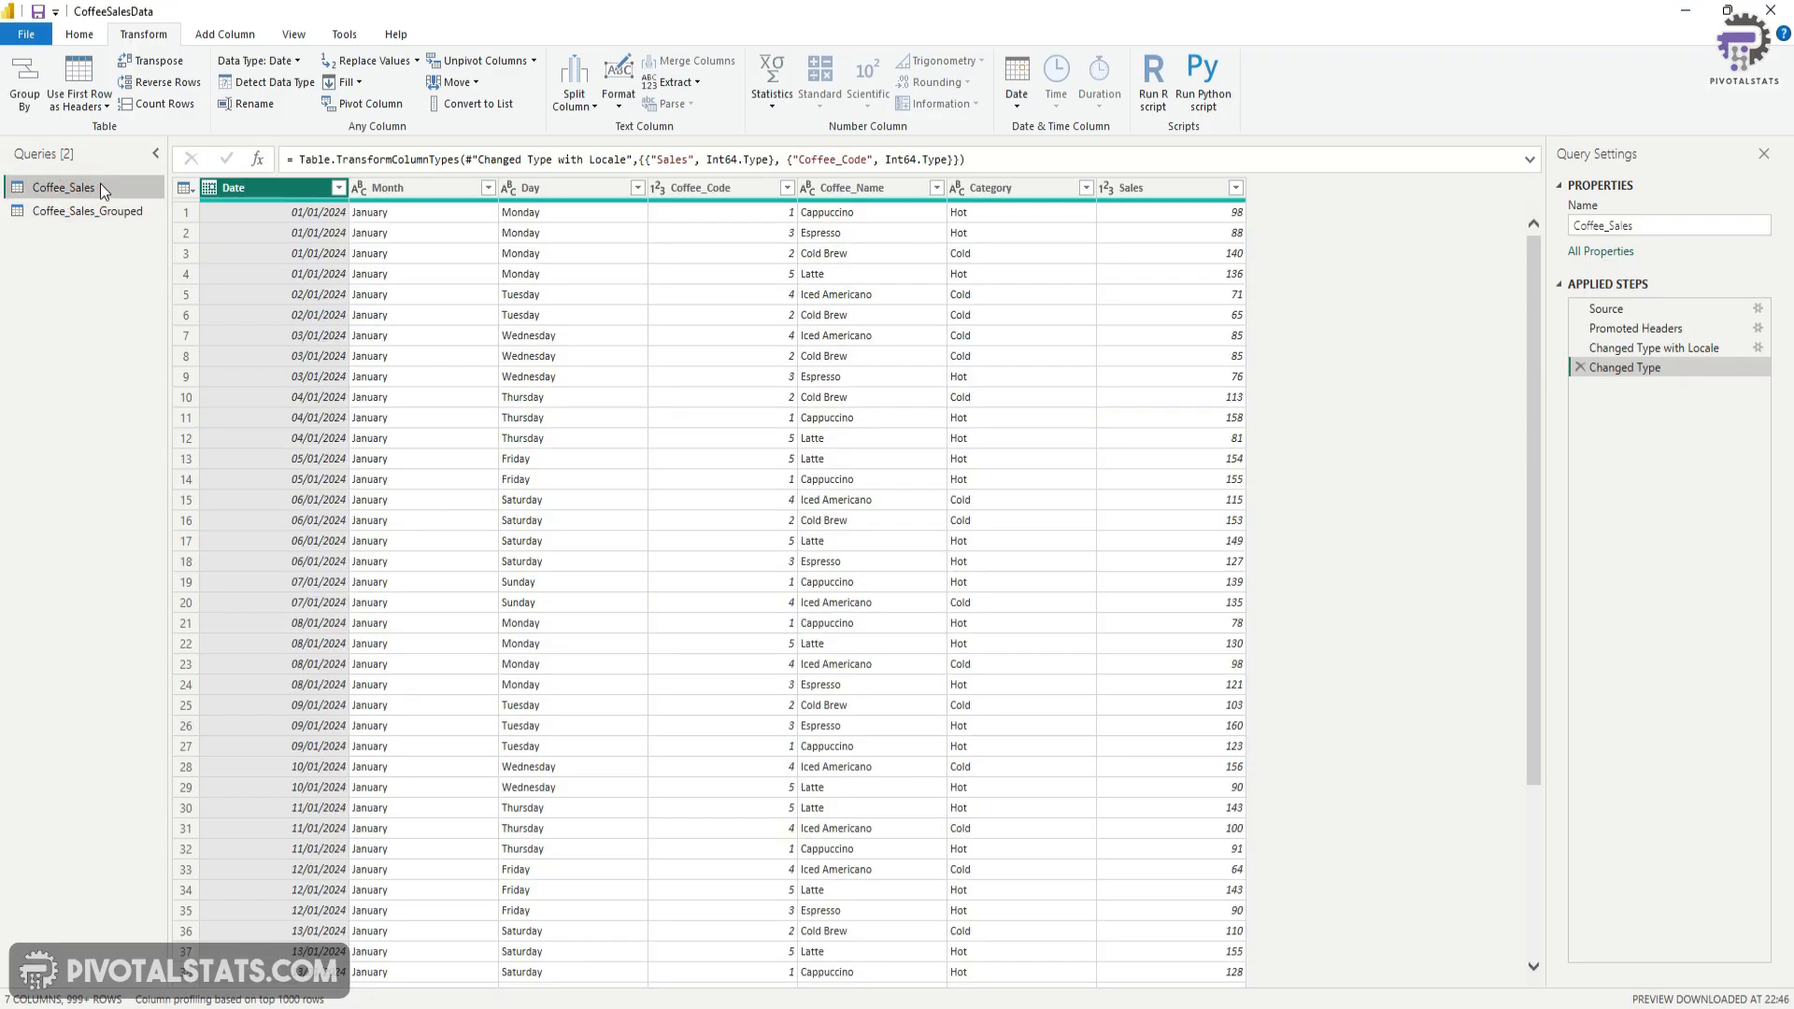
right_click(86, 196)
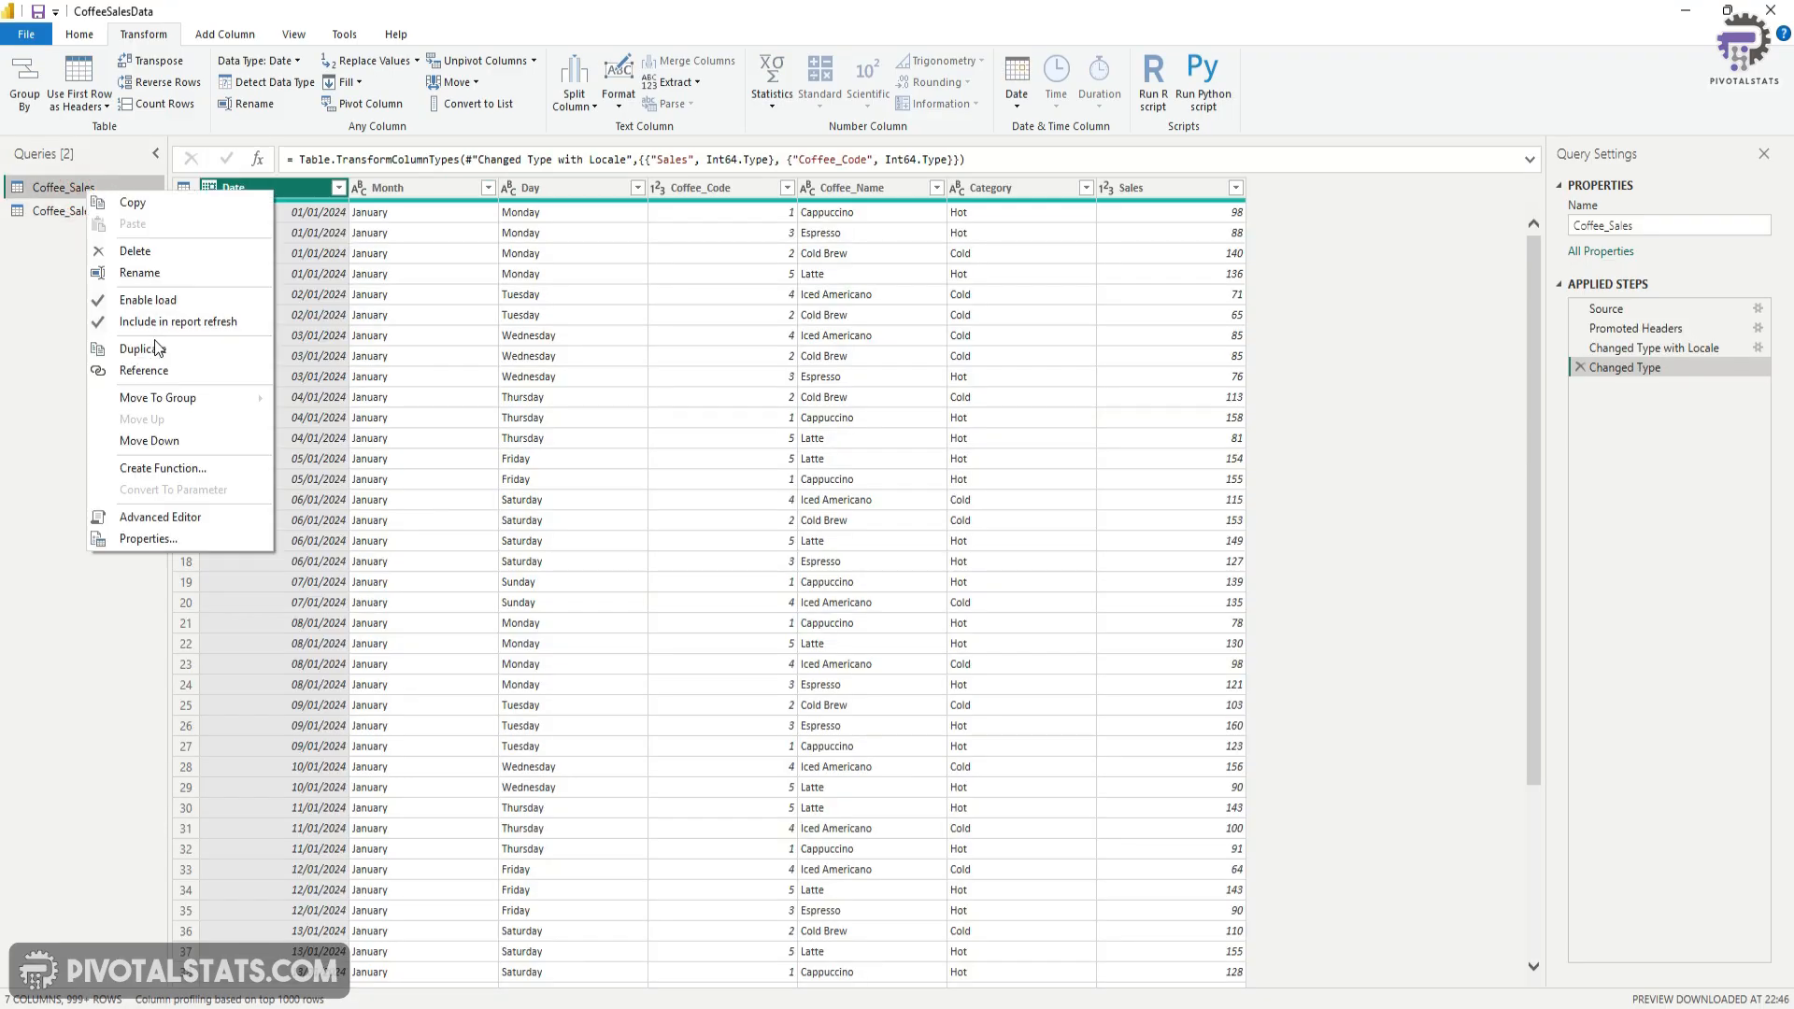
left_click(156, 367)
right_click(98, 233)
left_click(155, 316)
type("Coffee_Sales_Grouped2")
key("Return")
- Start an advanced Group By on Coffee_Sales_Grouped2 with Month and Coffee_Name as the grouping columns
left_click(391, 190)
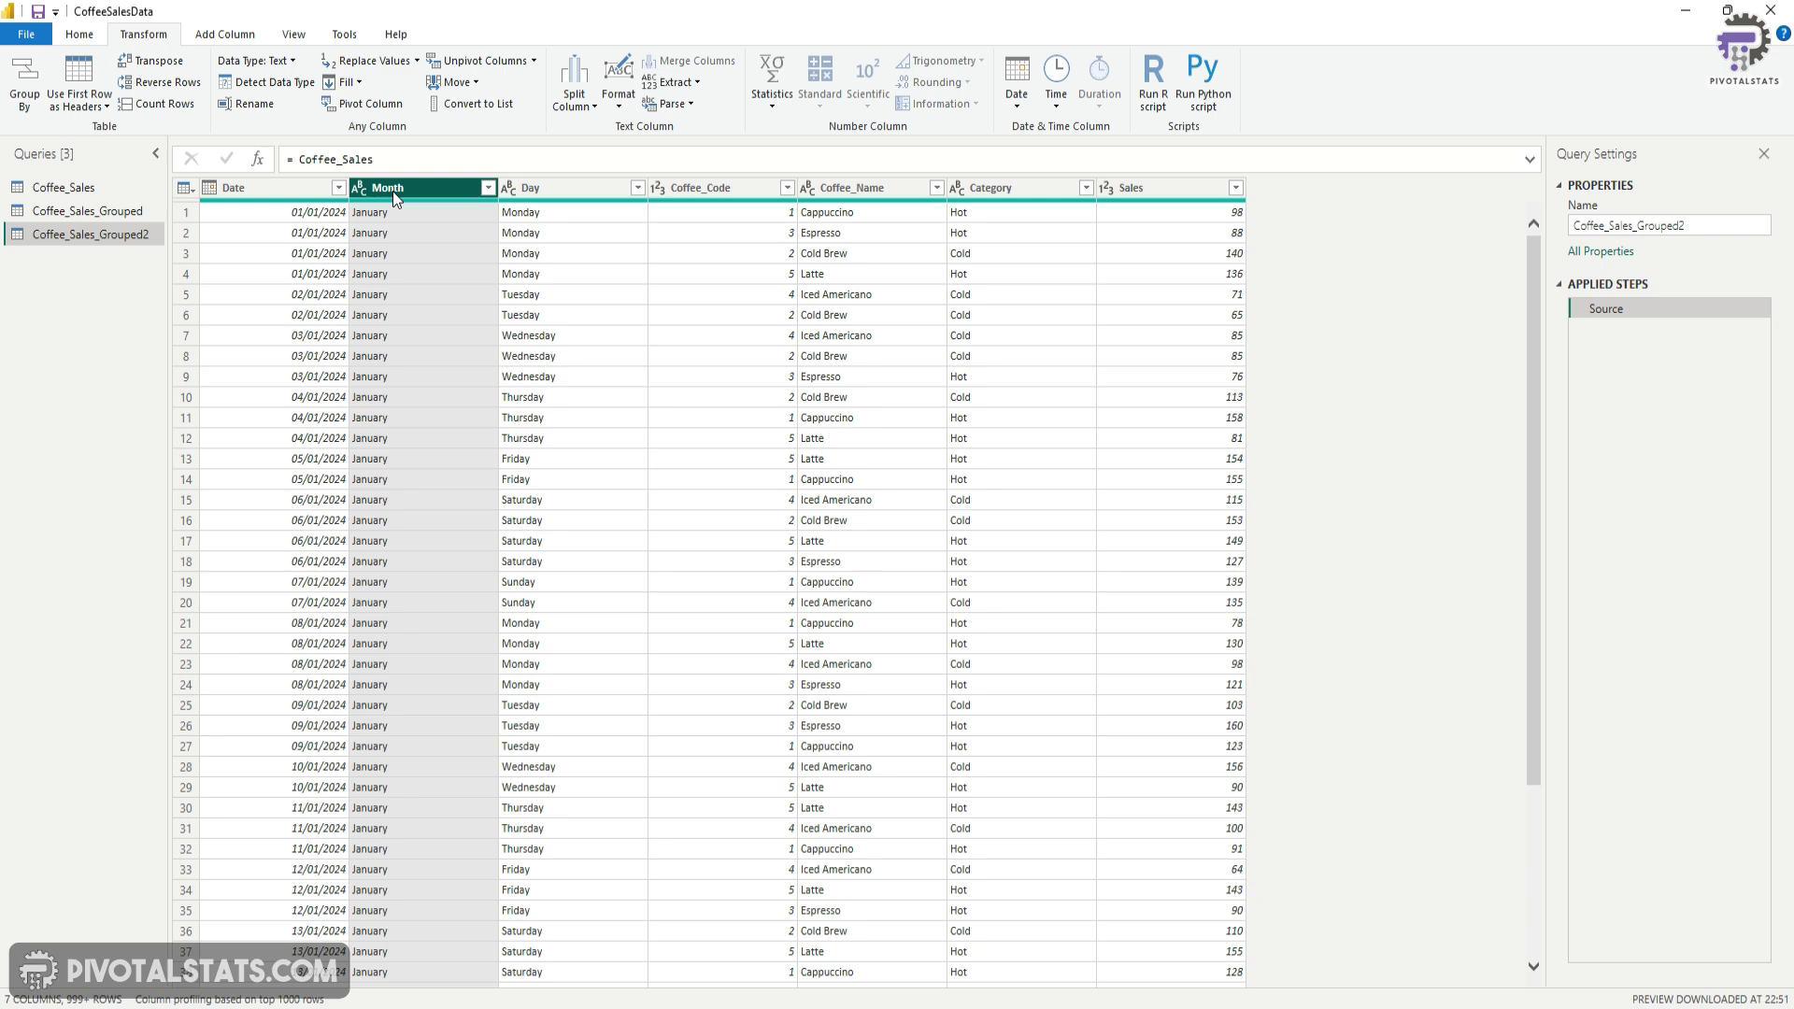
left_click(25, 84)
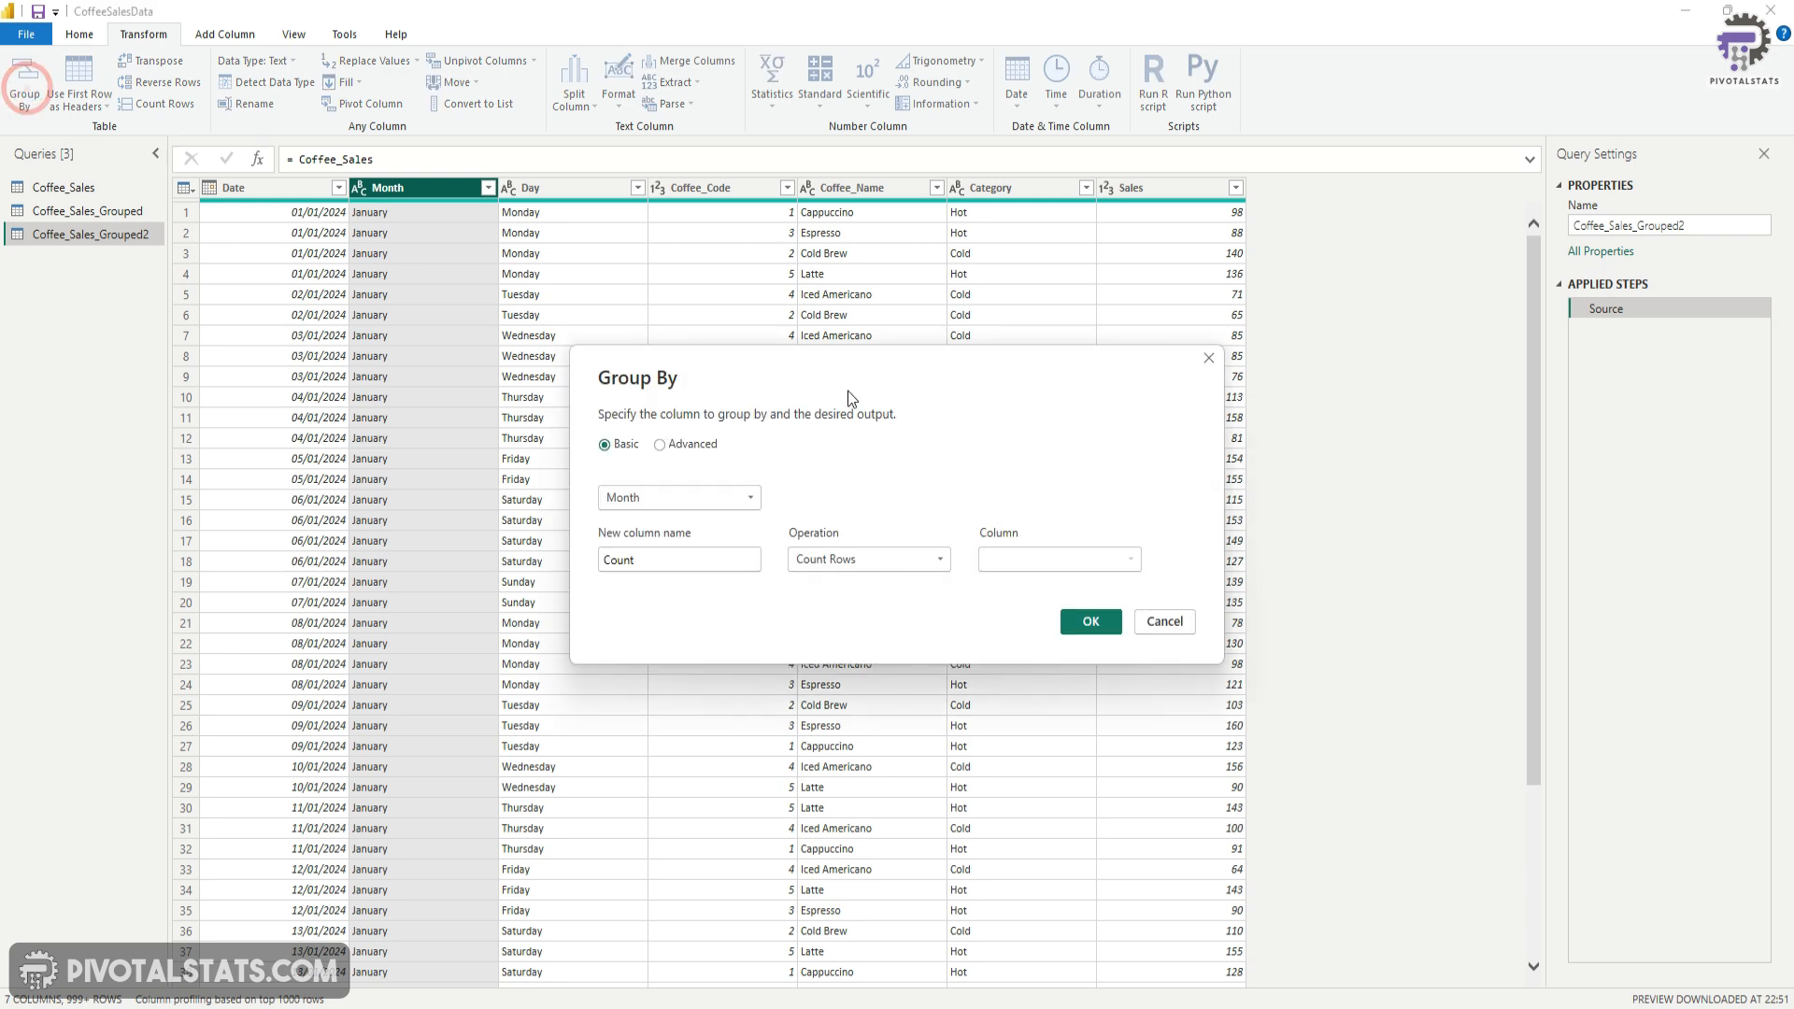
left_click(660, 446)
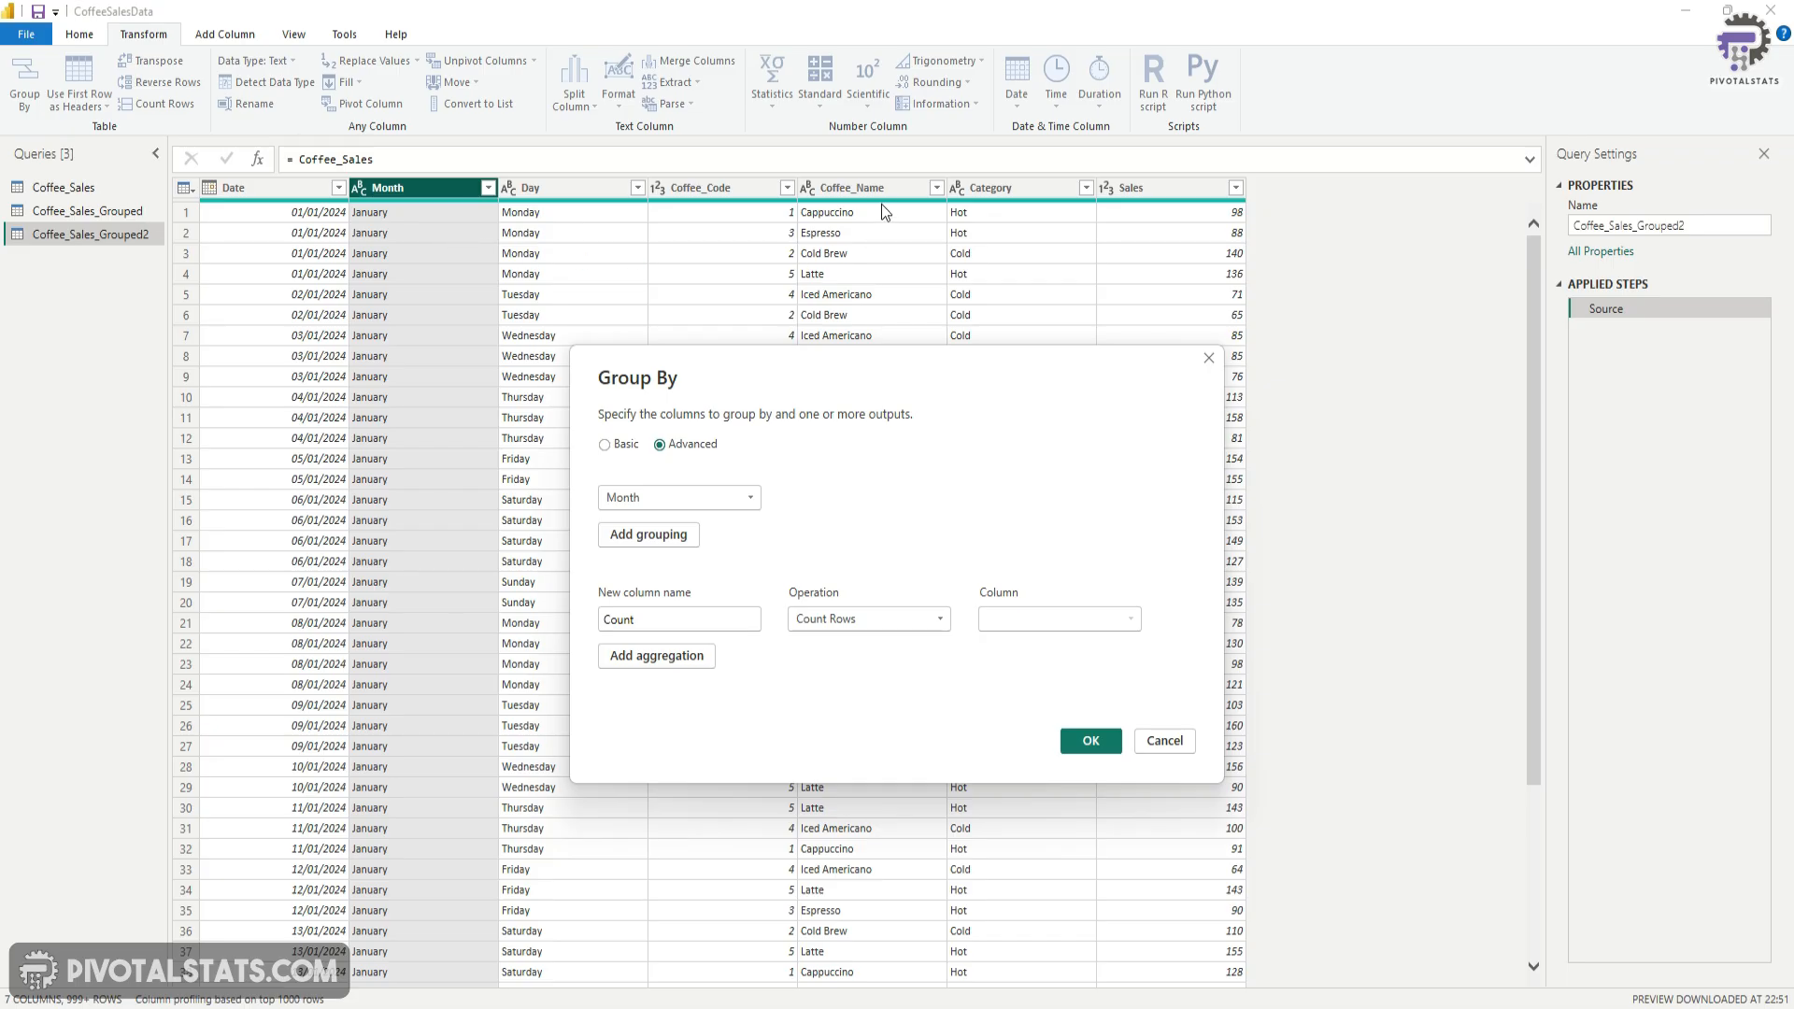
left_click(676, 536)
left_click(674, 530)
left_click(664, 628)
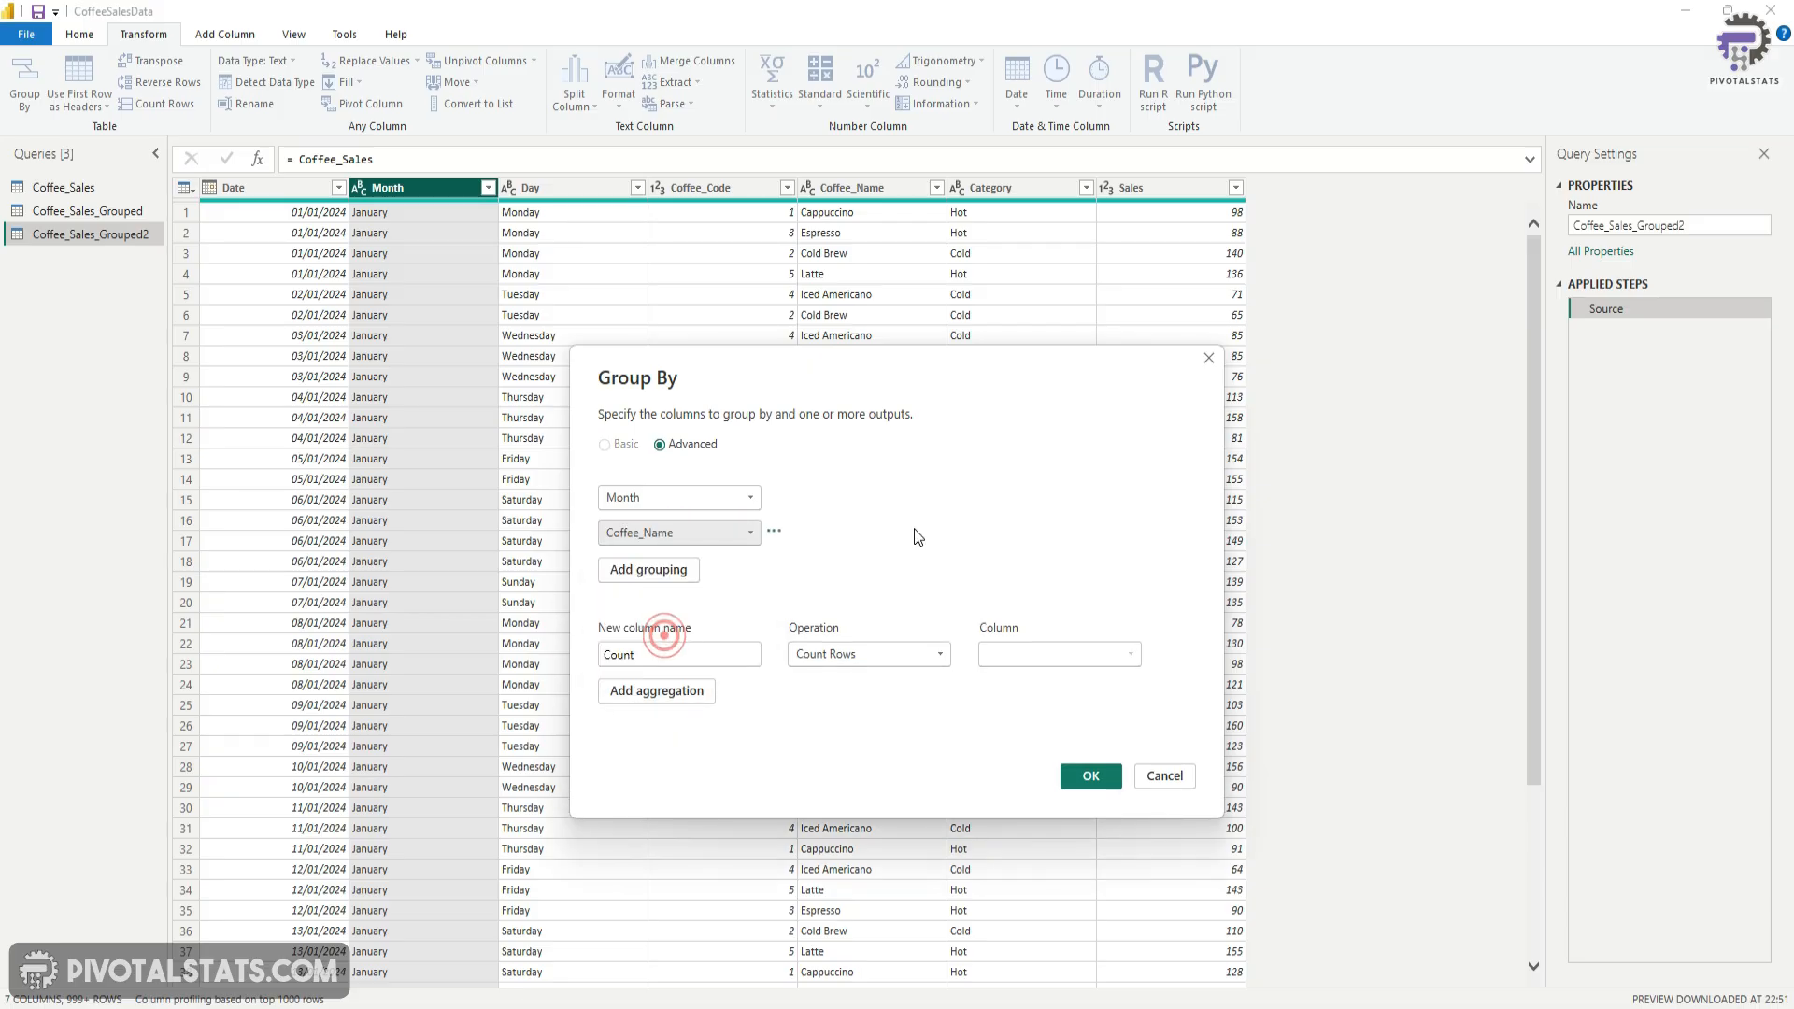
- Define the first aggregation as Total_Sales, using the Sum of the Sales column
left_click(983, 544)
type("To")
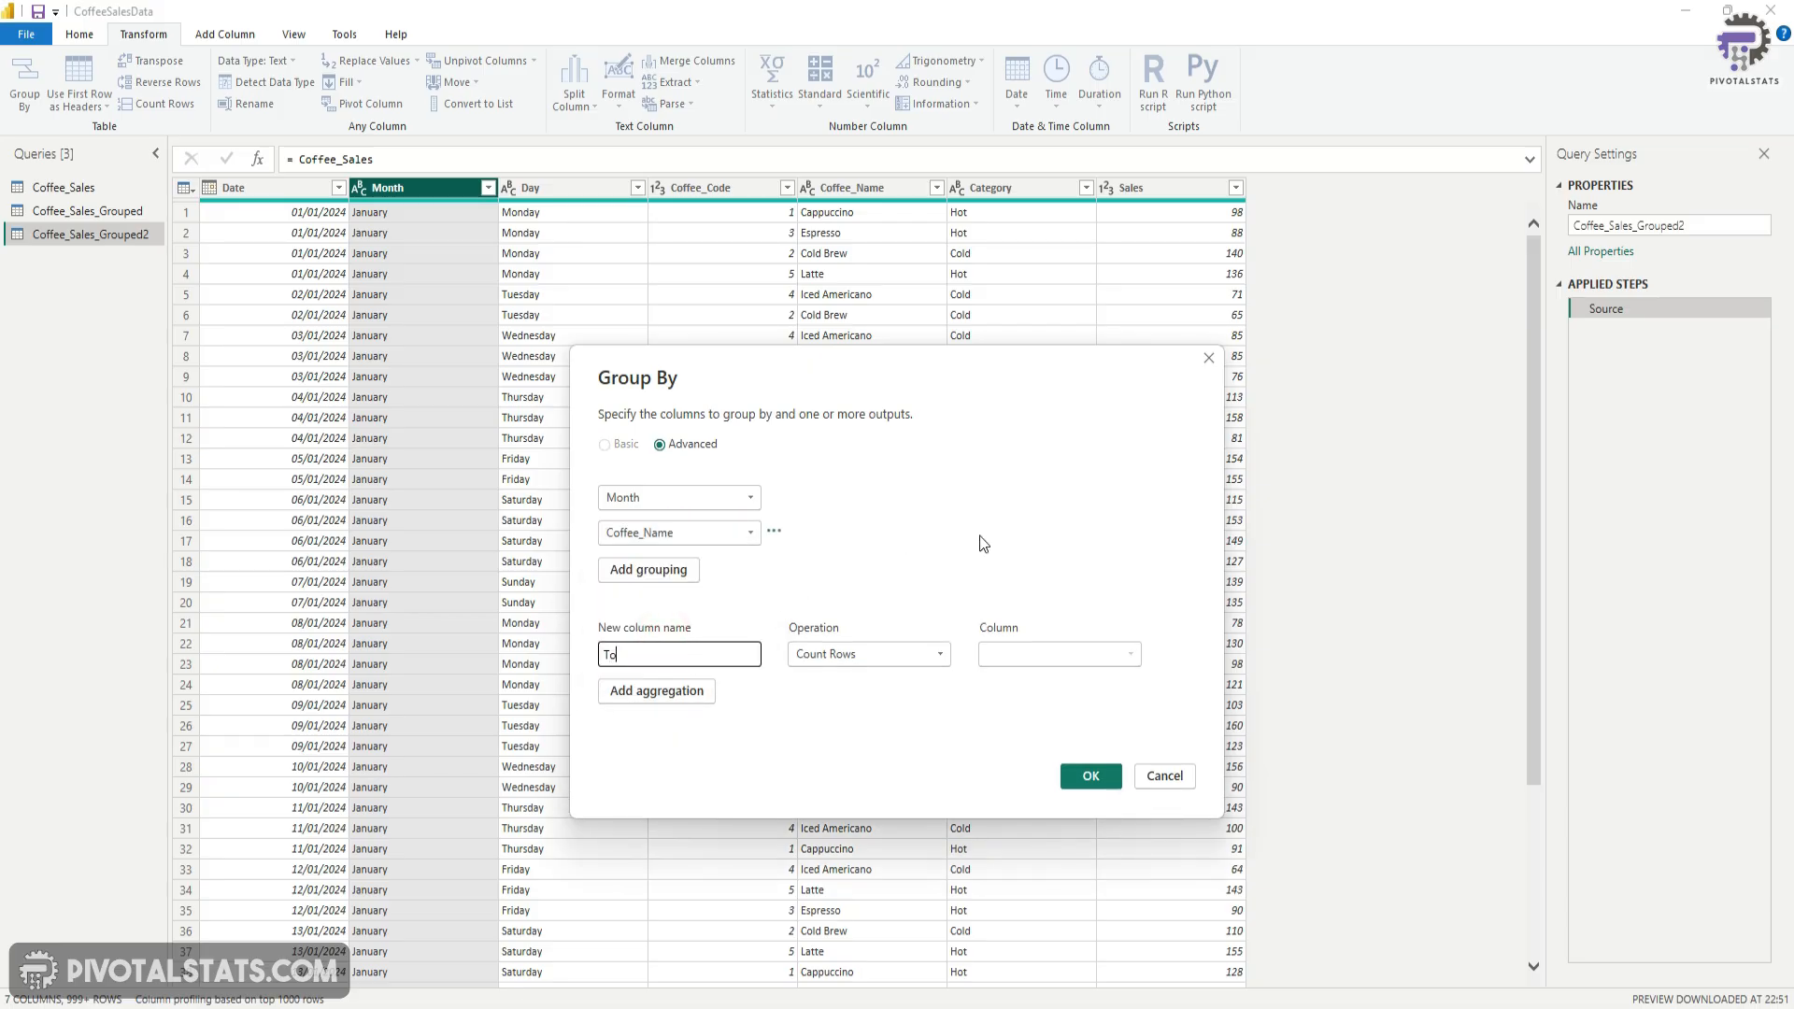
type("tal_Sales")
left_click(877, 657)
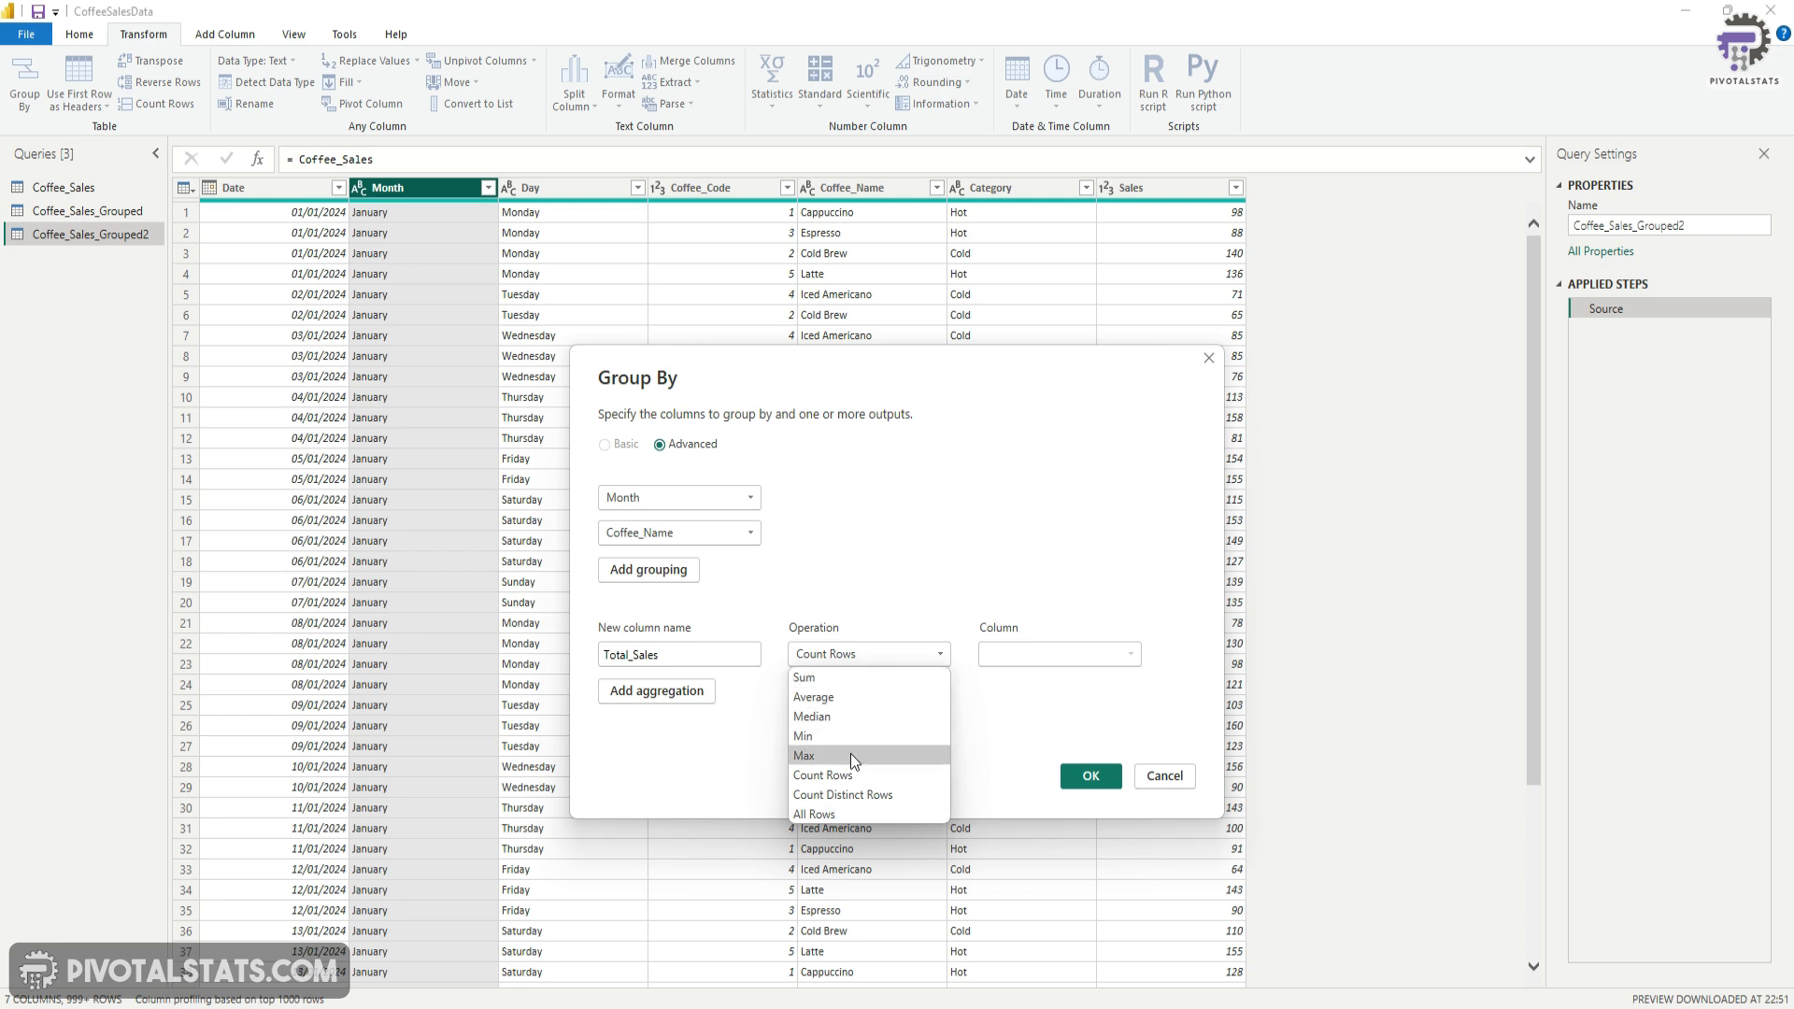
left_click(880, 678)
left_click(1028, 652)
left_click(1029, 794)
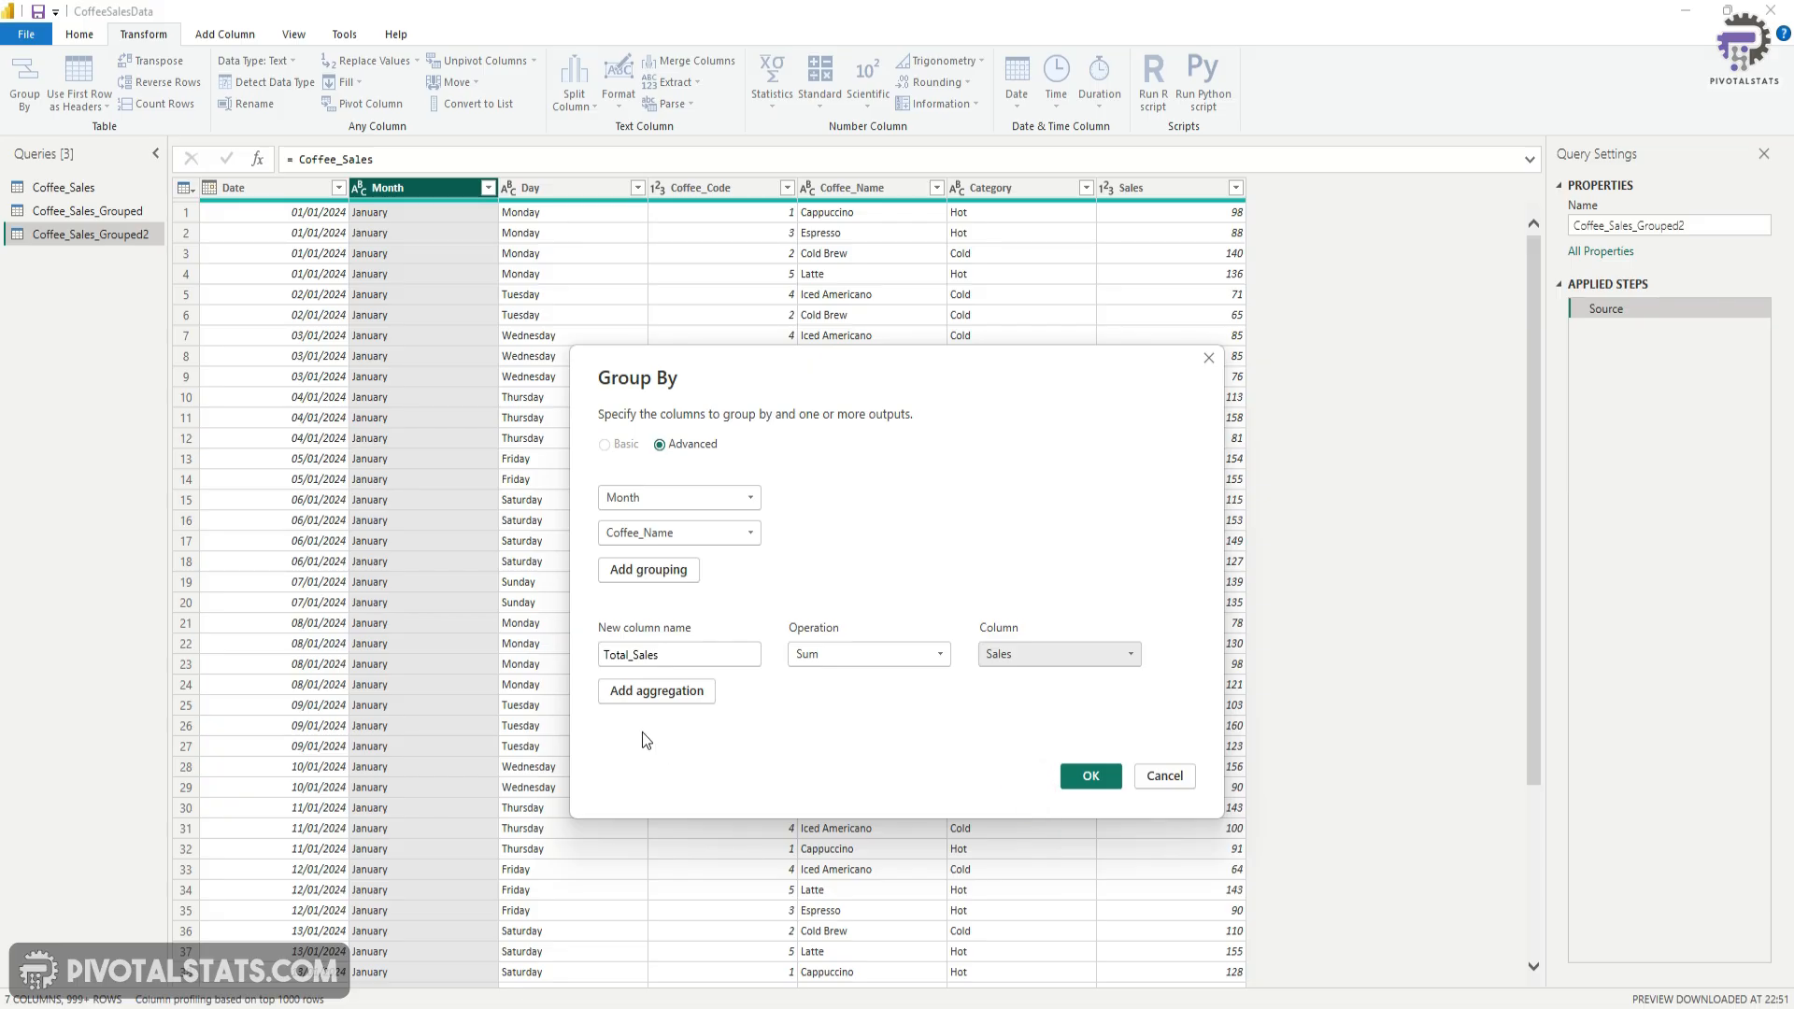
- Add a second aggregation Average_Sales, using the Average of the Sales column, and apply the grouping
left_click(660, 693)
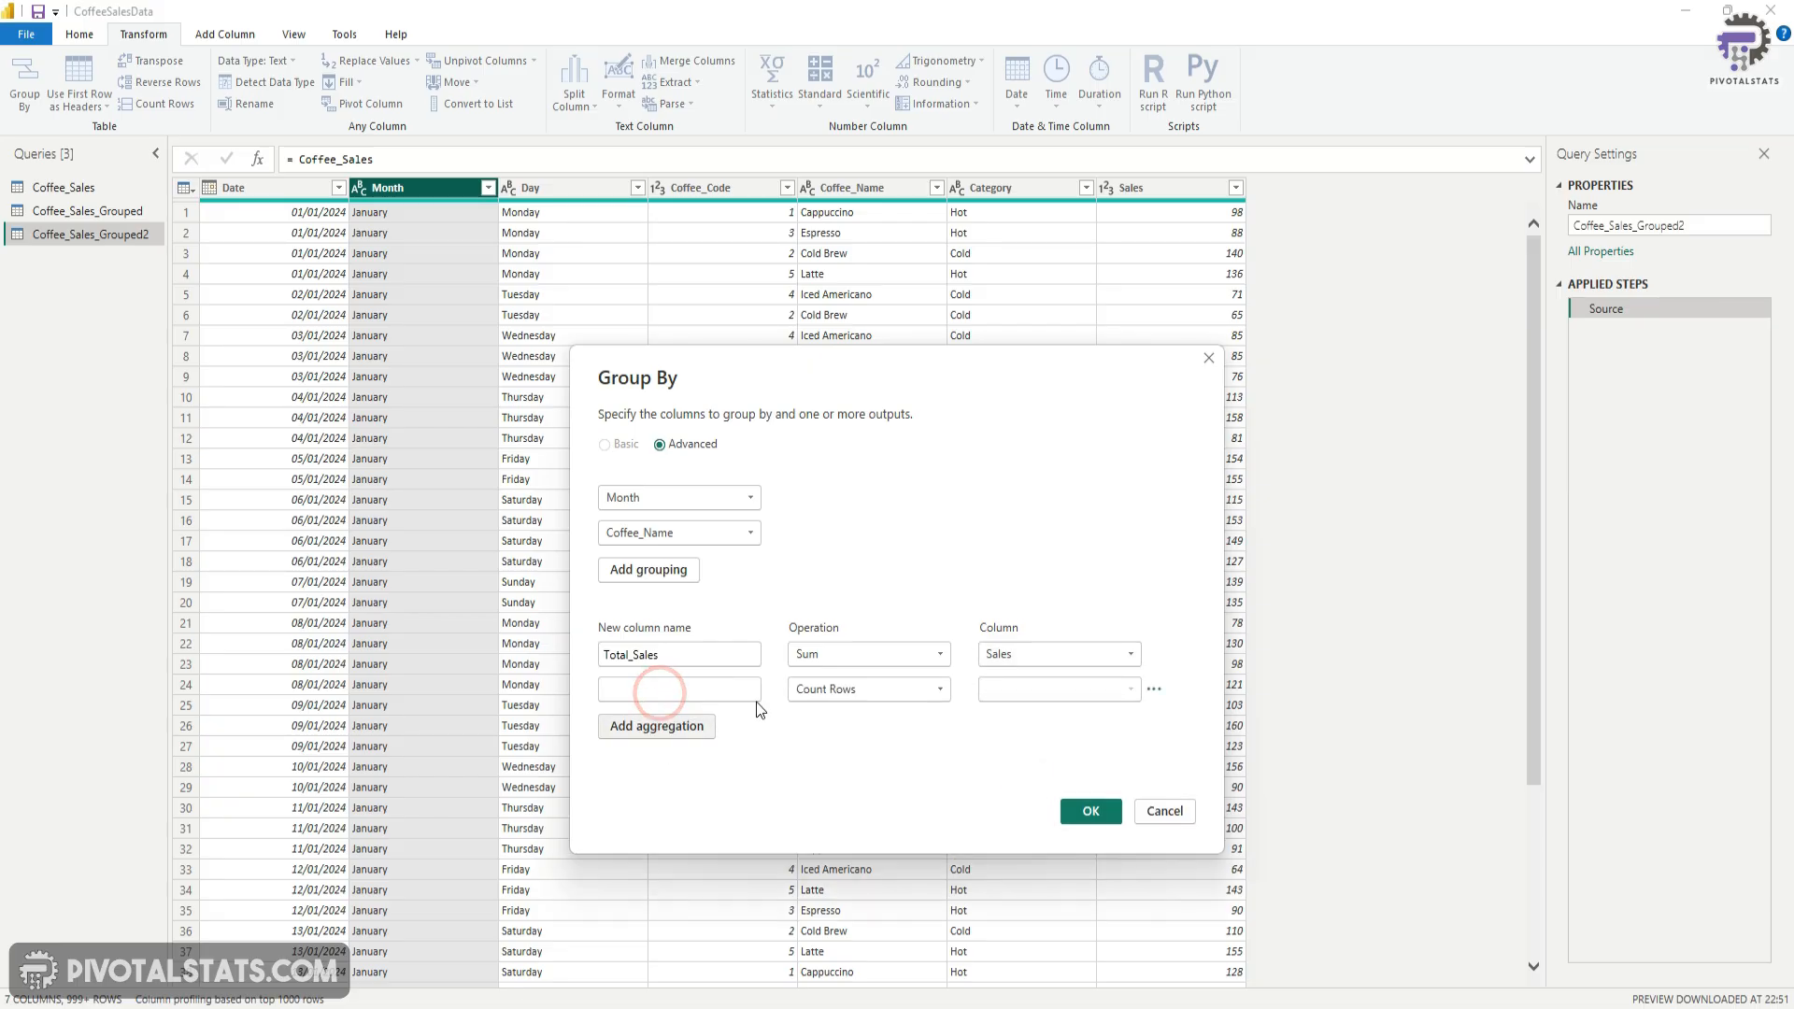
type("Average_Sales")
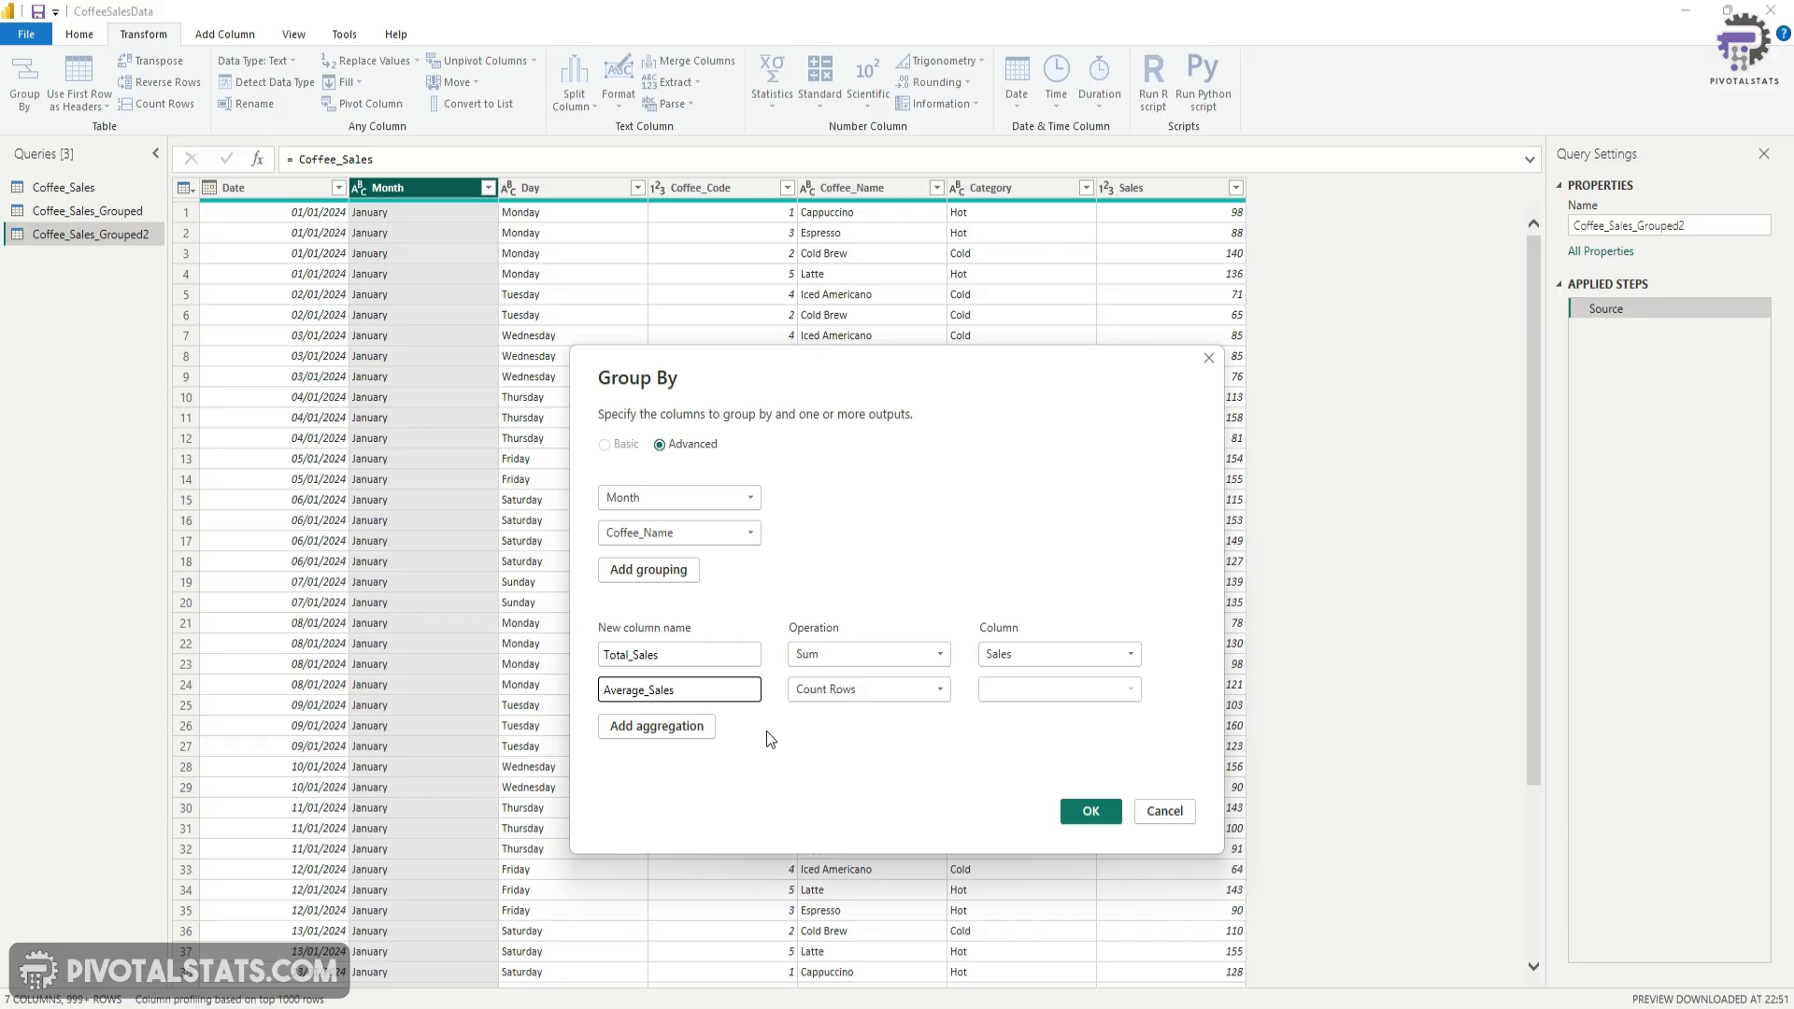
left_click(880, 693)
left_click(833, 732)
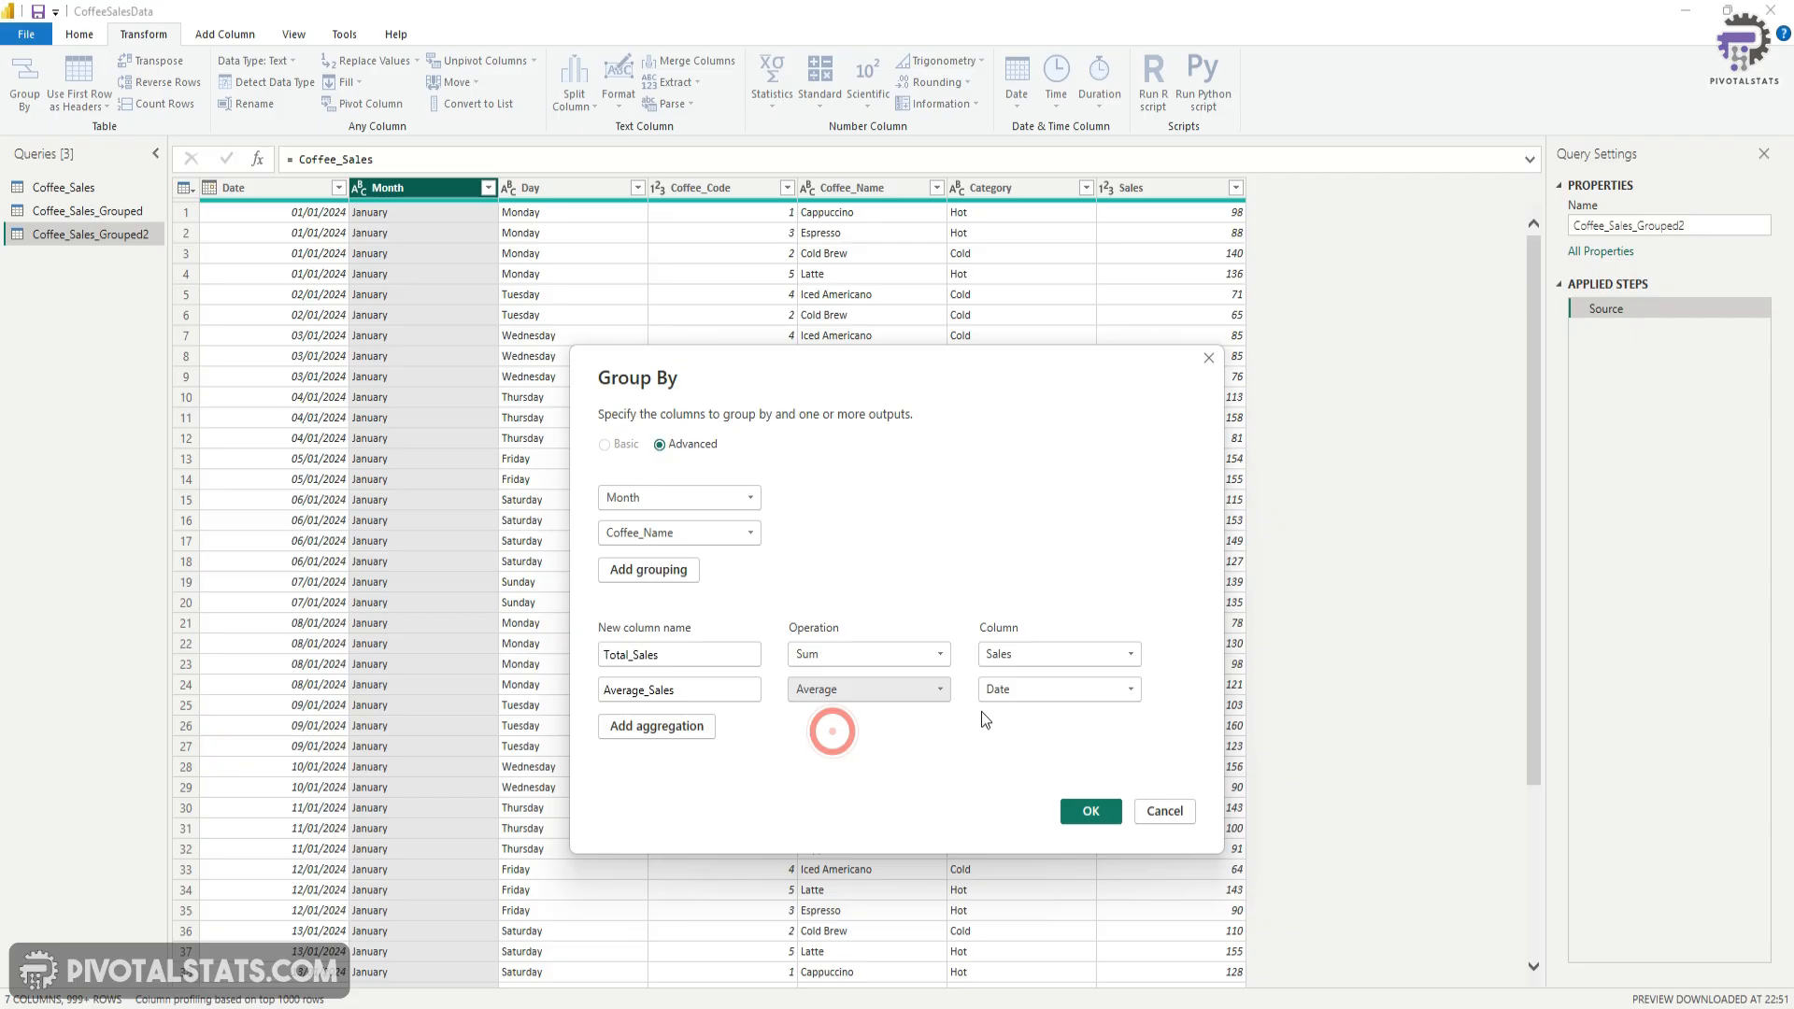
left_click(1041, 694)
left_click(1017, 831)
left_click(863, 749)
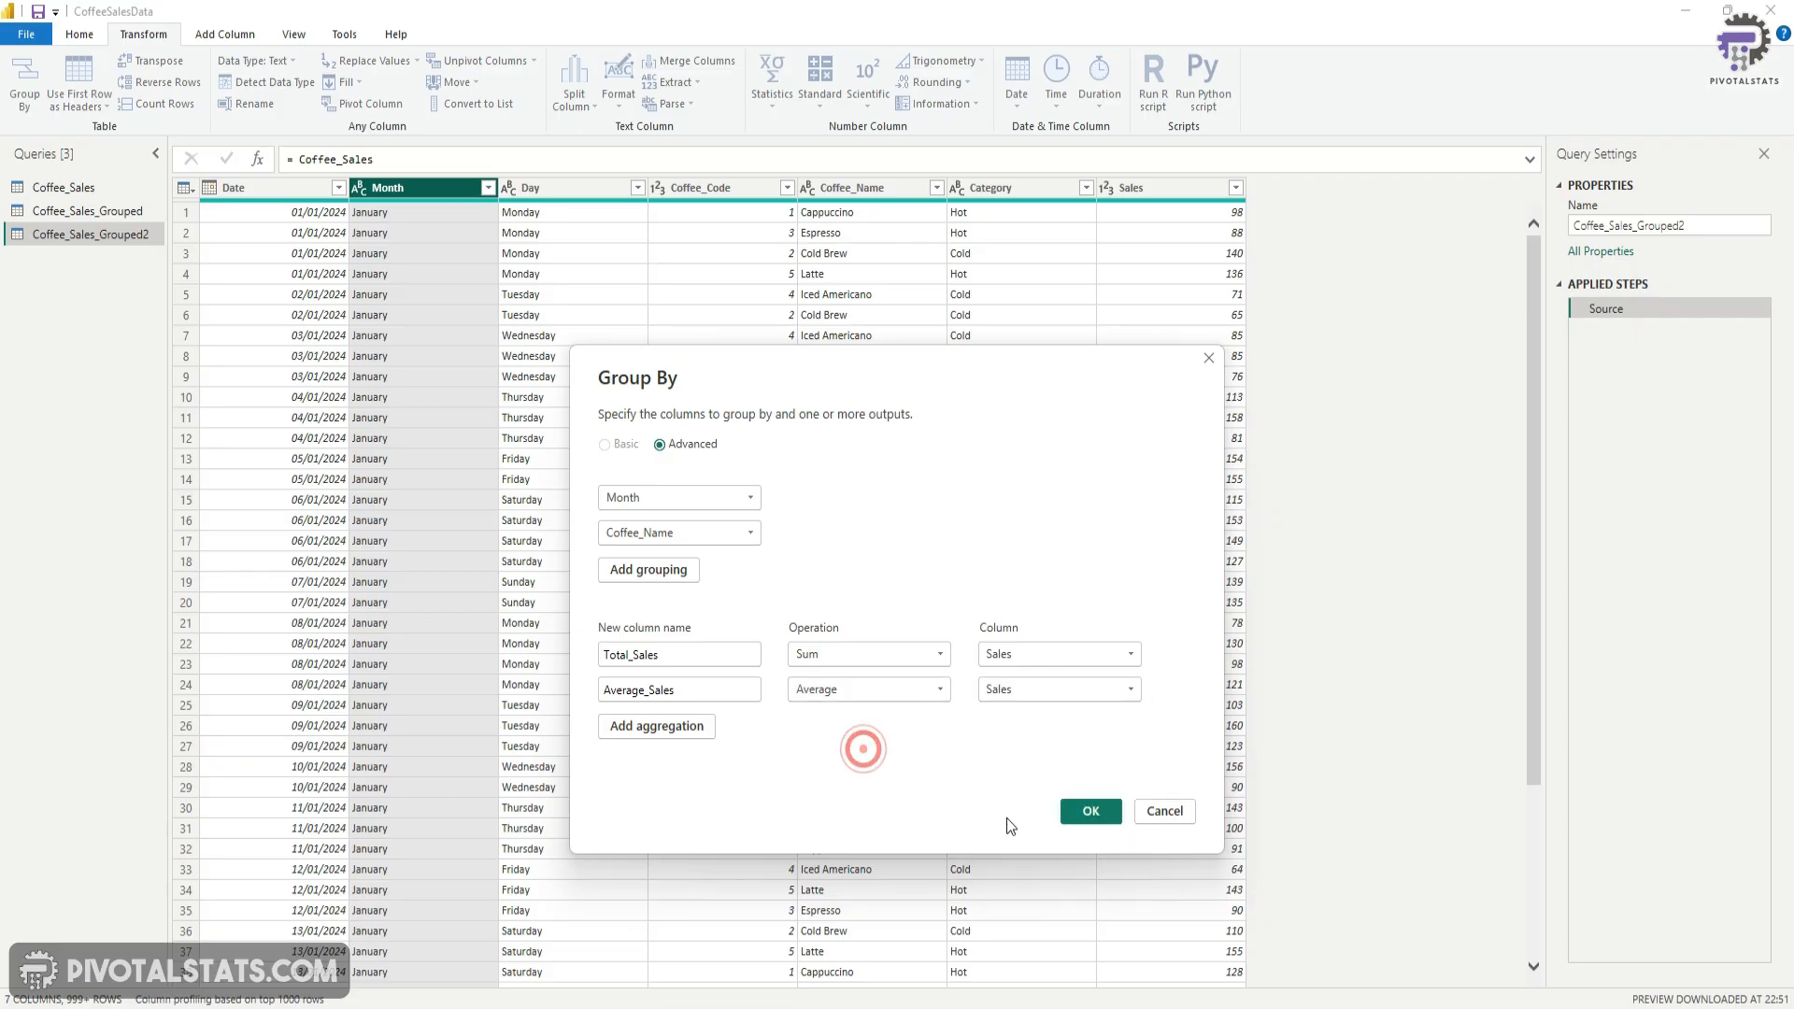
left_click(1090, 813)
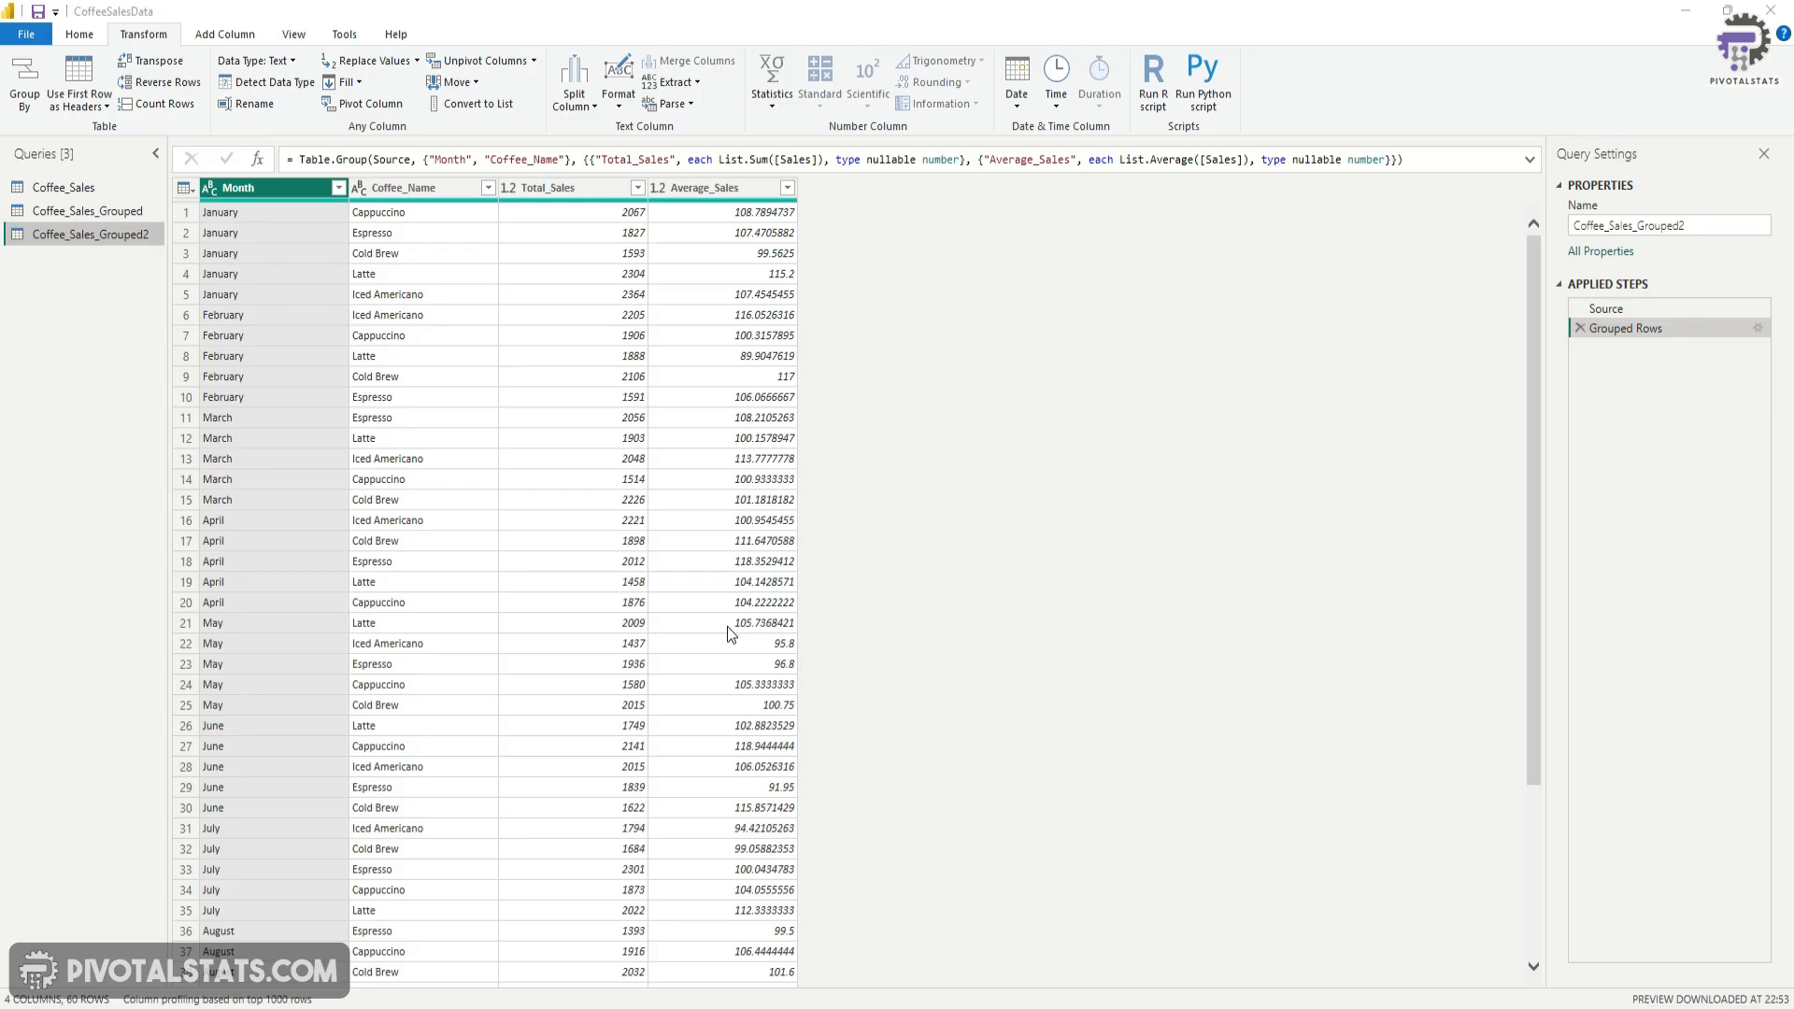
- Create a third reference of the Coffee_Sales query
left_click(79, 189)
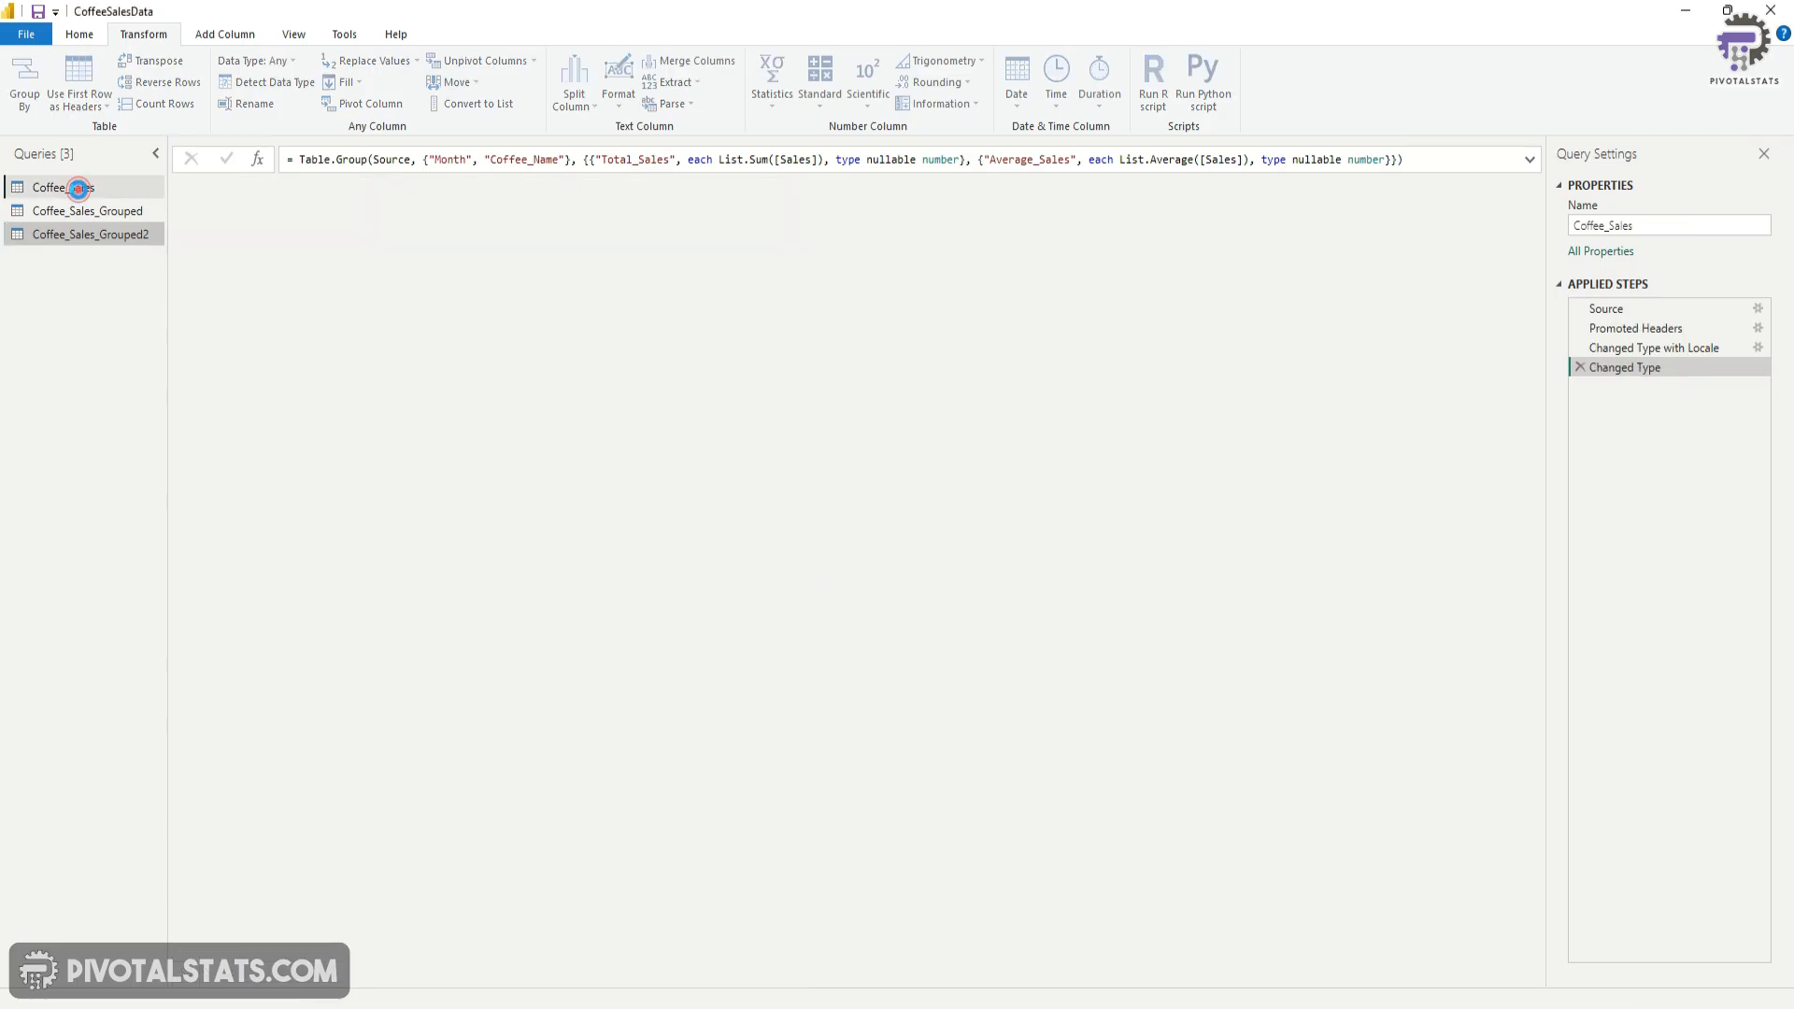
right_click(79, 188)
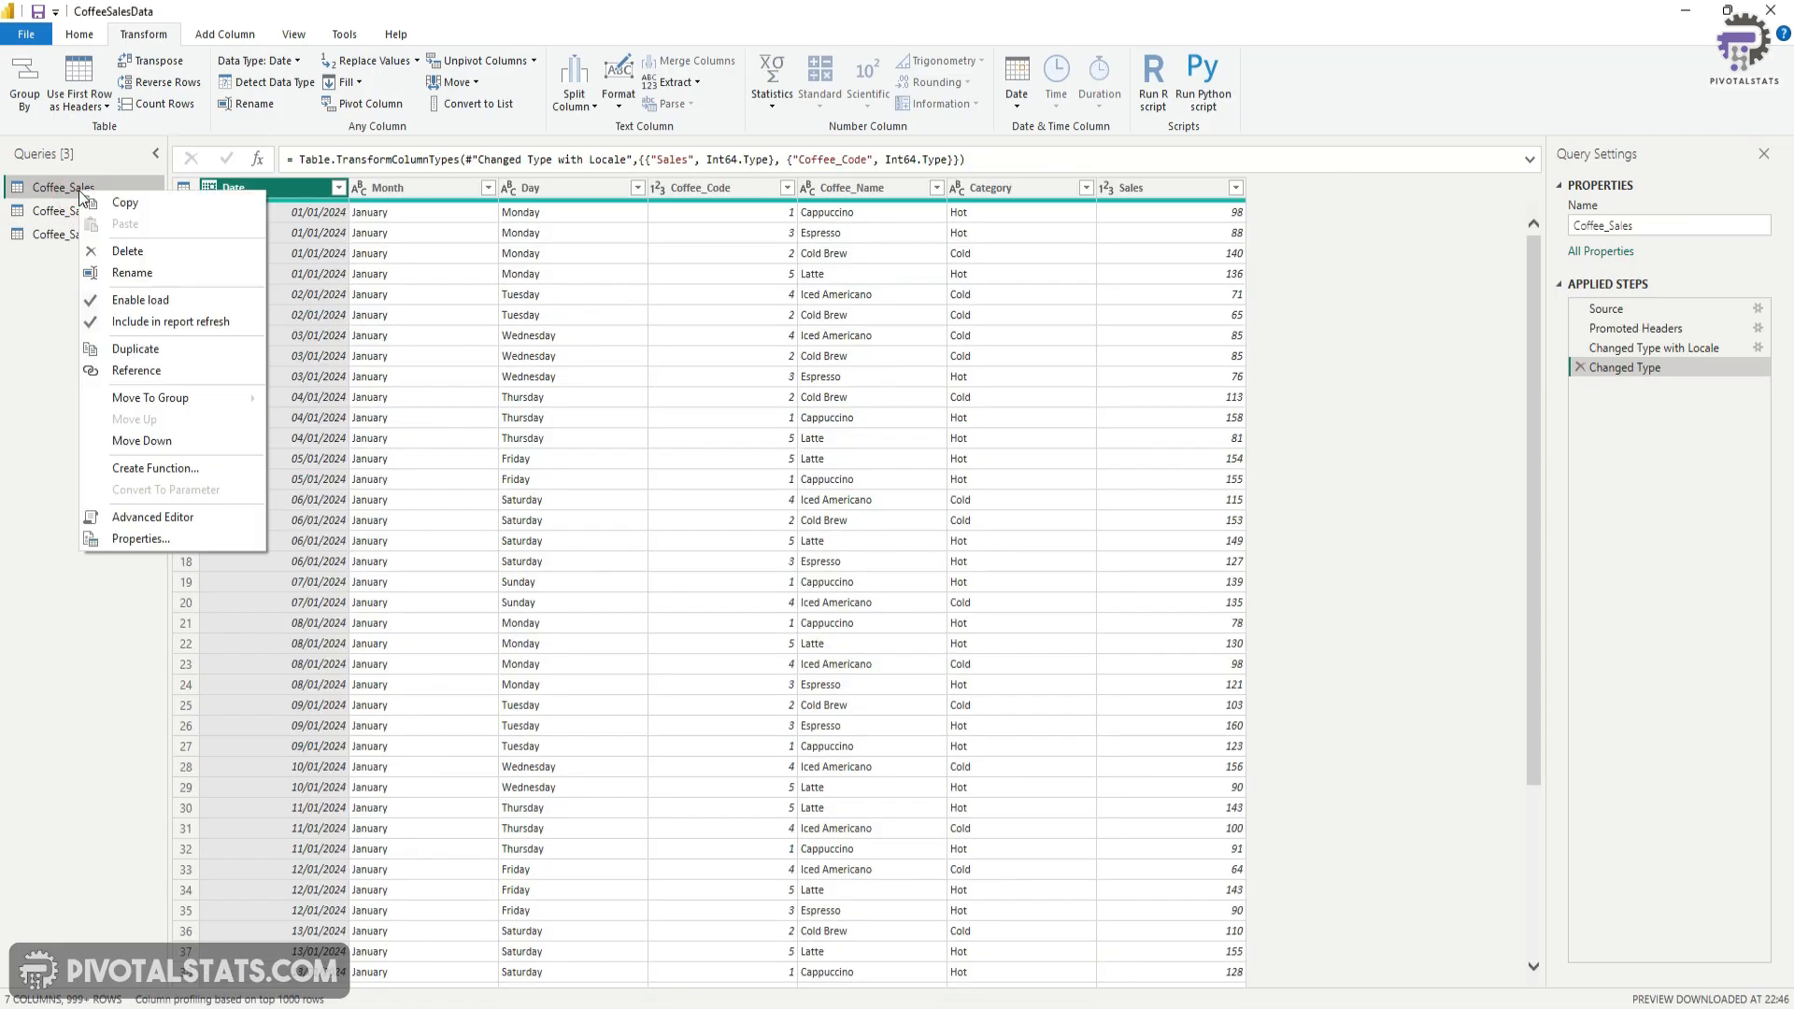
left_click(183, 368)
- Group the new Coffee_Sales (2) query by Month with the All Rows operation, keeping Count as the column name
left_click(388, 188)
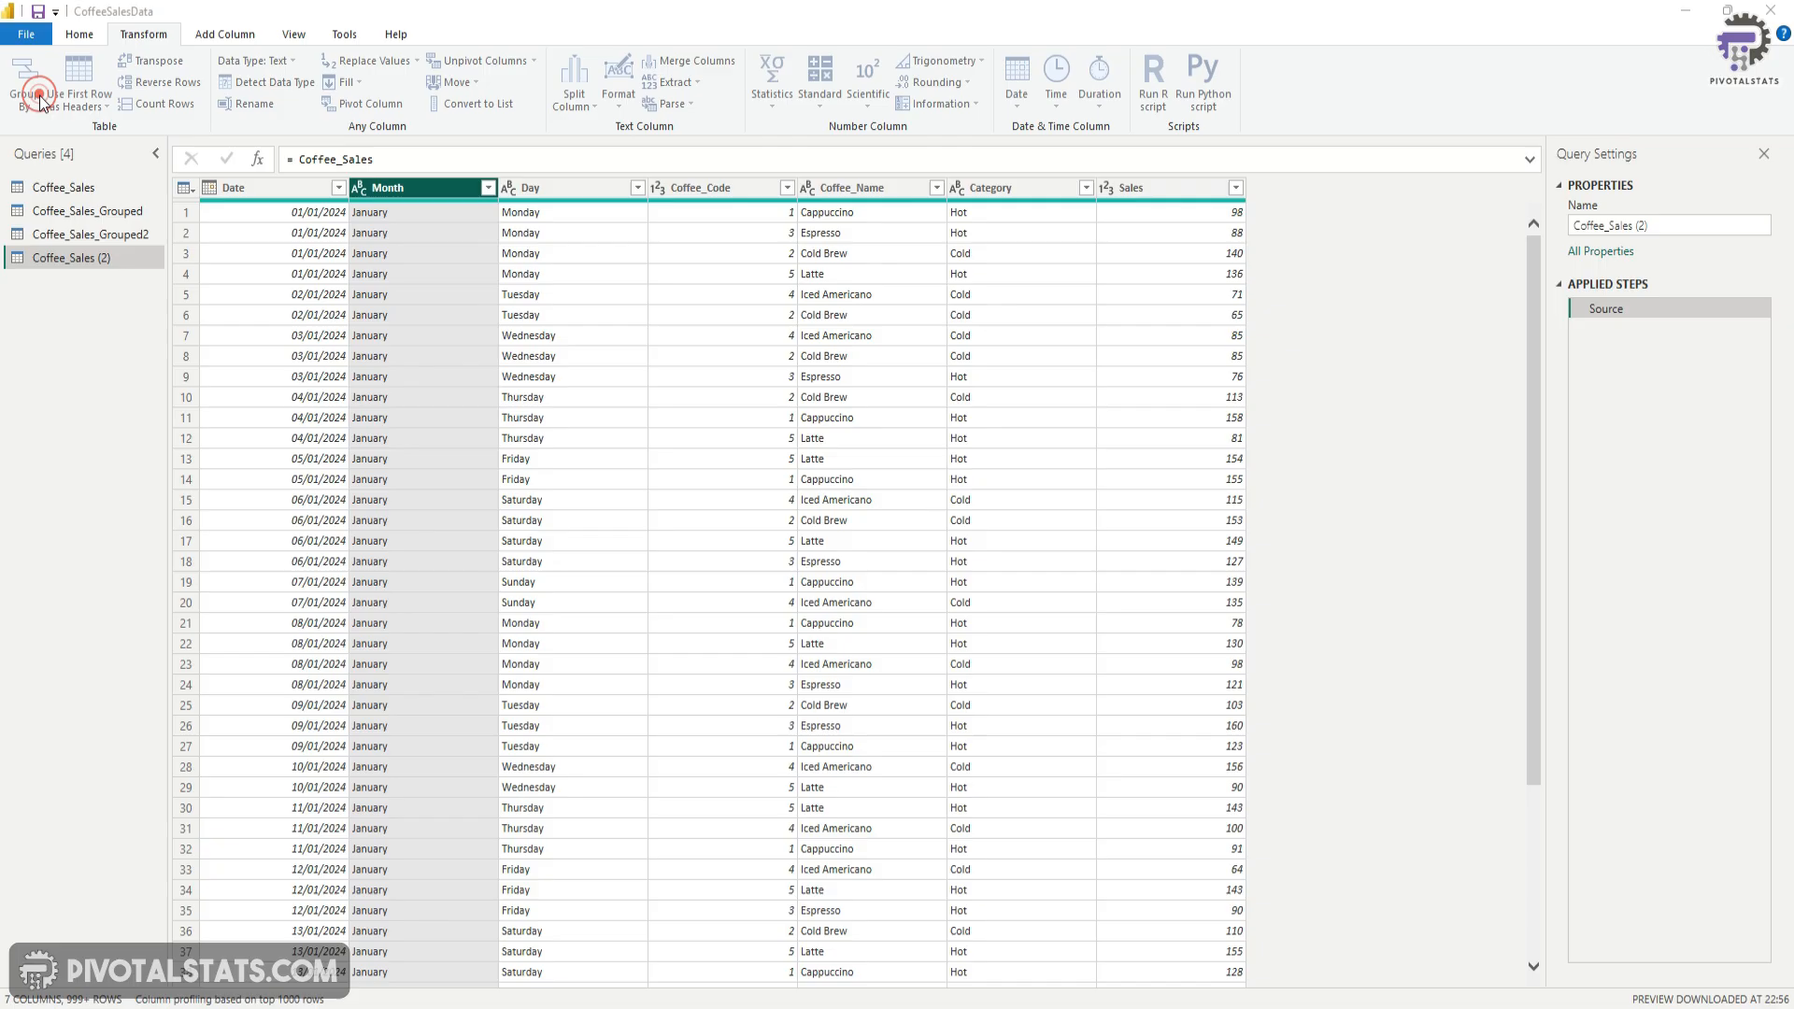
left_click(24, 82)
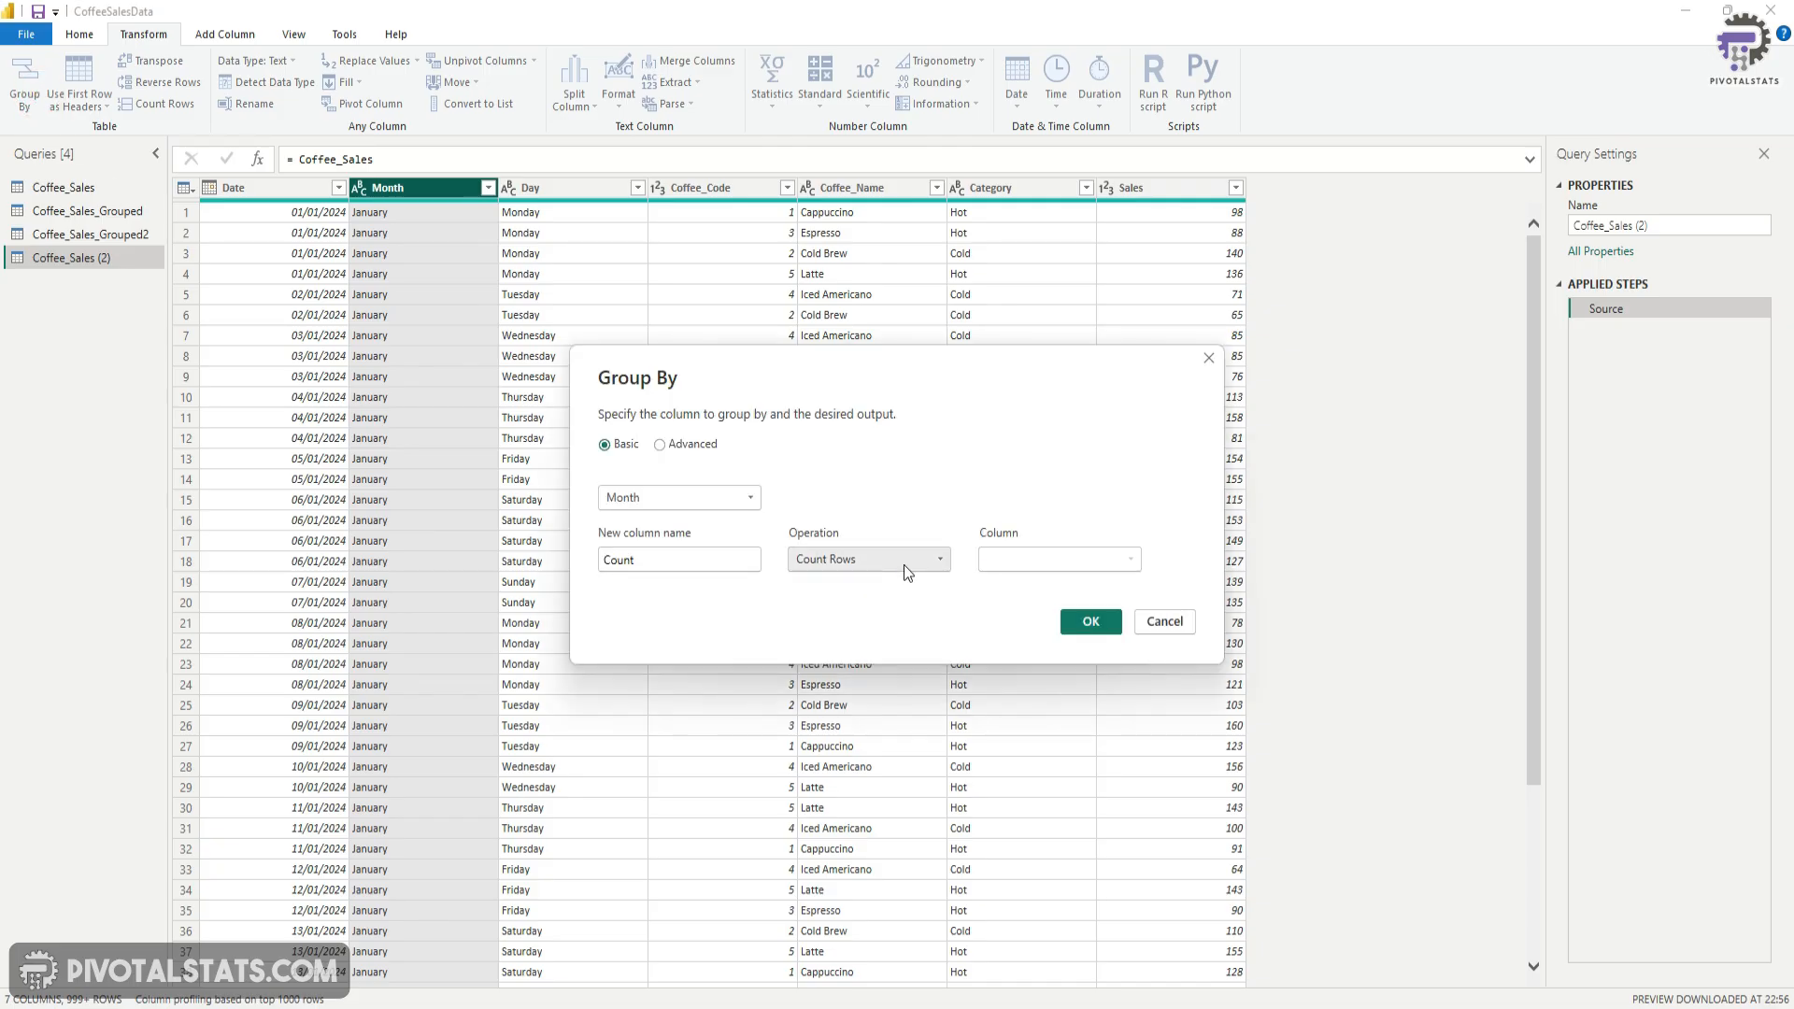
left_click(904, 564)
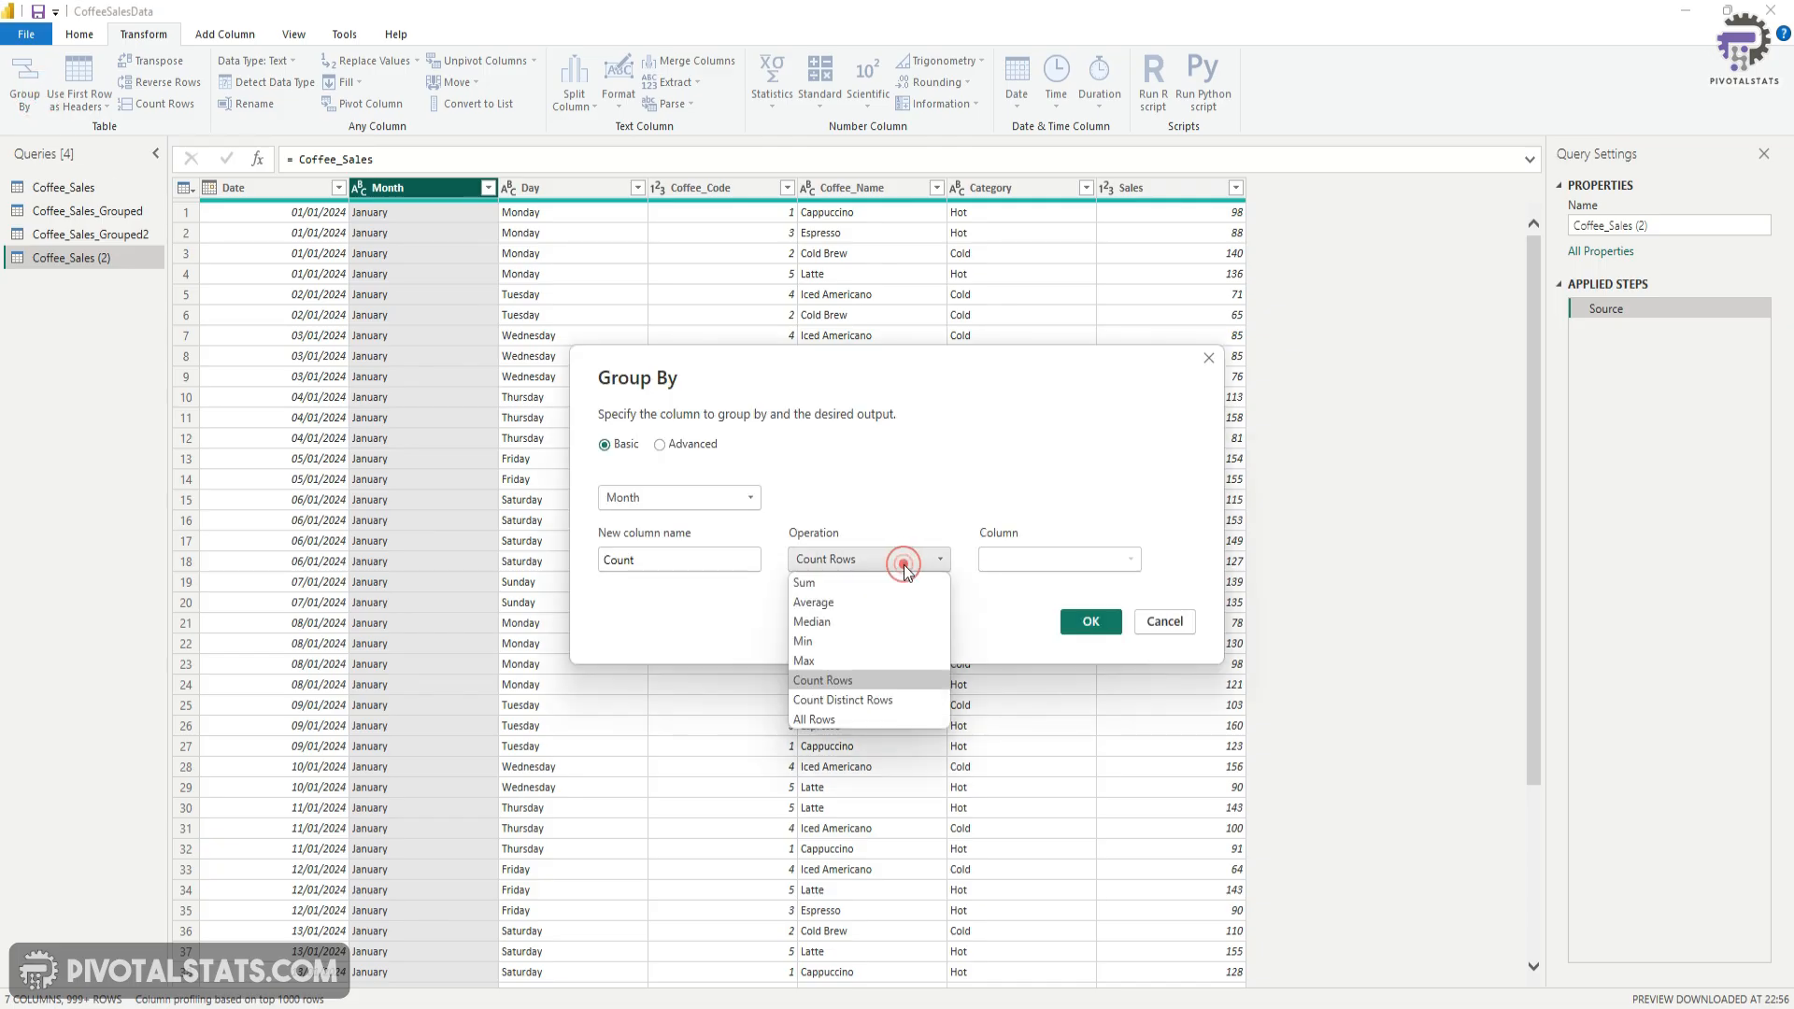
left_click(858, 712)
left_click(1097, 622)
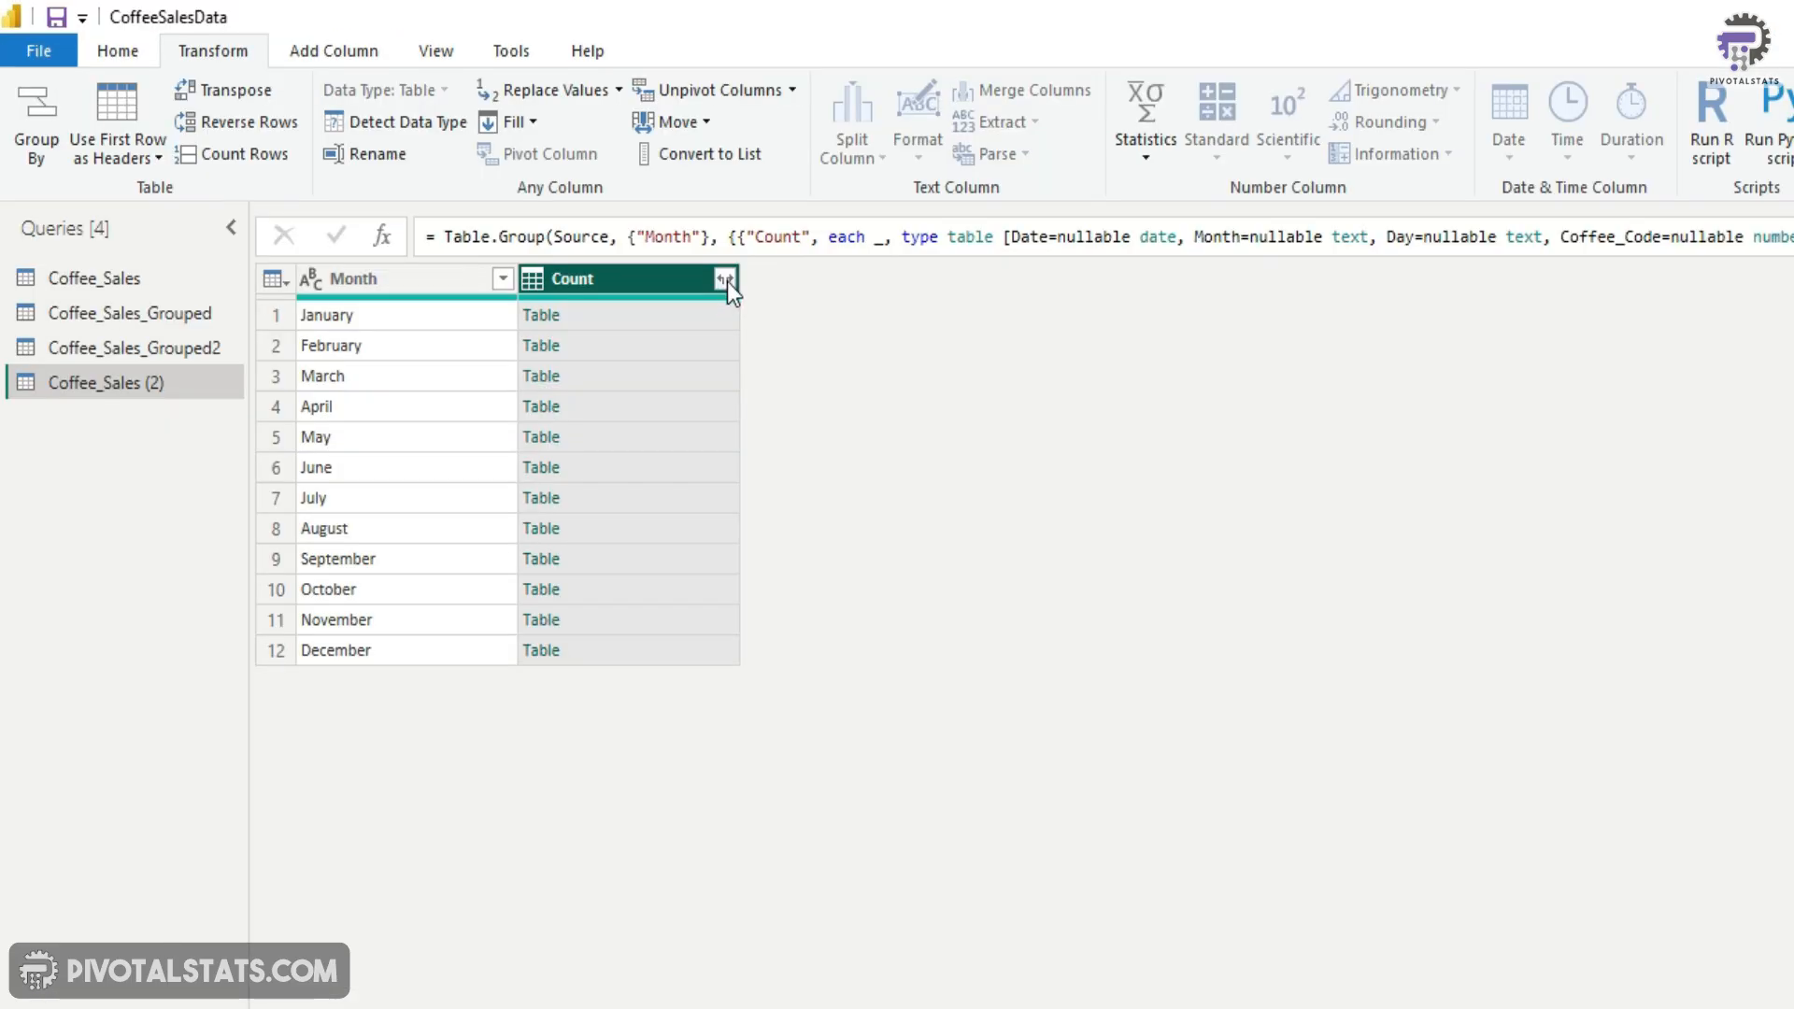
- Expand the nested tables in the Count column to only the Coffee_Code and Coffee_Name columns
left_click(726, 280)
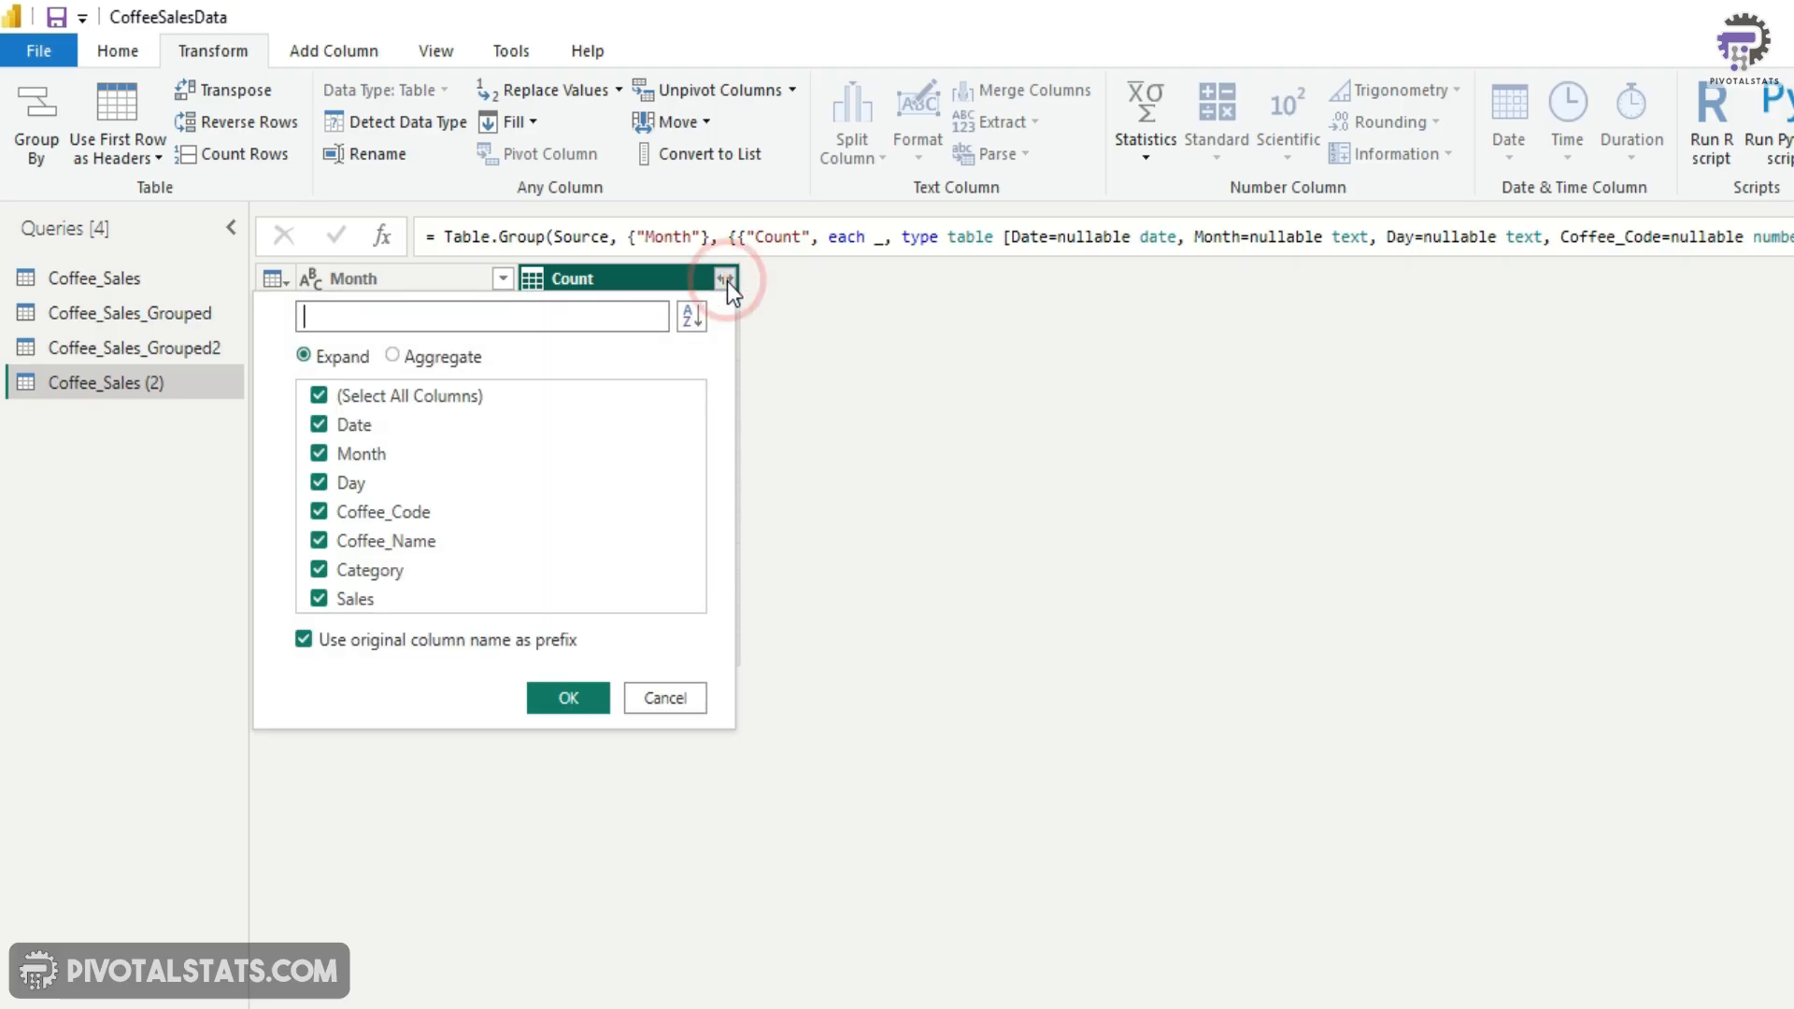
left_click(385, 408)
left_click(383, 512)
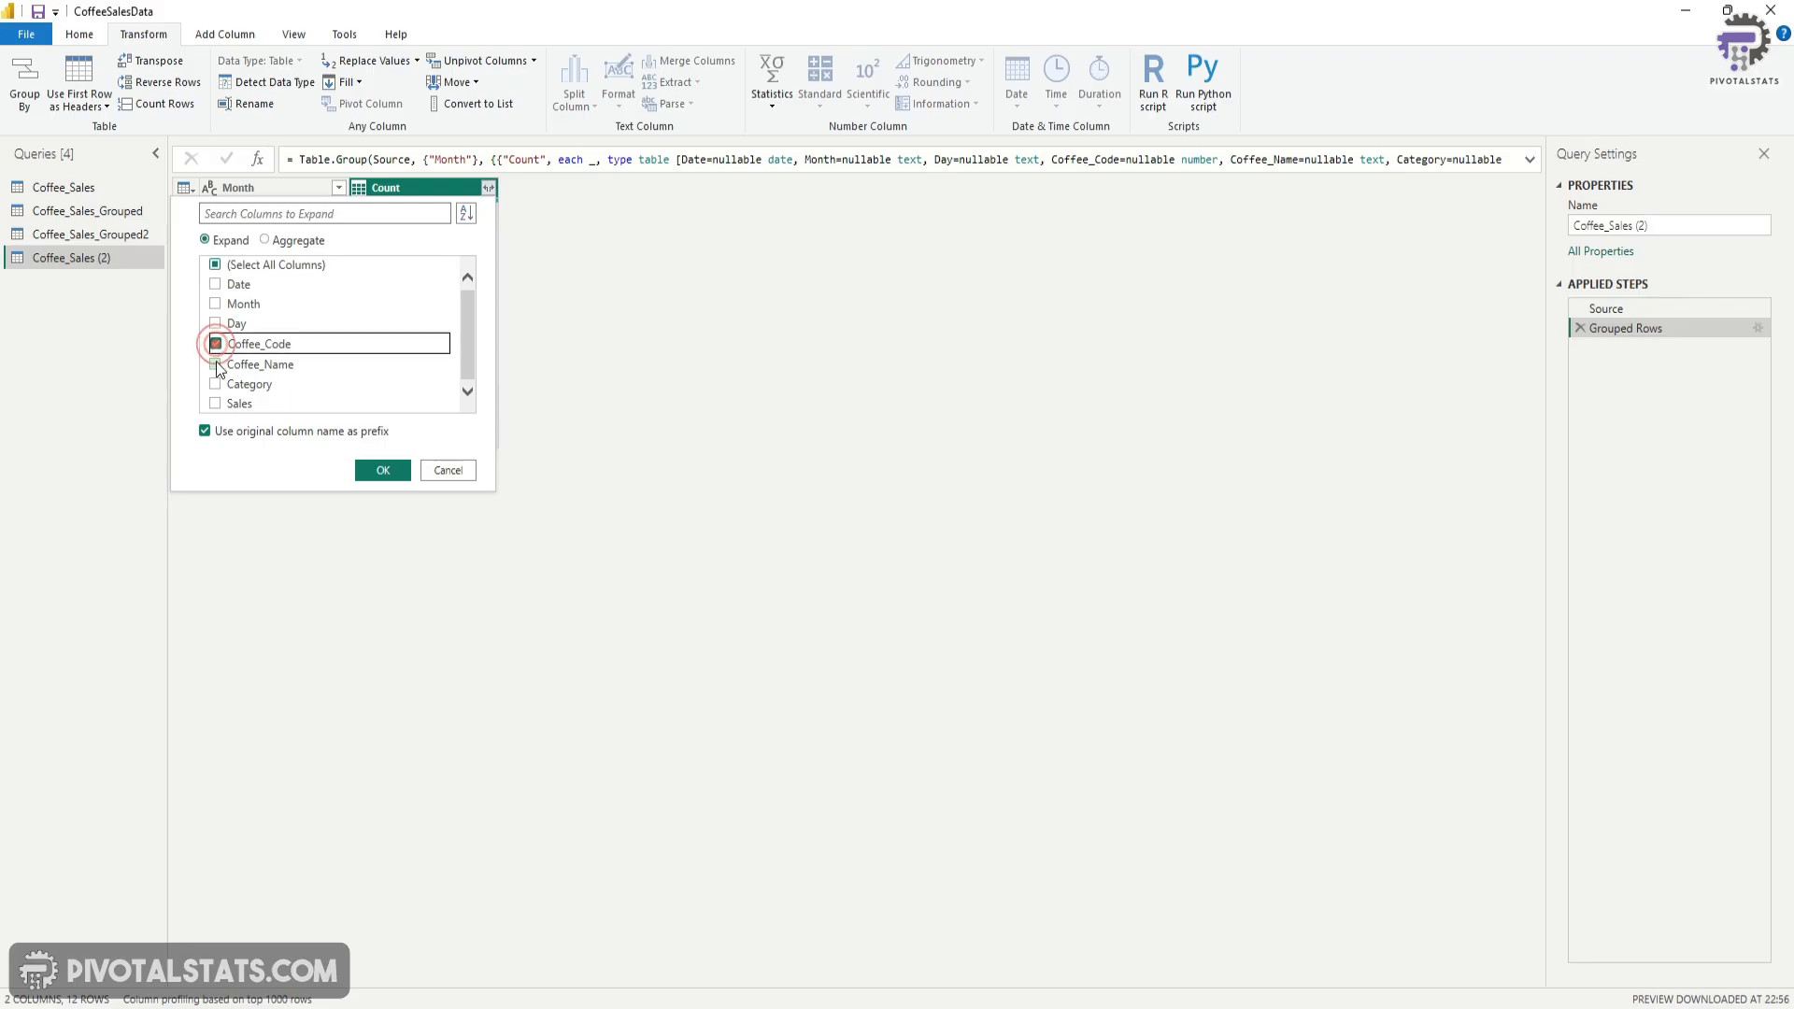
left_click(215, 364)
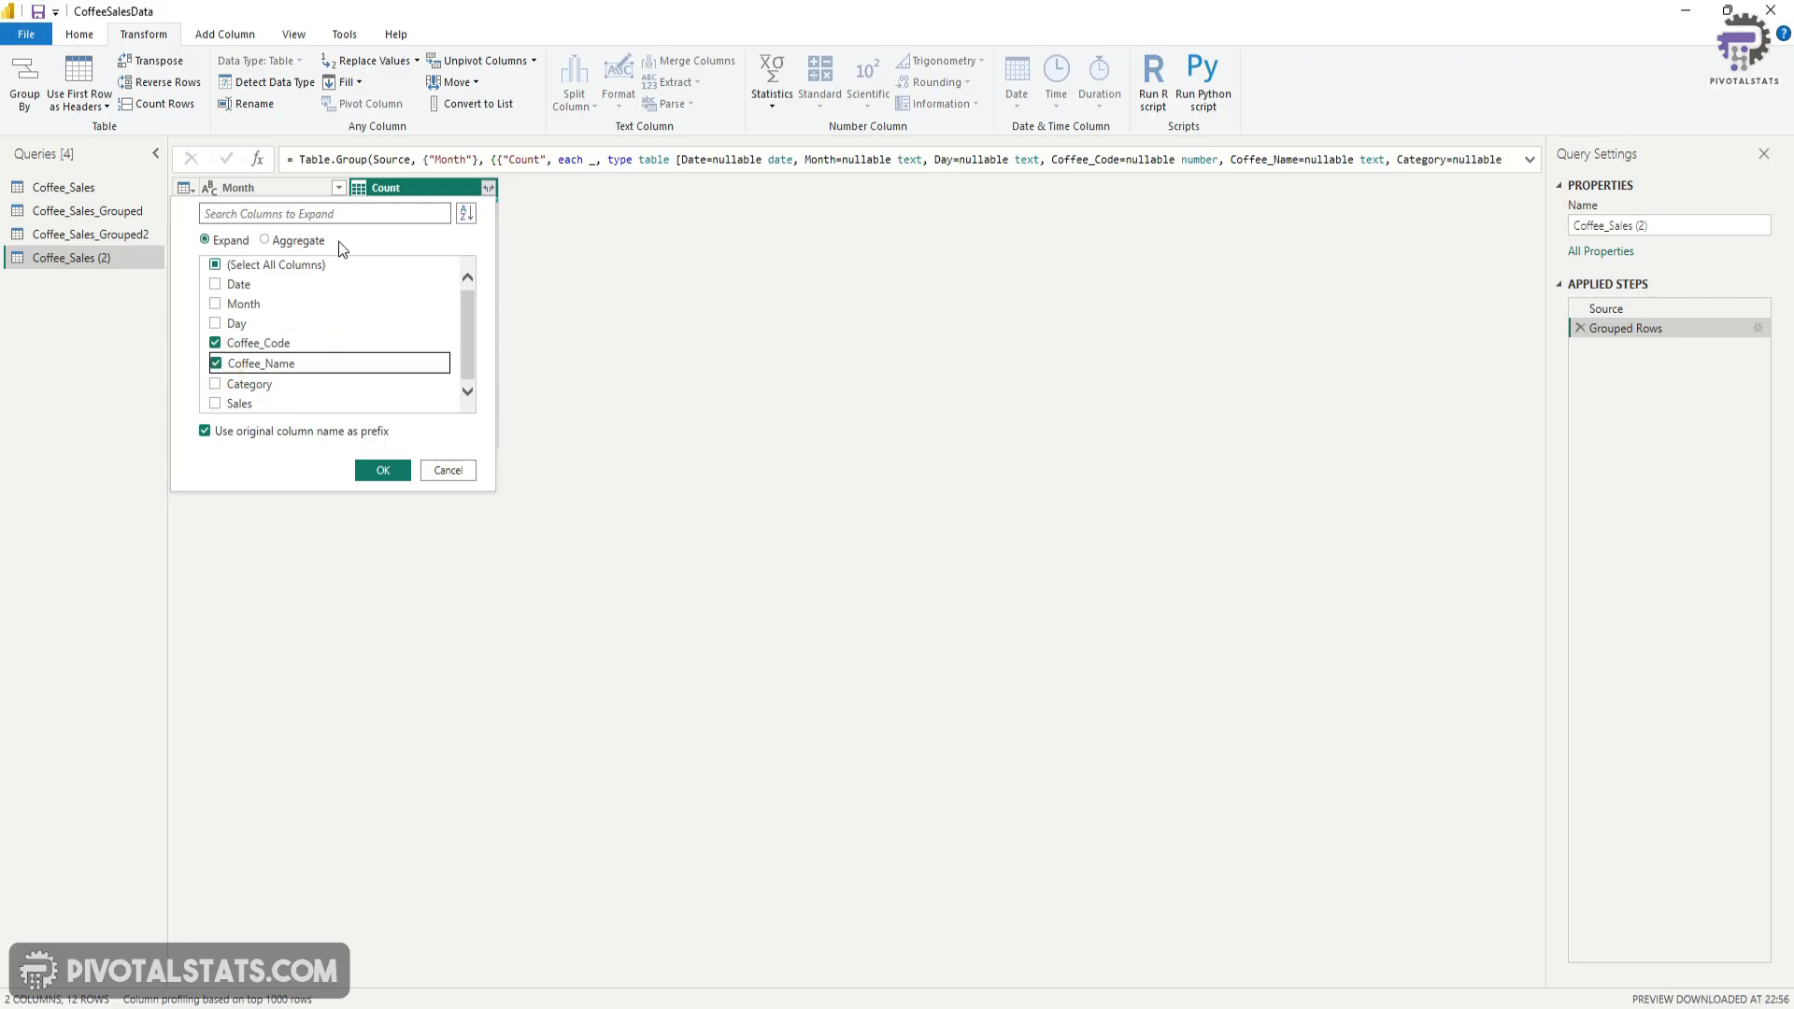
left_click(381, 471)
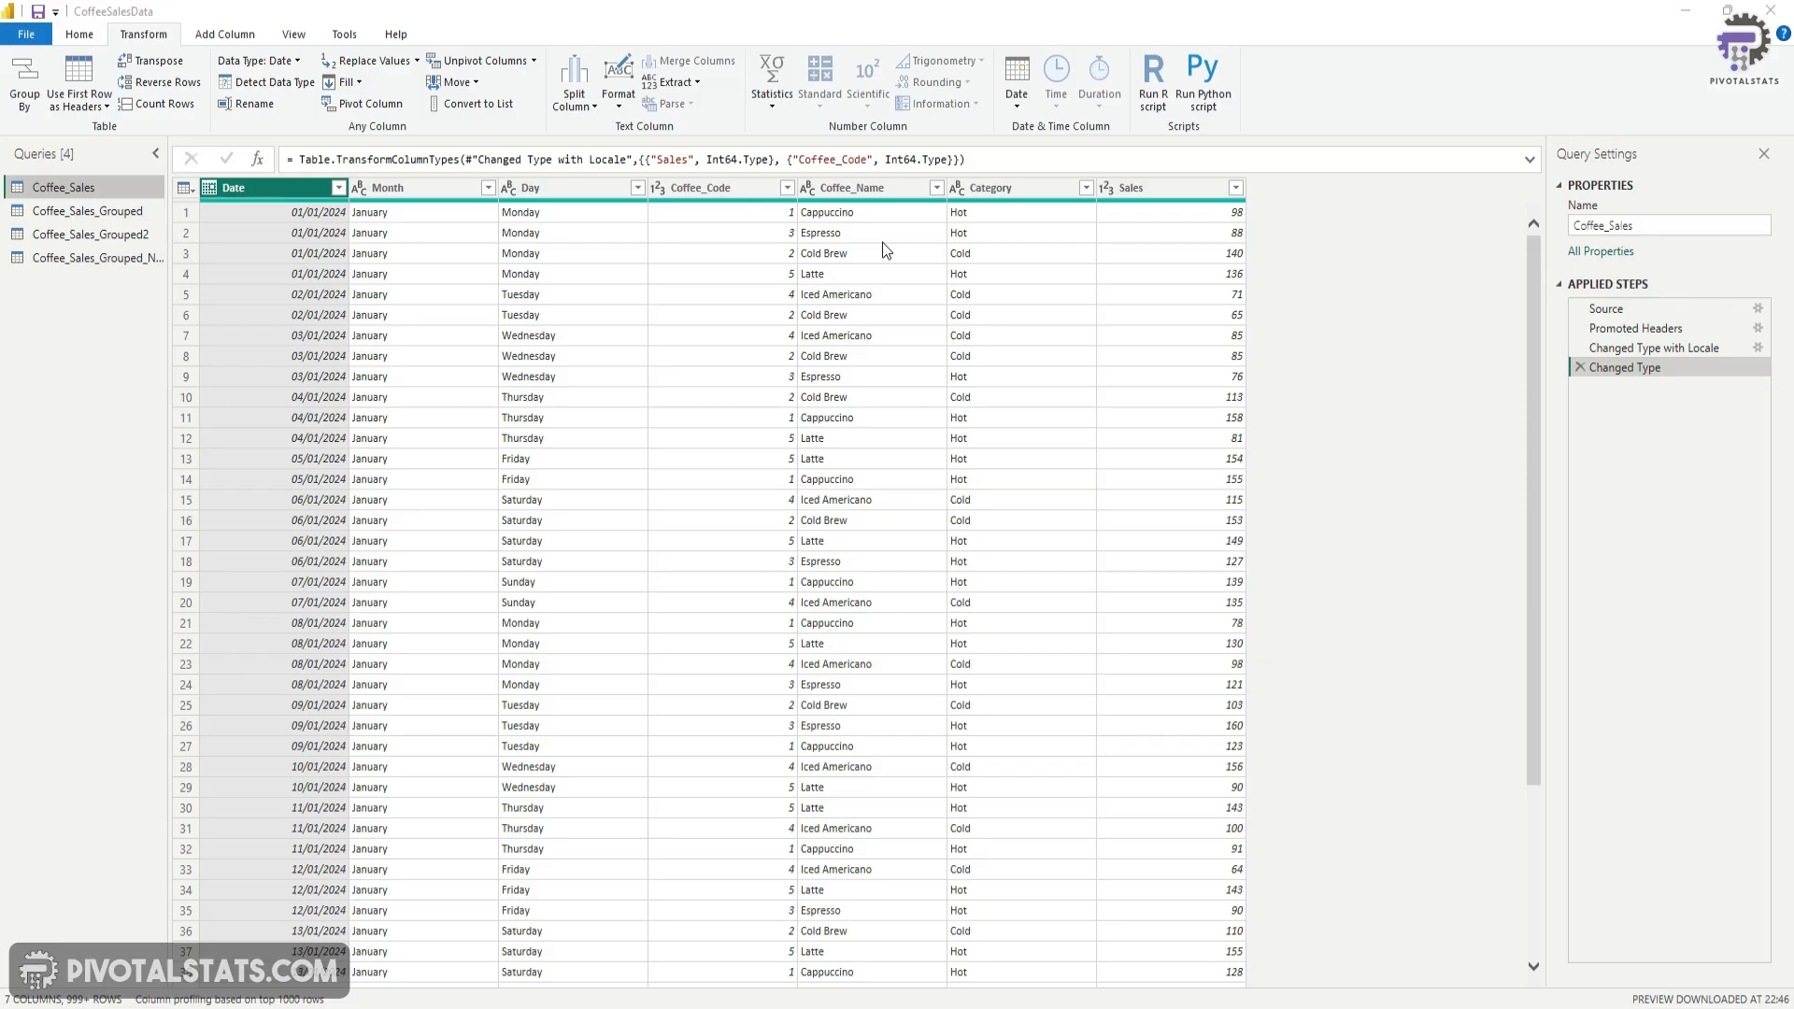
- Pivot the Coffee_Name column of the Coffee_Sales query, using Sales as the values column with Sum aggregation
left_click(860, 187)
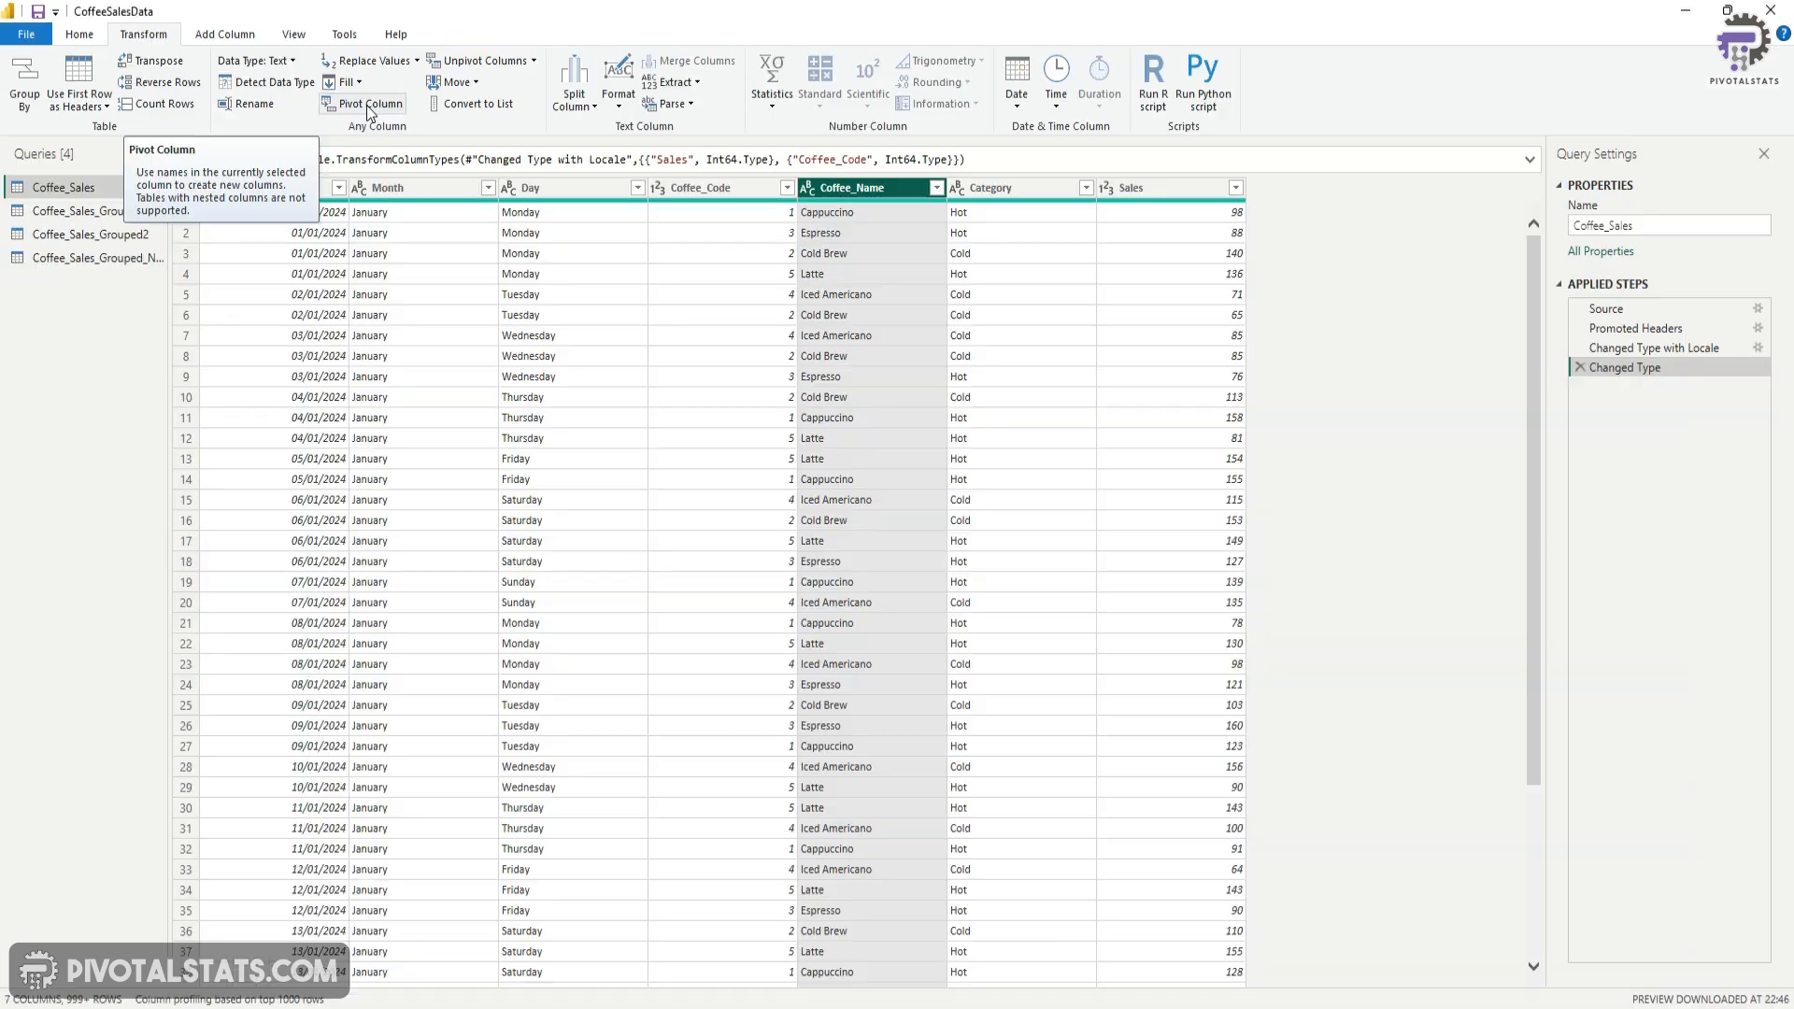
left_click(496, 145)
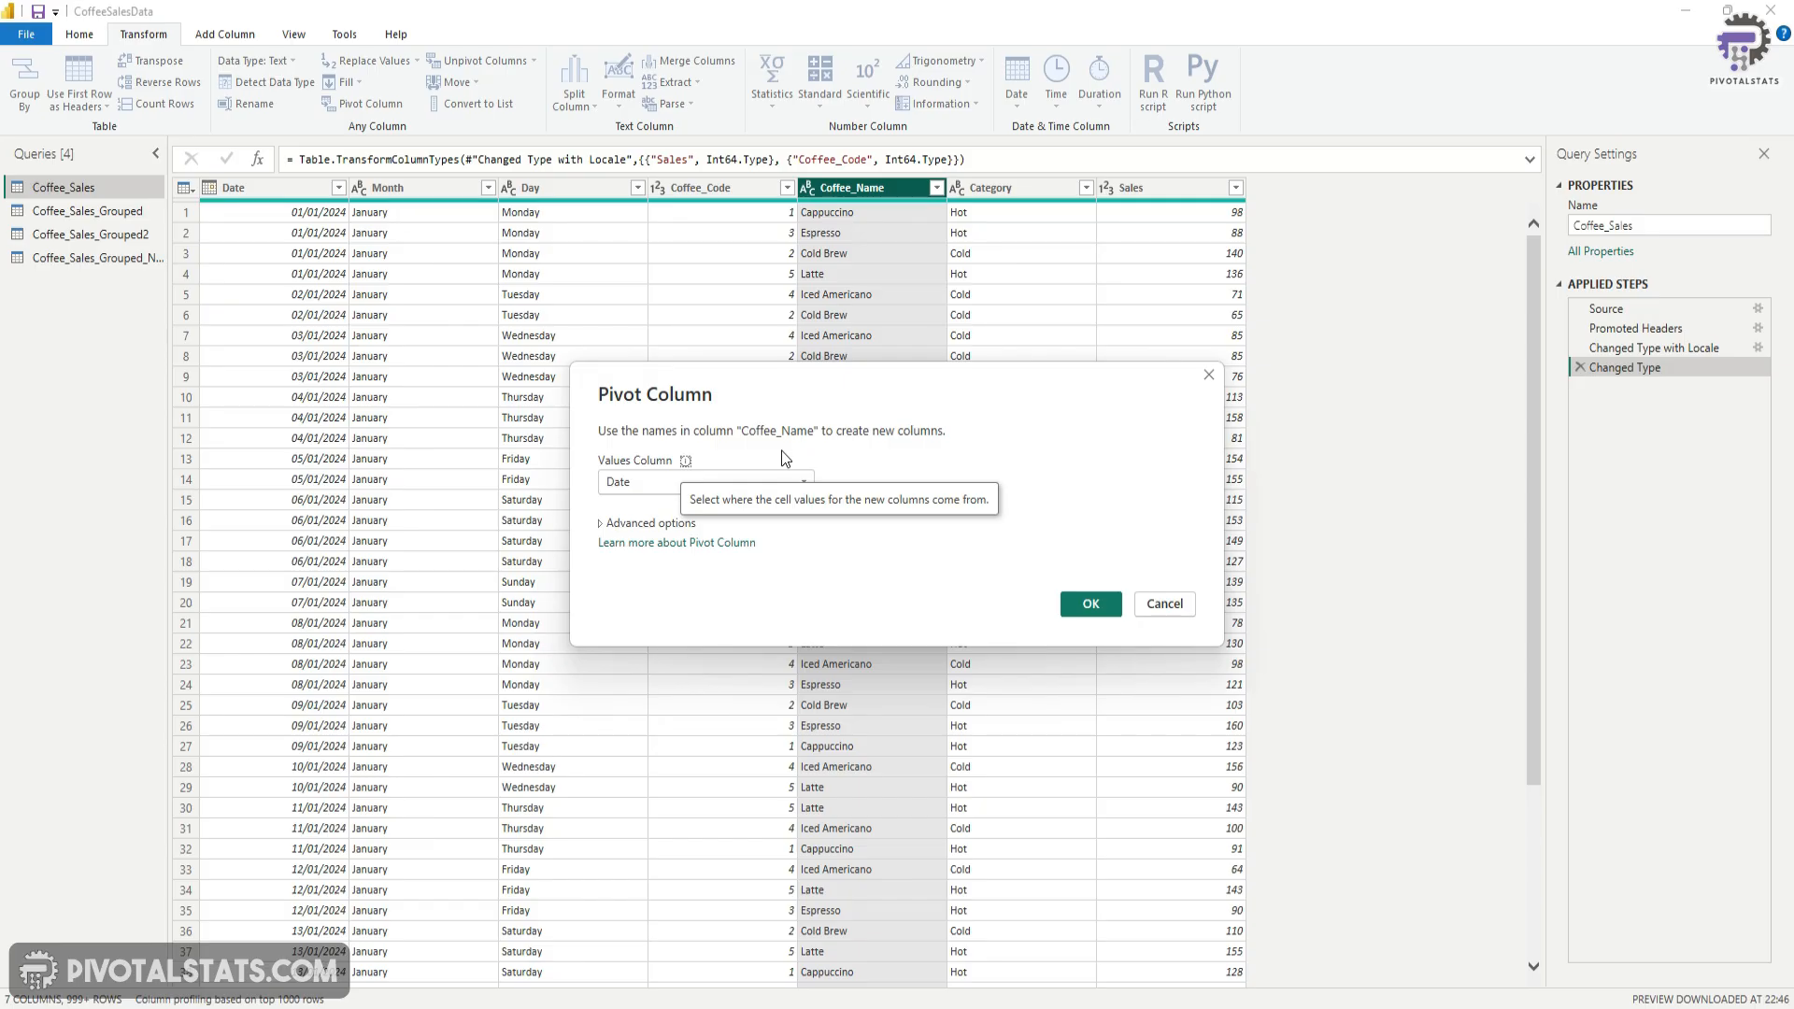
left_click(687, 481)
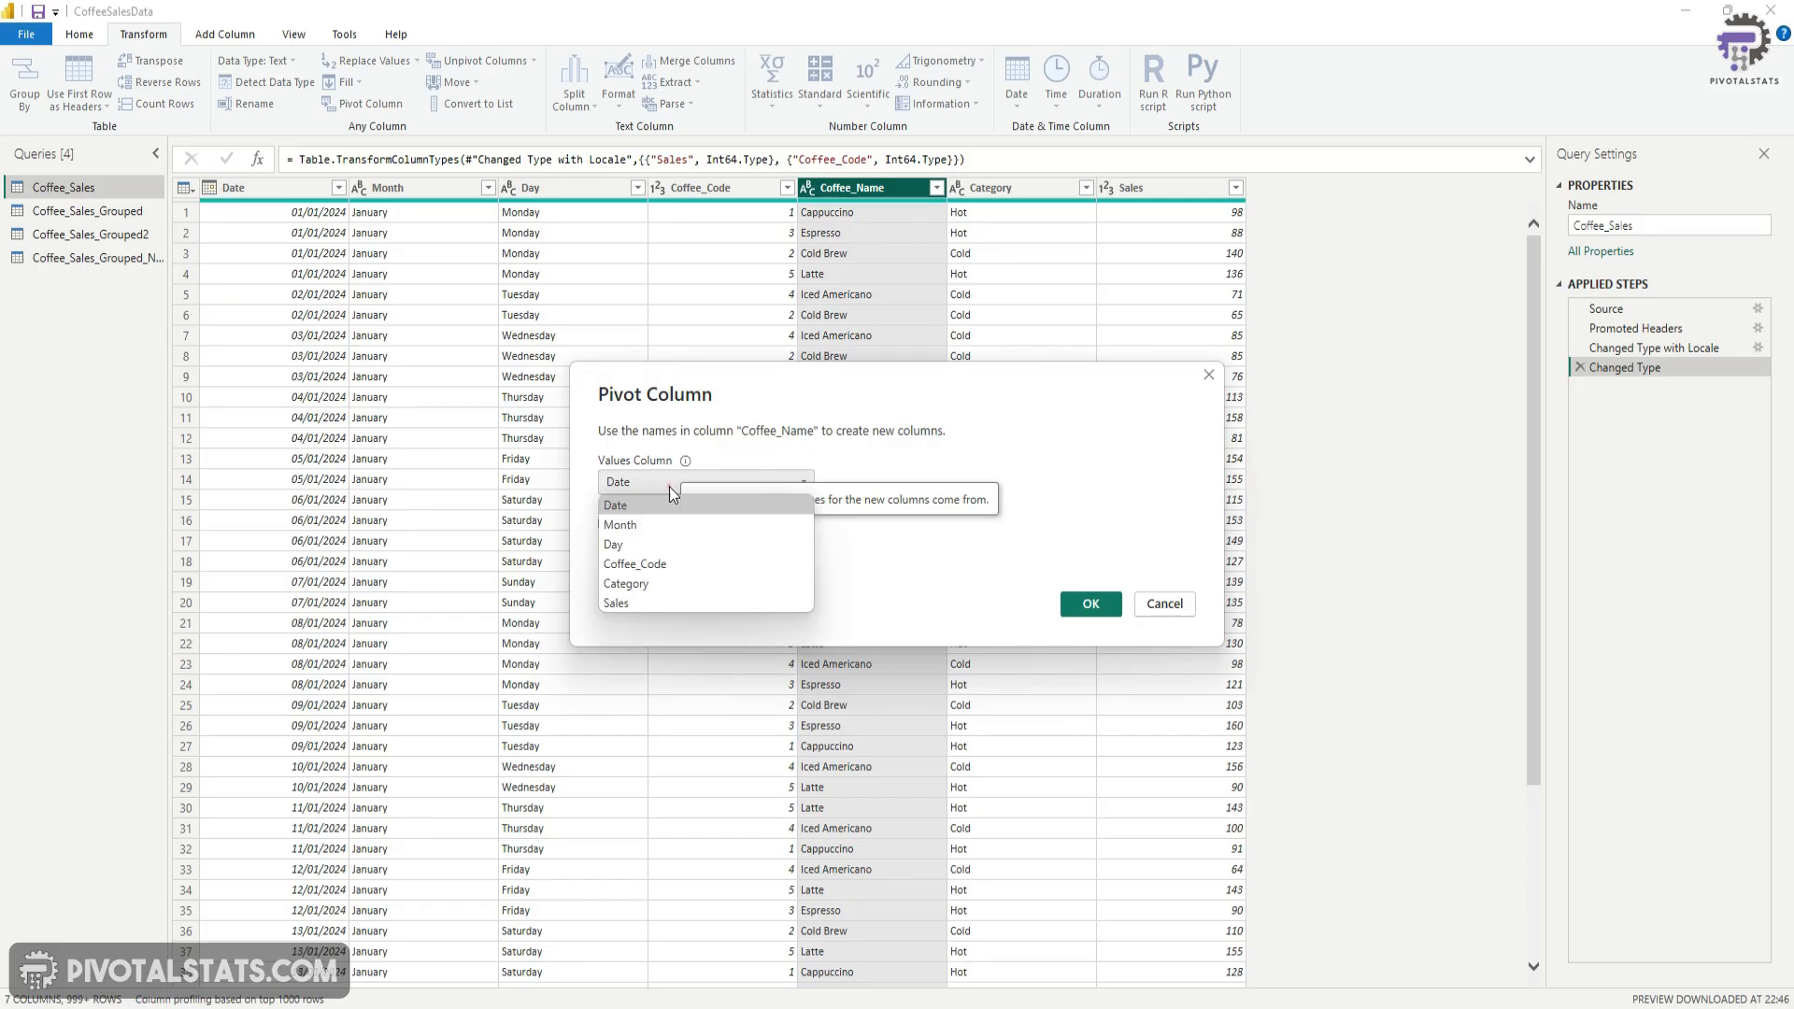
left_click(658, 603)
left_click(603, 522)
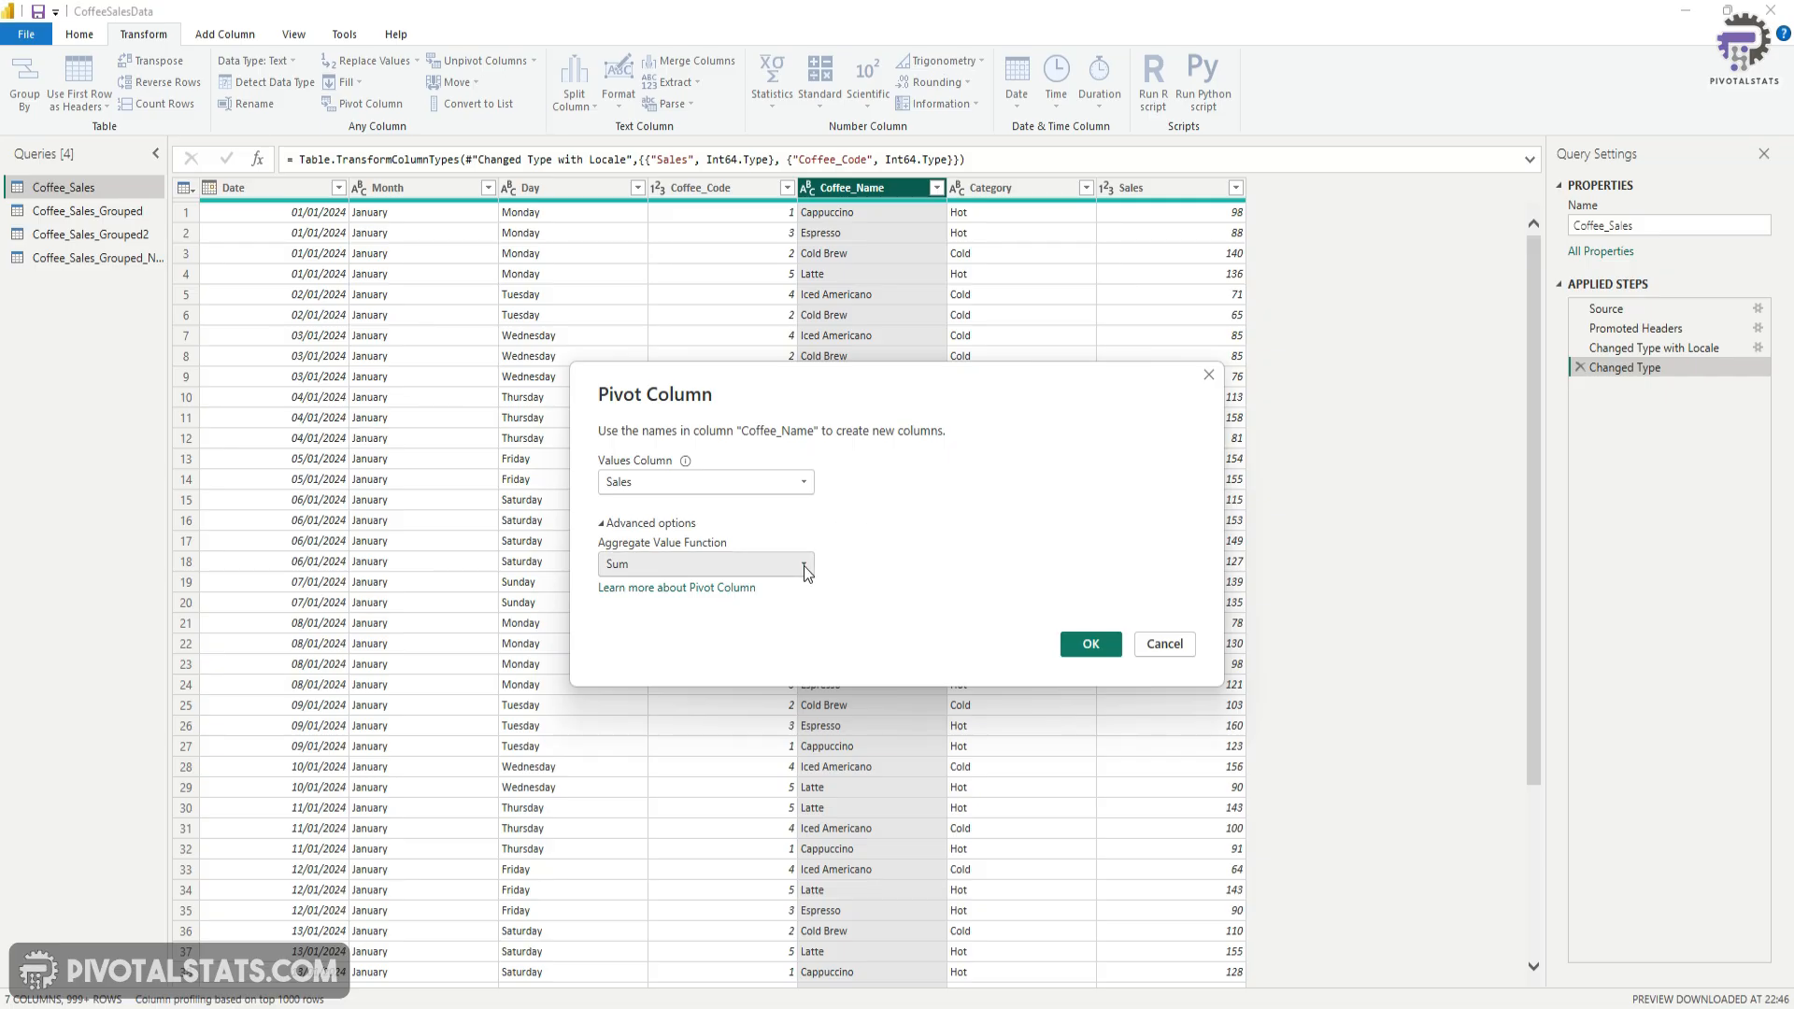
left_click(603, 522)
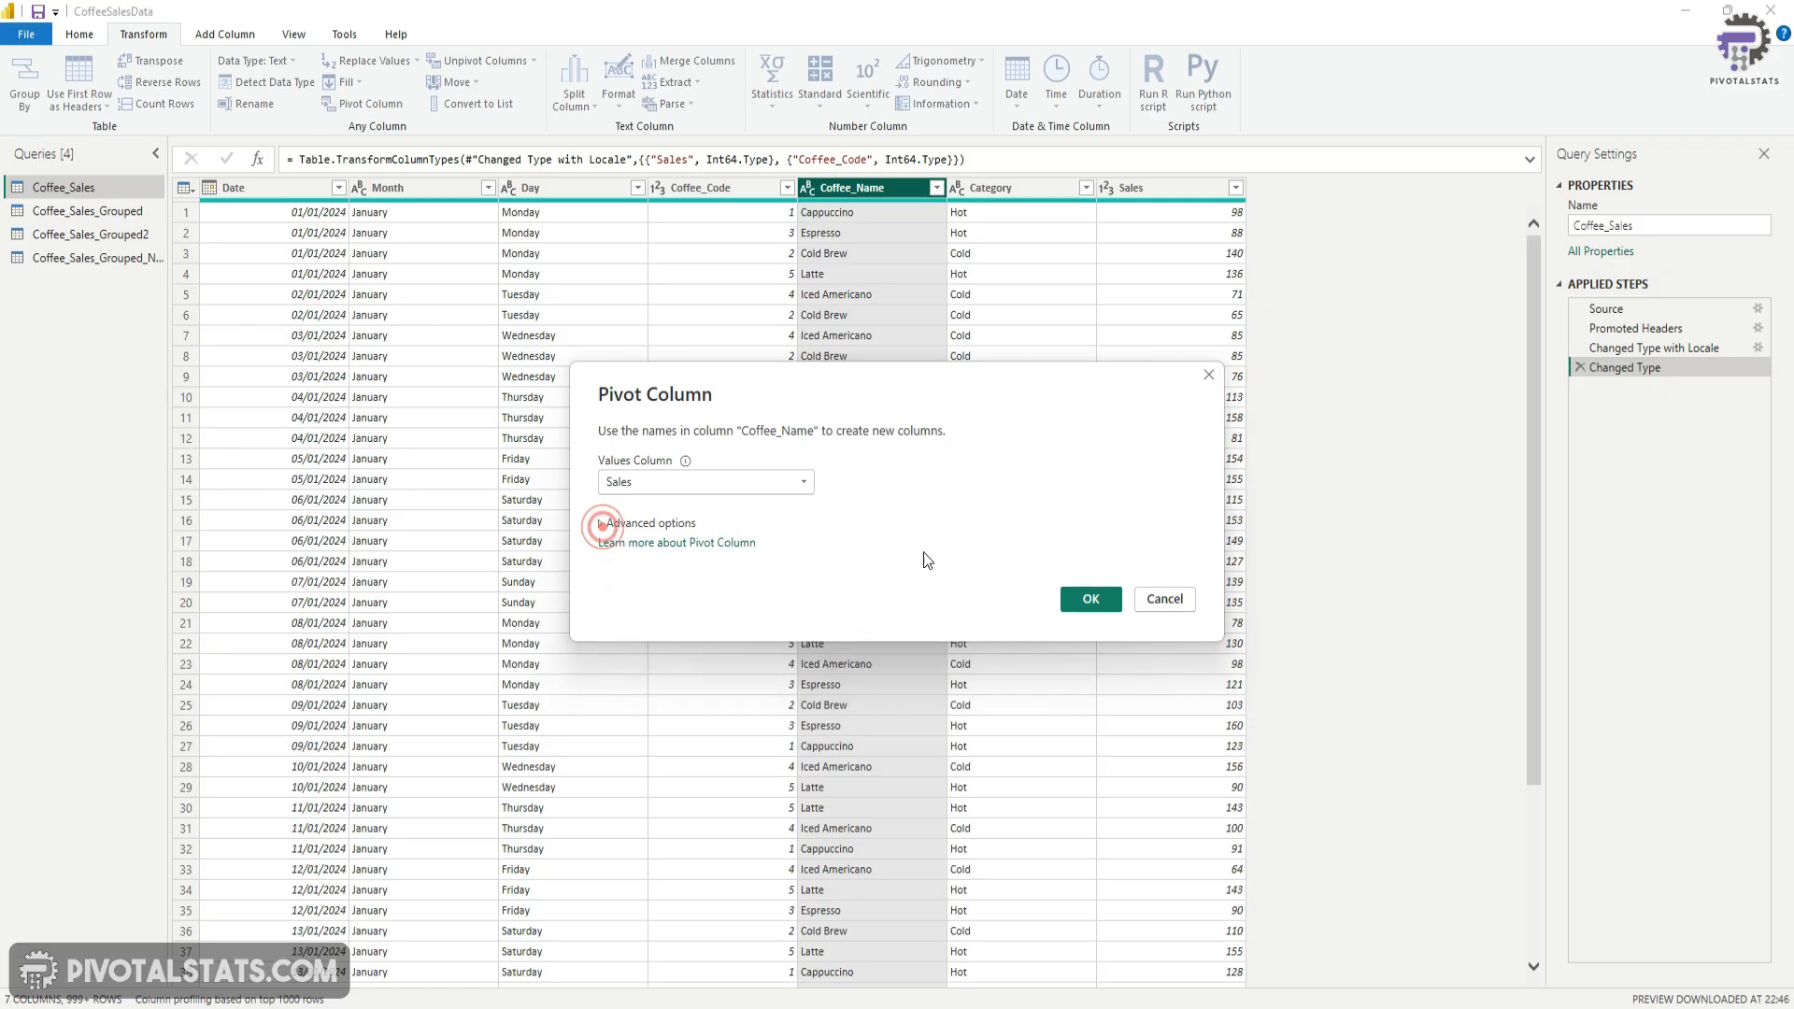
left_click(1091, 601)
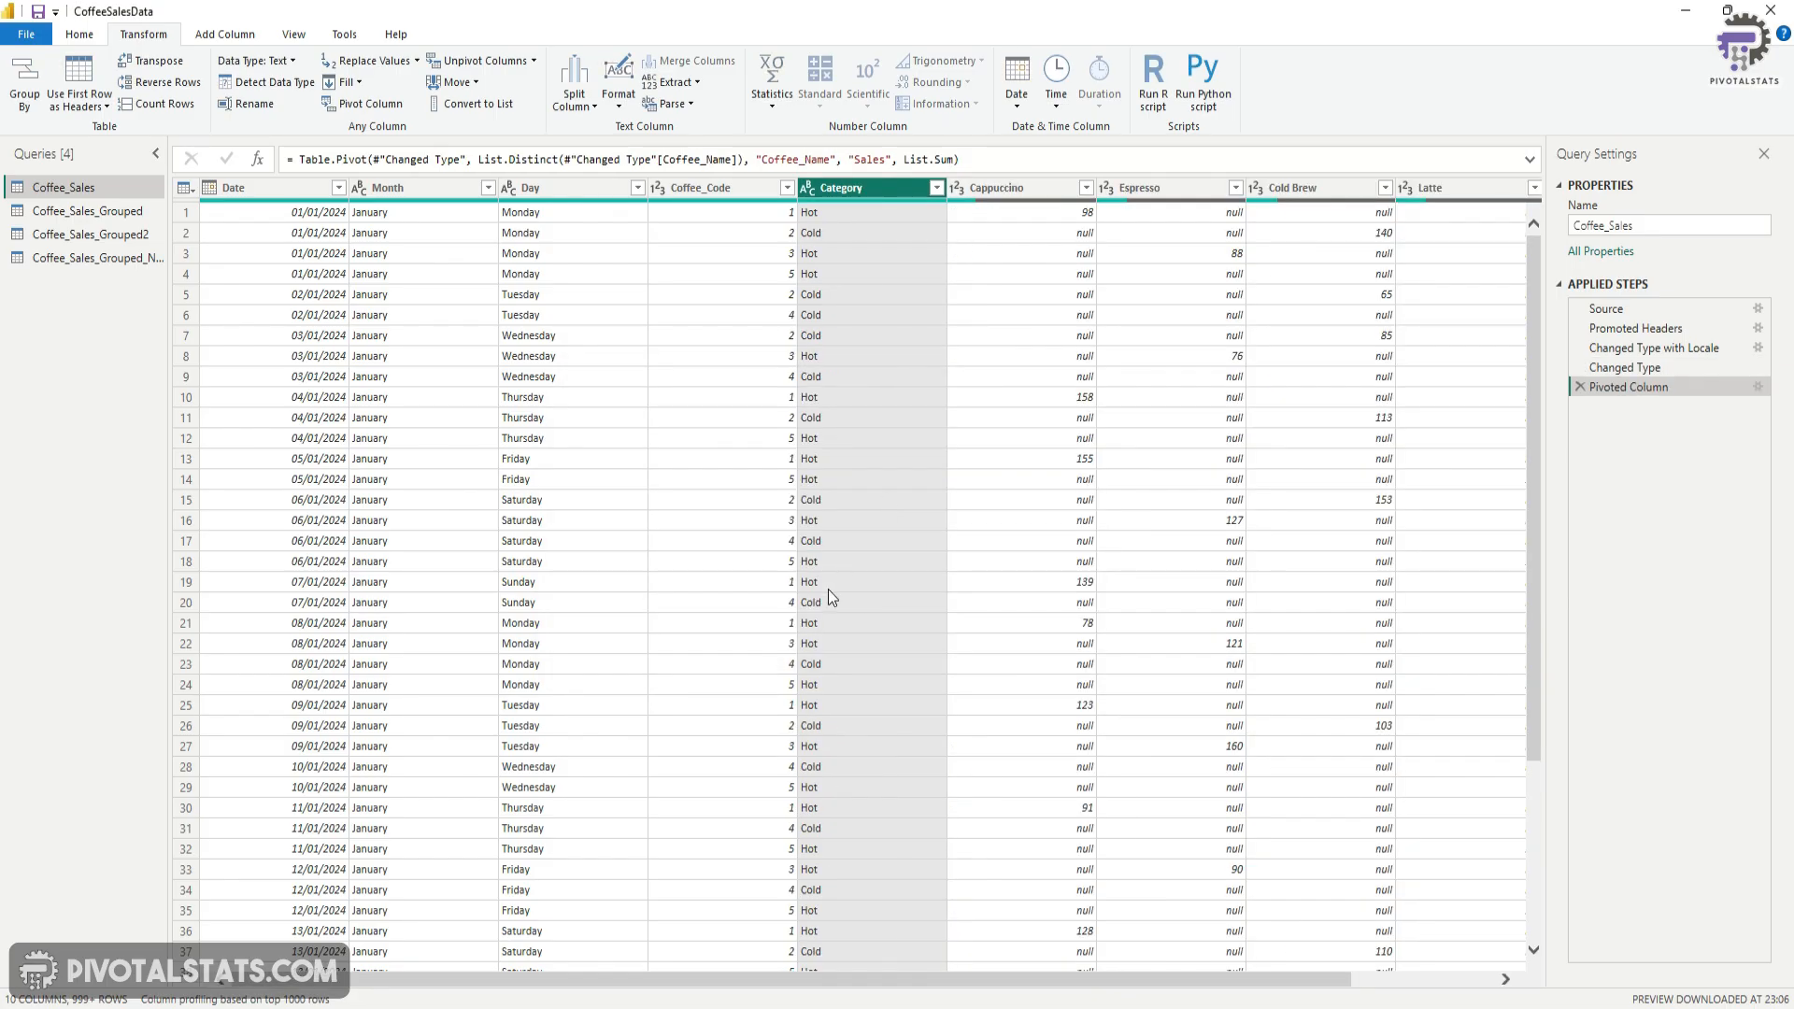
- Delete the Pivoted Column step from the Coffee_Sales query
left_click_drag(811, 979, 994, 981)
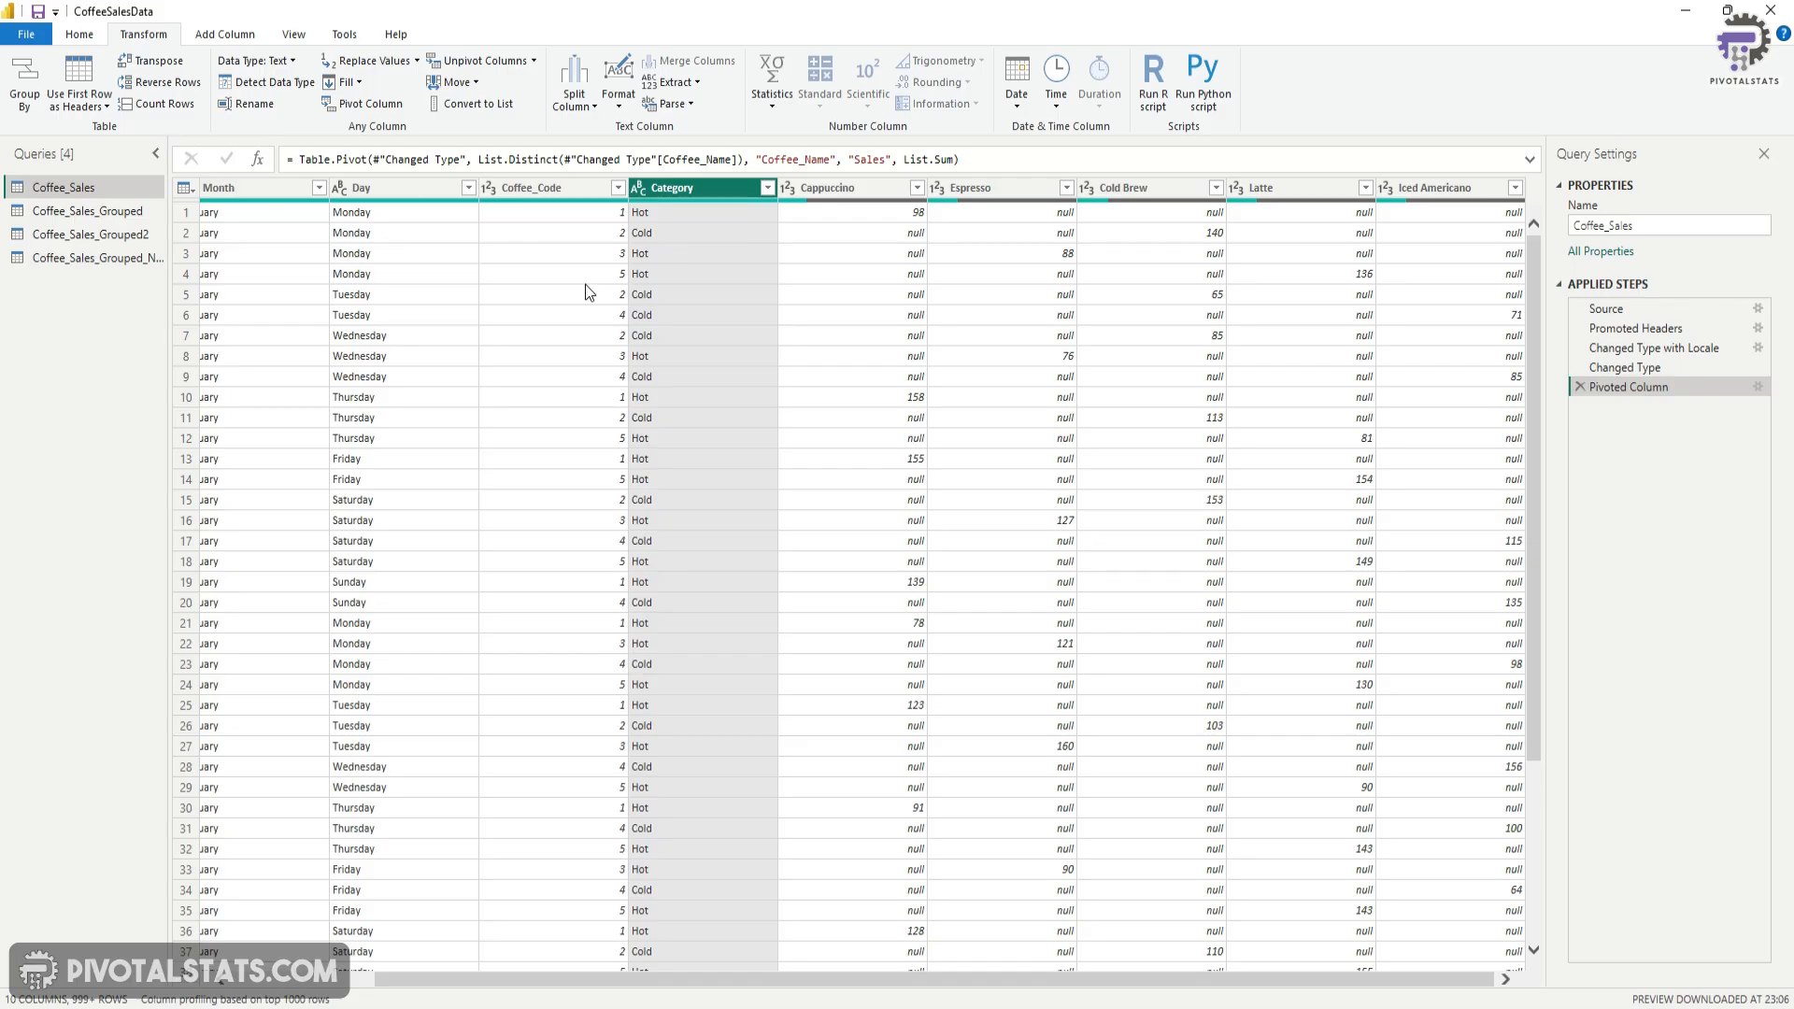
left_click(579, 192)
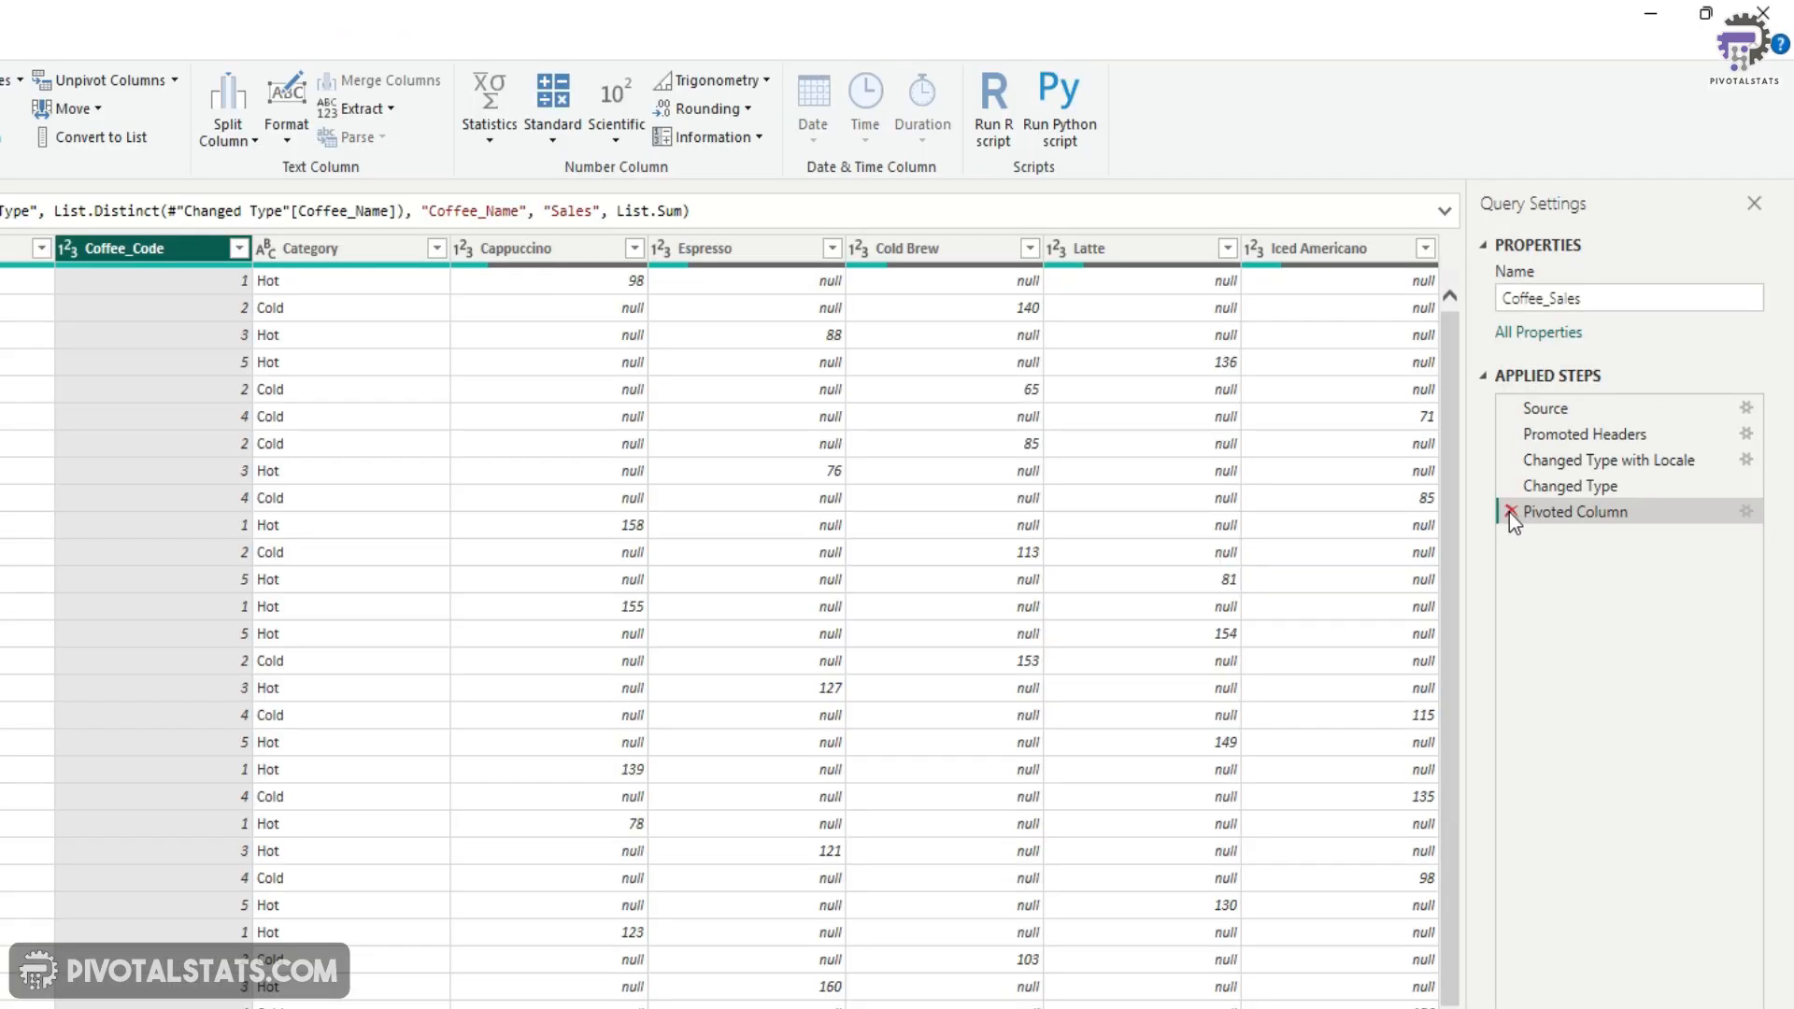
left_click(1510, 512)
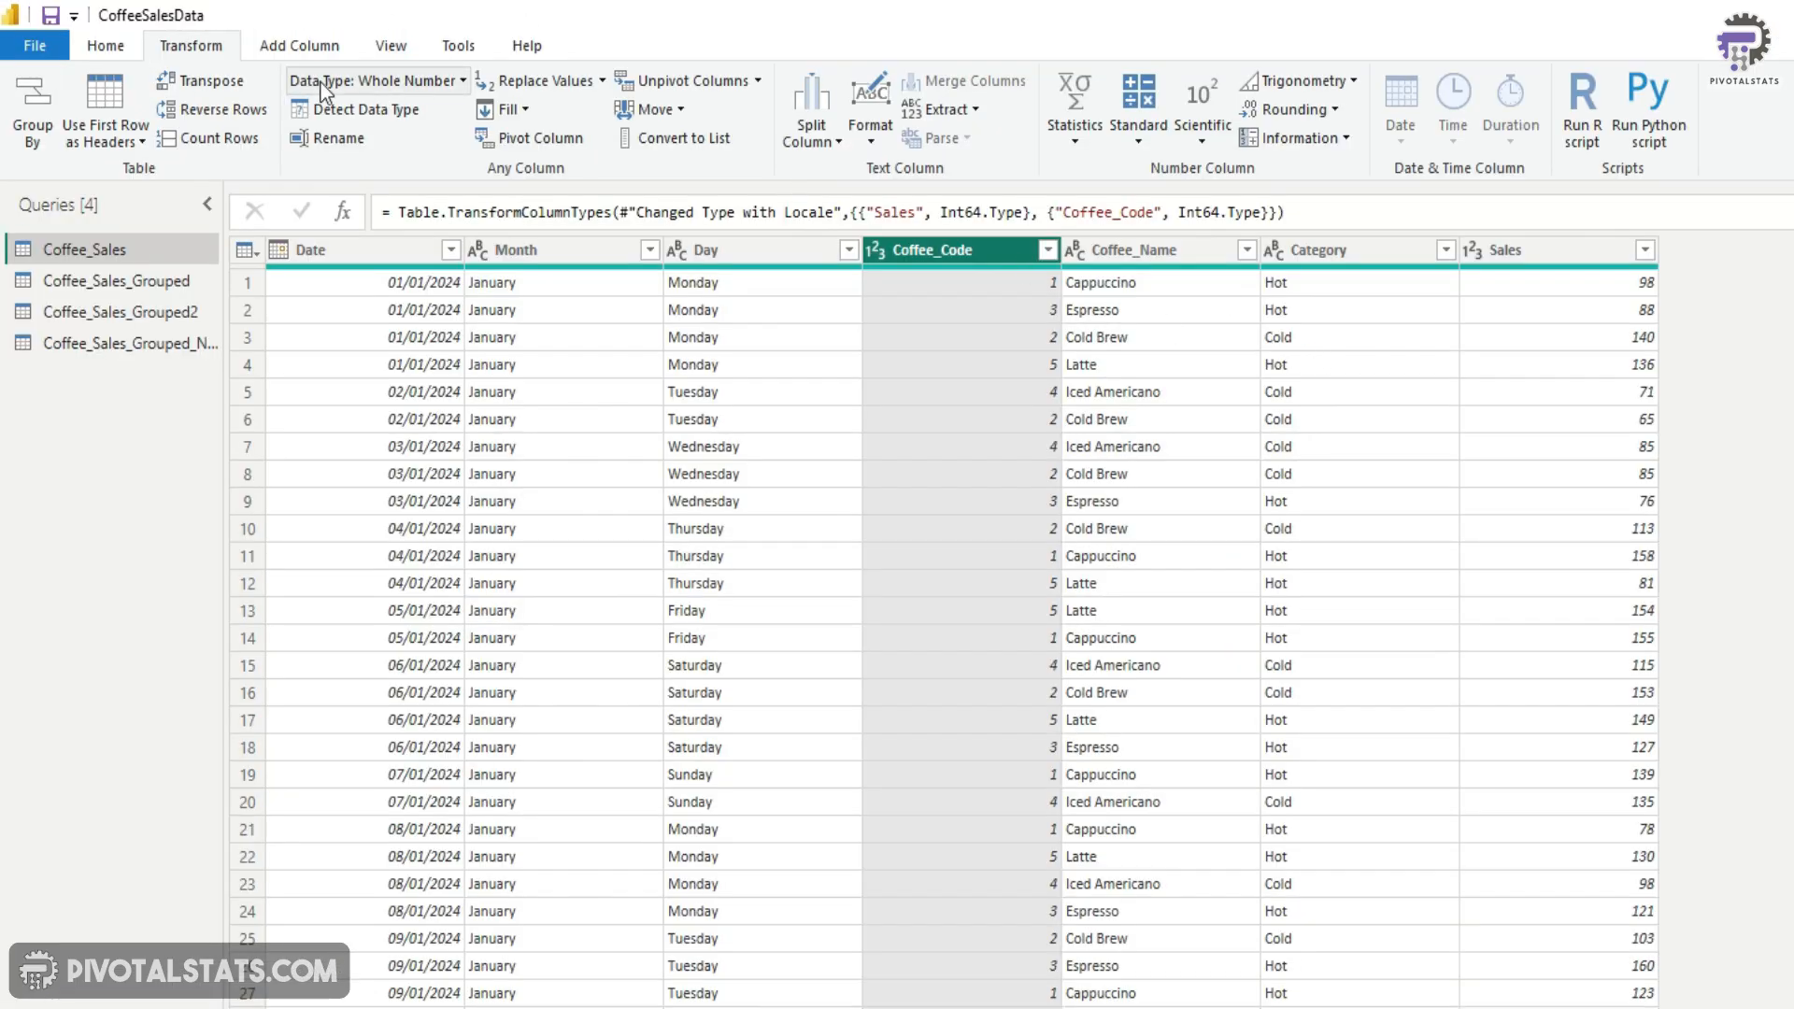
- In Coffee_Sales_PivotUnpivot, add a Coffee_Pivot column merging Coffee_Code and Coffee_Name with the custom separator "_", and remove the two original columns
left_click(298, 46)
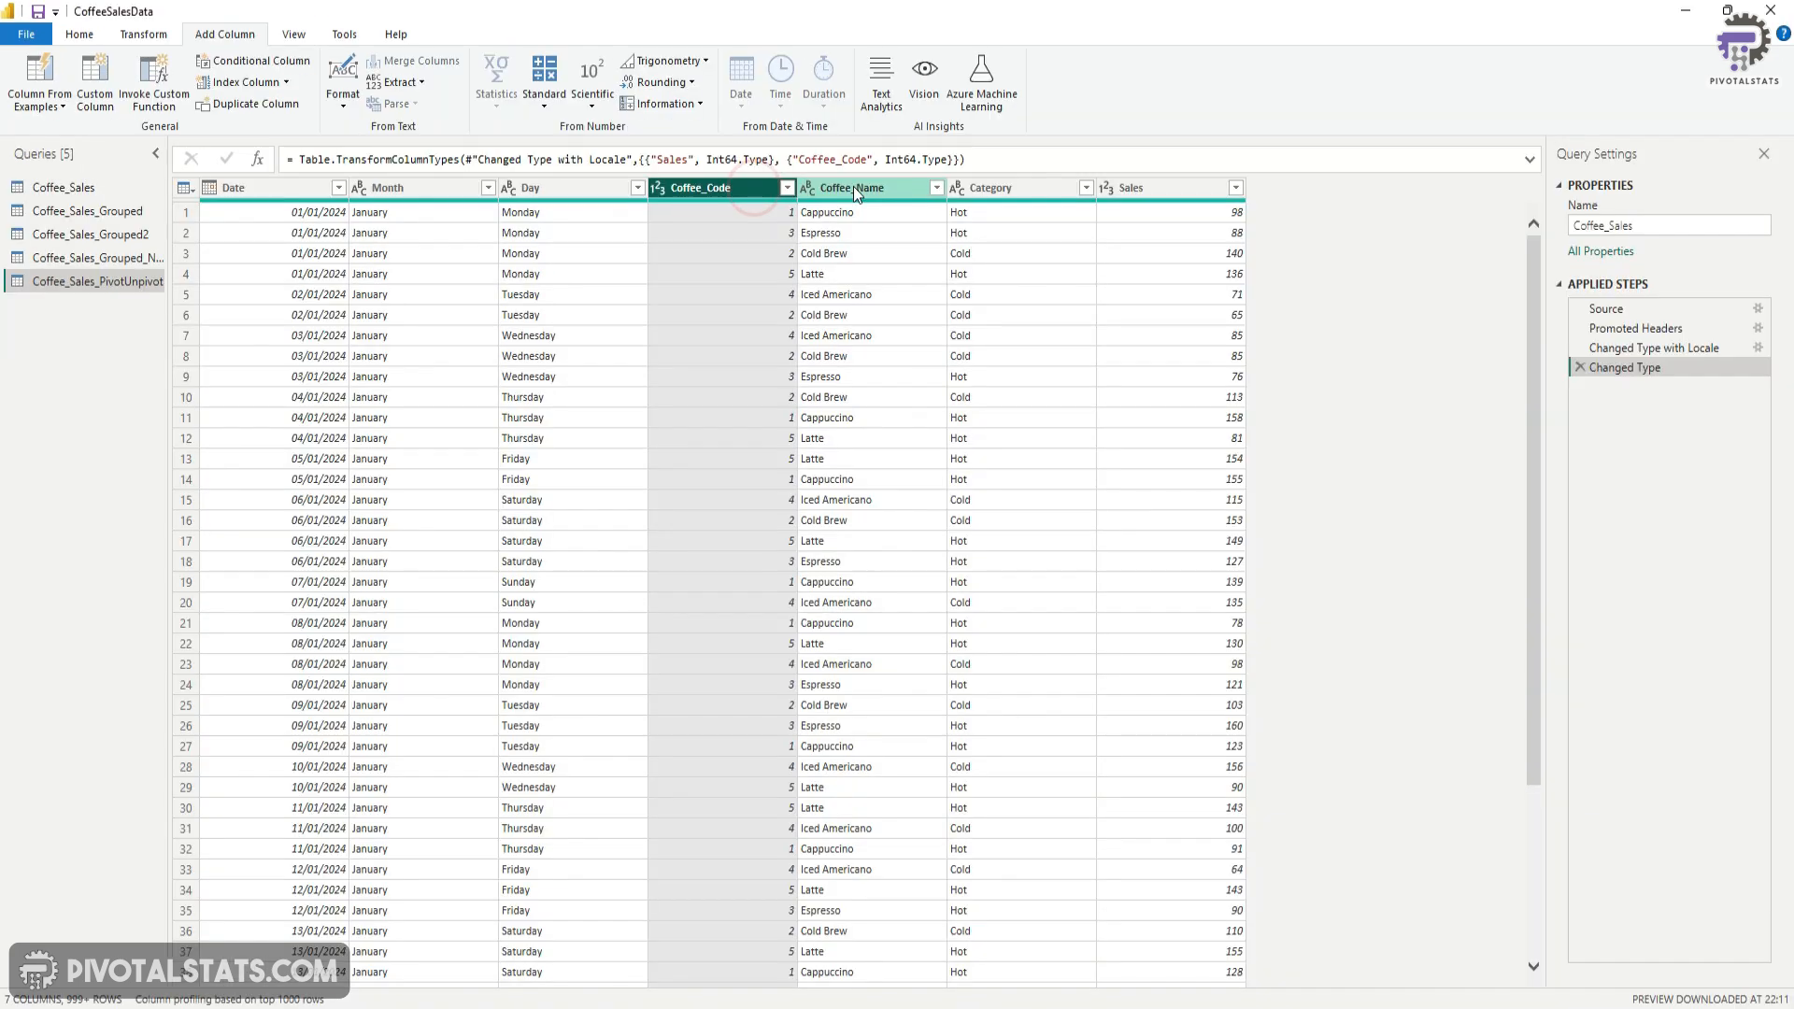
left_click(1136, 249)
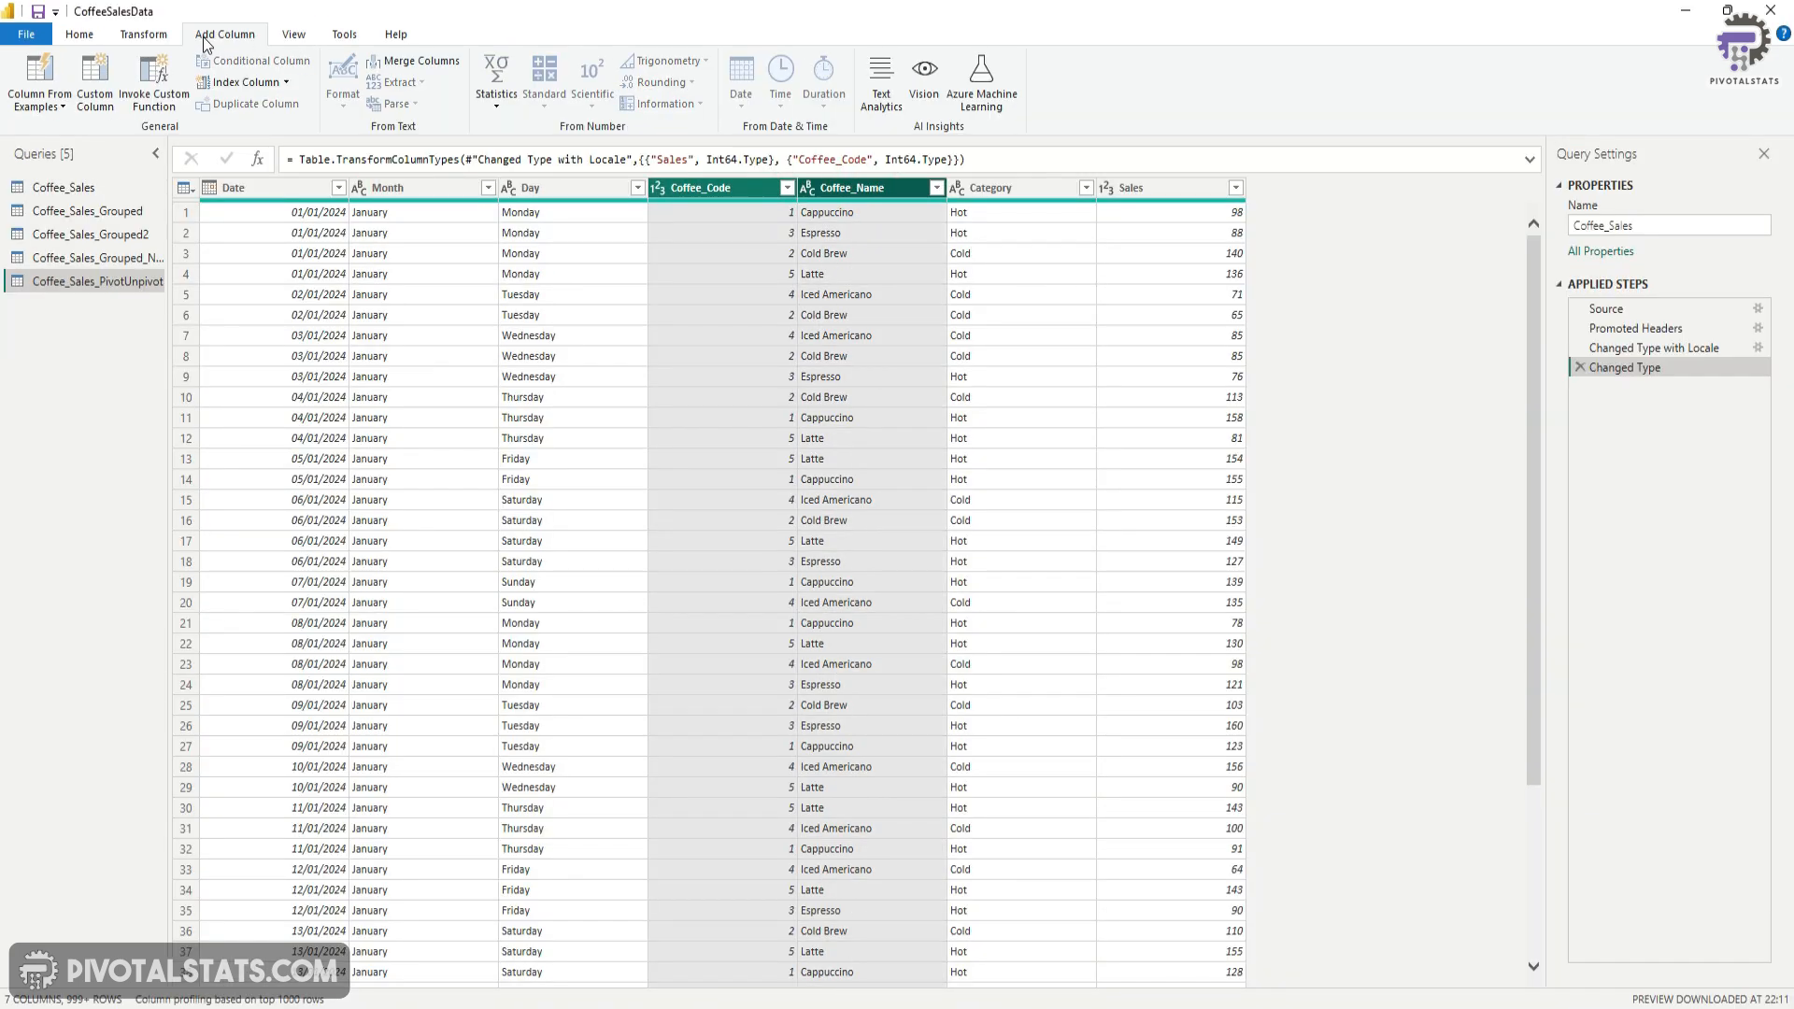
left_click(411, 62)
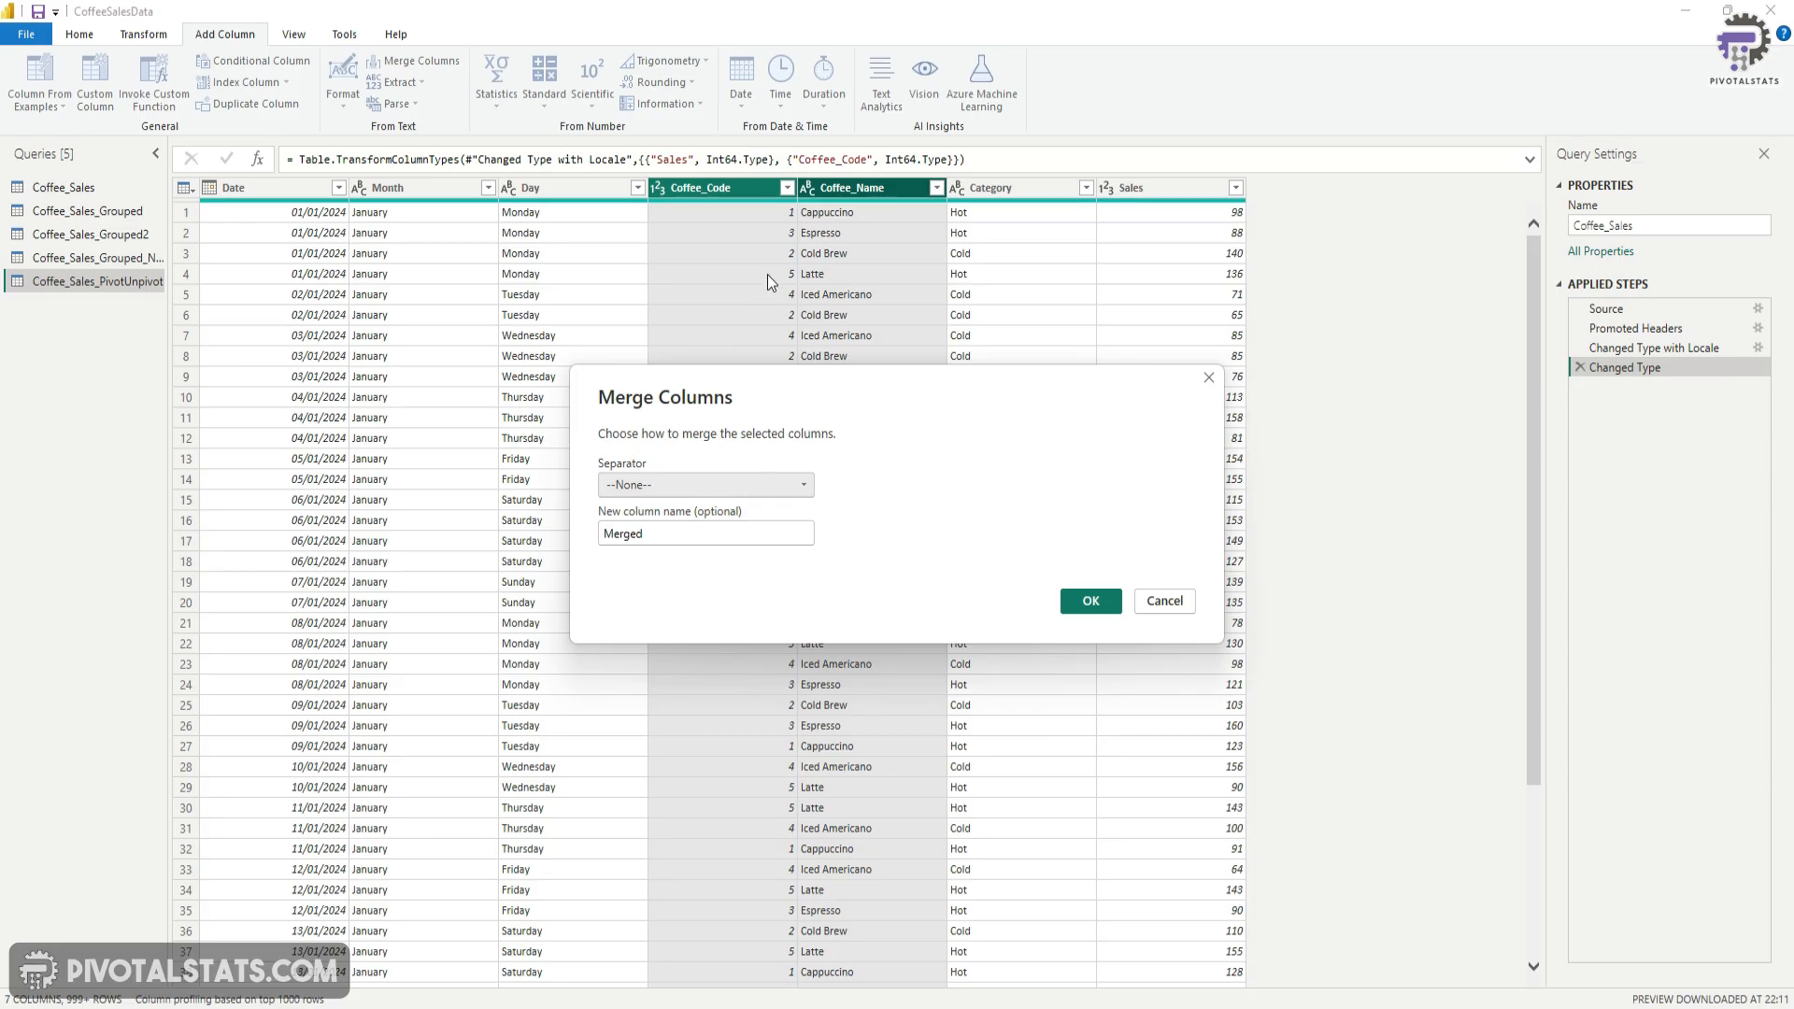
left_click(787, 484)
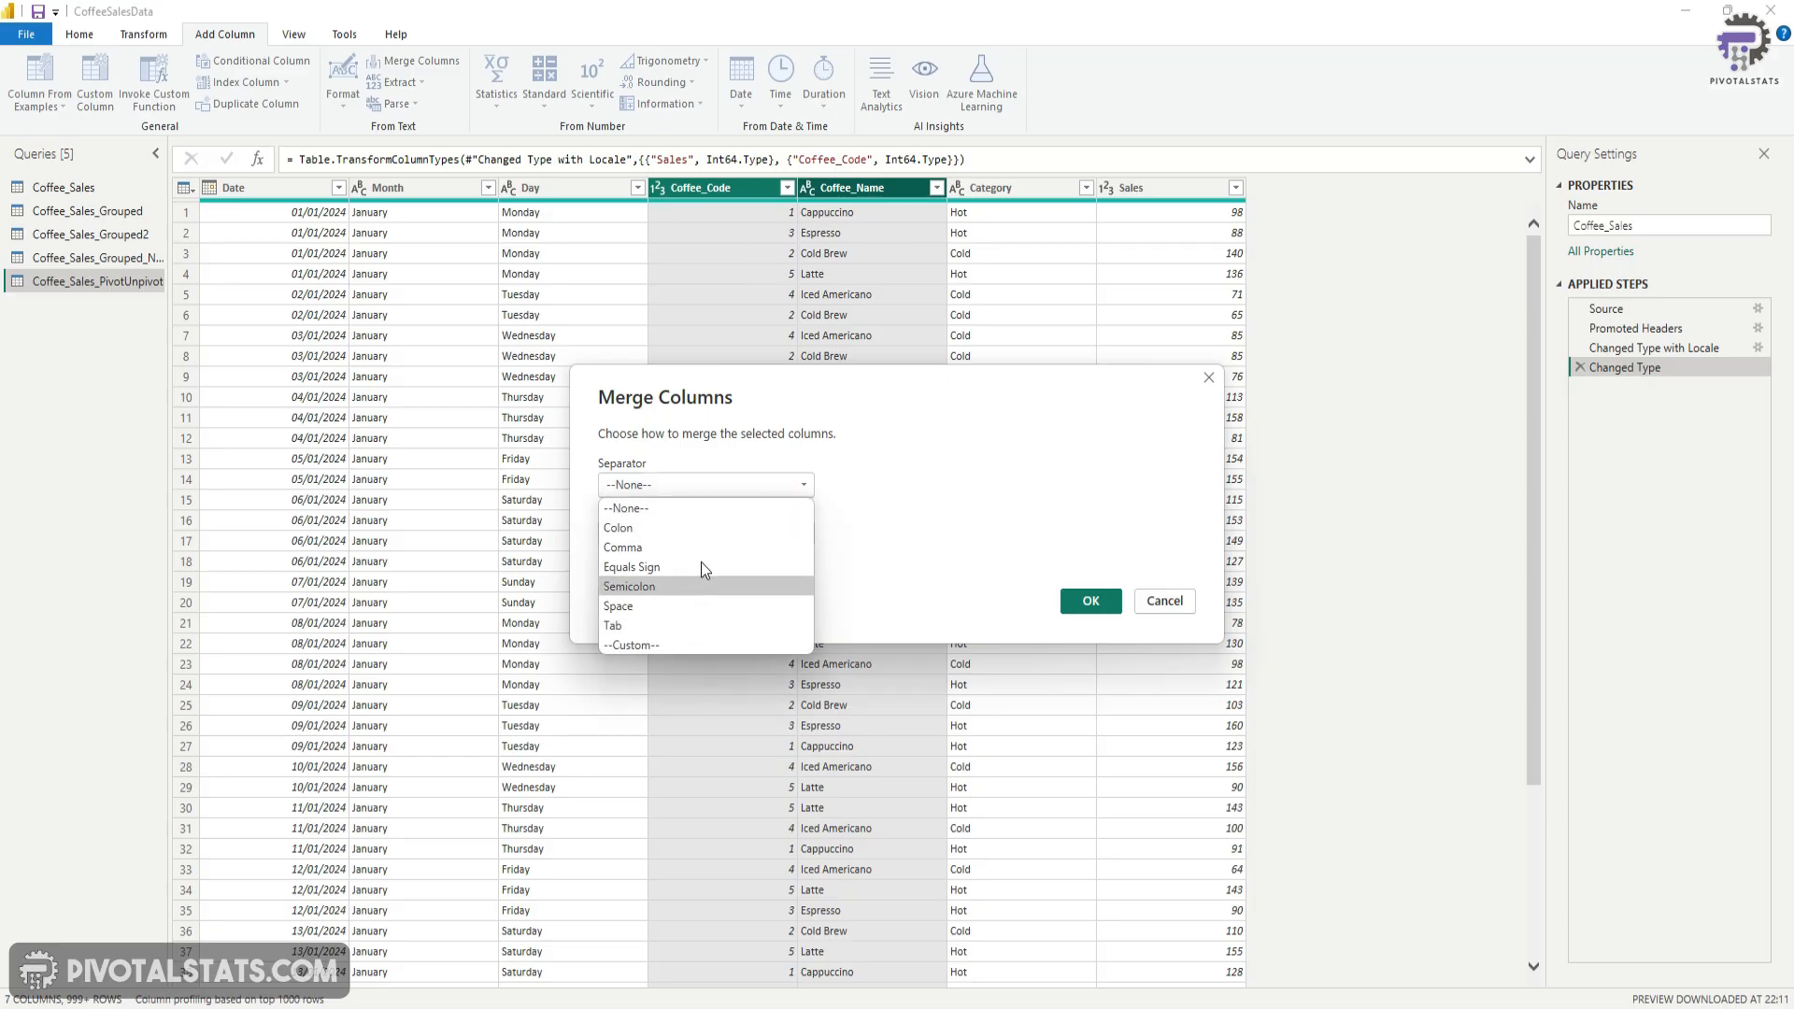
left_click(694, 647)
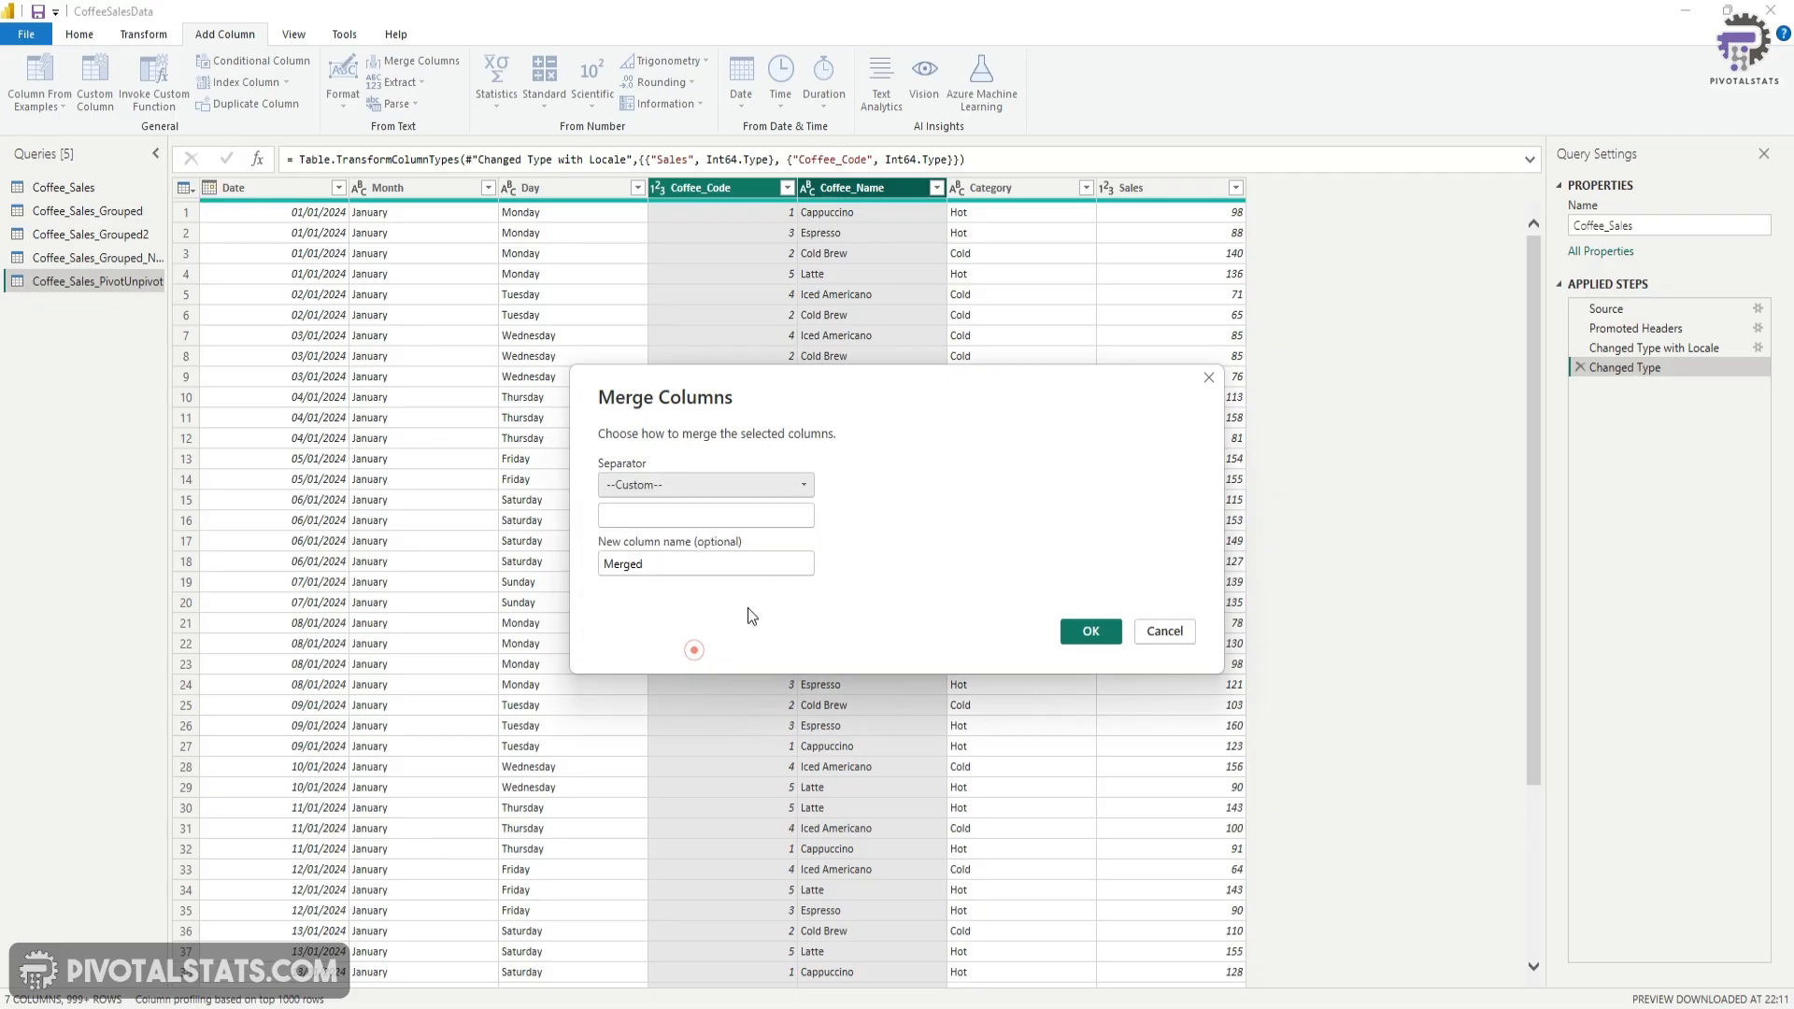
left_click(752, 516)
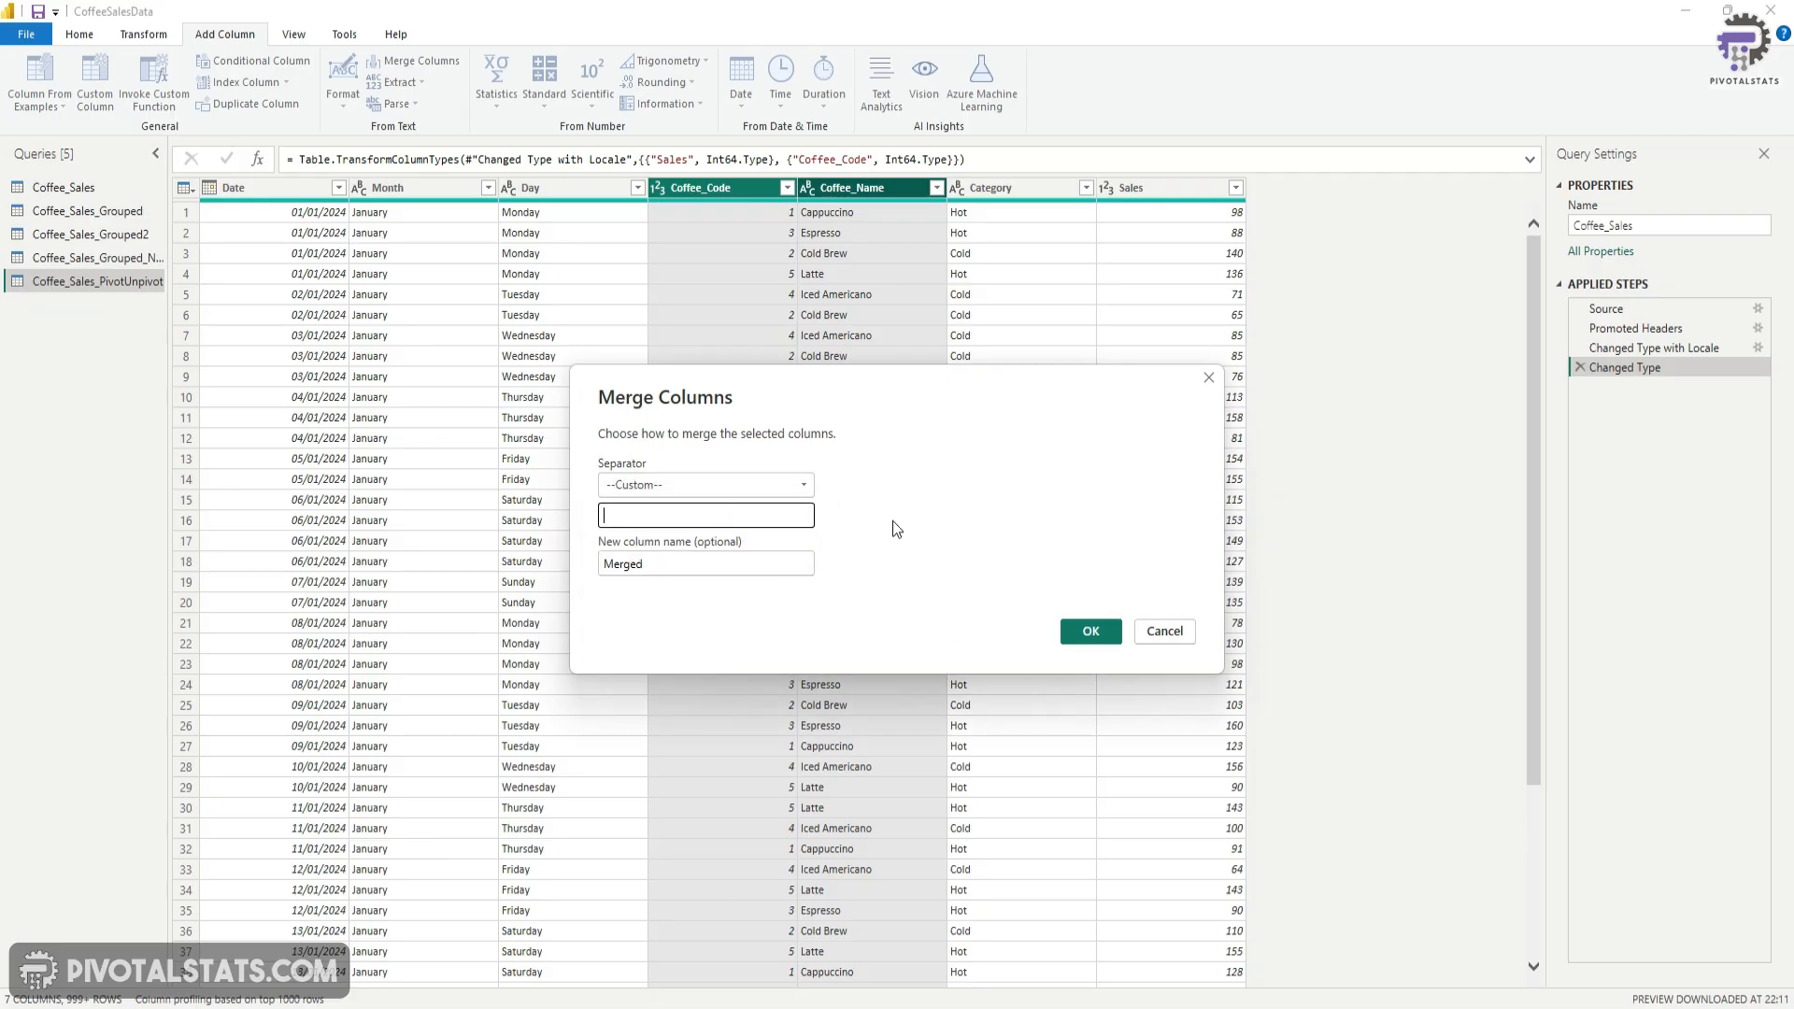
type("_")
double_click(679, 563)
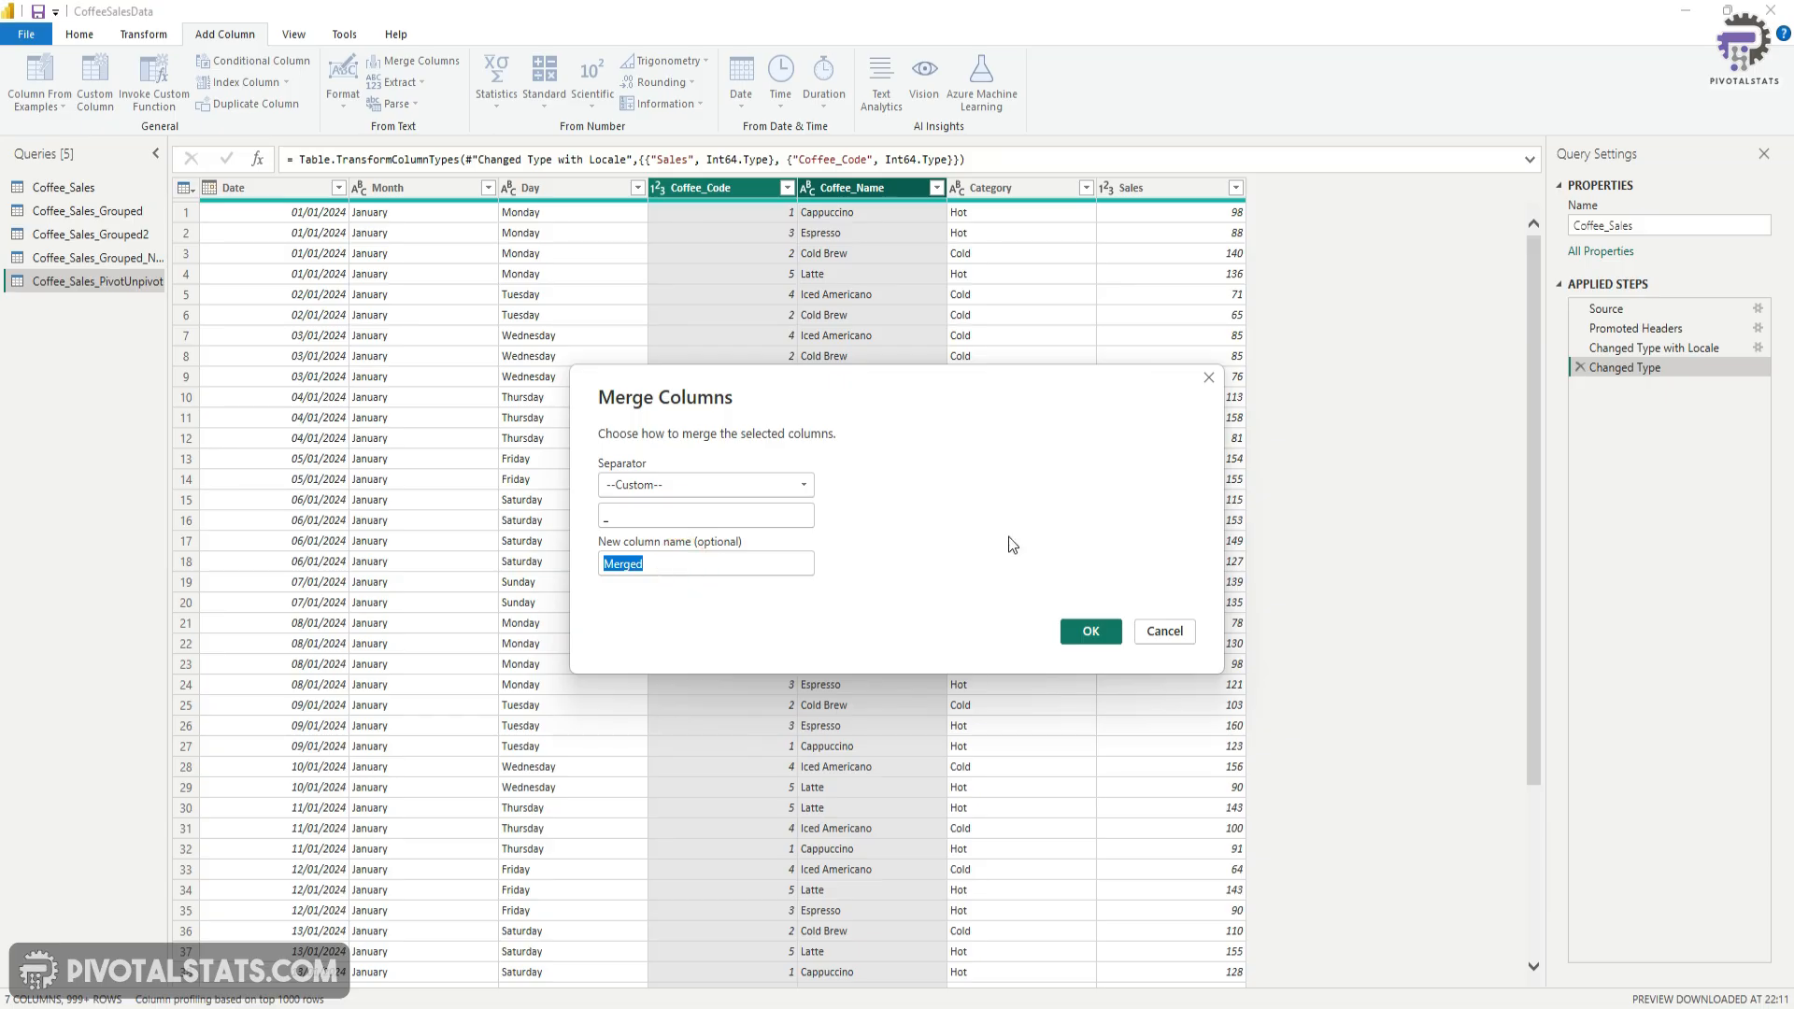
type("Coffee_Pivot")
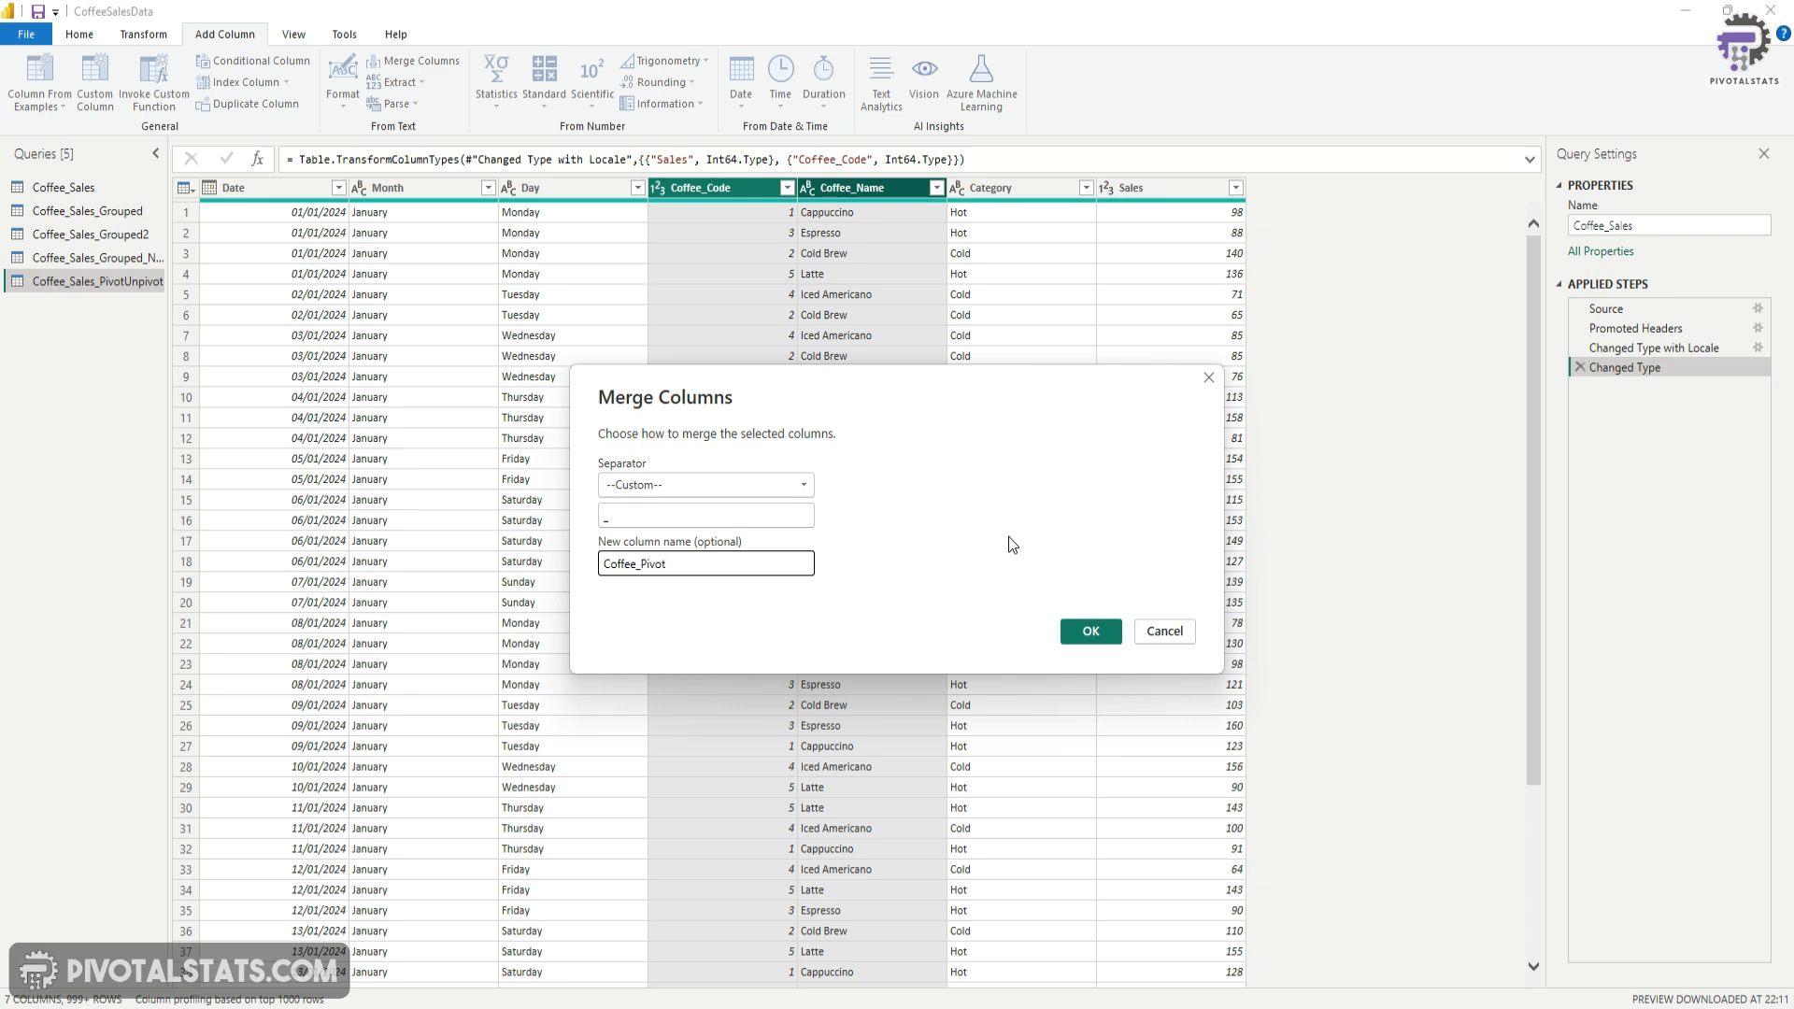
left_click(1088, 635)
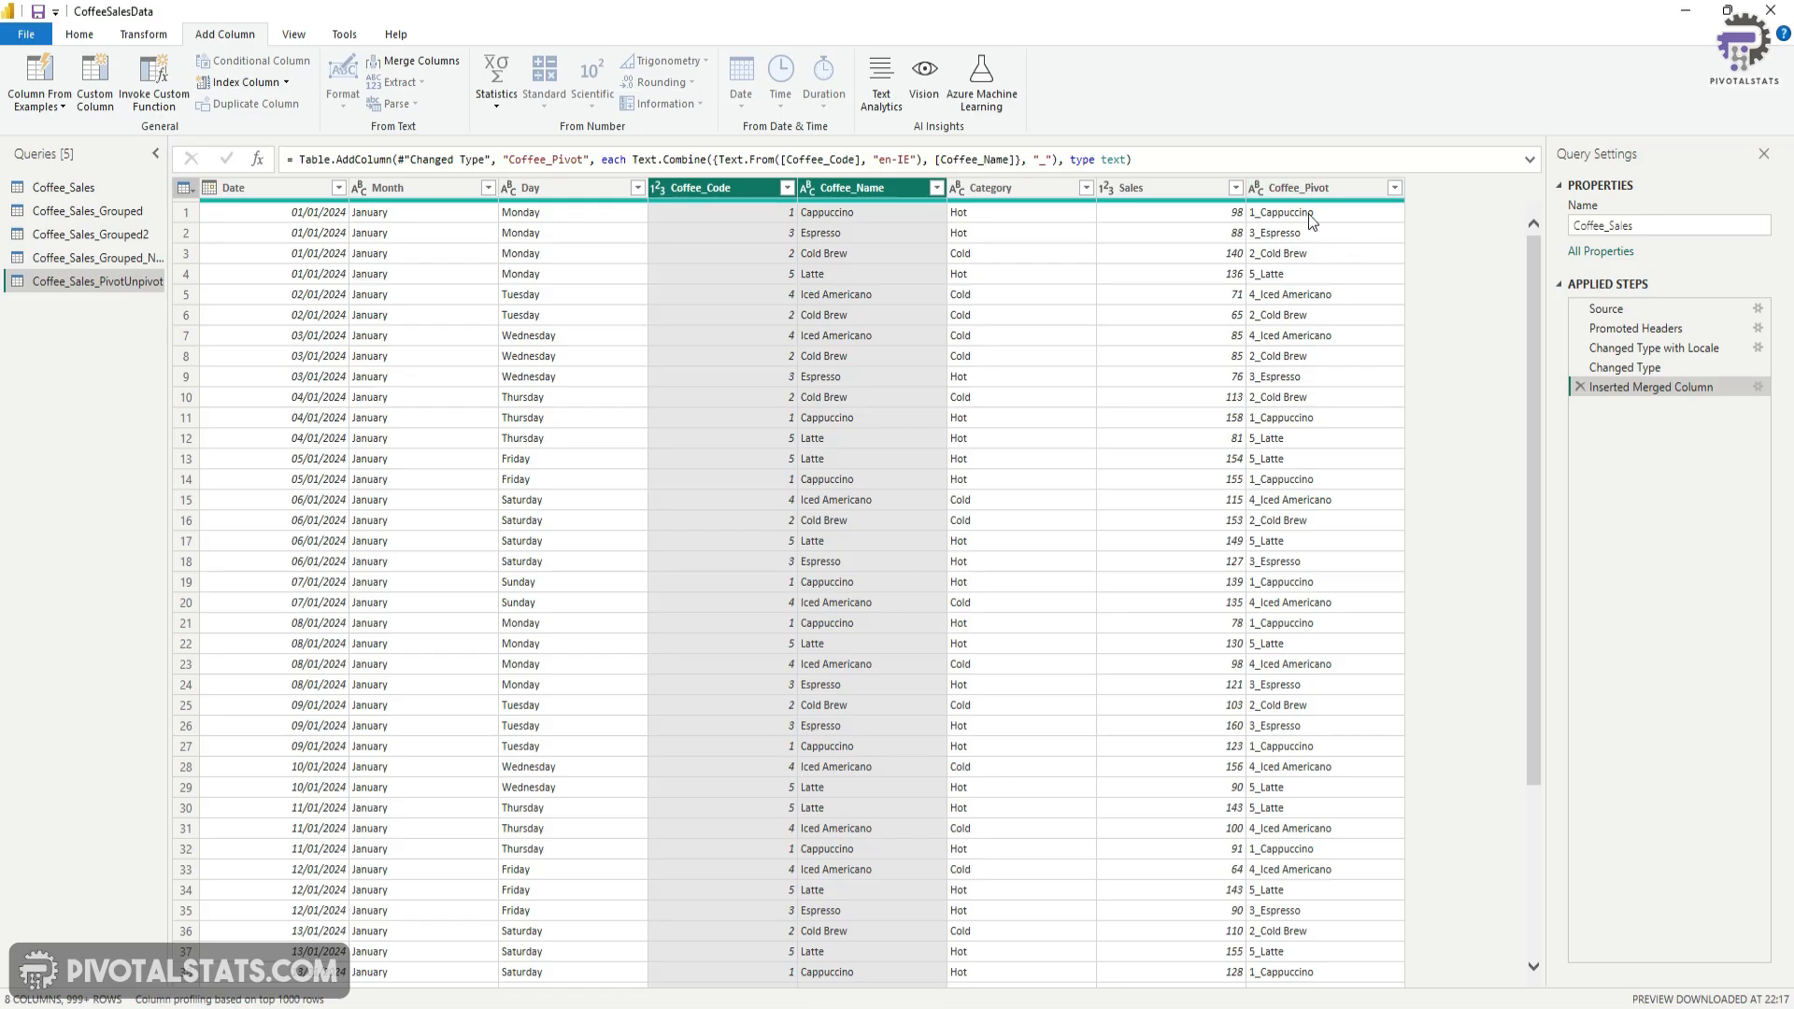
right_click(841, 188)
left_click(915, 229)
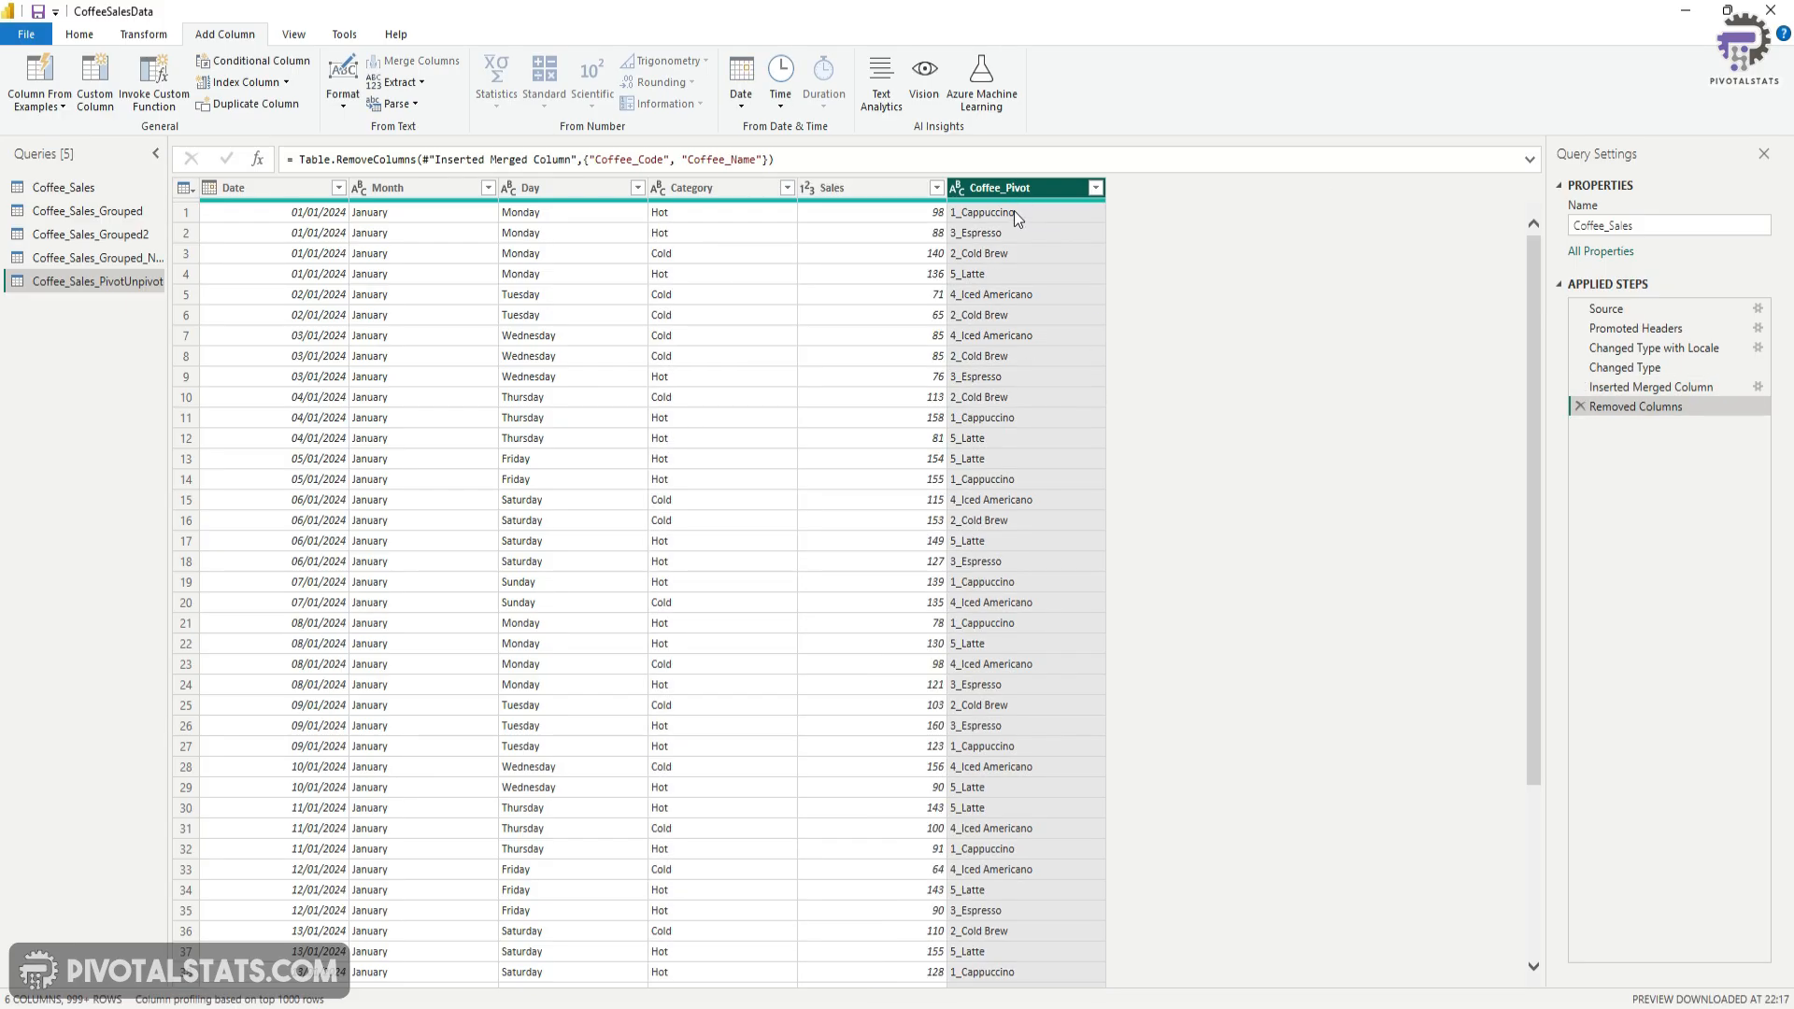
- Pivot the Coffee_Pivot column using Sales as the values column with Sum aggregation
left_click(143, 34)
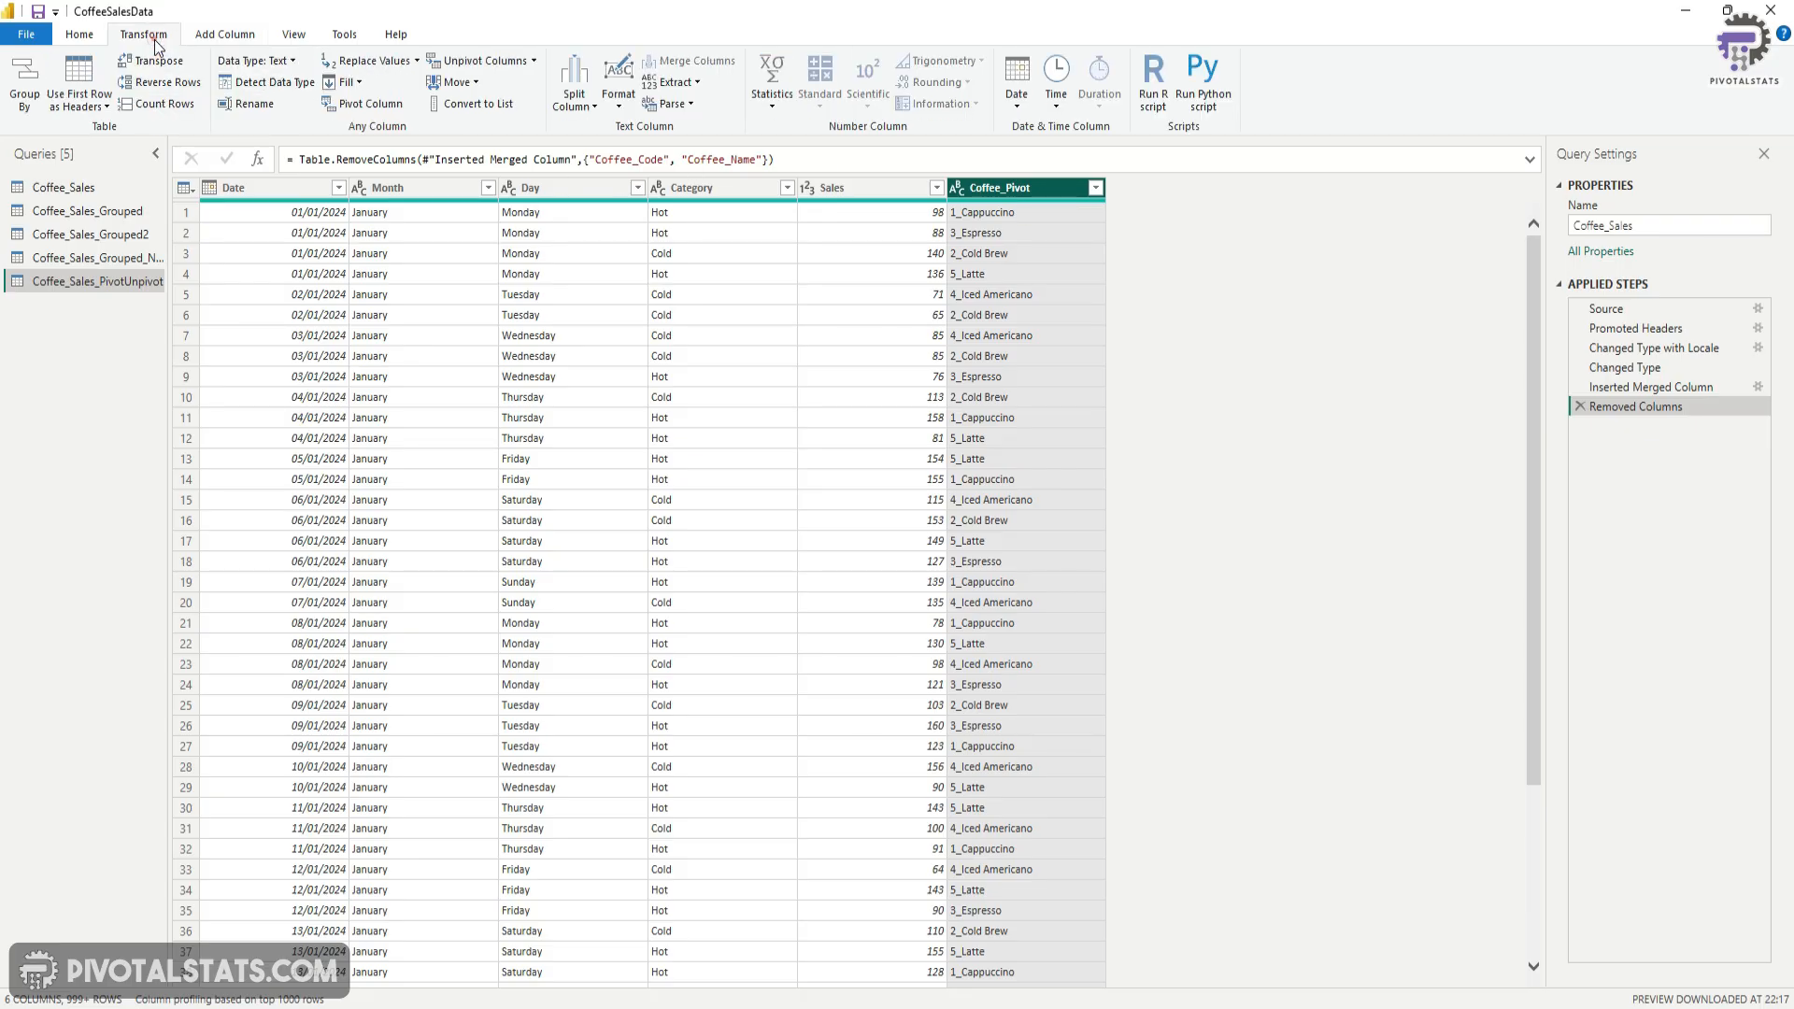
left_click(345, 102)
left_click(635, 482)
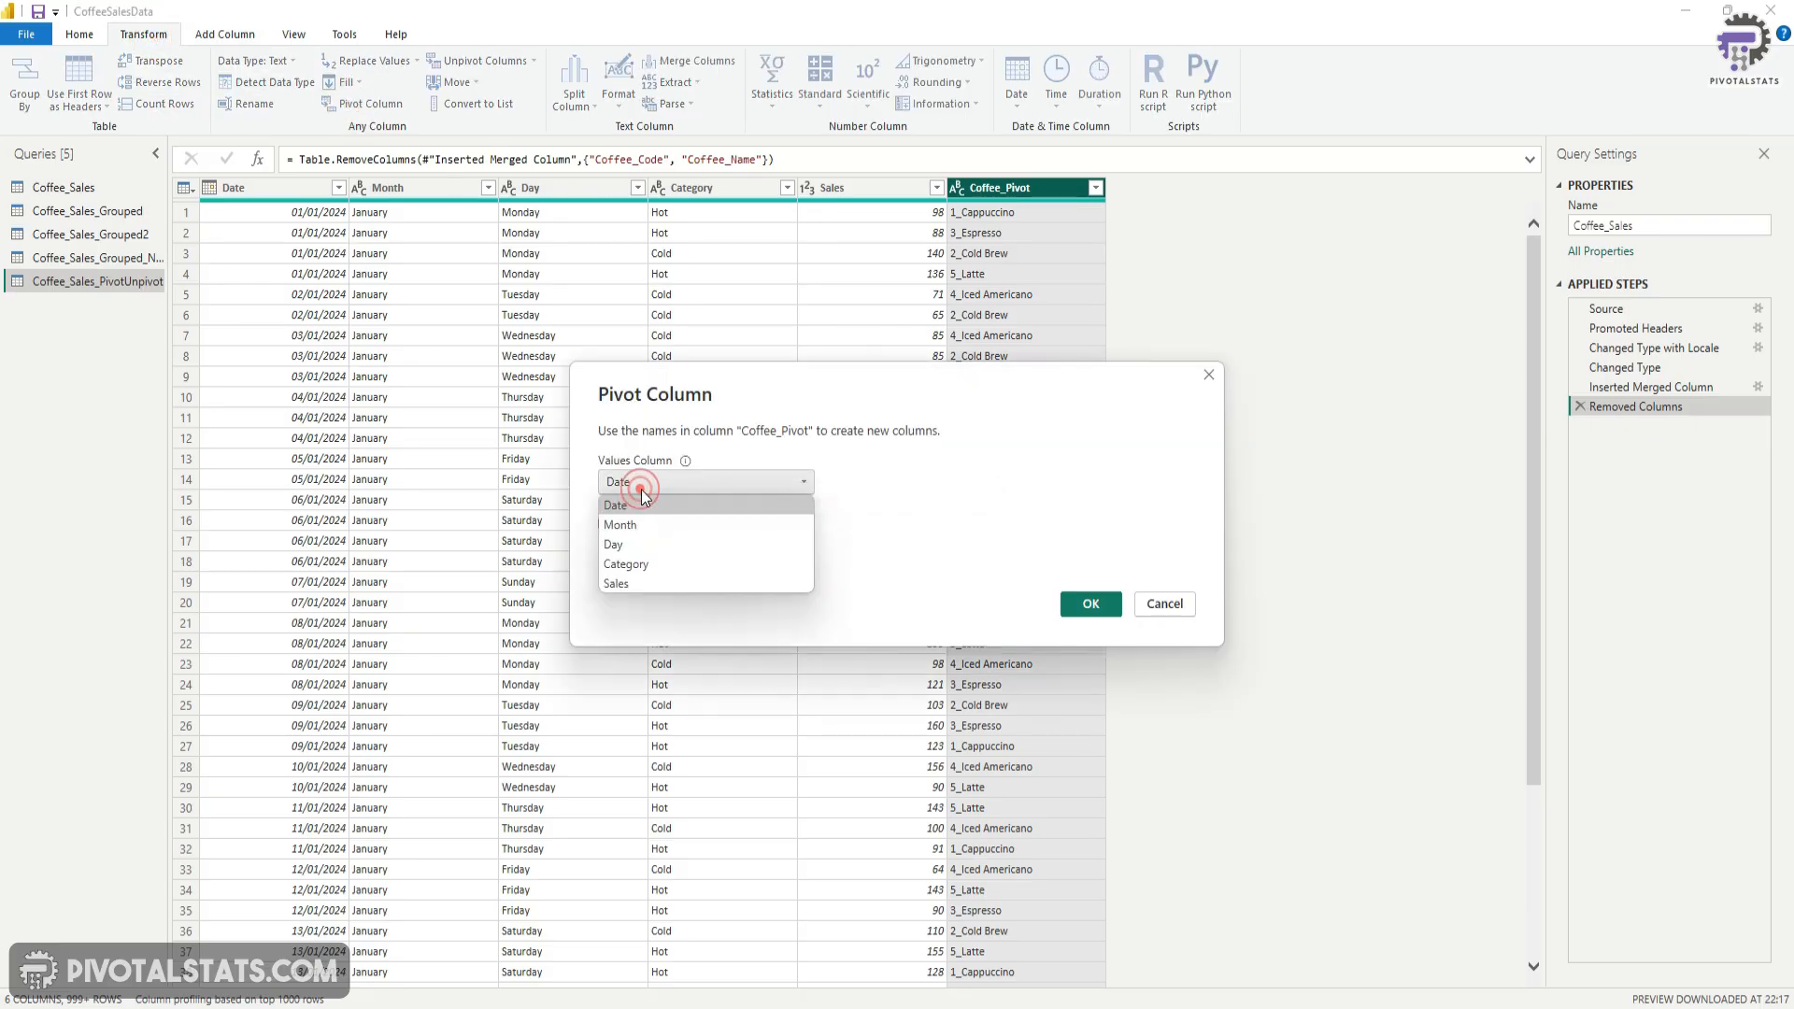
left_click(641, 581)
left_click(645, 513)
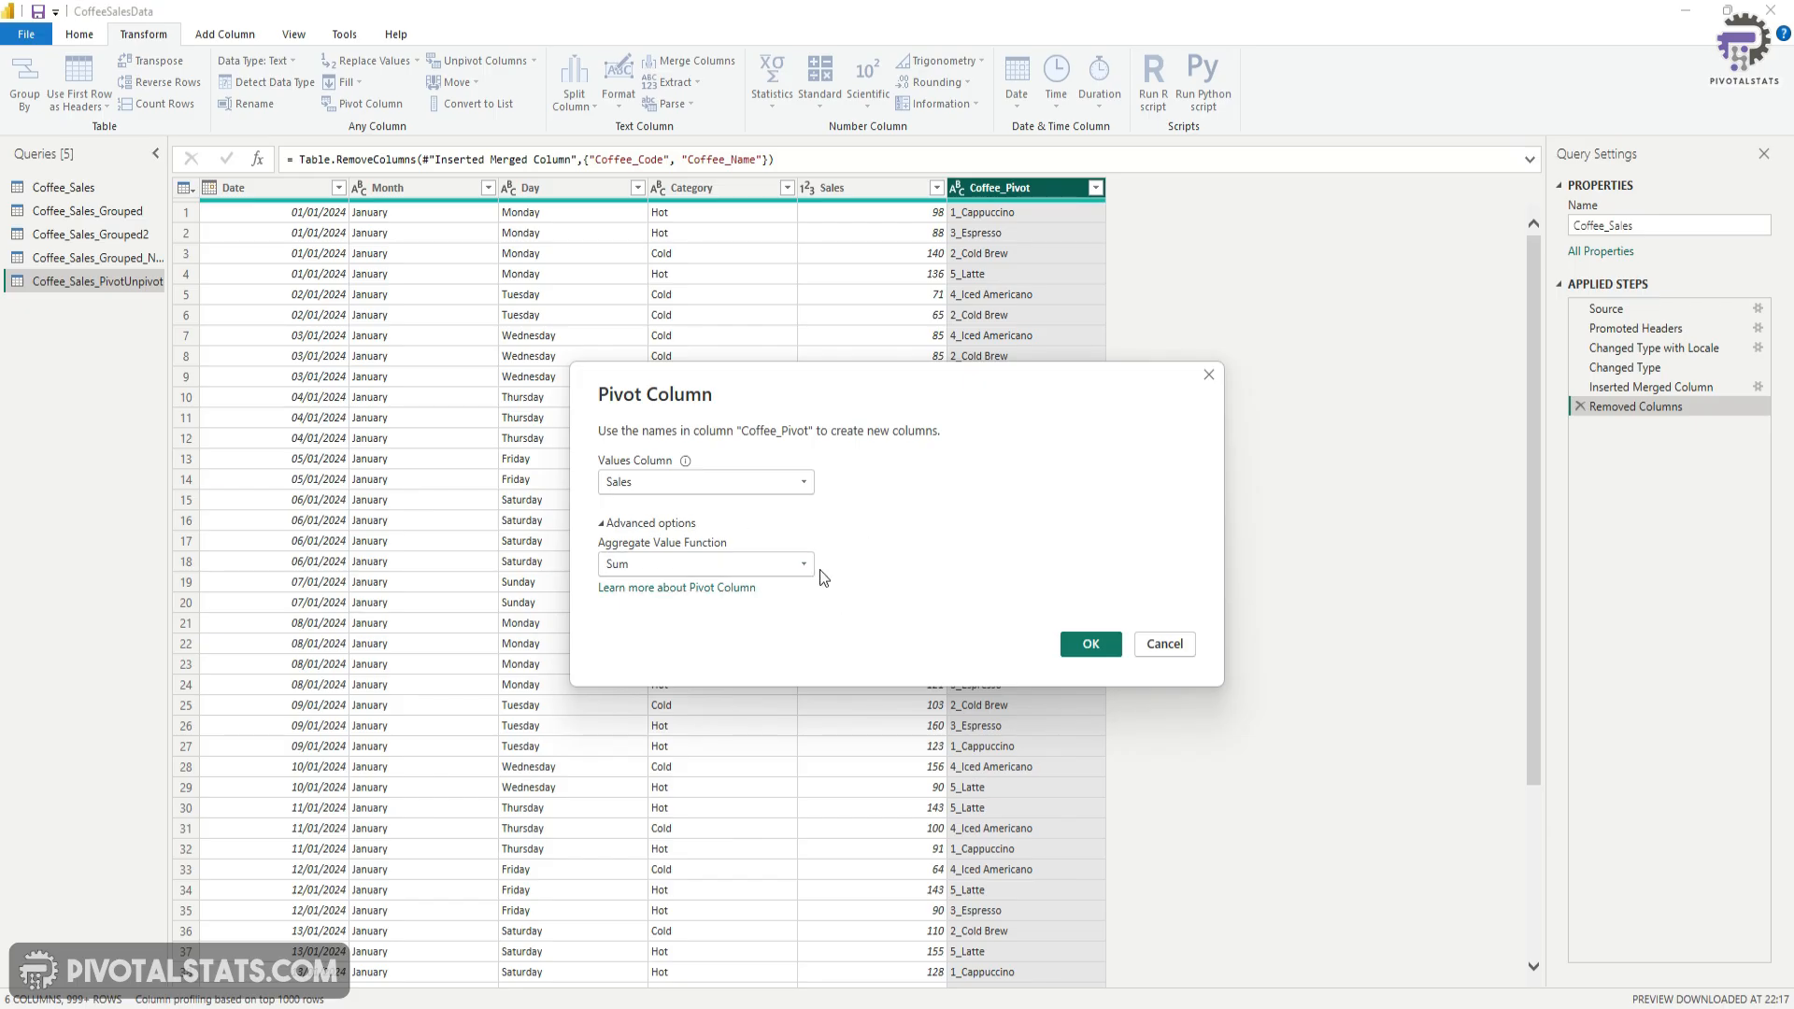
left_click(1090, 644)
left_click_drag(825, 979, 1183, 985)
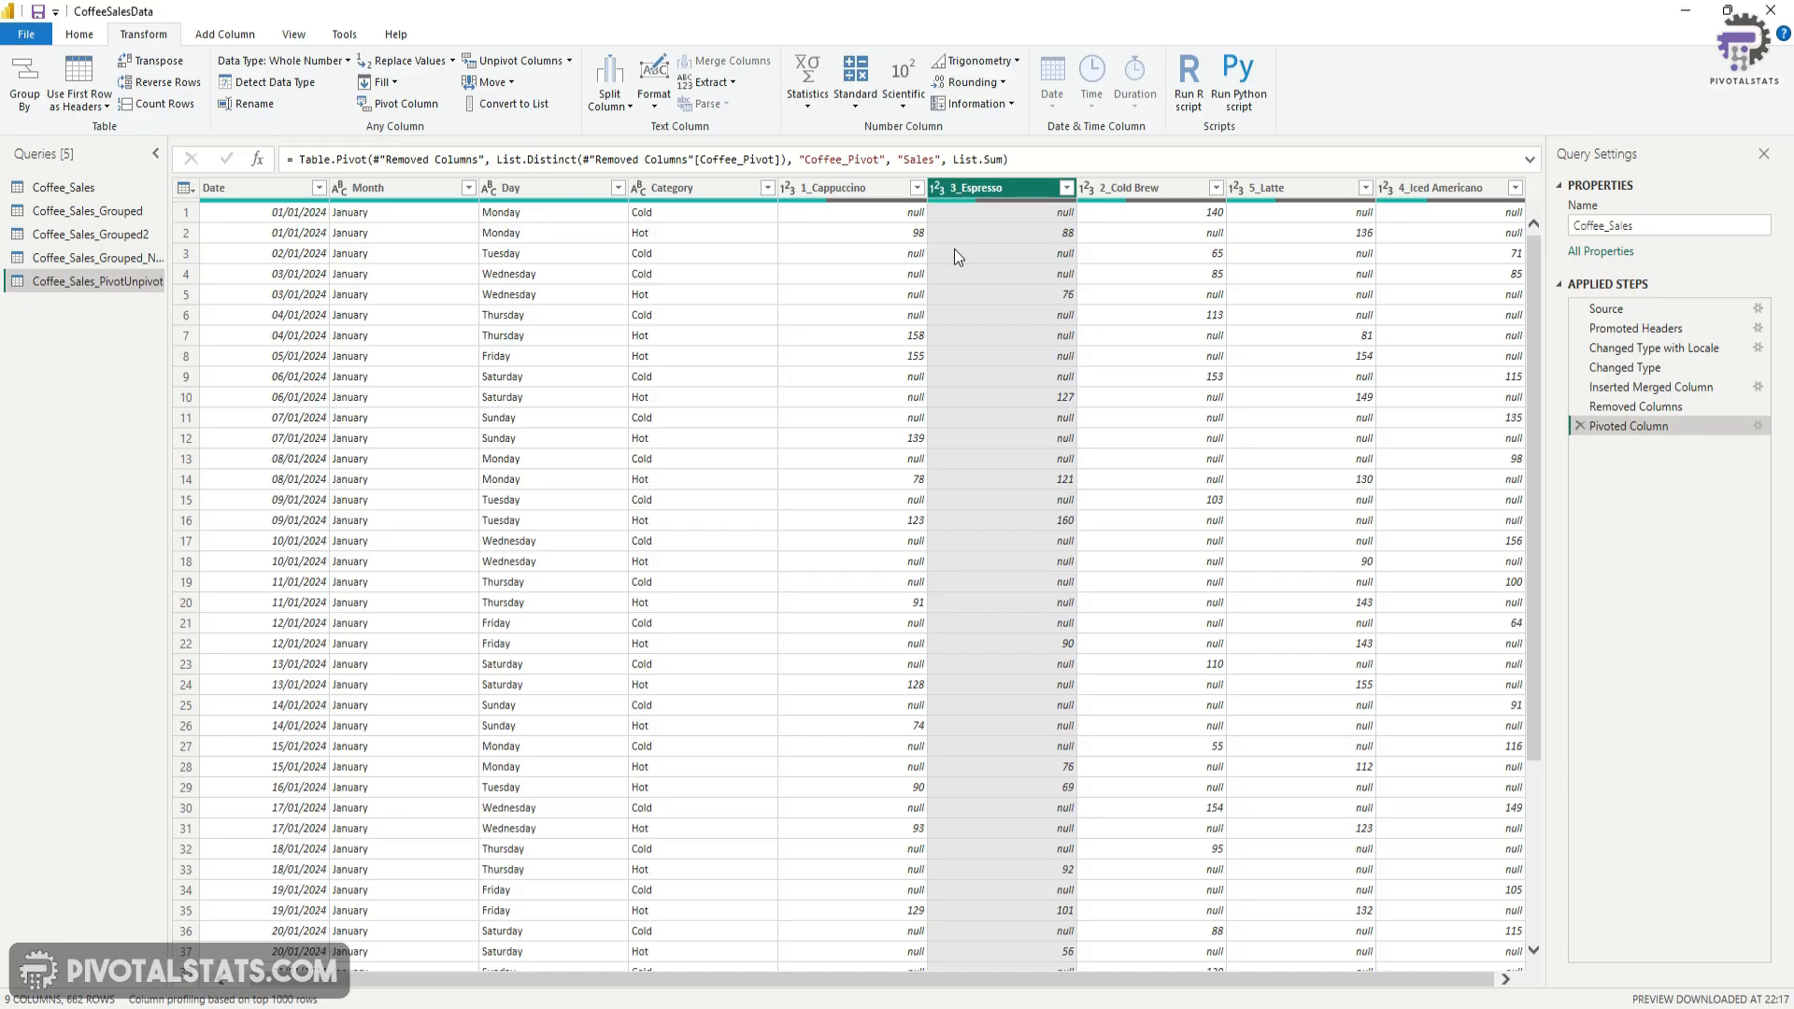
- Unpivot only the five pivoted coffee columns, from 1_Cappuccino through 4_Iced Americano
left_click(846, 188)
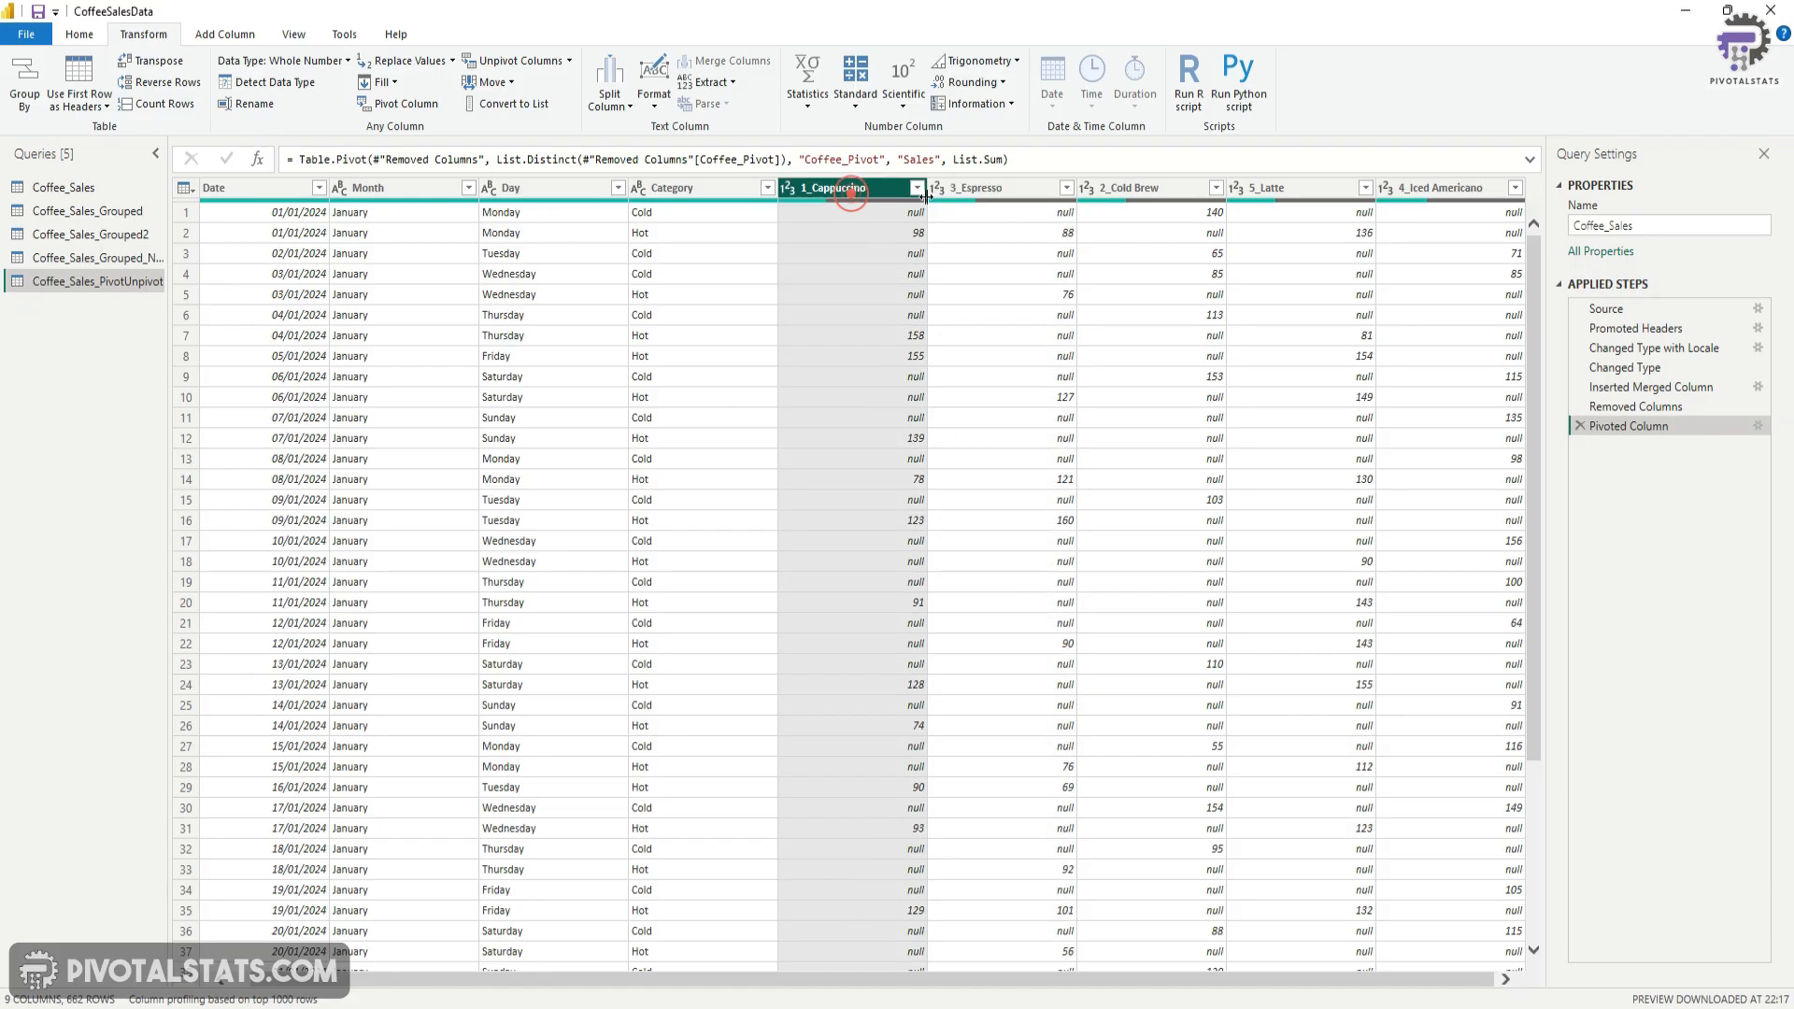
left_click(1009, 186, "ctrl")
left_click(1157, 187, "ctrl")
left_click(1269, 186, "ctrl")
left_click(1444, 187, "ctrl")
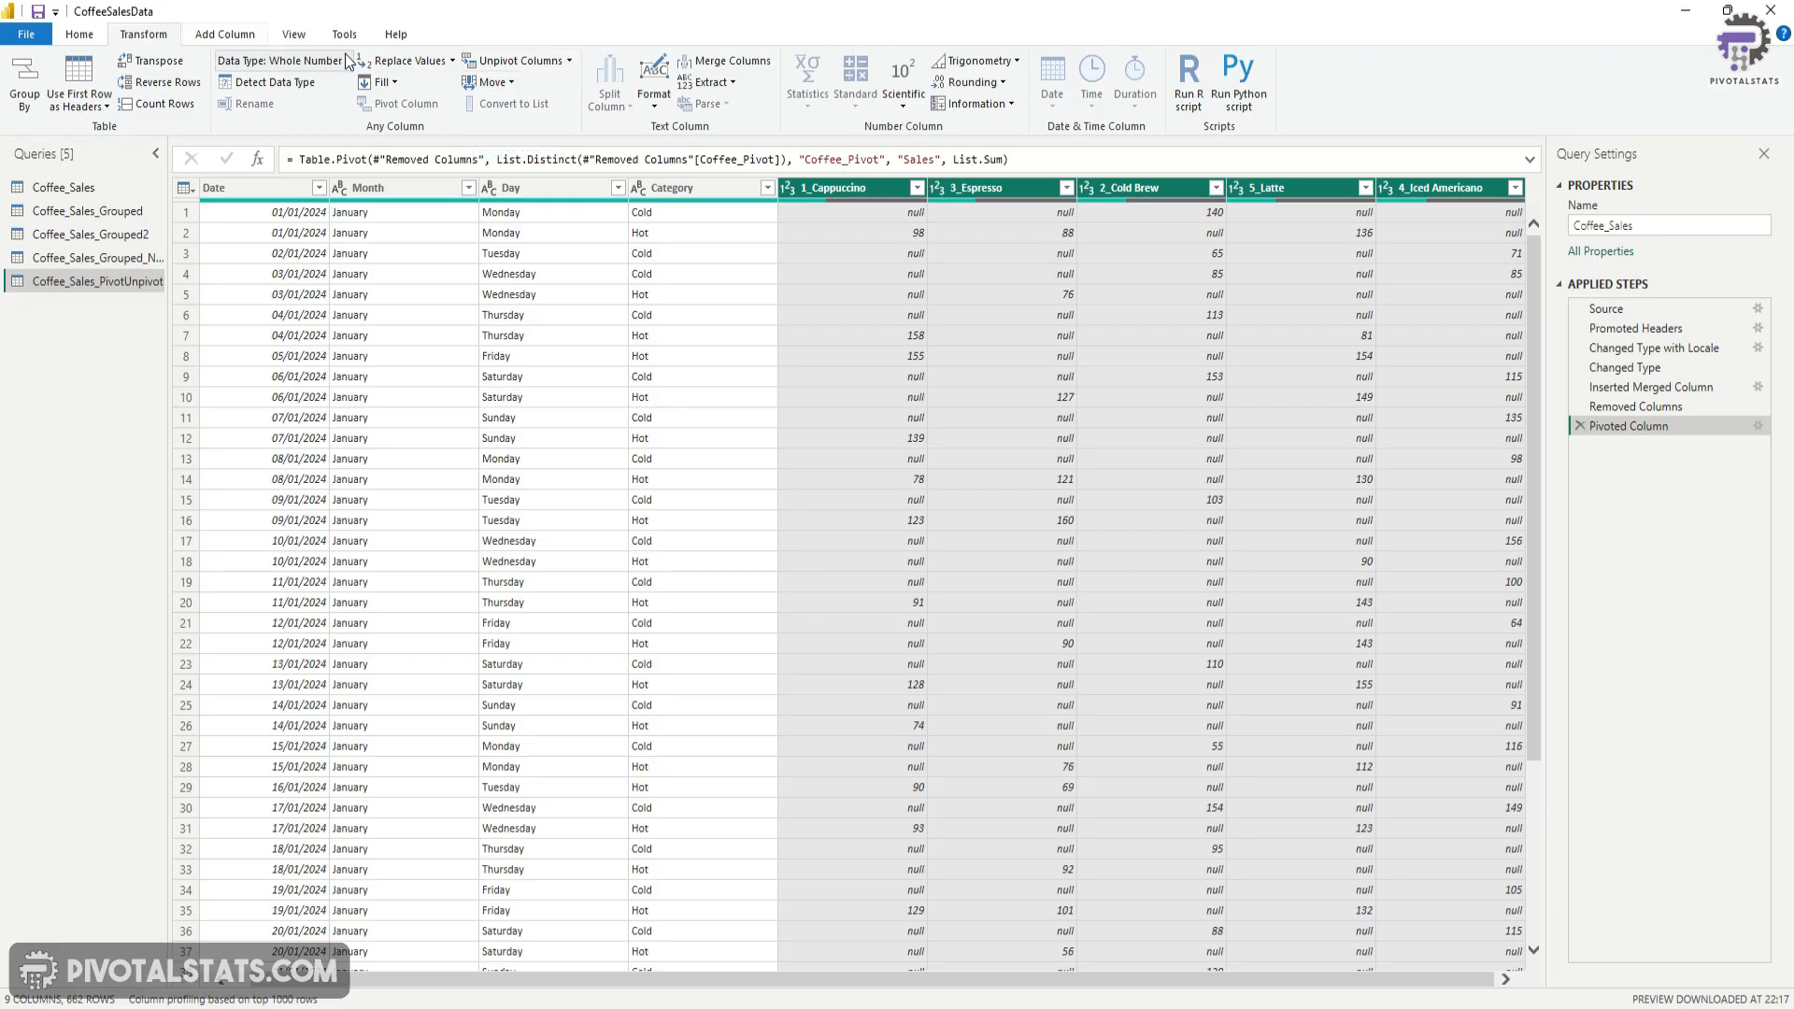
left_click(571, 66)
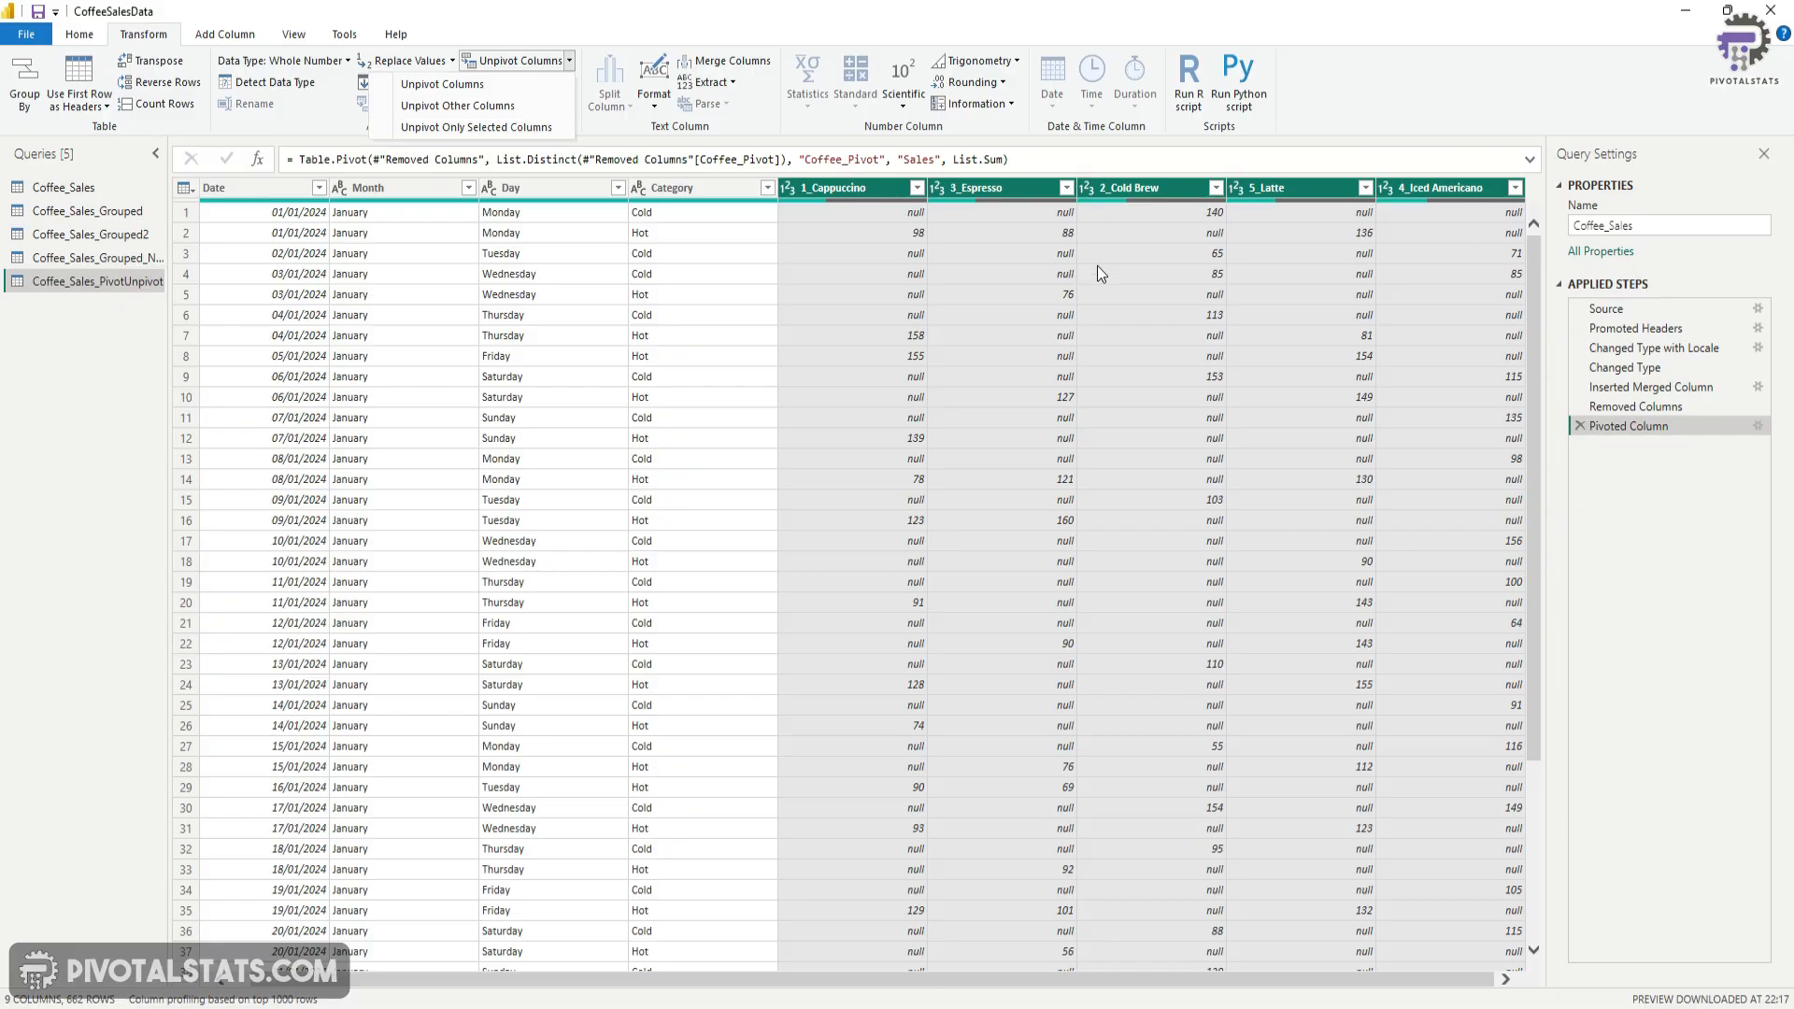
left_click(512, 129)
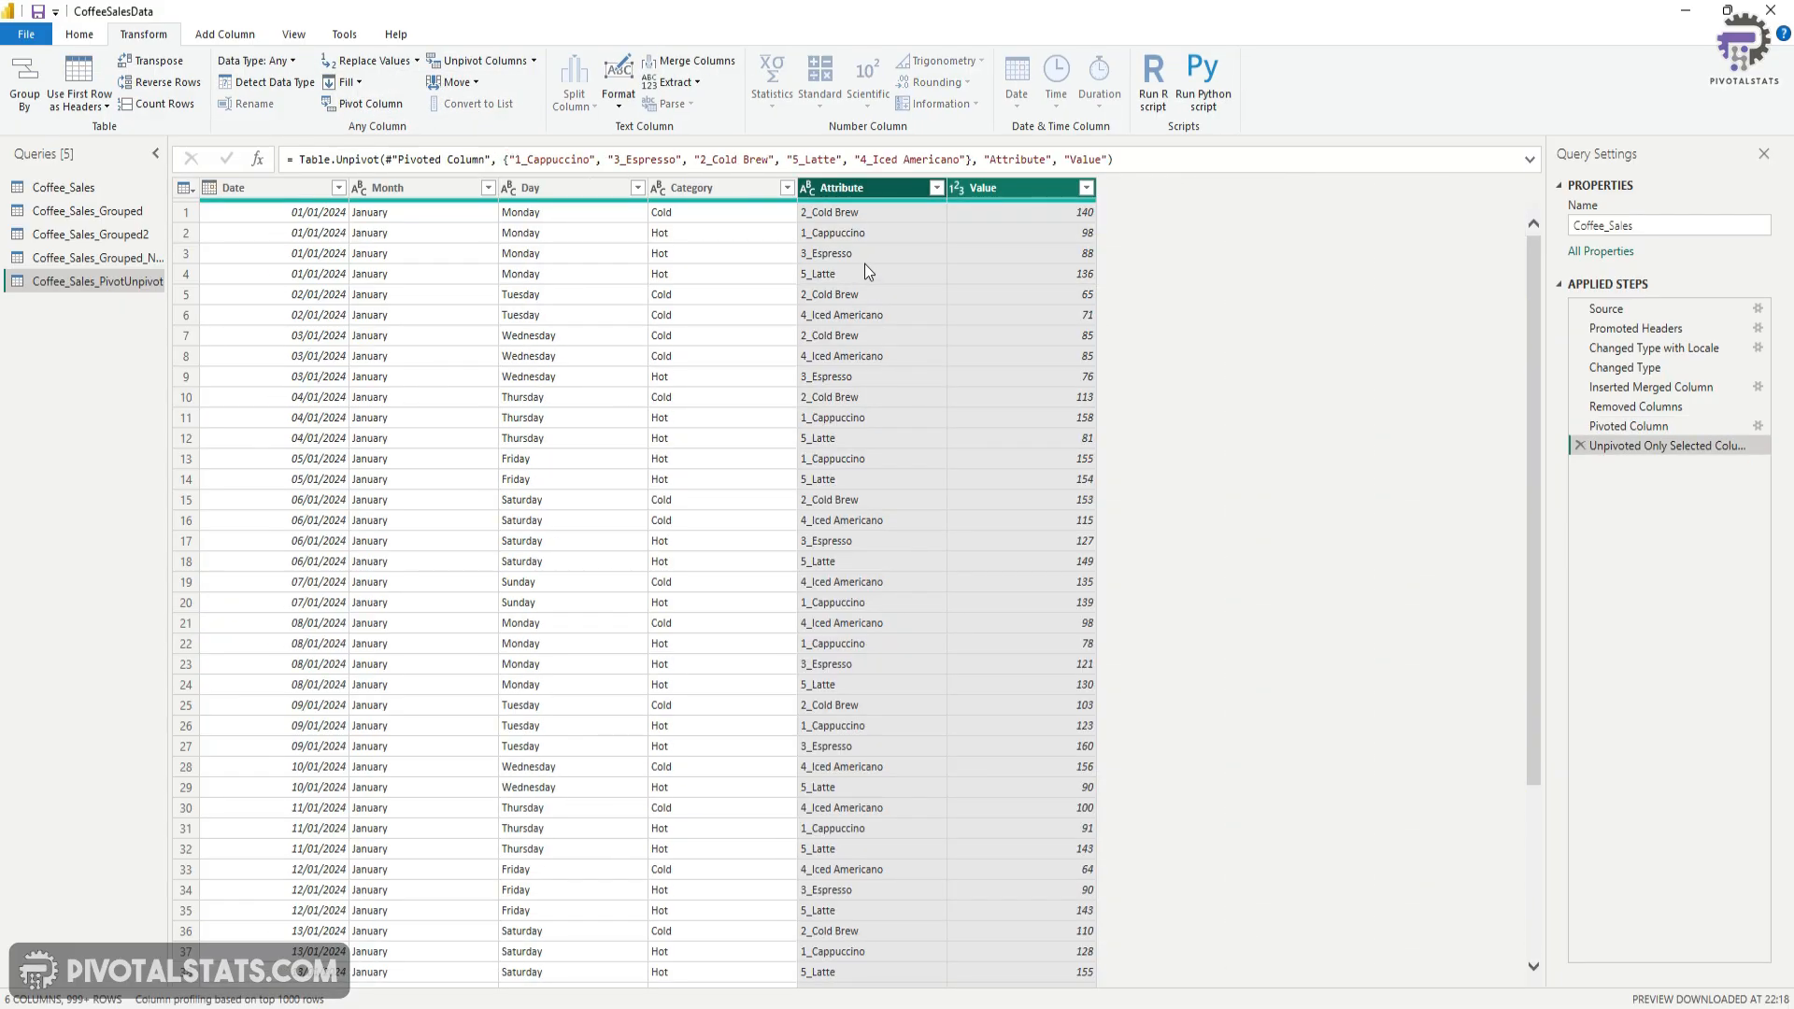
left_click(850, 210)
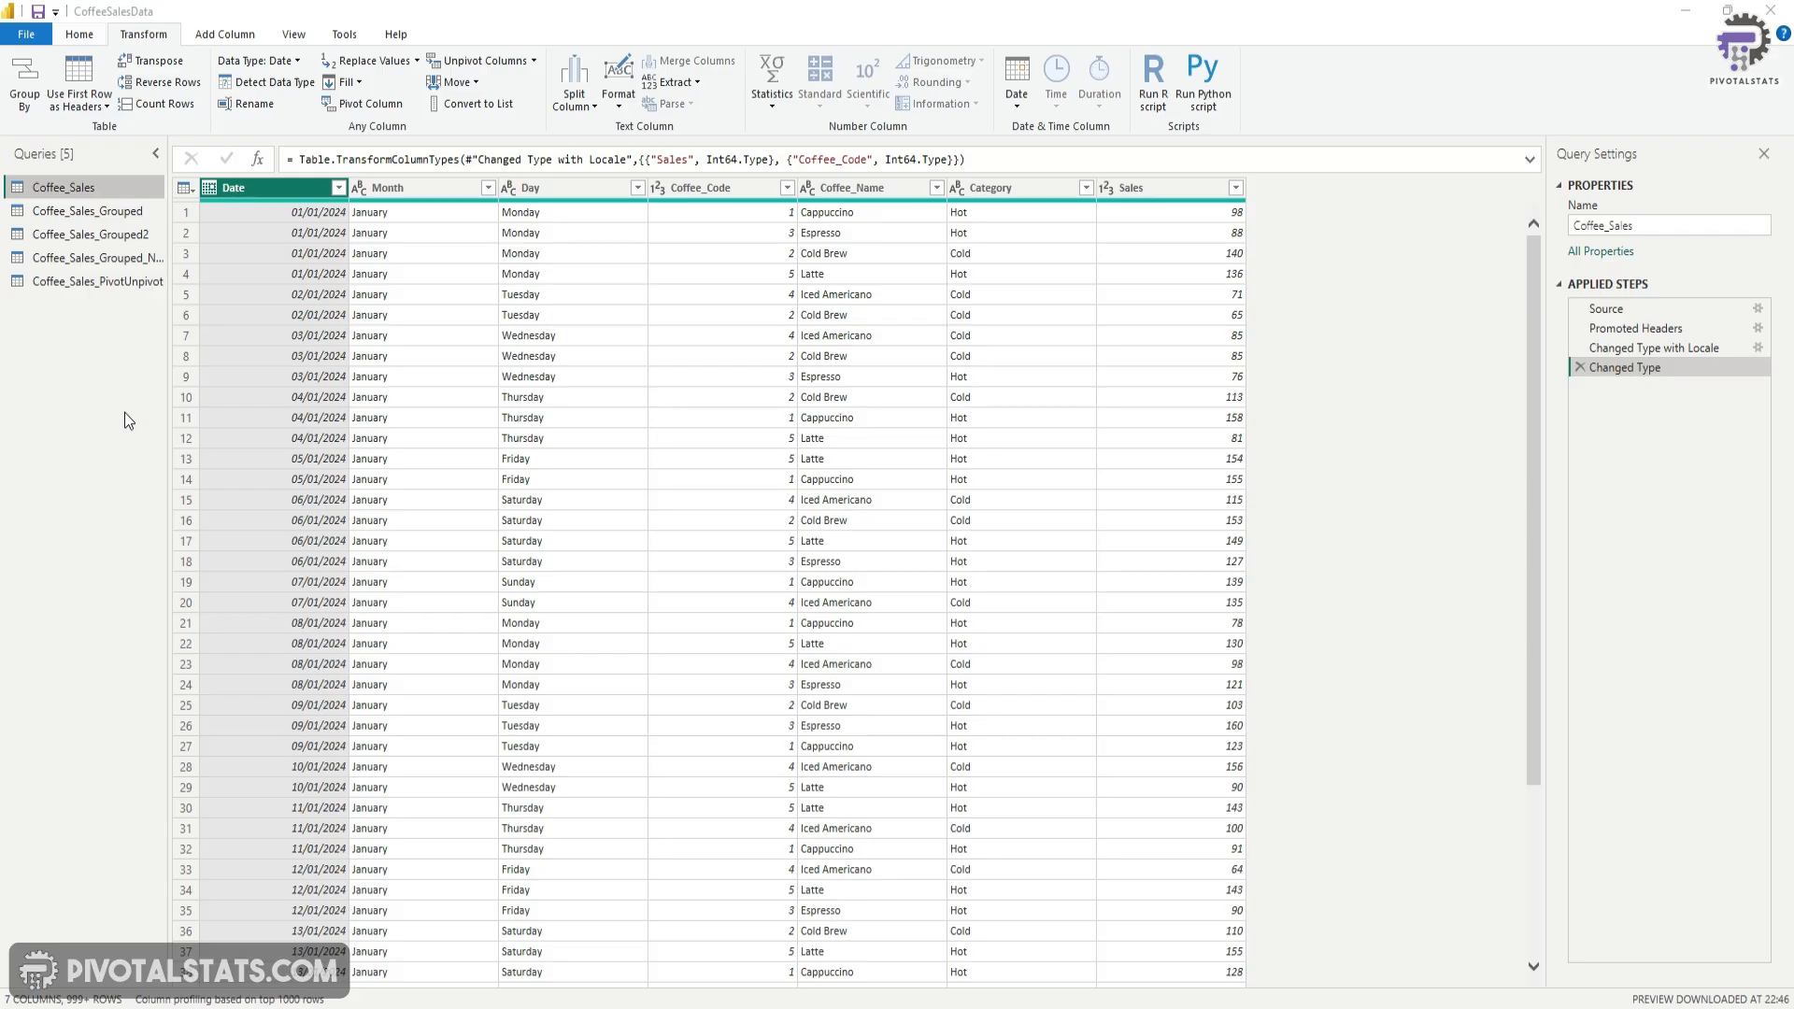
- Create a reference of the Coffee_Sales_Grouped query and rename it Coffee_Sales_Transpose
left_click(100, 212)
right_click(147, 327)
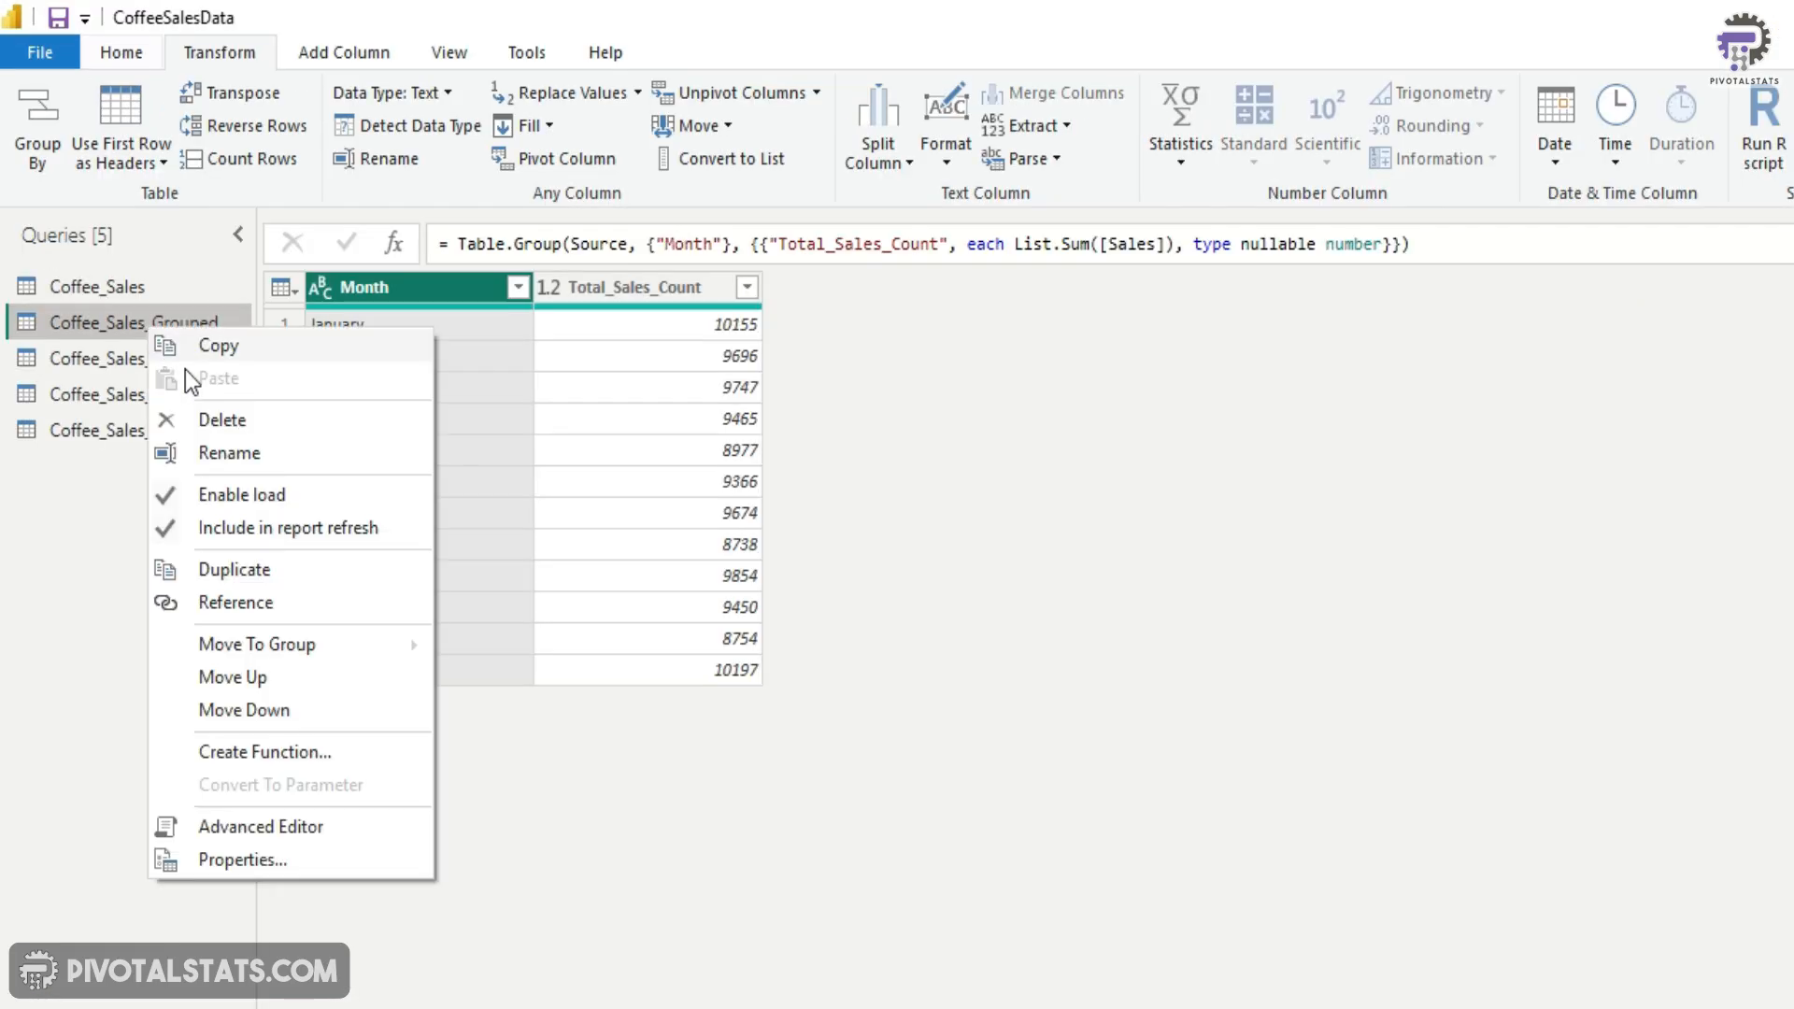
left_click(270, 598)
right_click(149, 467)
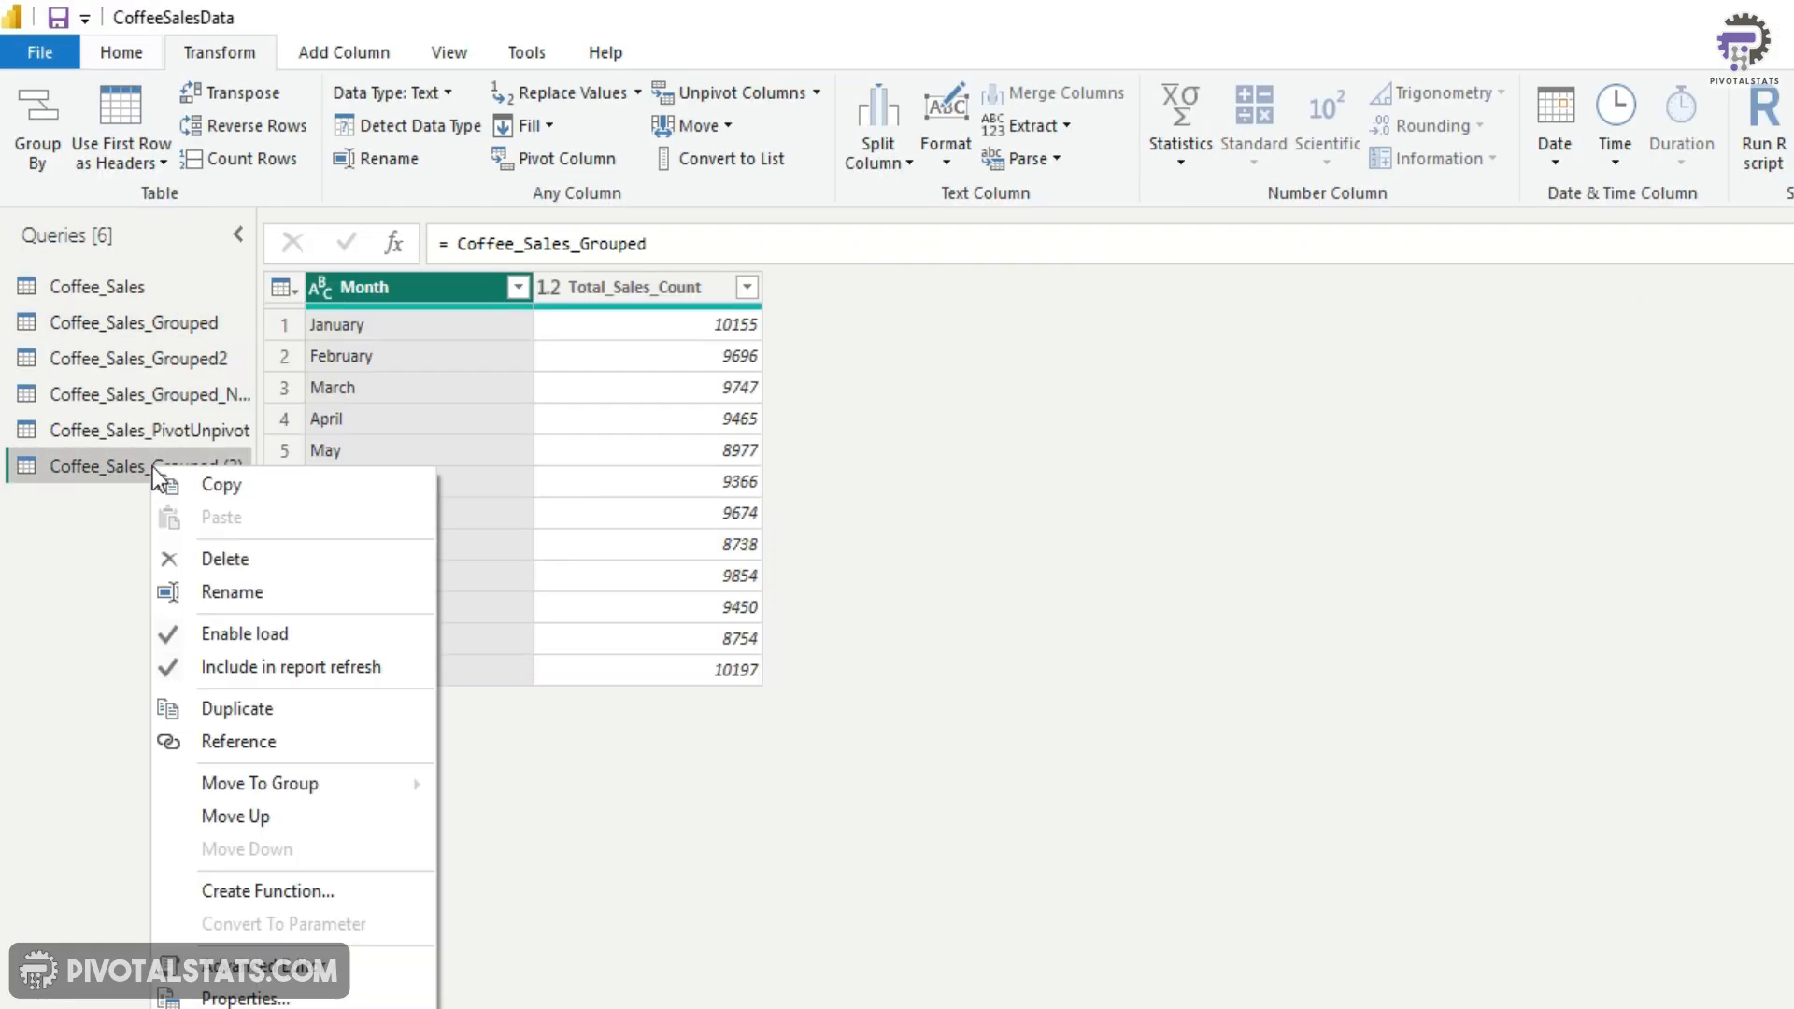
left_click(261, 593)
type("Coffee_Sales_Transpose")
left_click(274, 659)
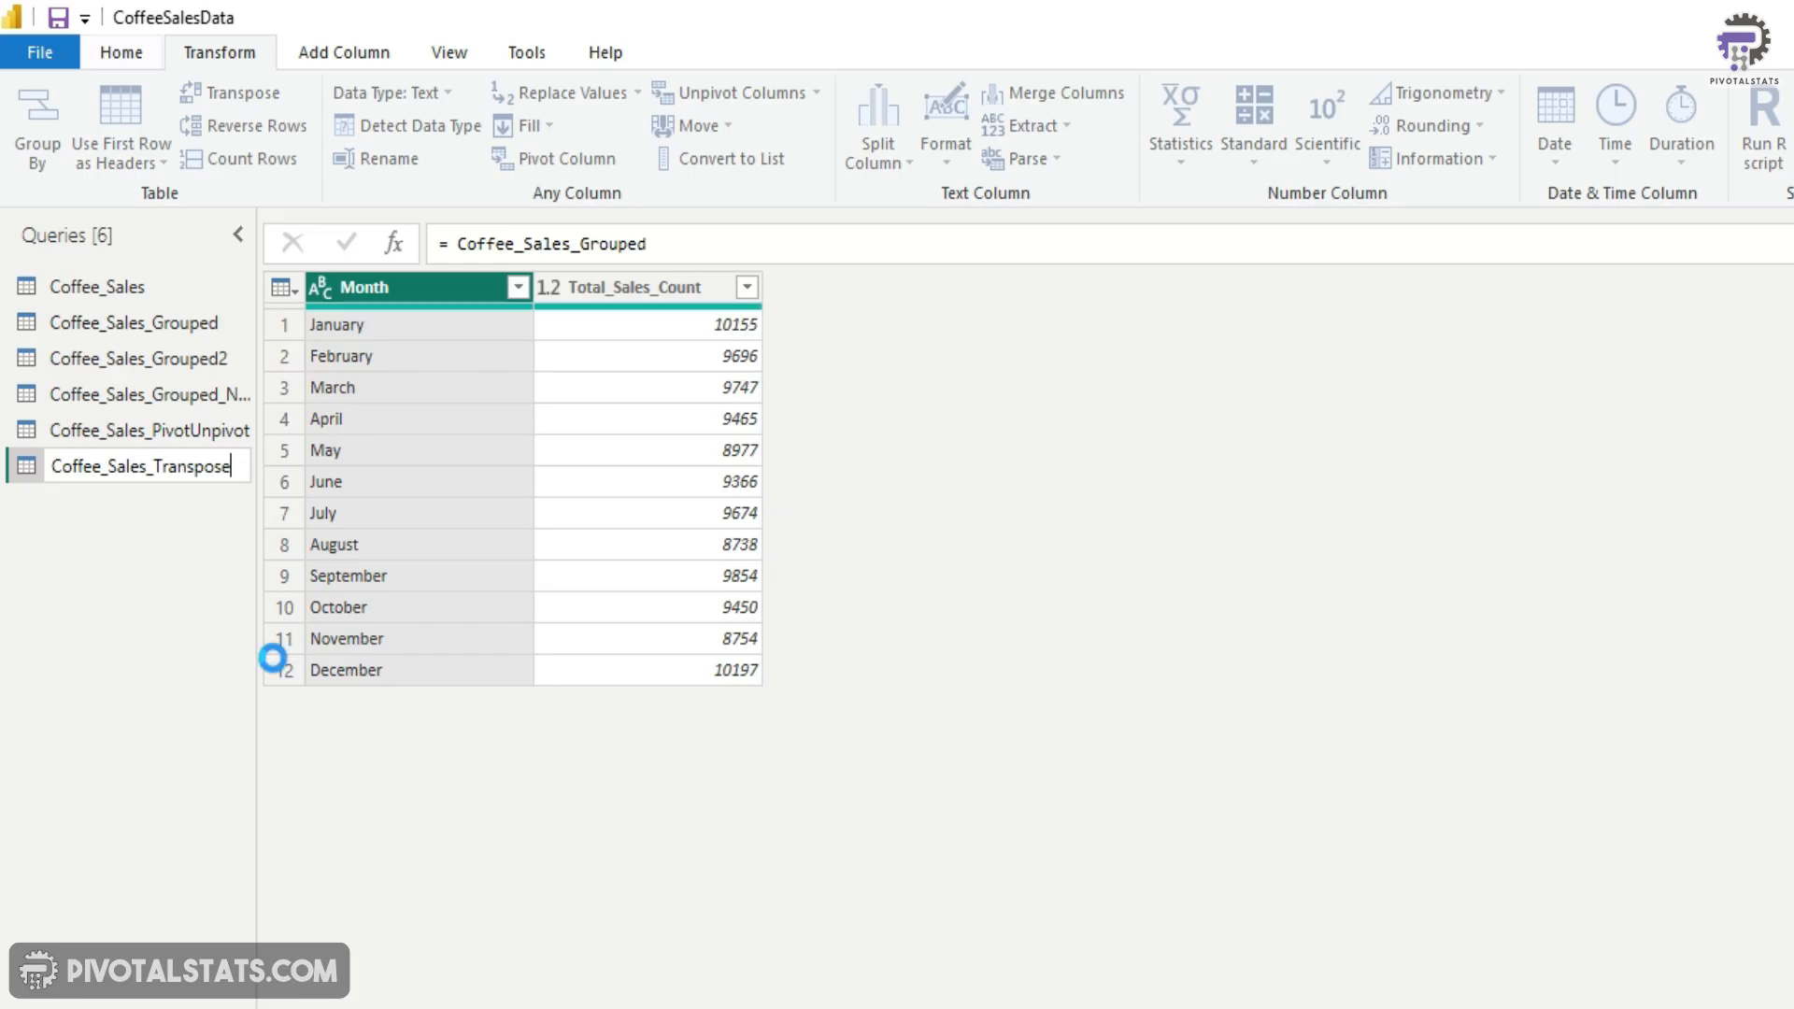
- Filter the Month column of Coffee_Sales_Transpose to January, February and March only
left_click(519, 287)
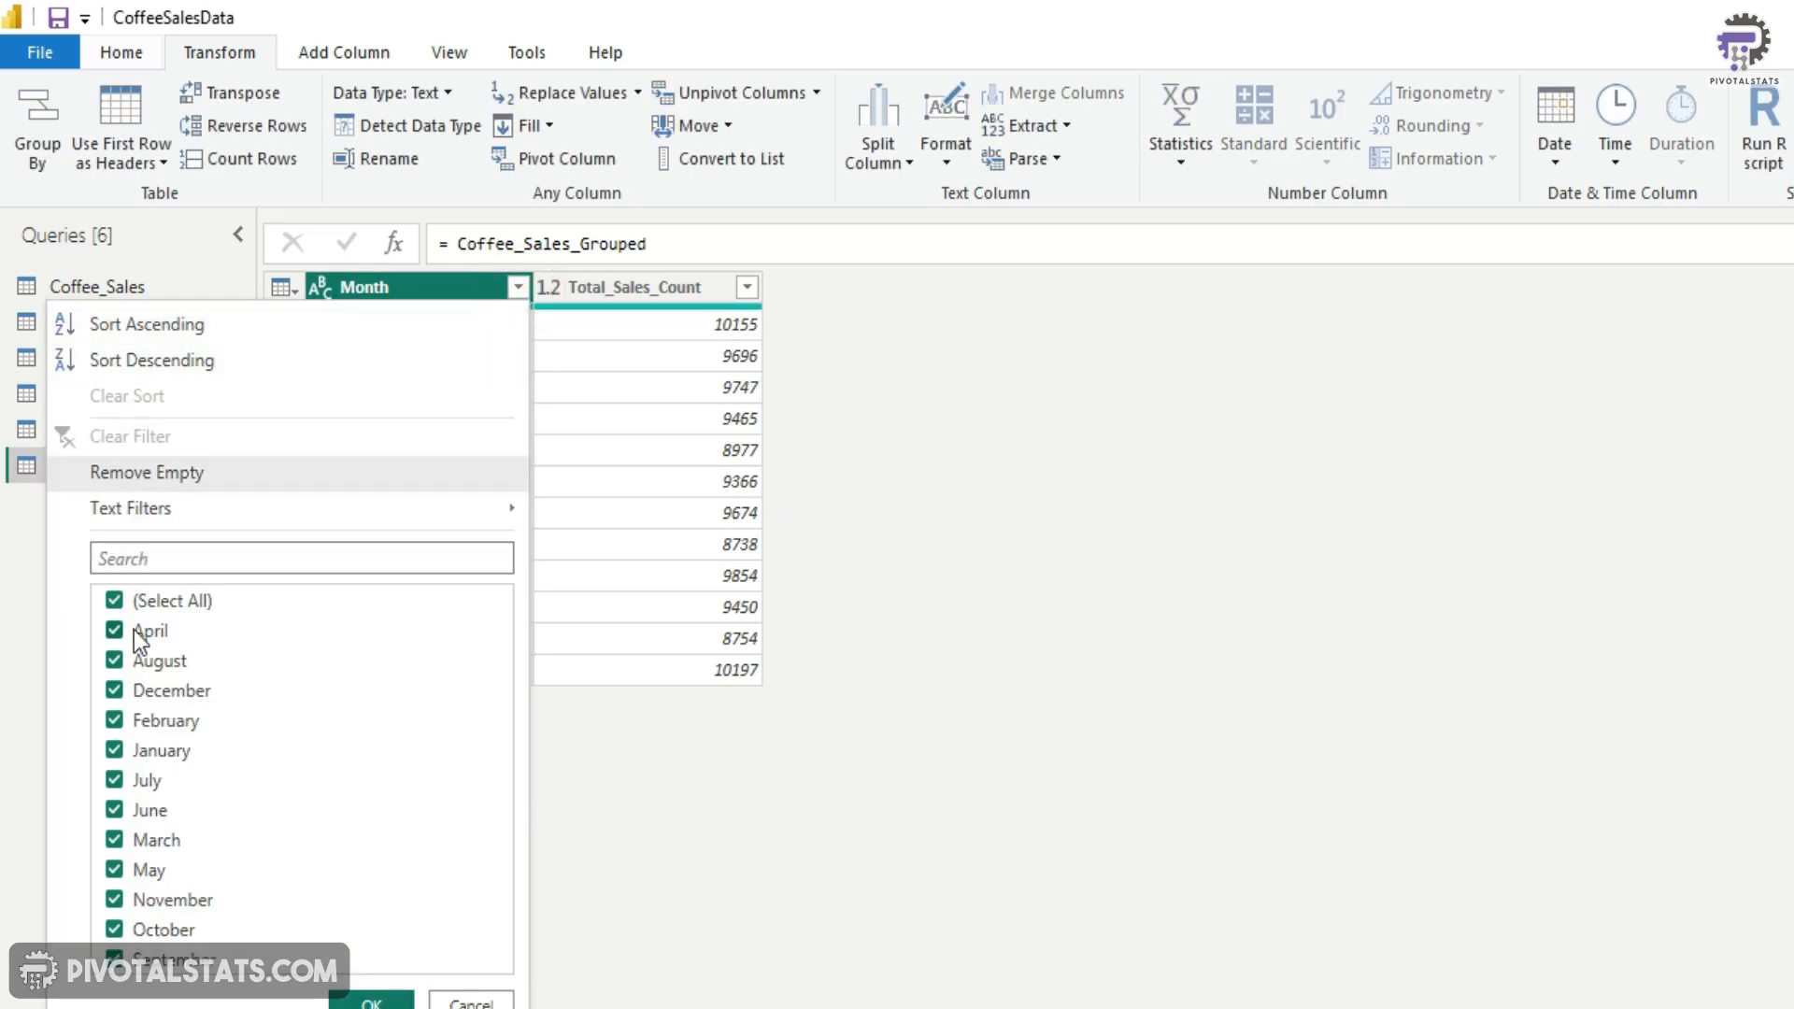
left_click(114, 601)
left_click(114, 753)
left_click(114, 722)
left_click(114, 842)
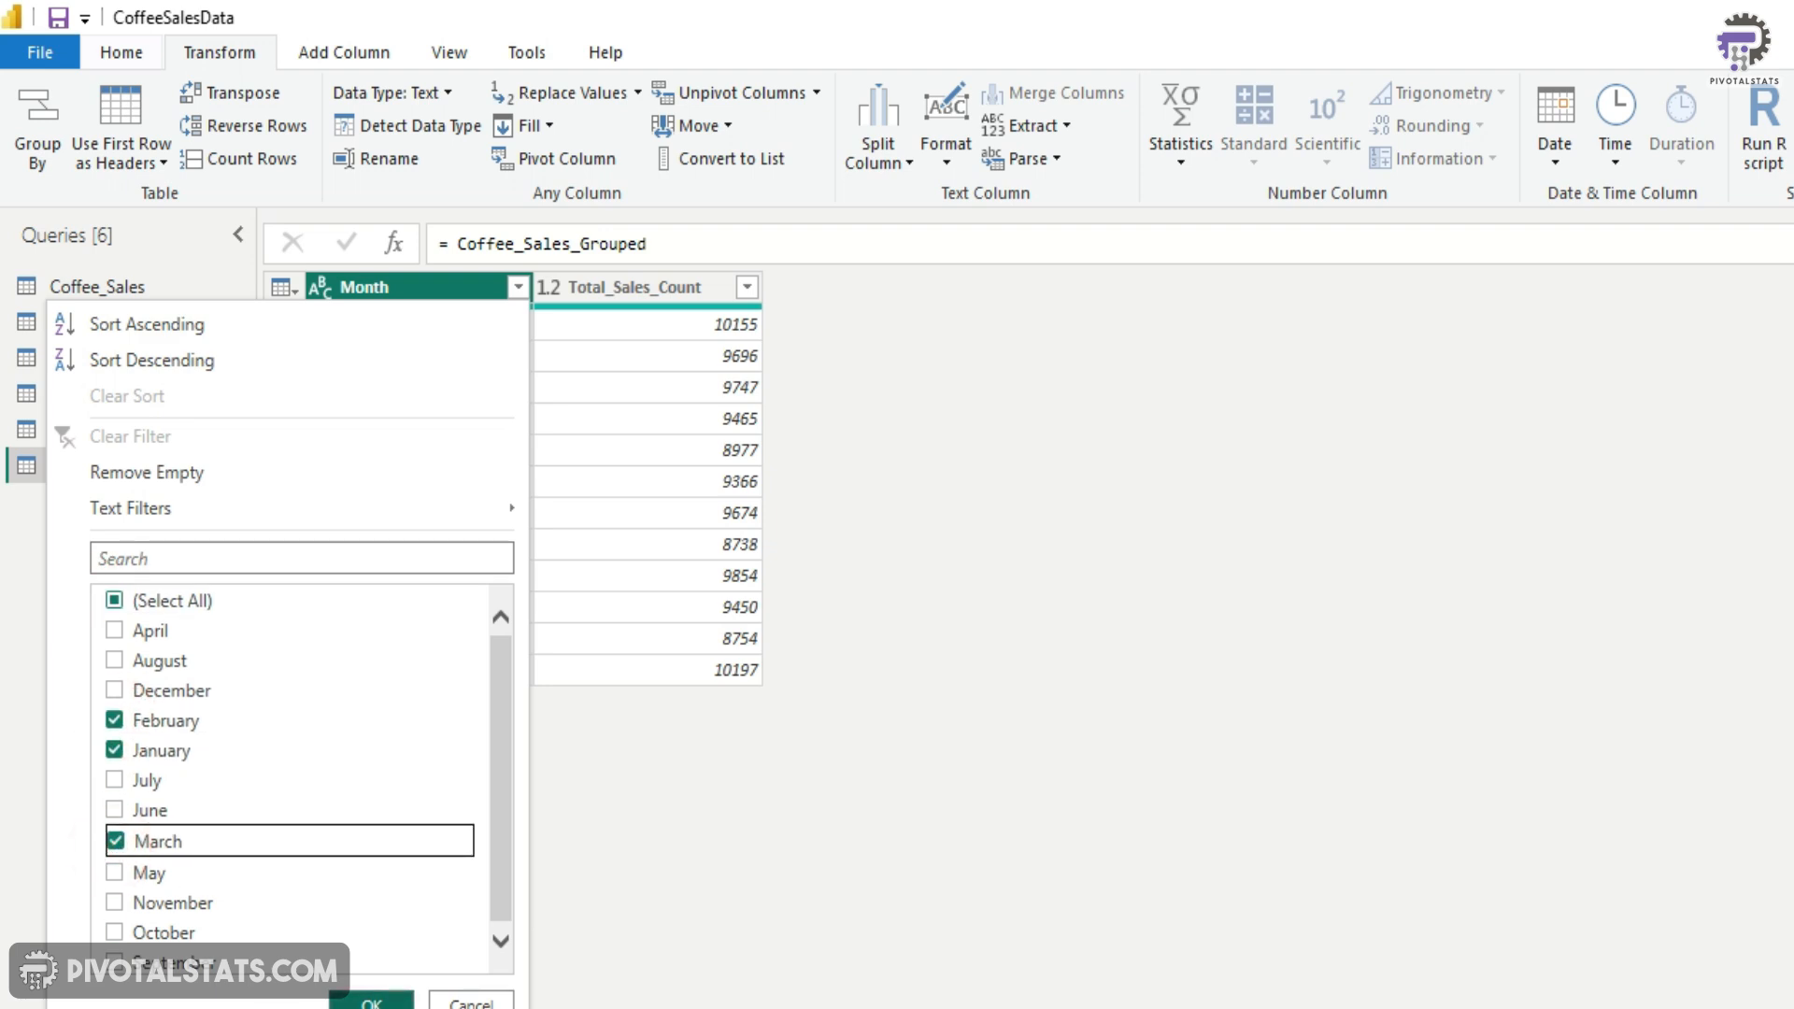
left_click(372, 1002)
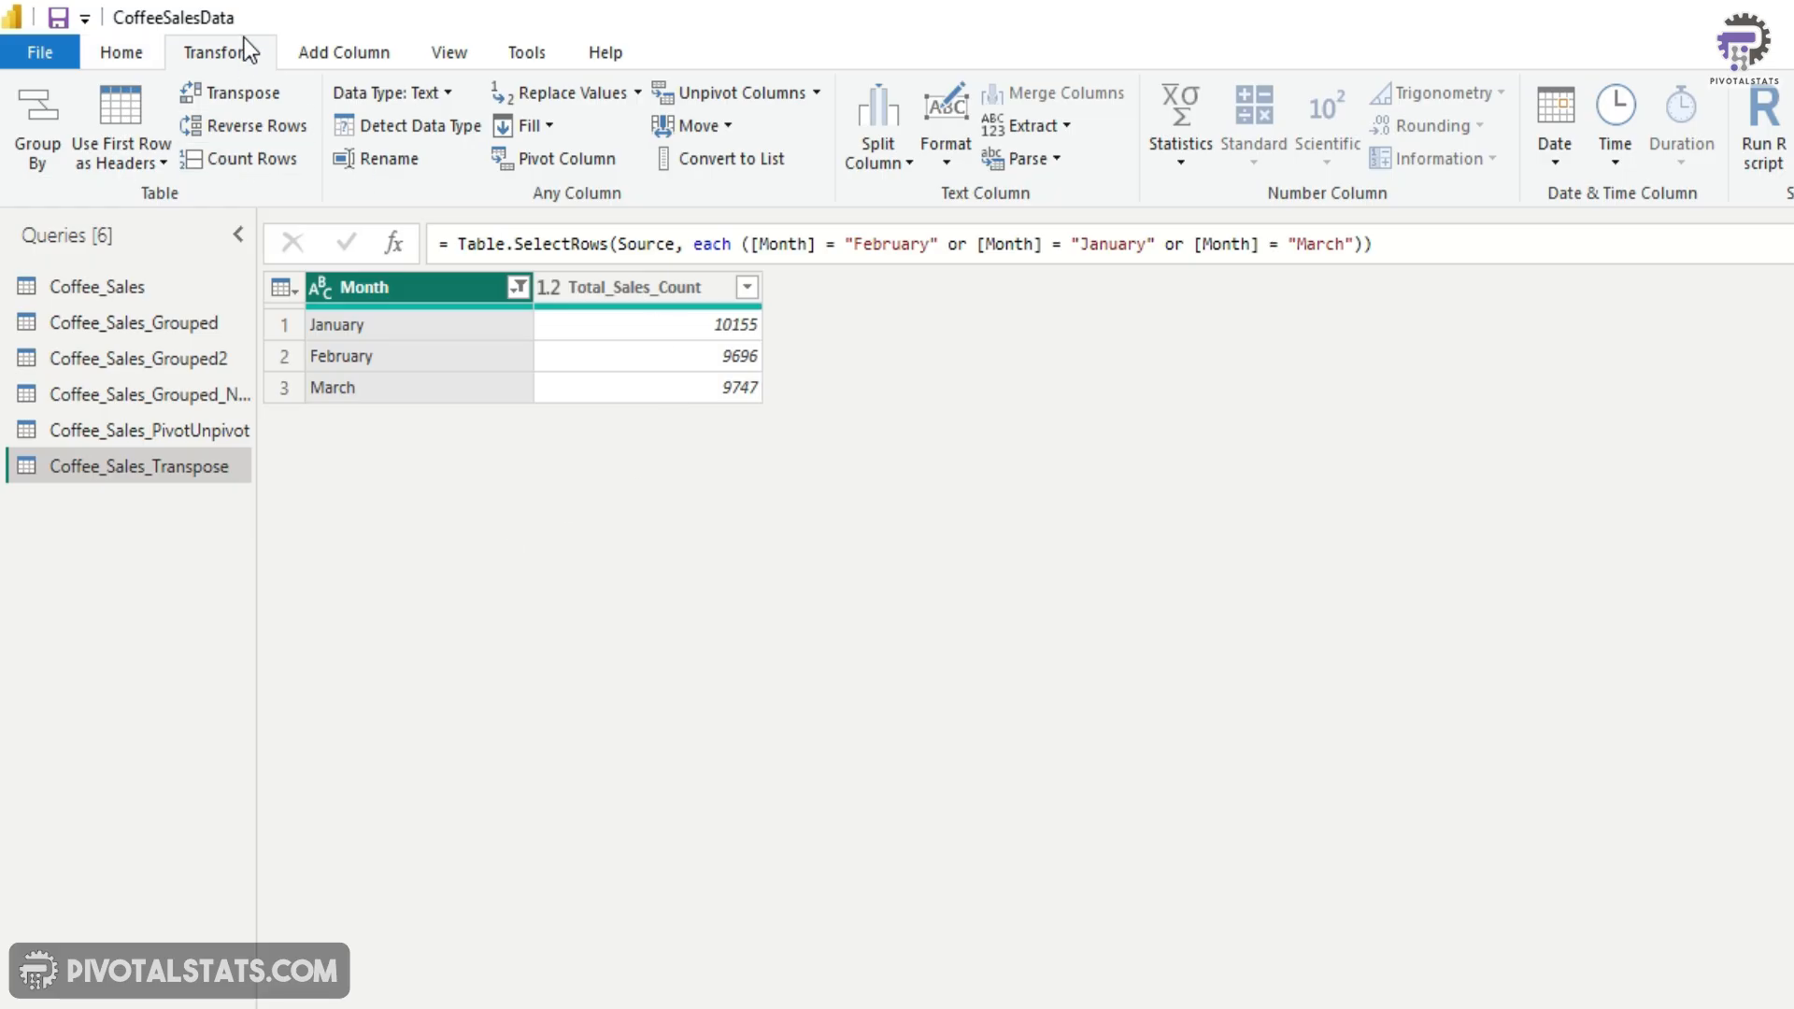
- Transpose the filtered monthly sales table and use its first row as headers
left_click(248, 94)
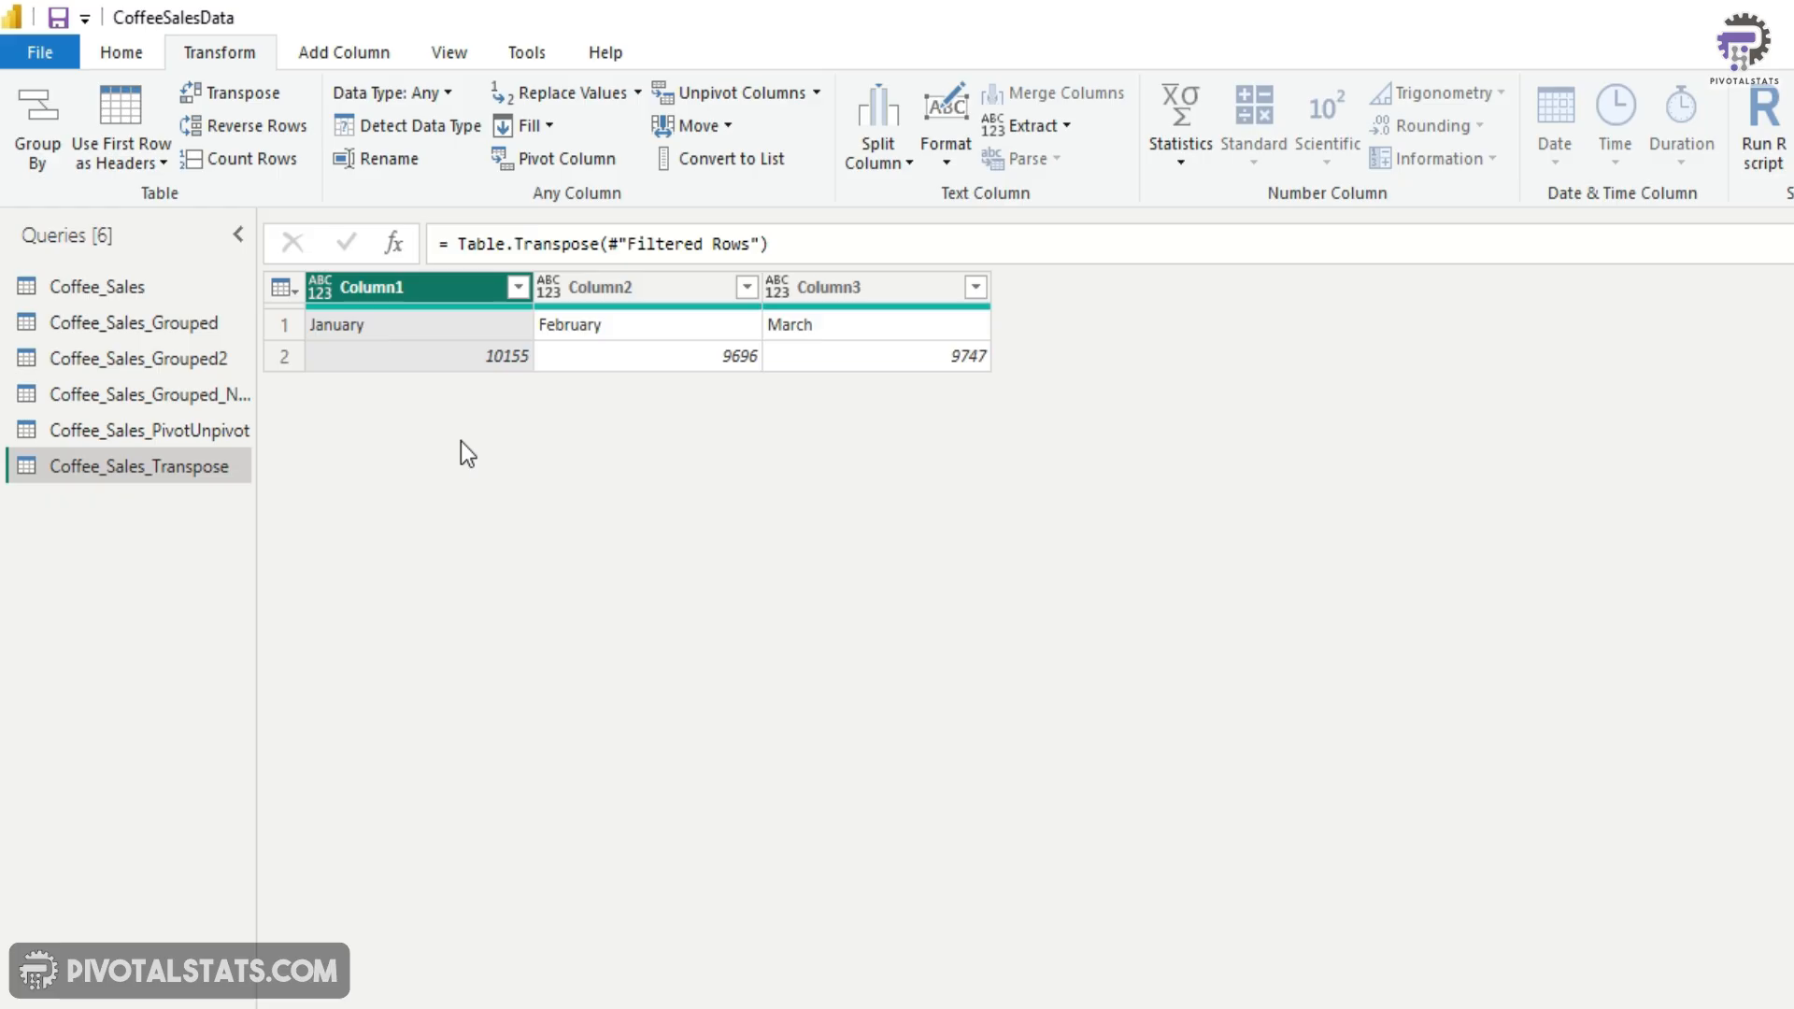
left_click(289, 292)
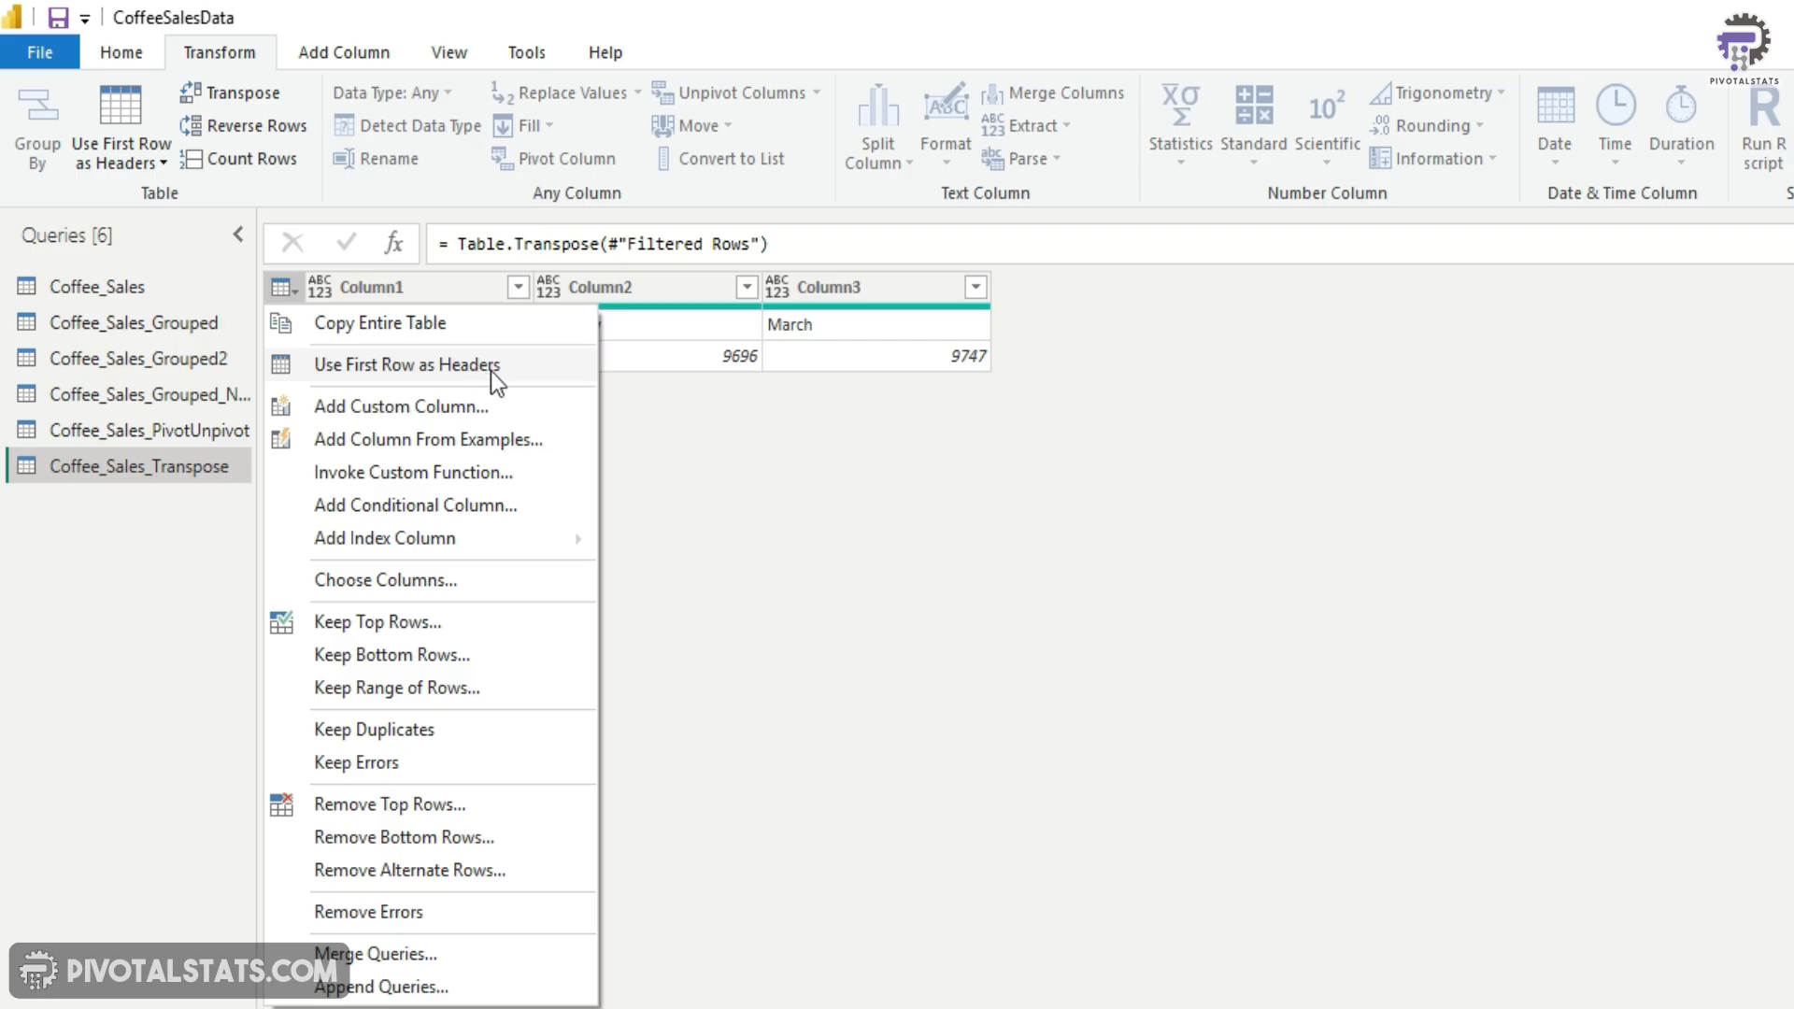
left_click(535, 376)
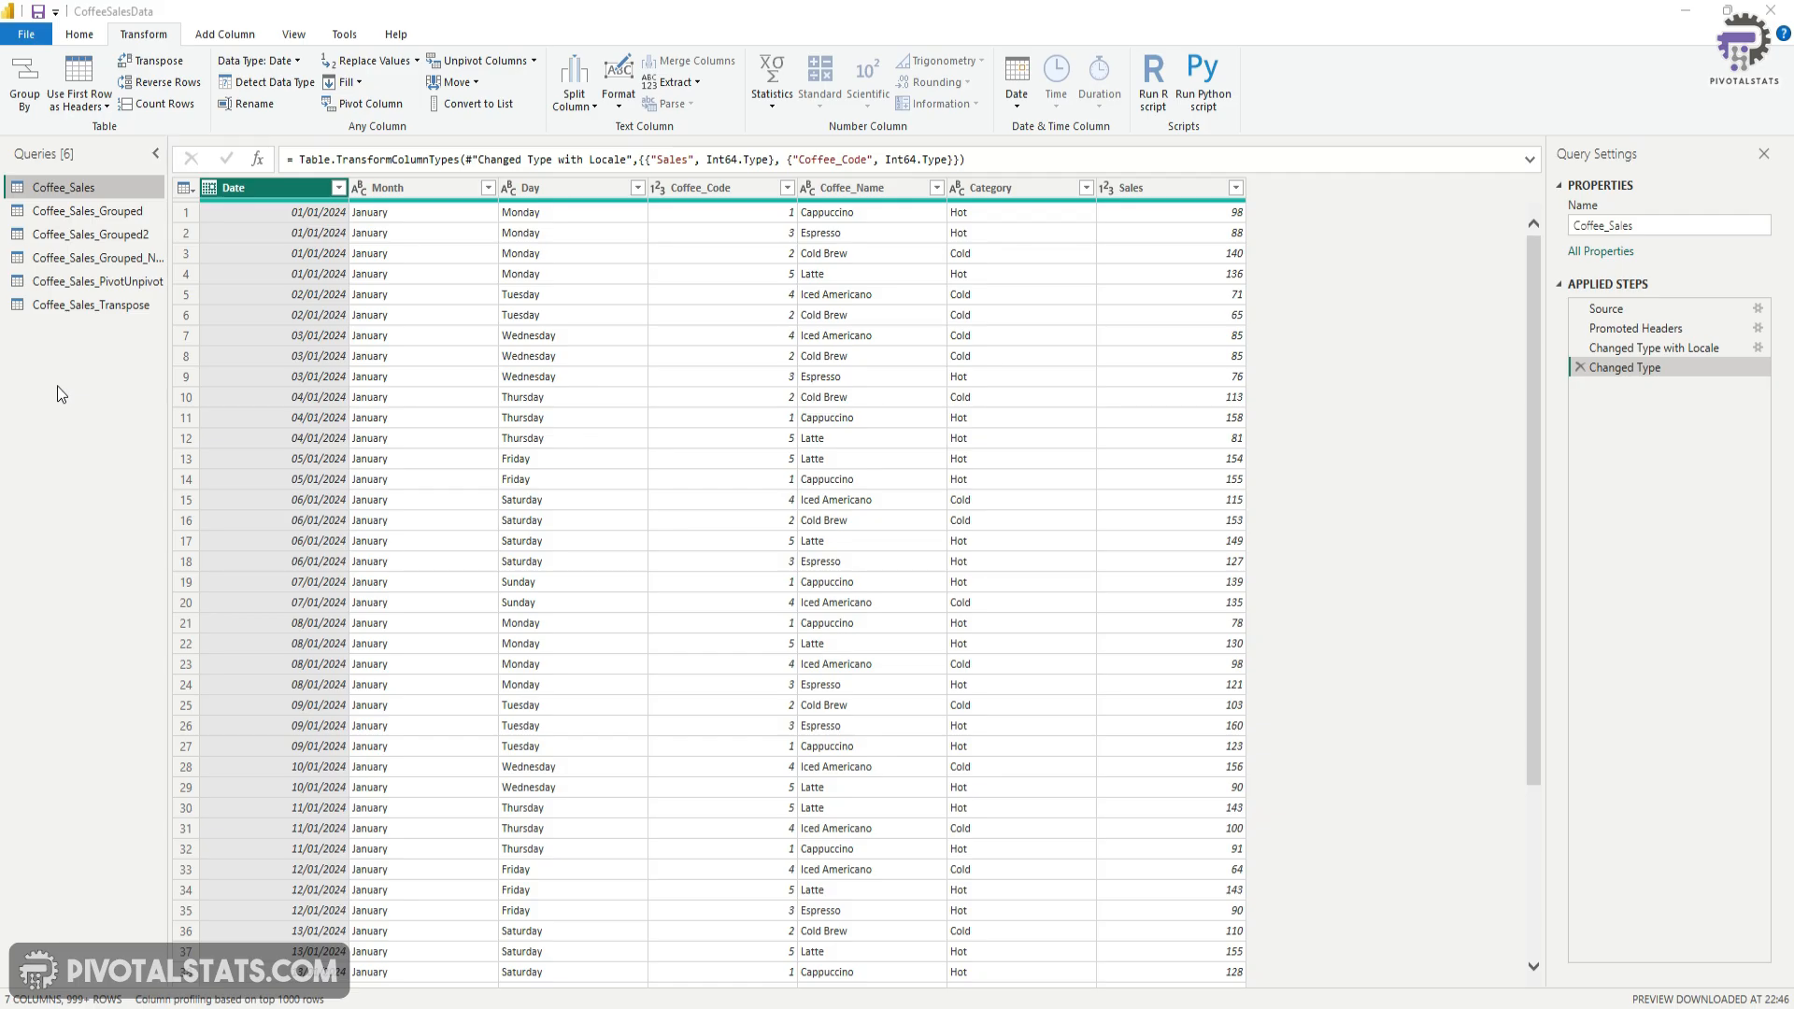
- Create a reference of the Coffee_Sales query named Coffee_Sales_Replace
right_click(89, 191)
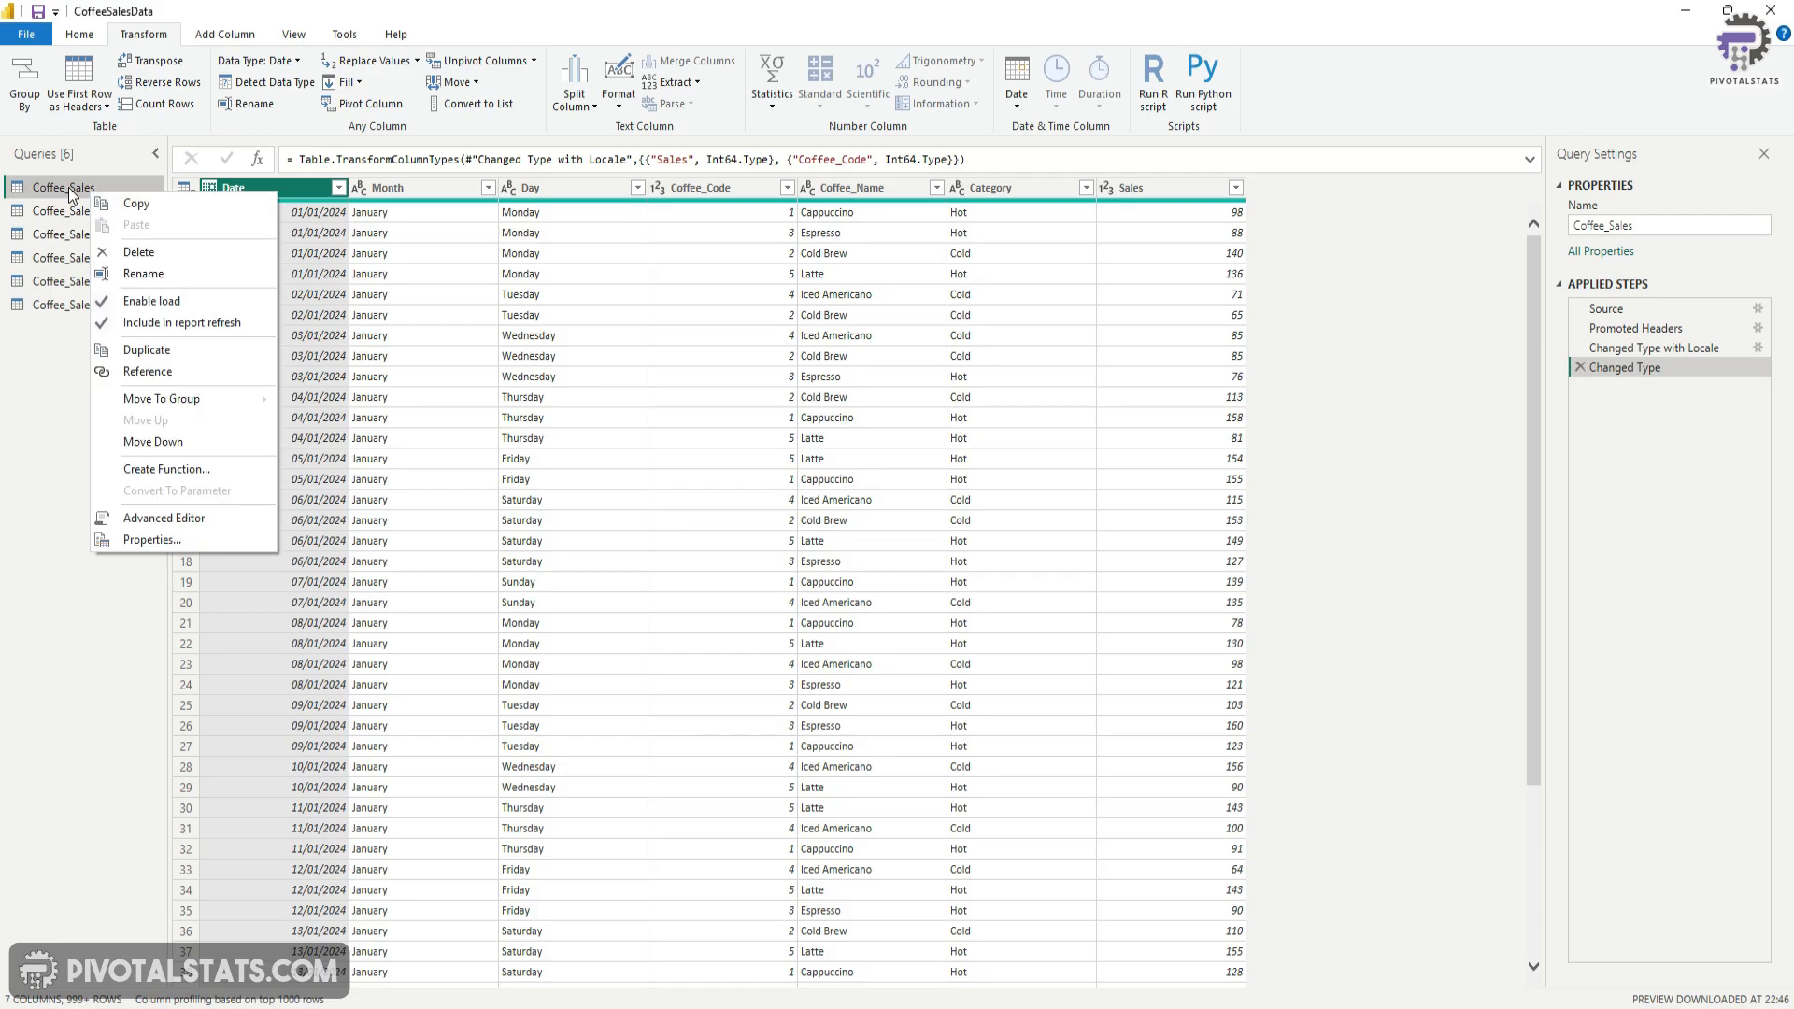
left_click(175, 372)
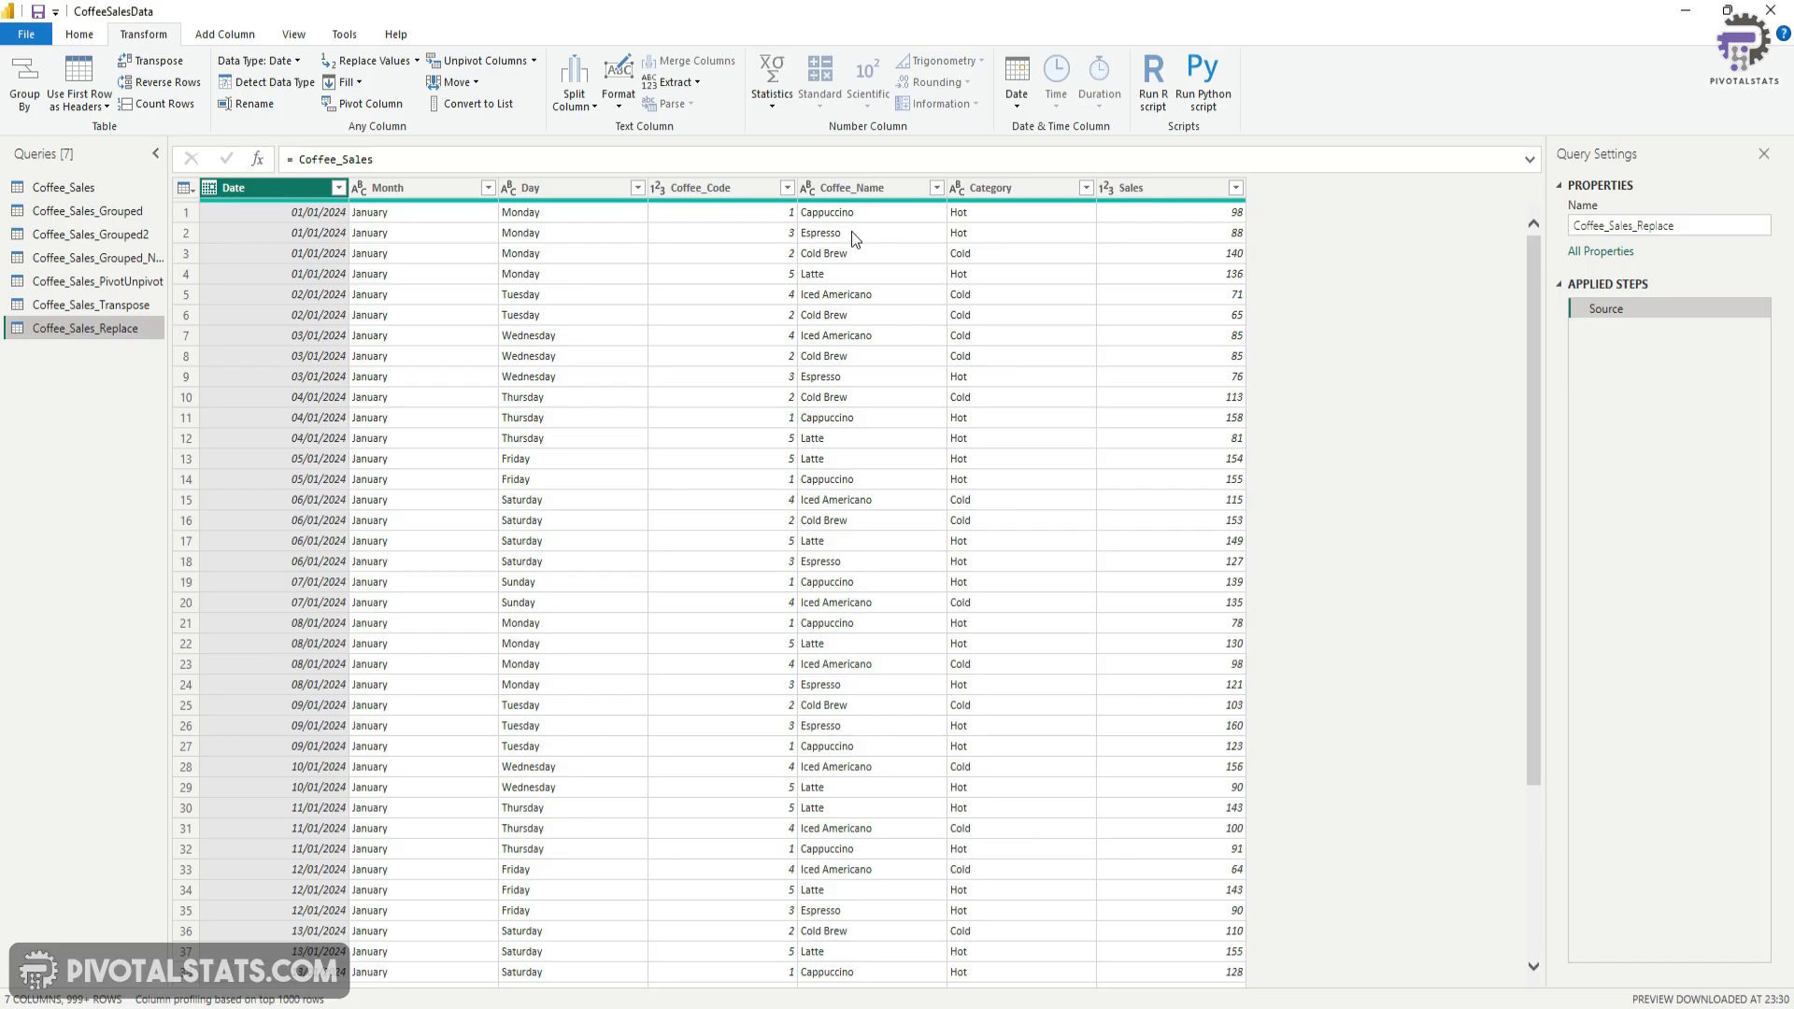
- Set up a value replacement on the Coffee_Name column, with Latte as the value to find and Mocha as the replacement
left_click(877, 191)
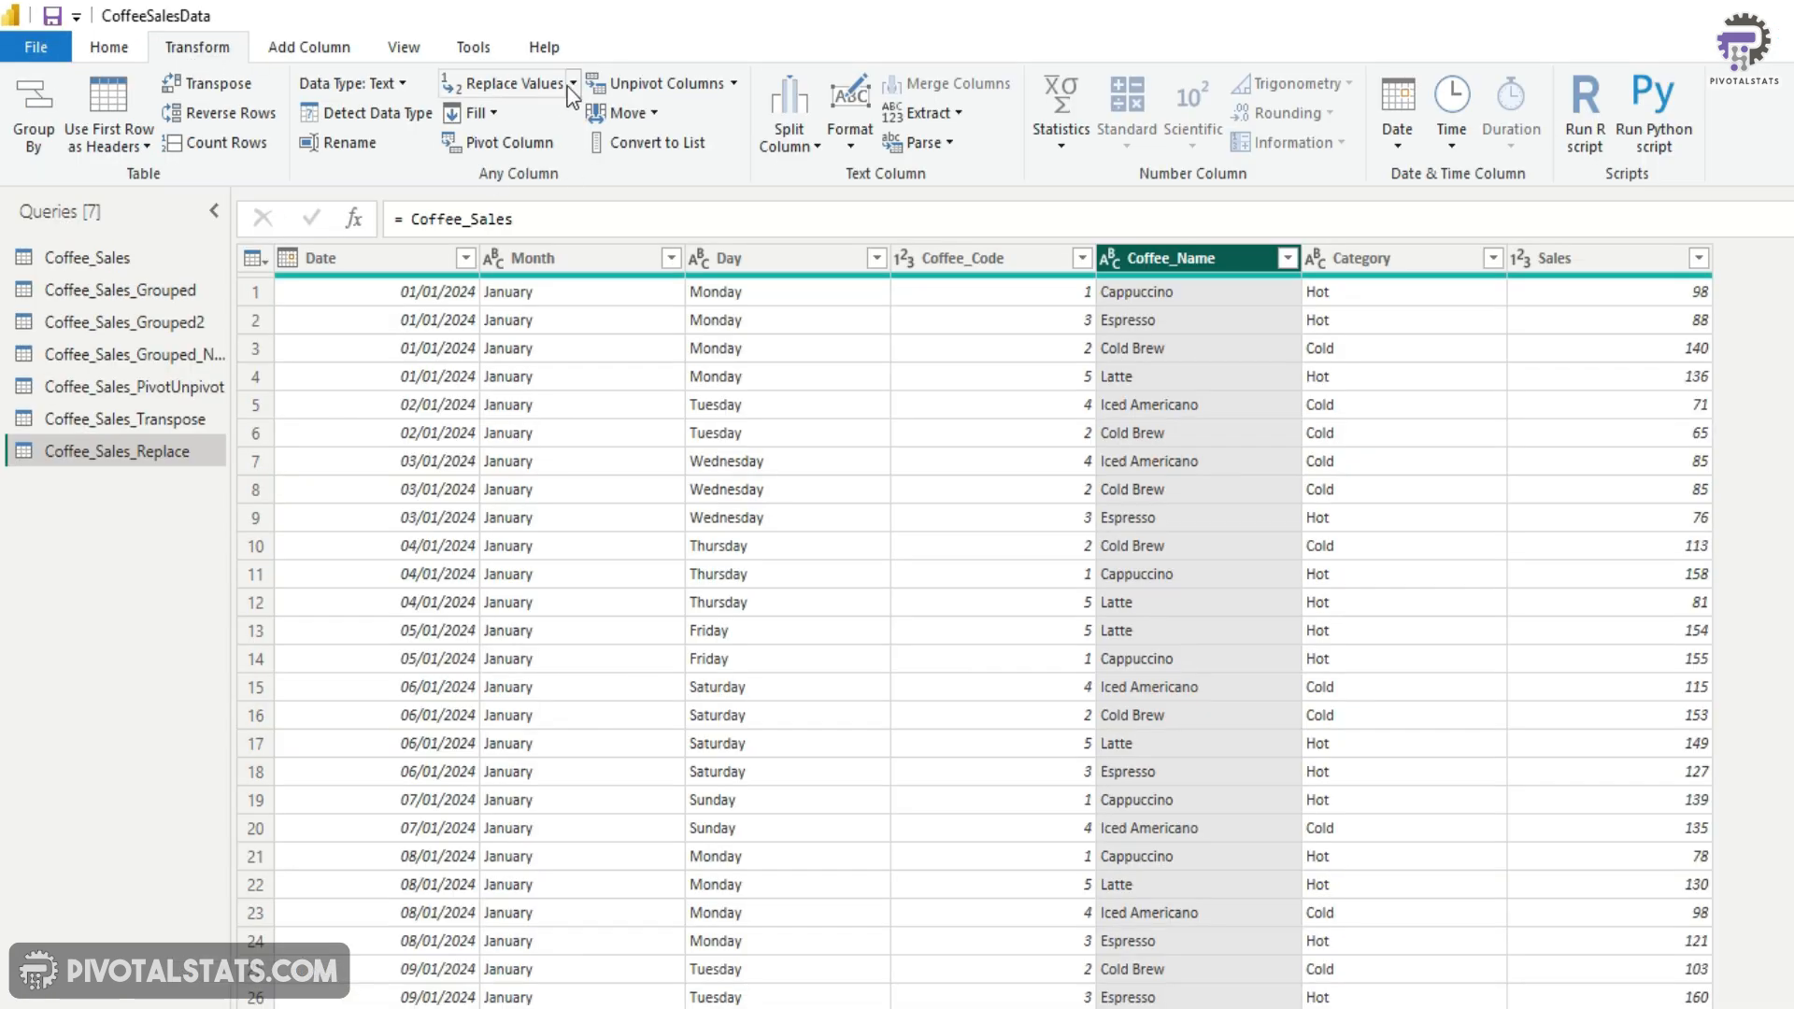
left_click(572, 84)
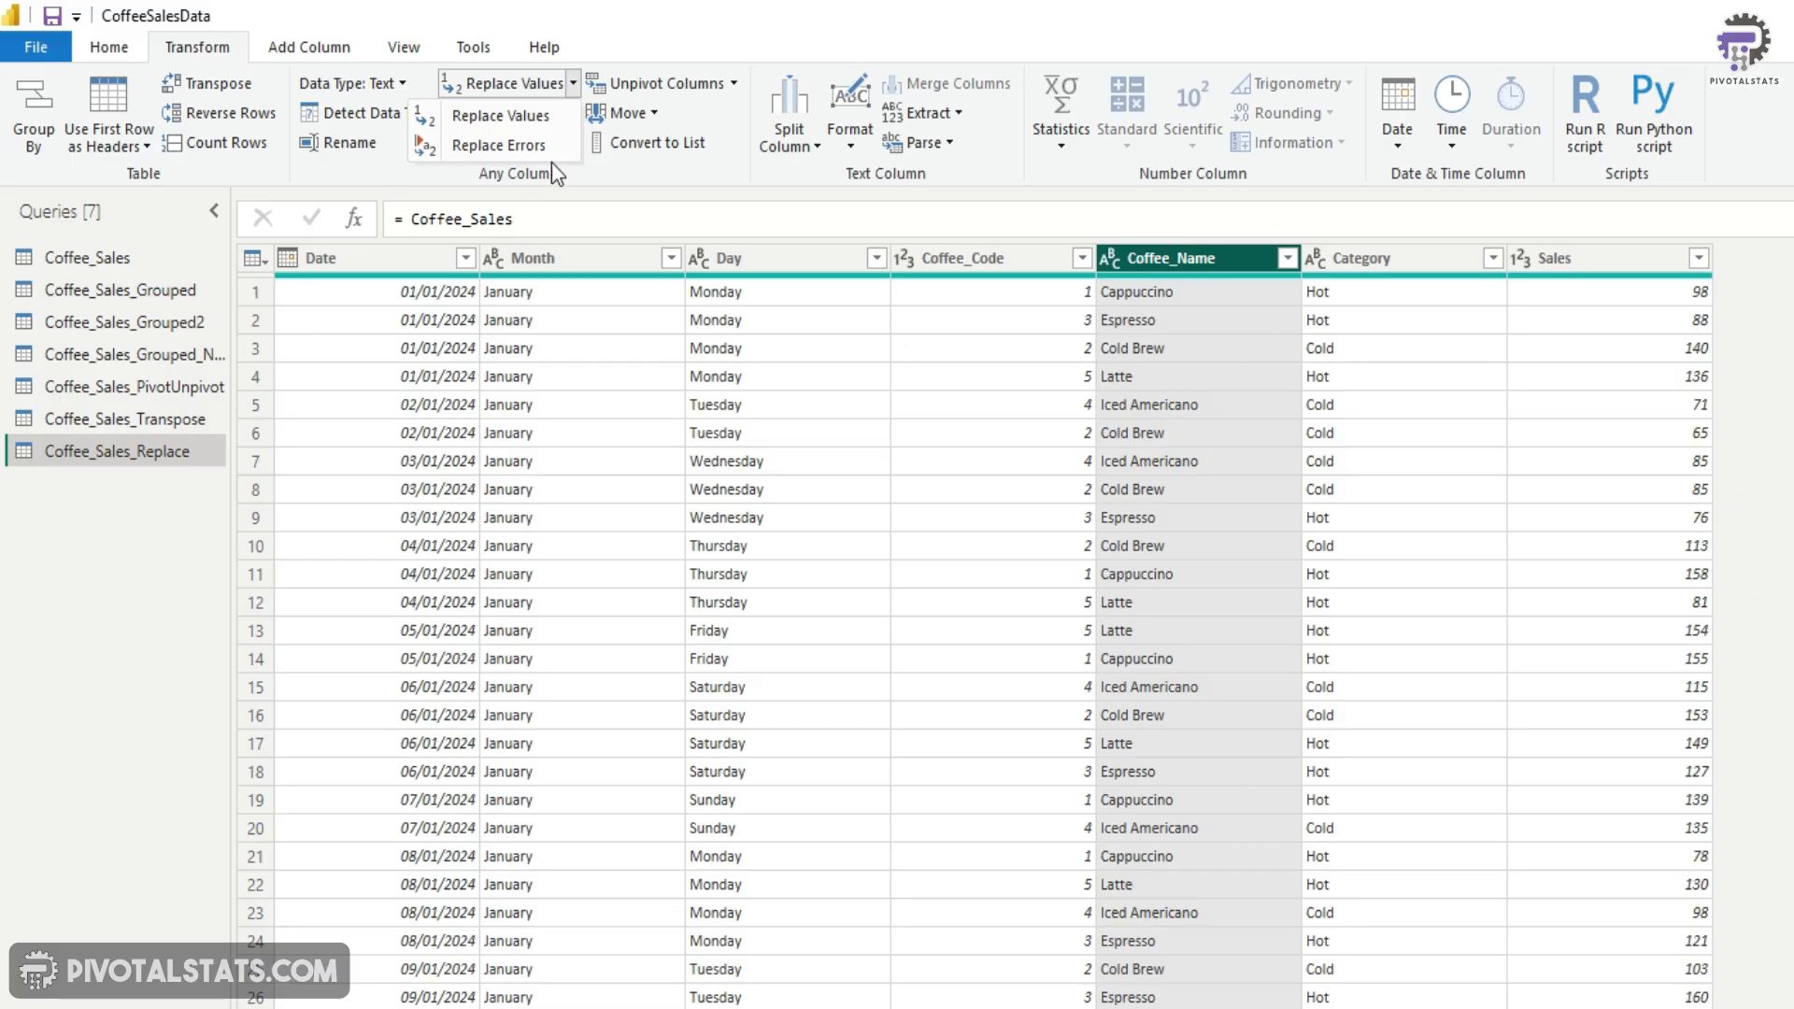
left_click(541, 123)
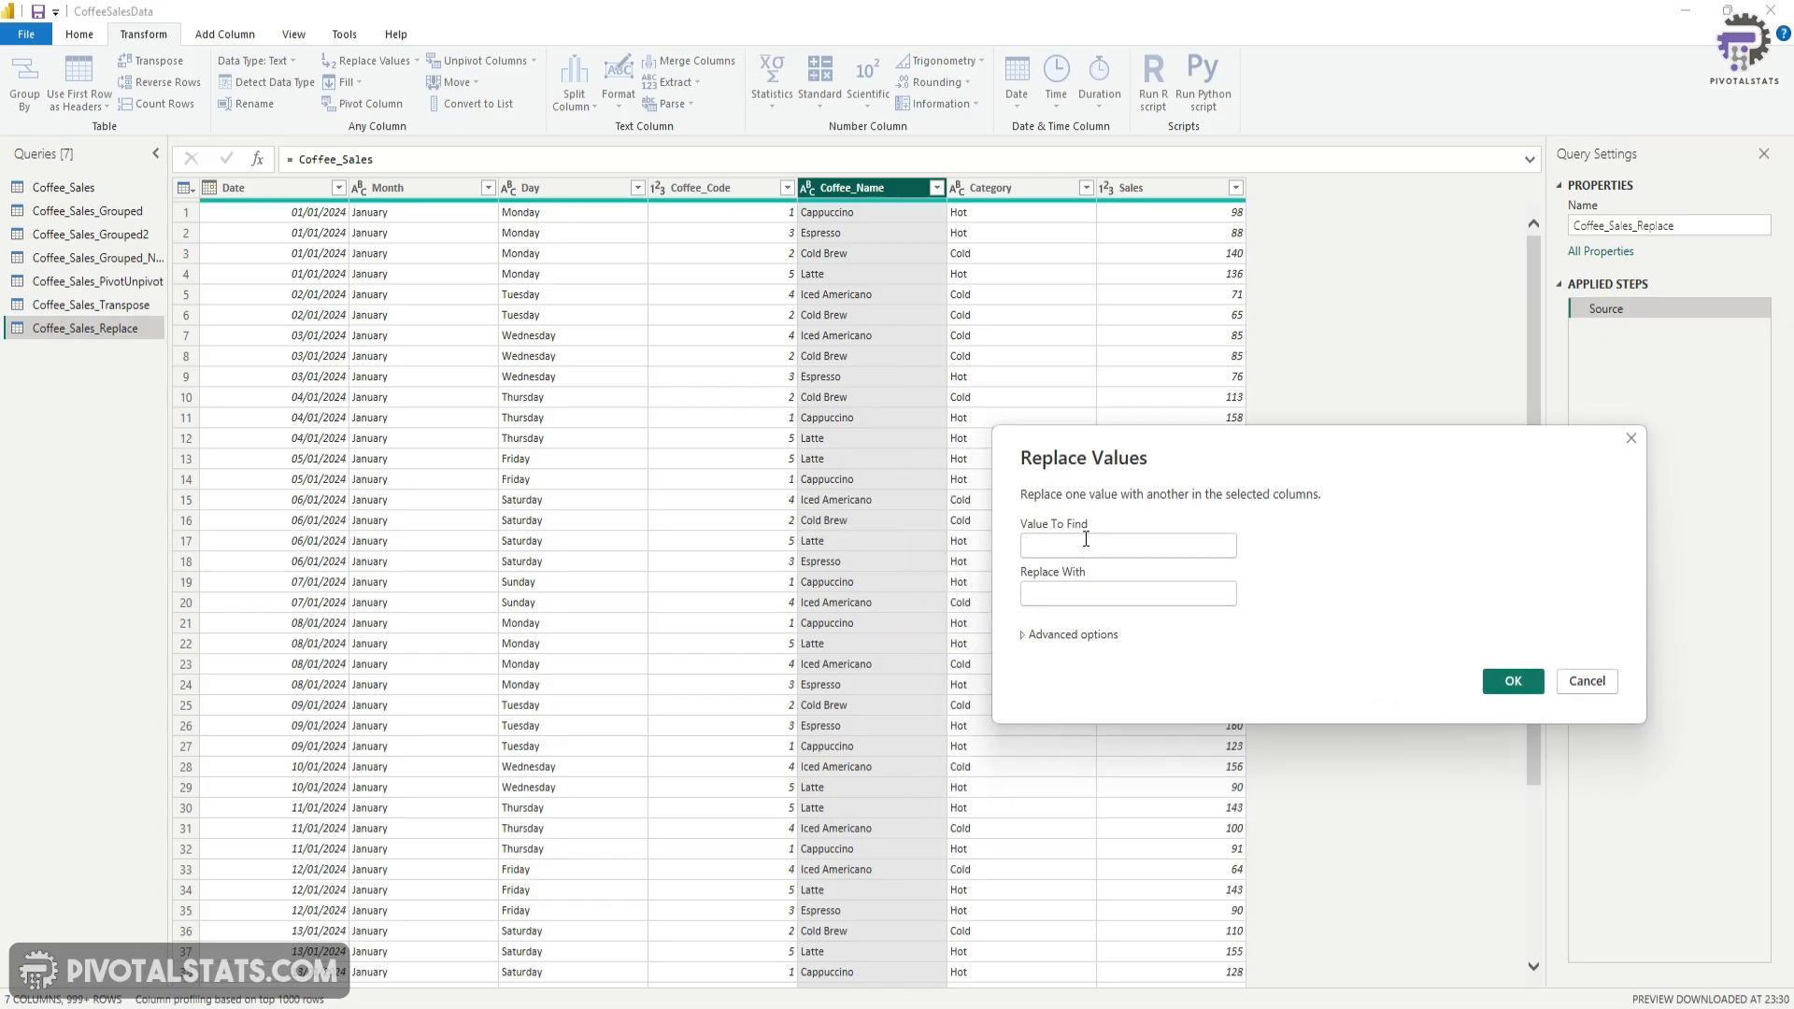
left_click(1075, 543)
type("Latte")
left_click(1123, 596)
type("Mocha")
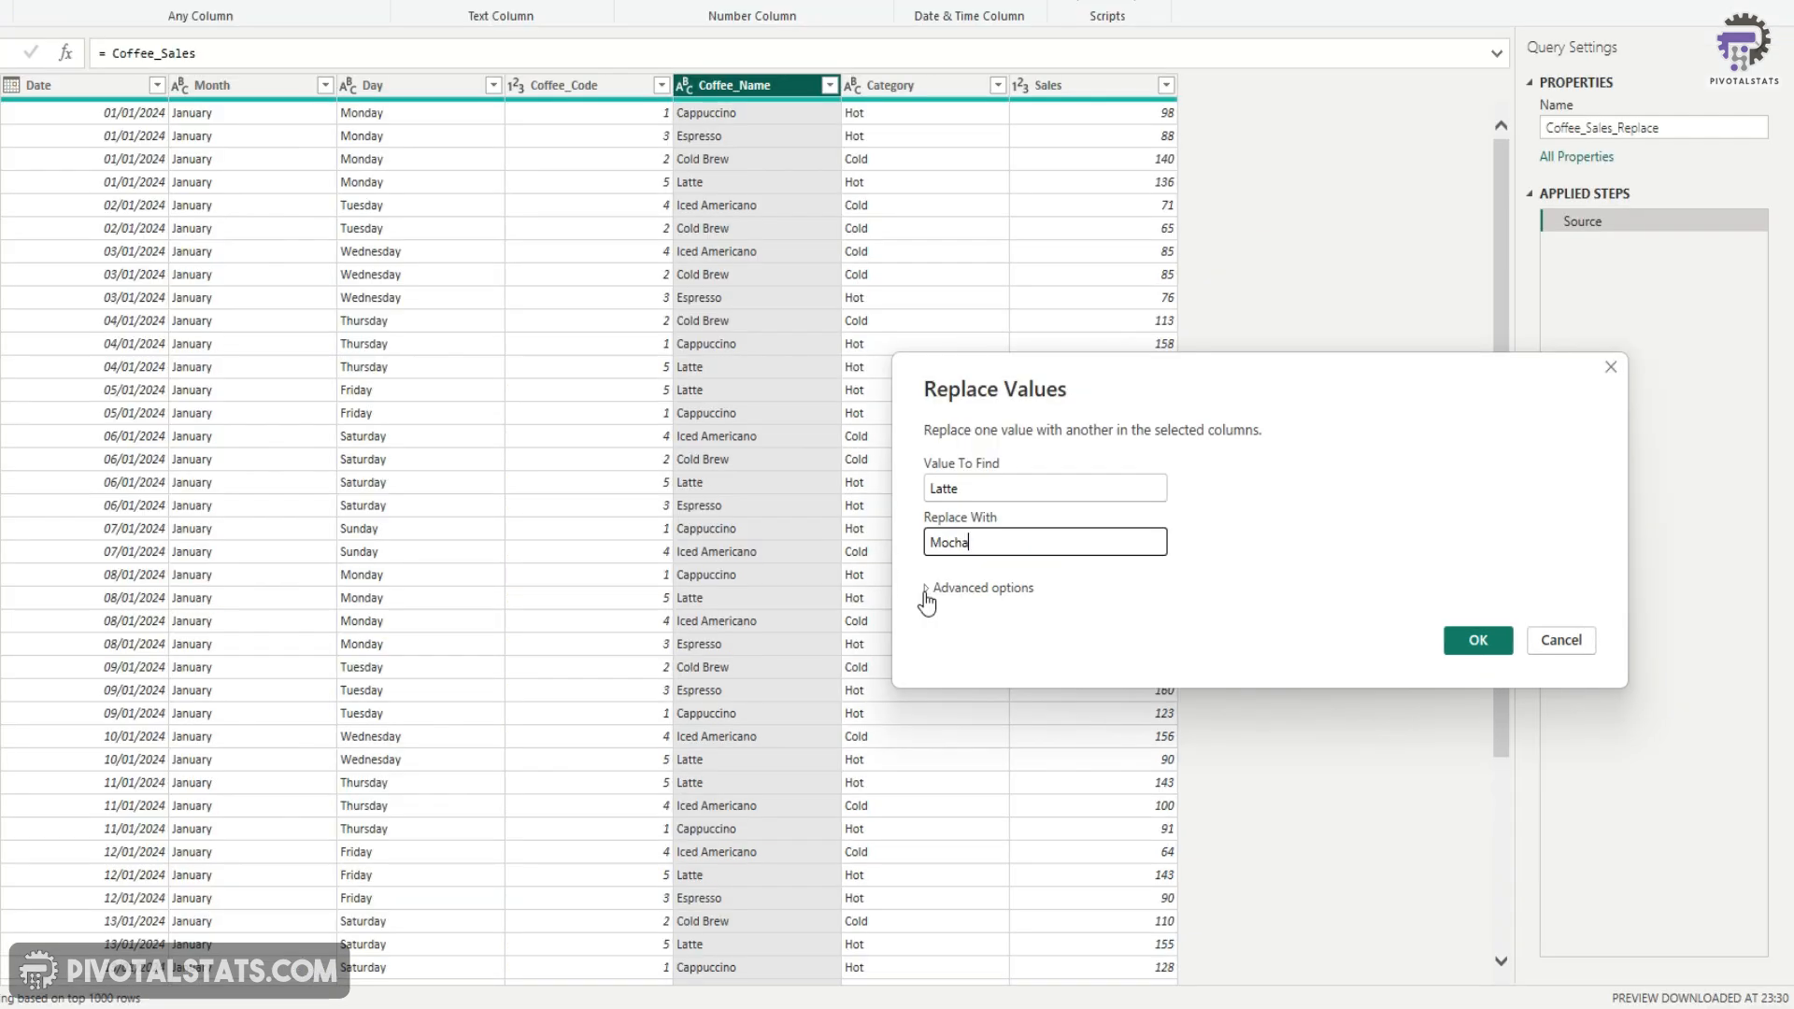
- Try adding a Line Feed special character to the value to find, and restore it to Latte with special characters turned off
left_click(926, 598)
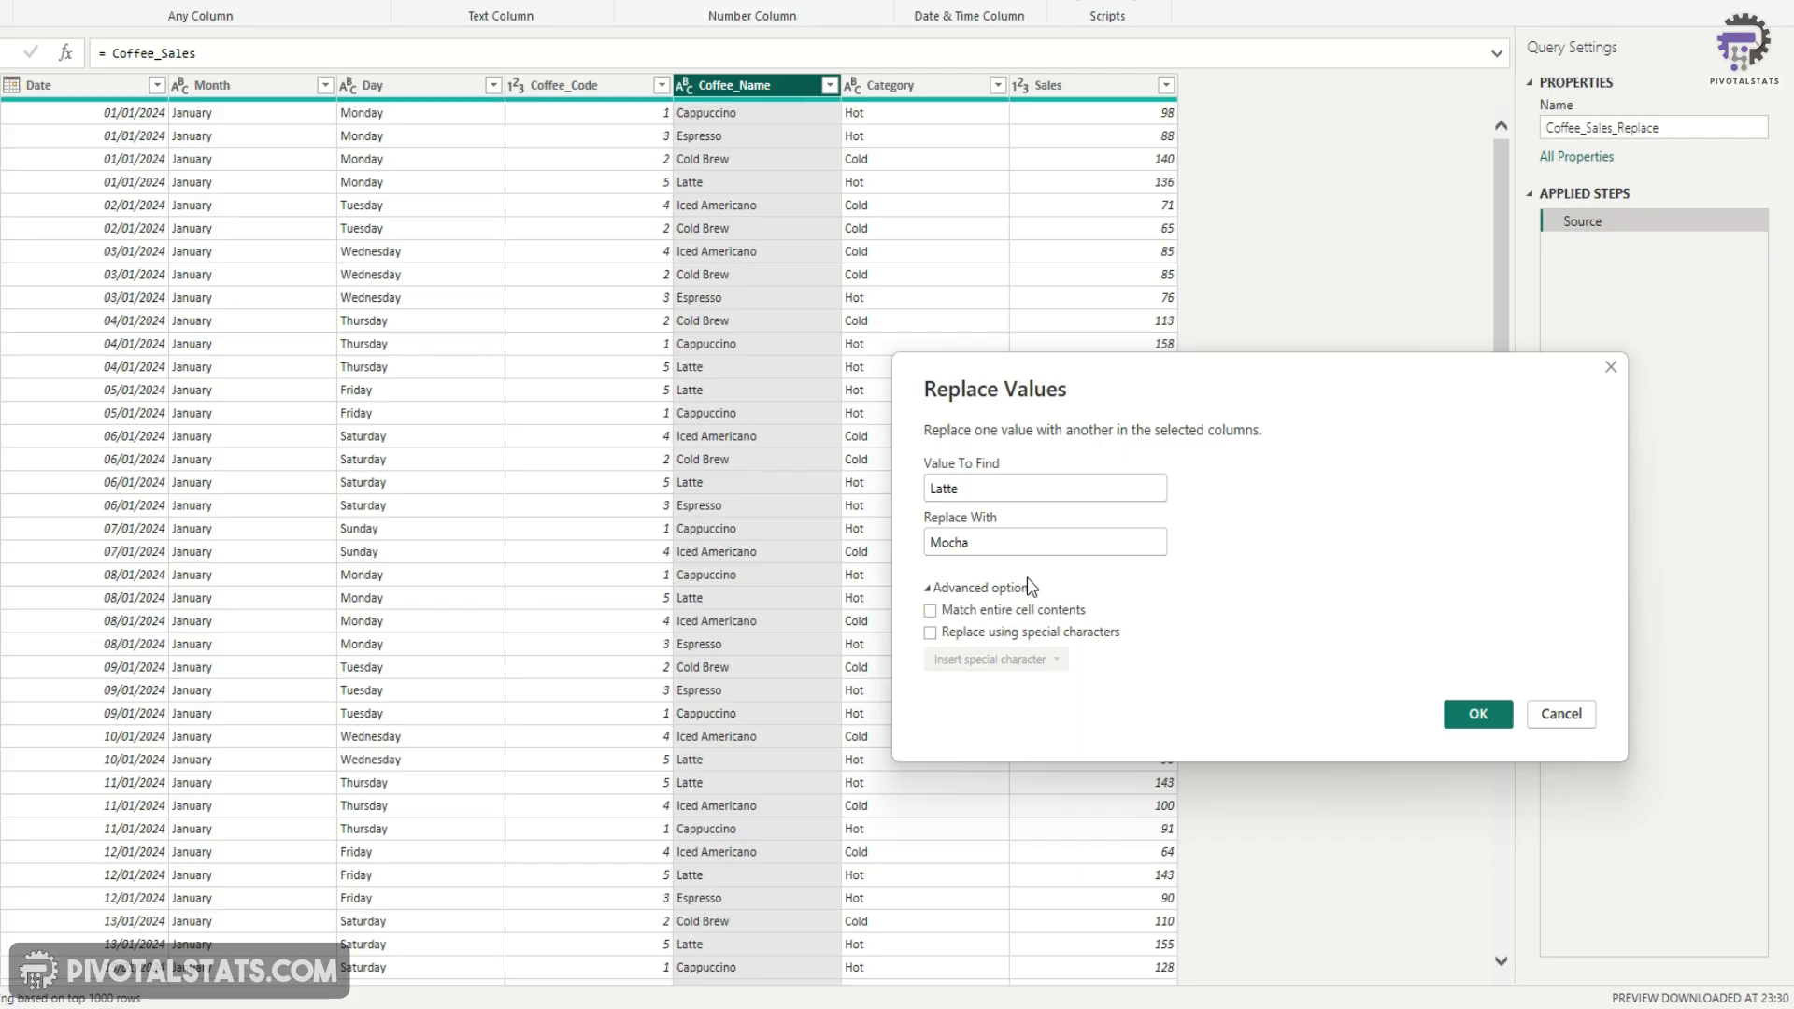
double_click(981, 489)
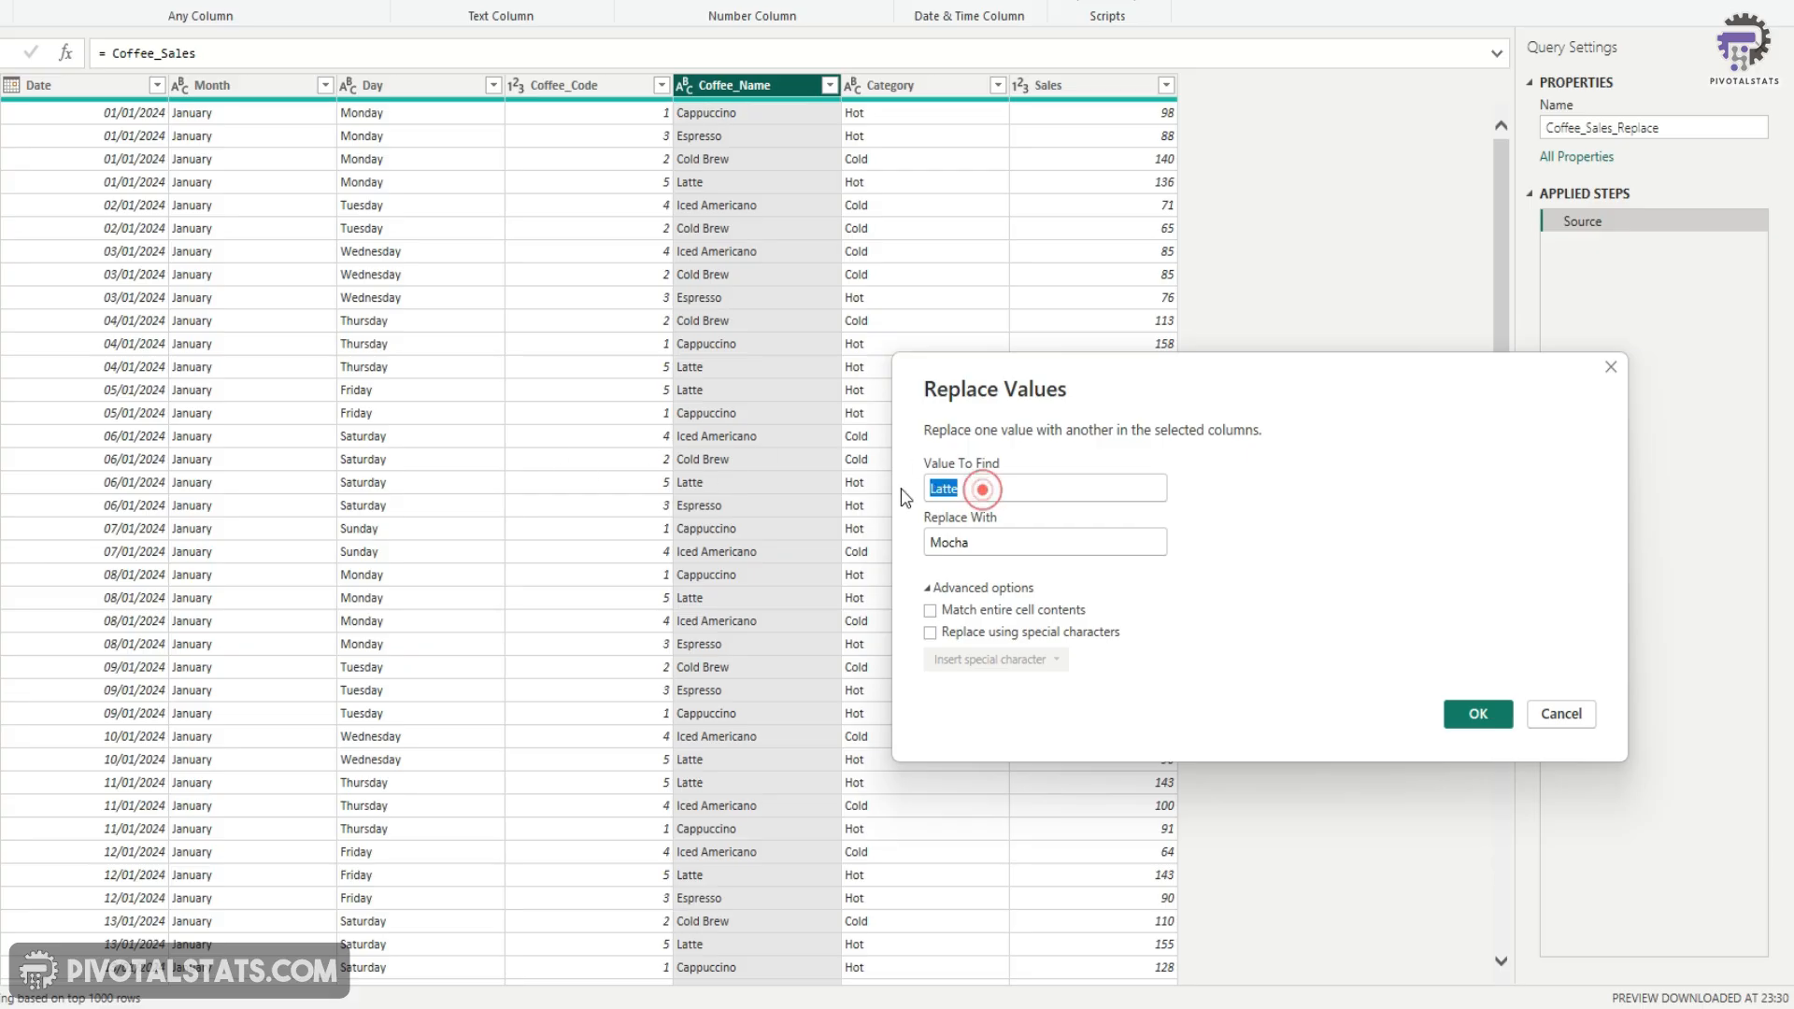
left_click(1079, 566)
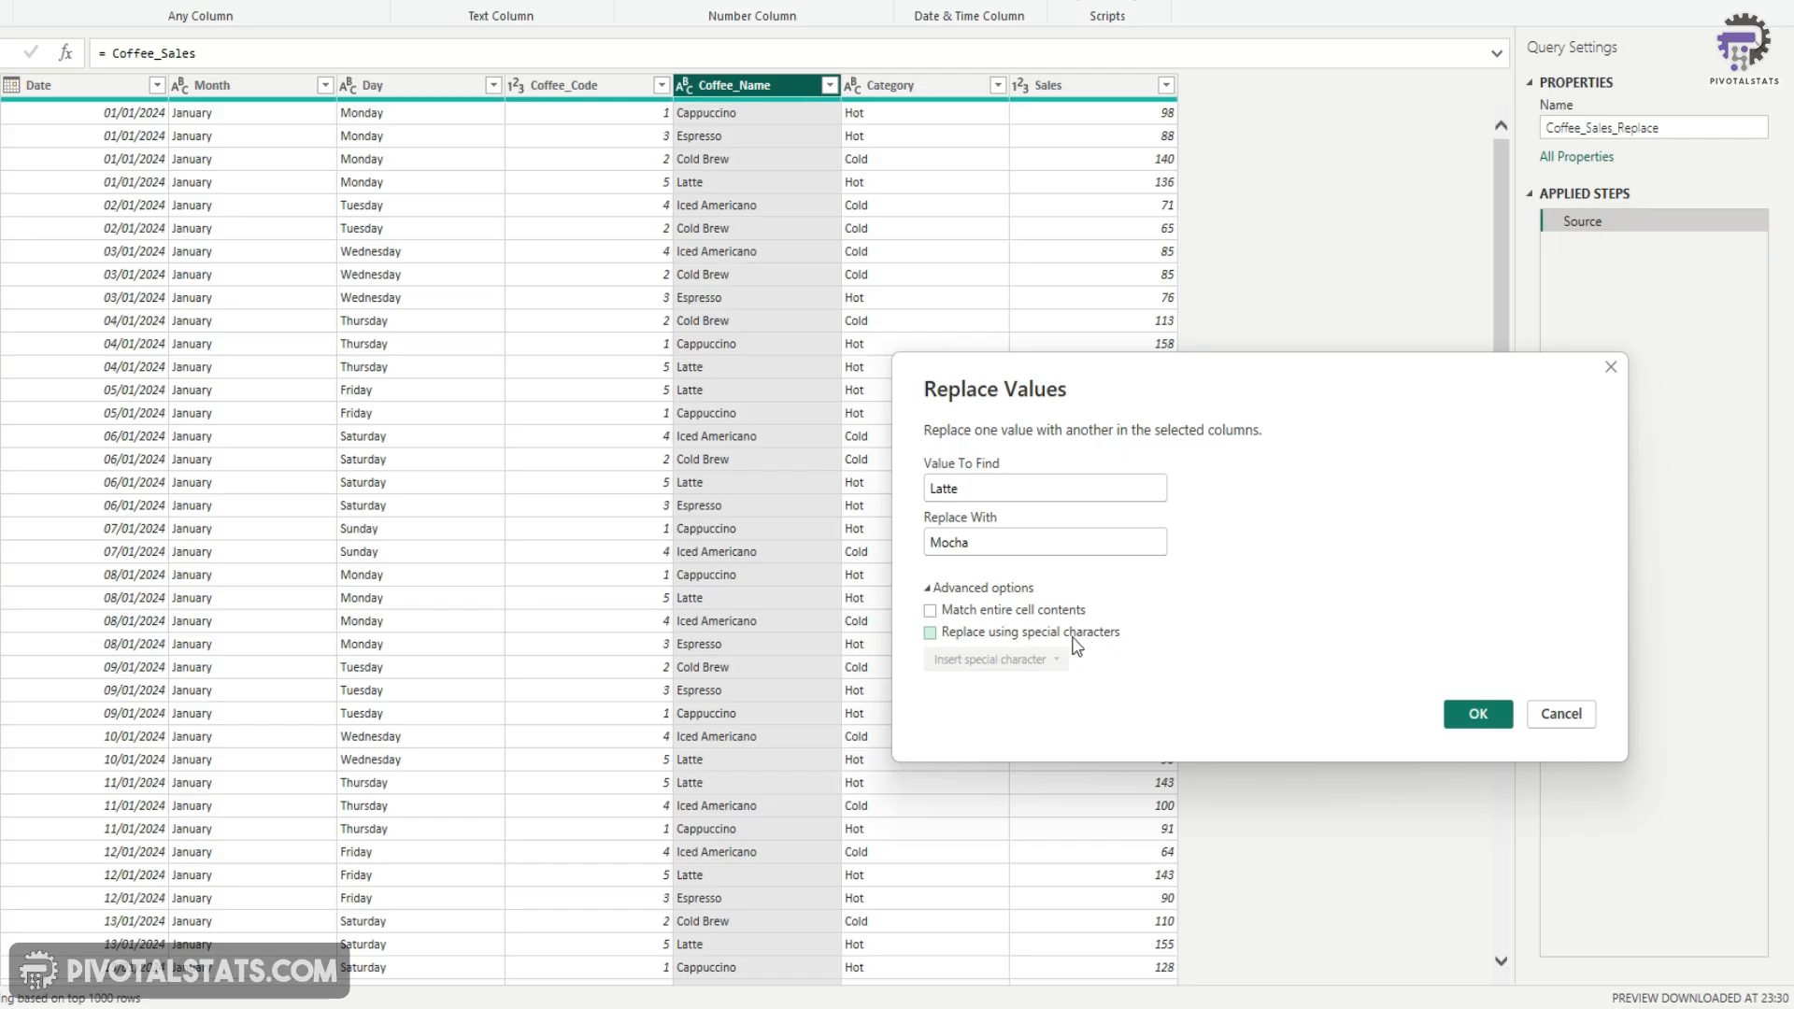
left_click(930, 634)
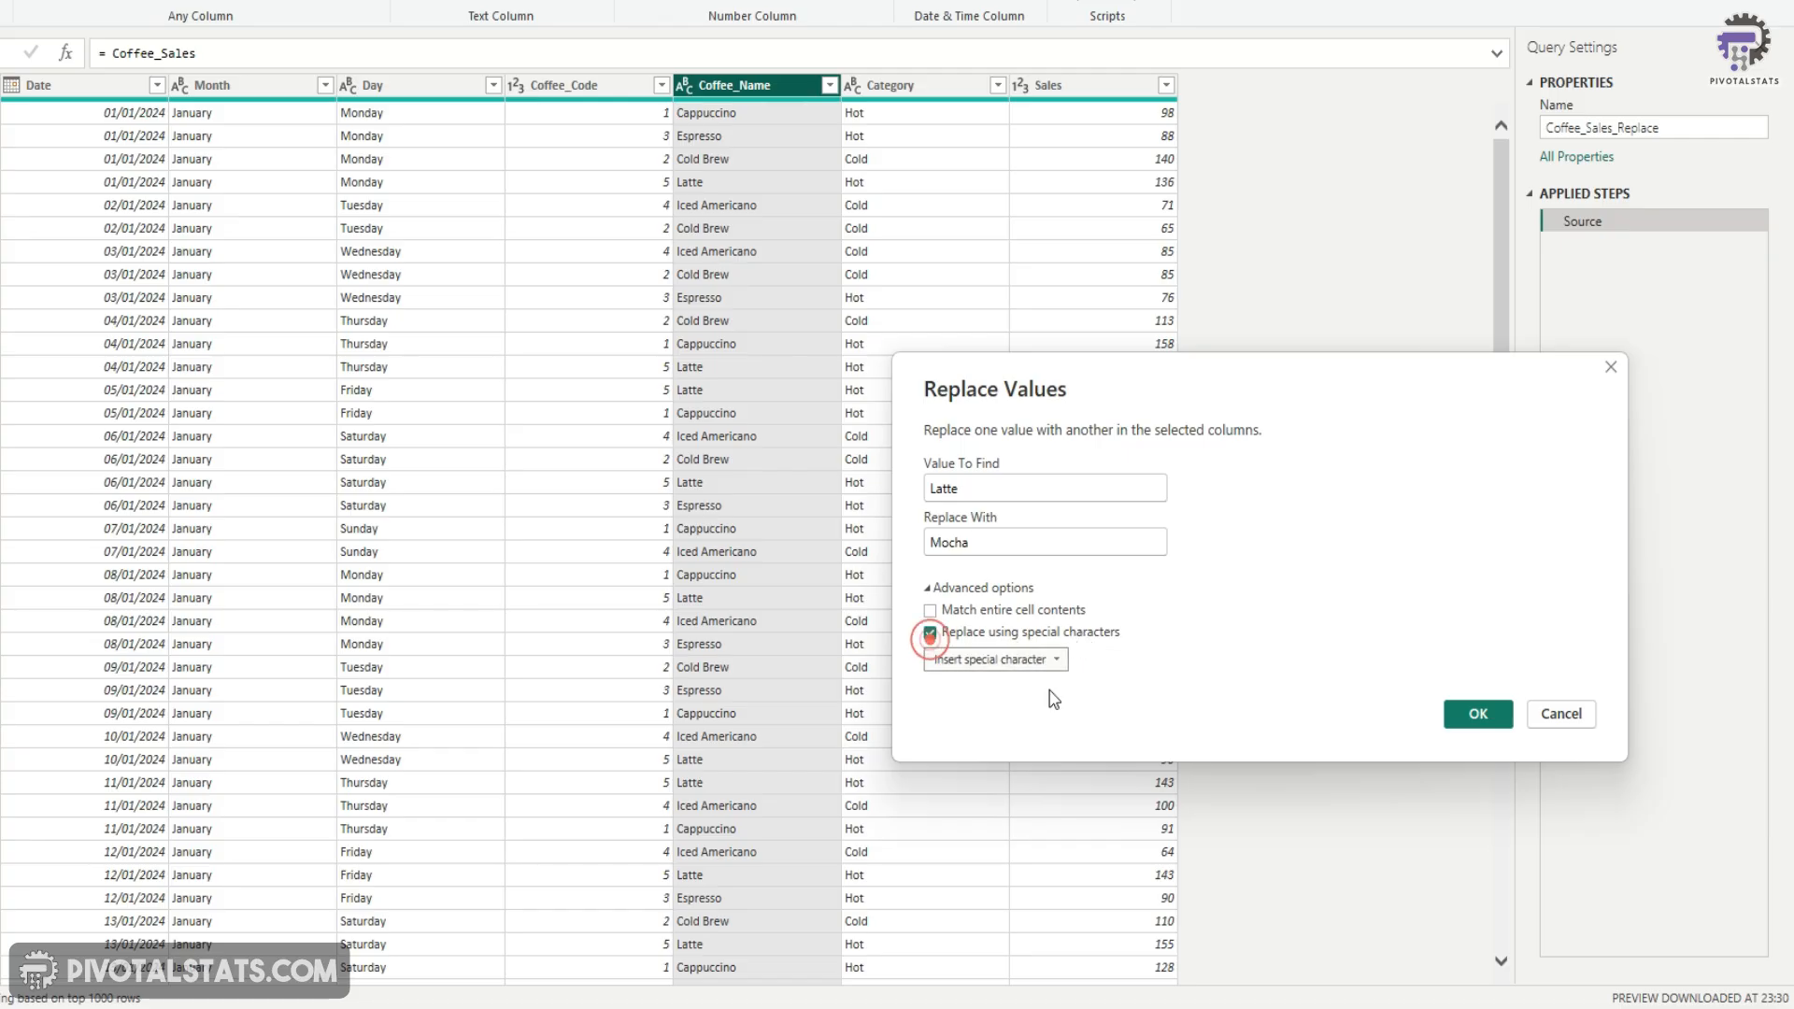
left_click(1034, 659)
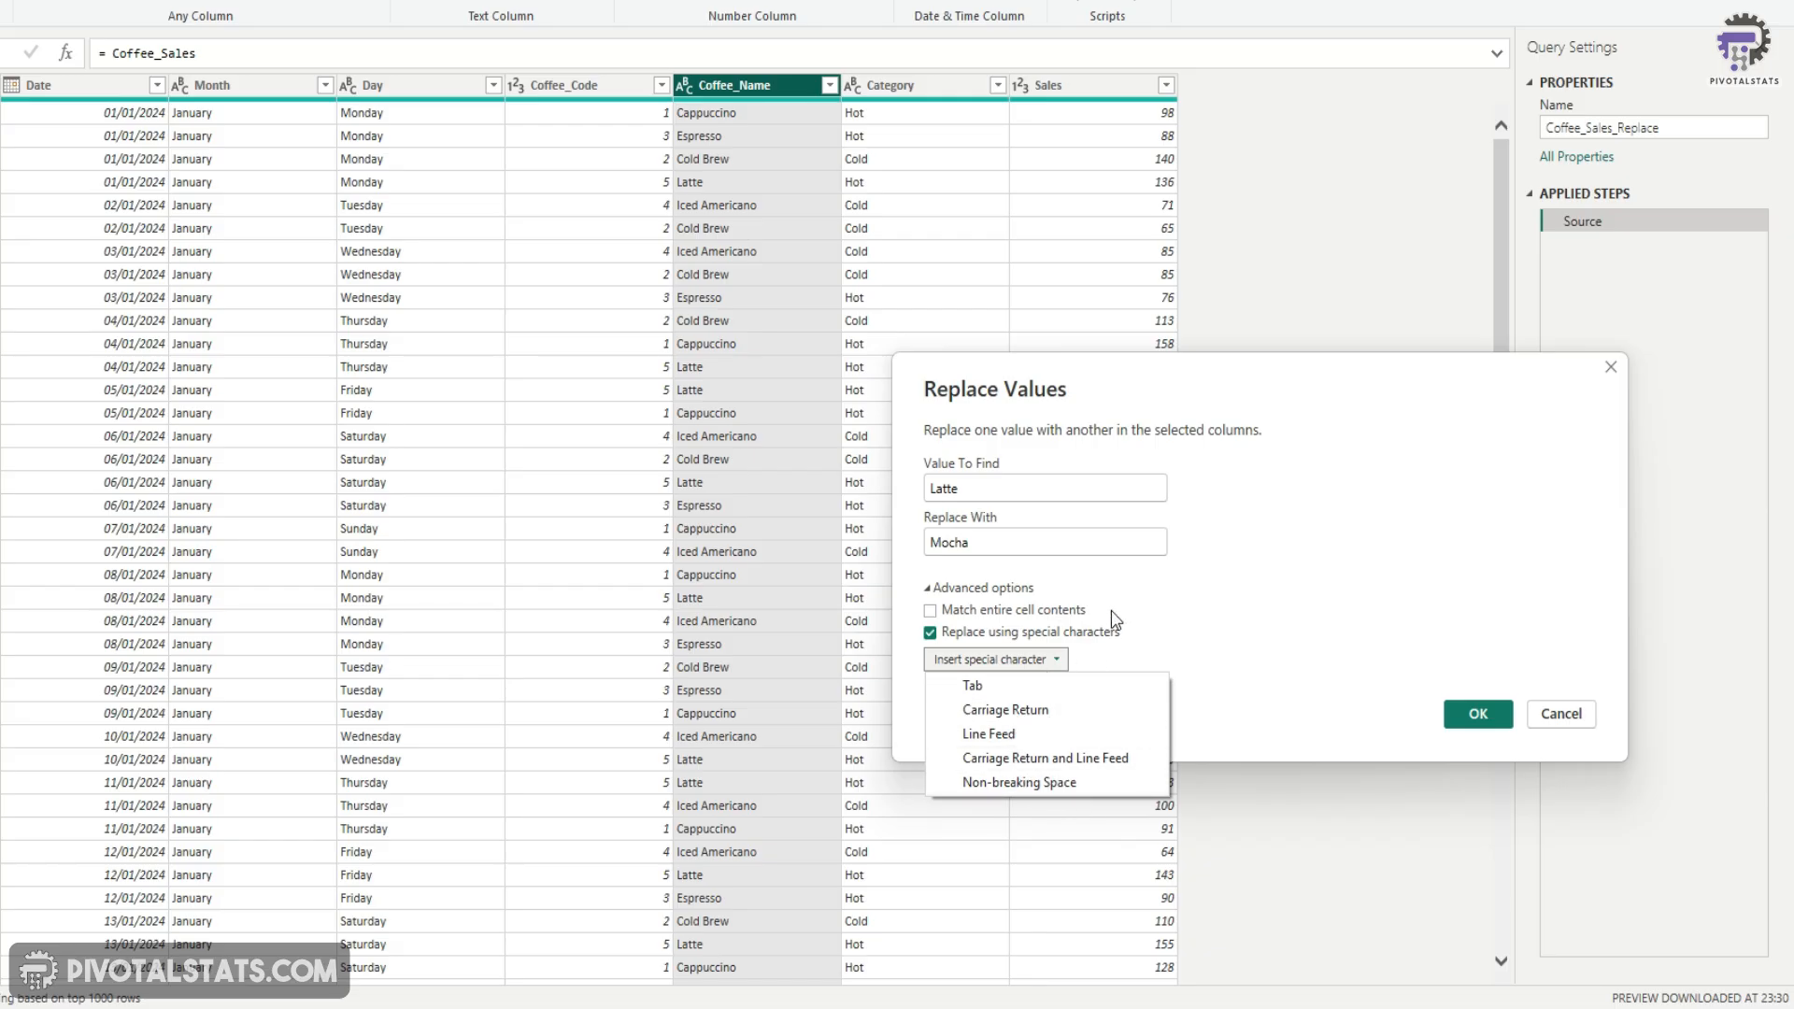
left_click(1040, 742)
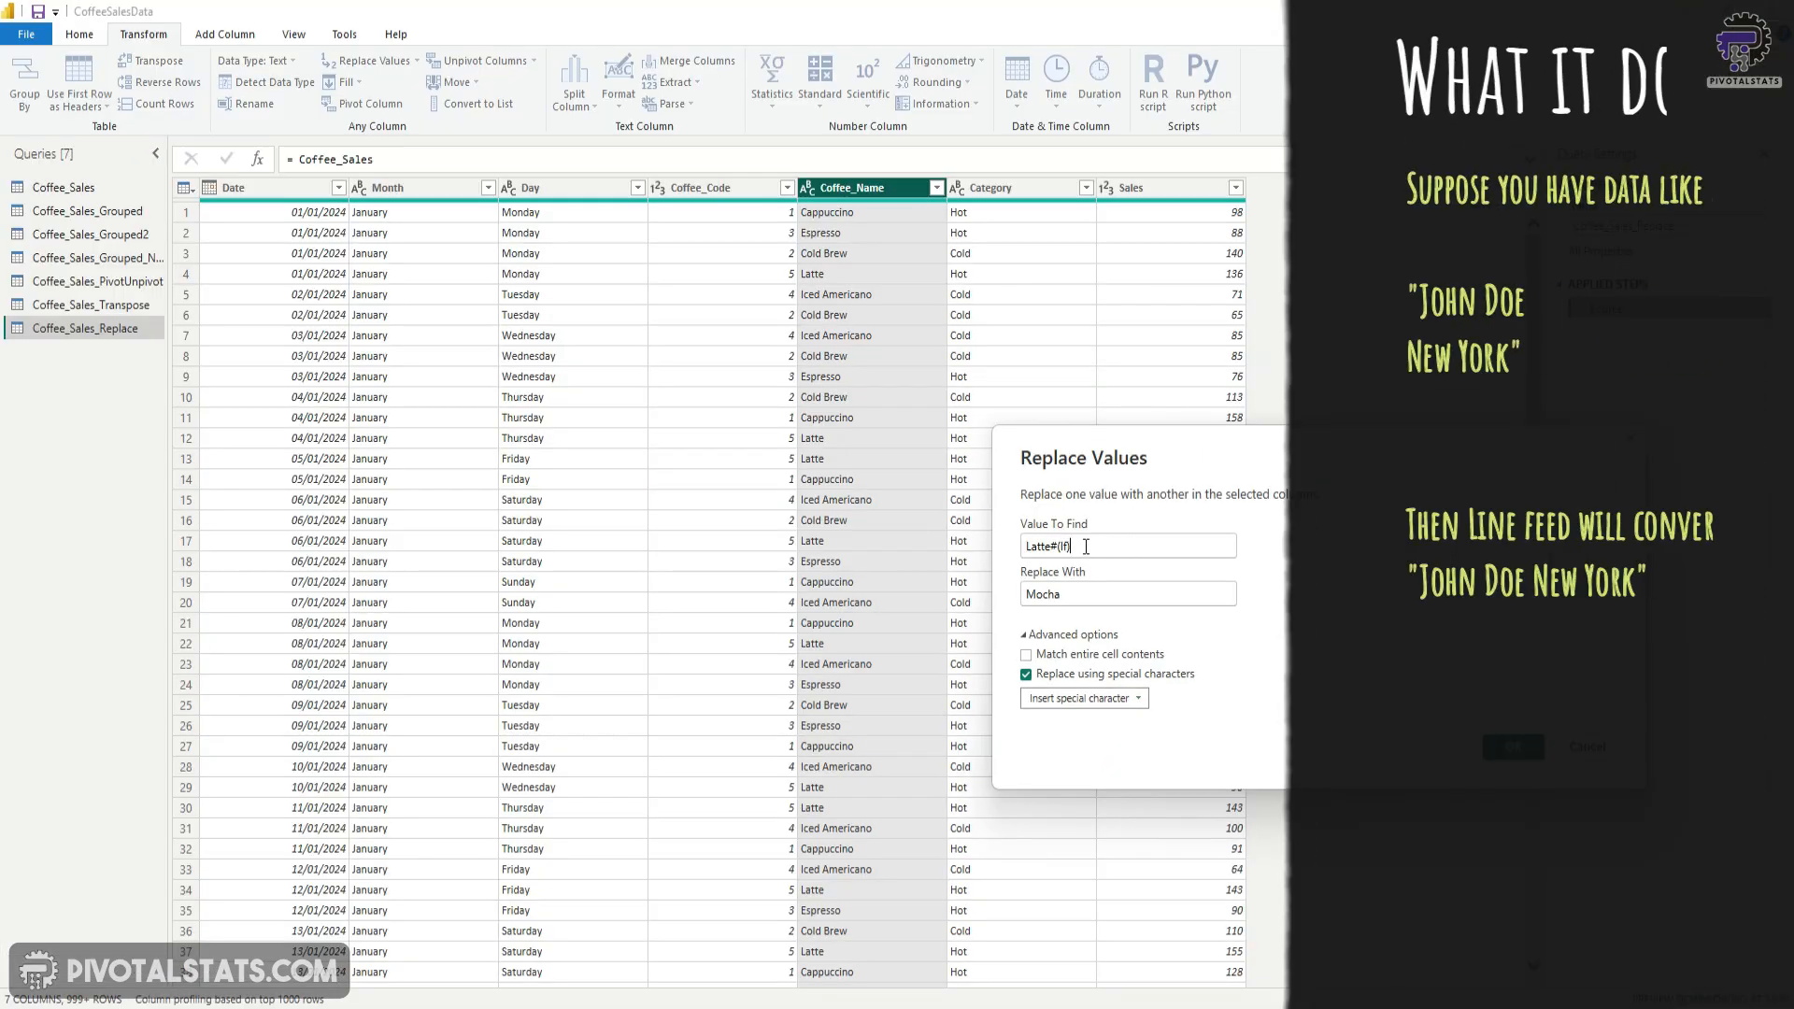
double_click(1084, 545)
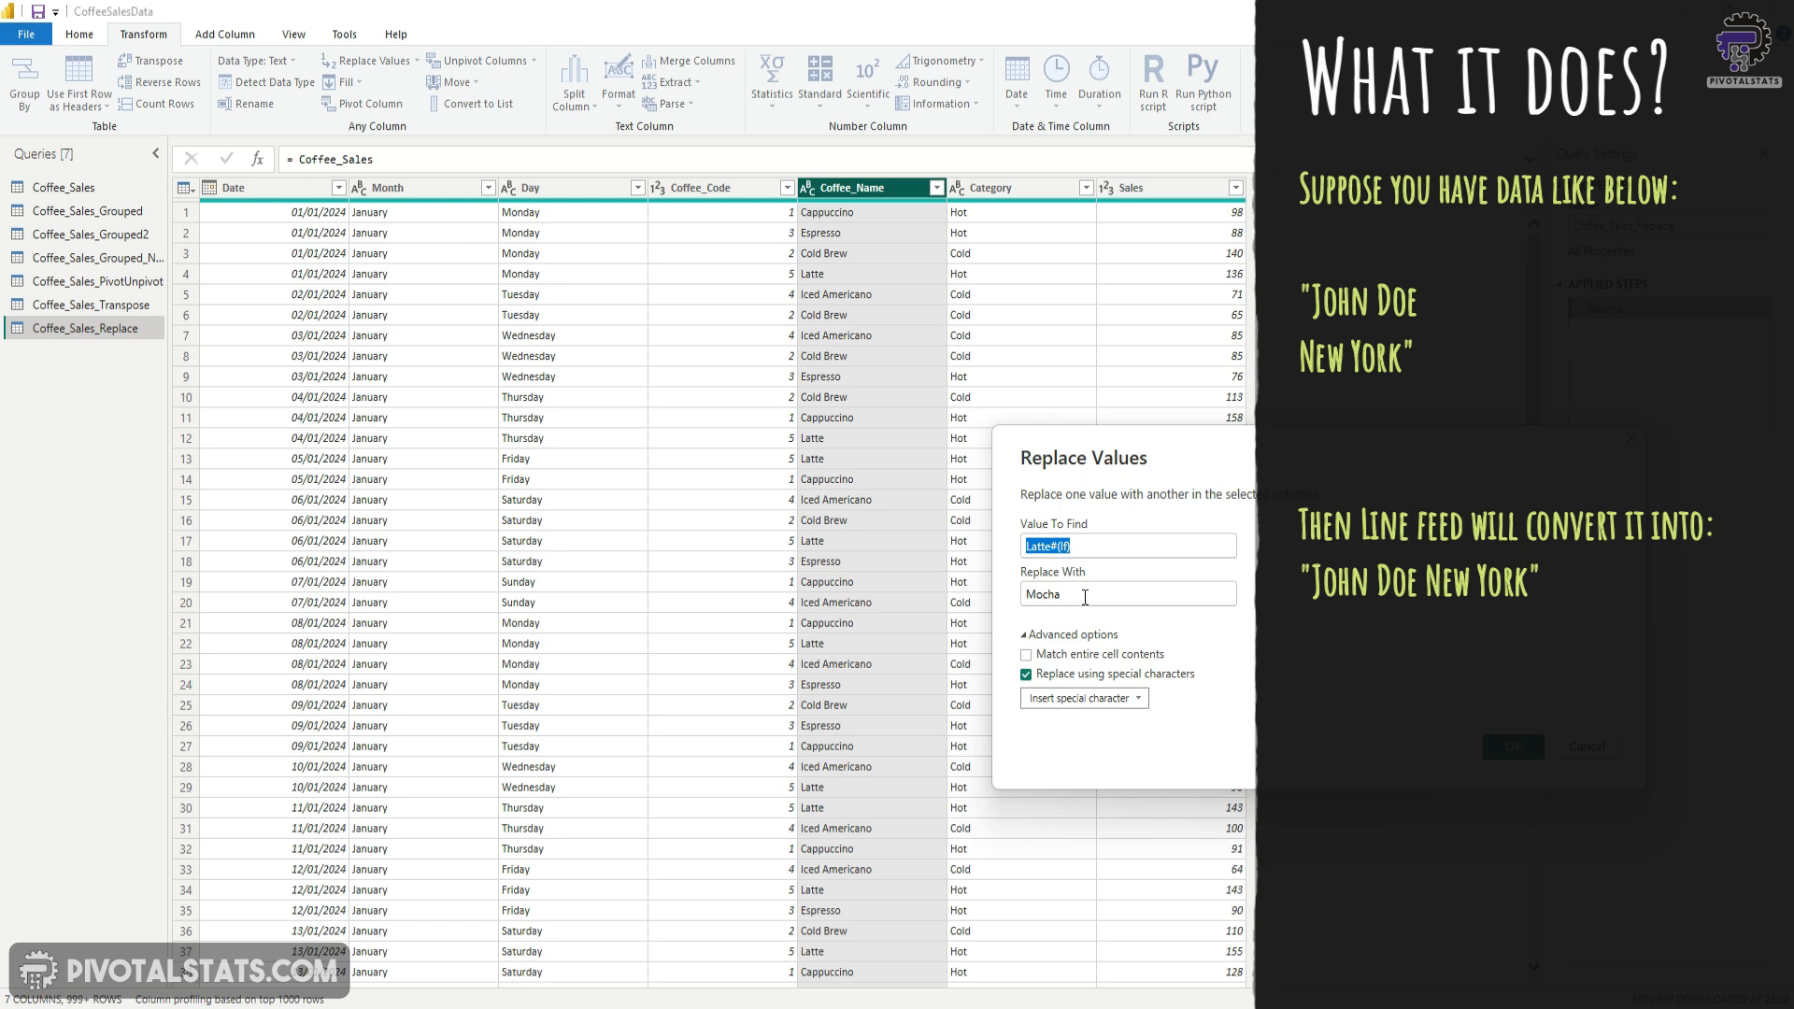
left_click(1025, 674)
left_click(1097, 549)
left_click(1028, 634)
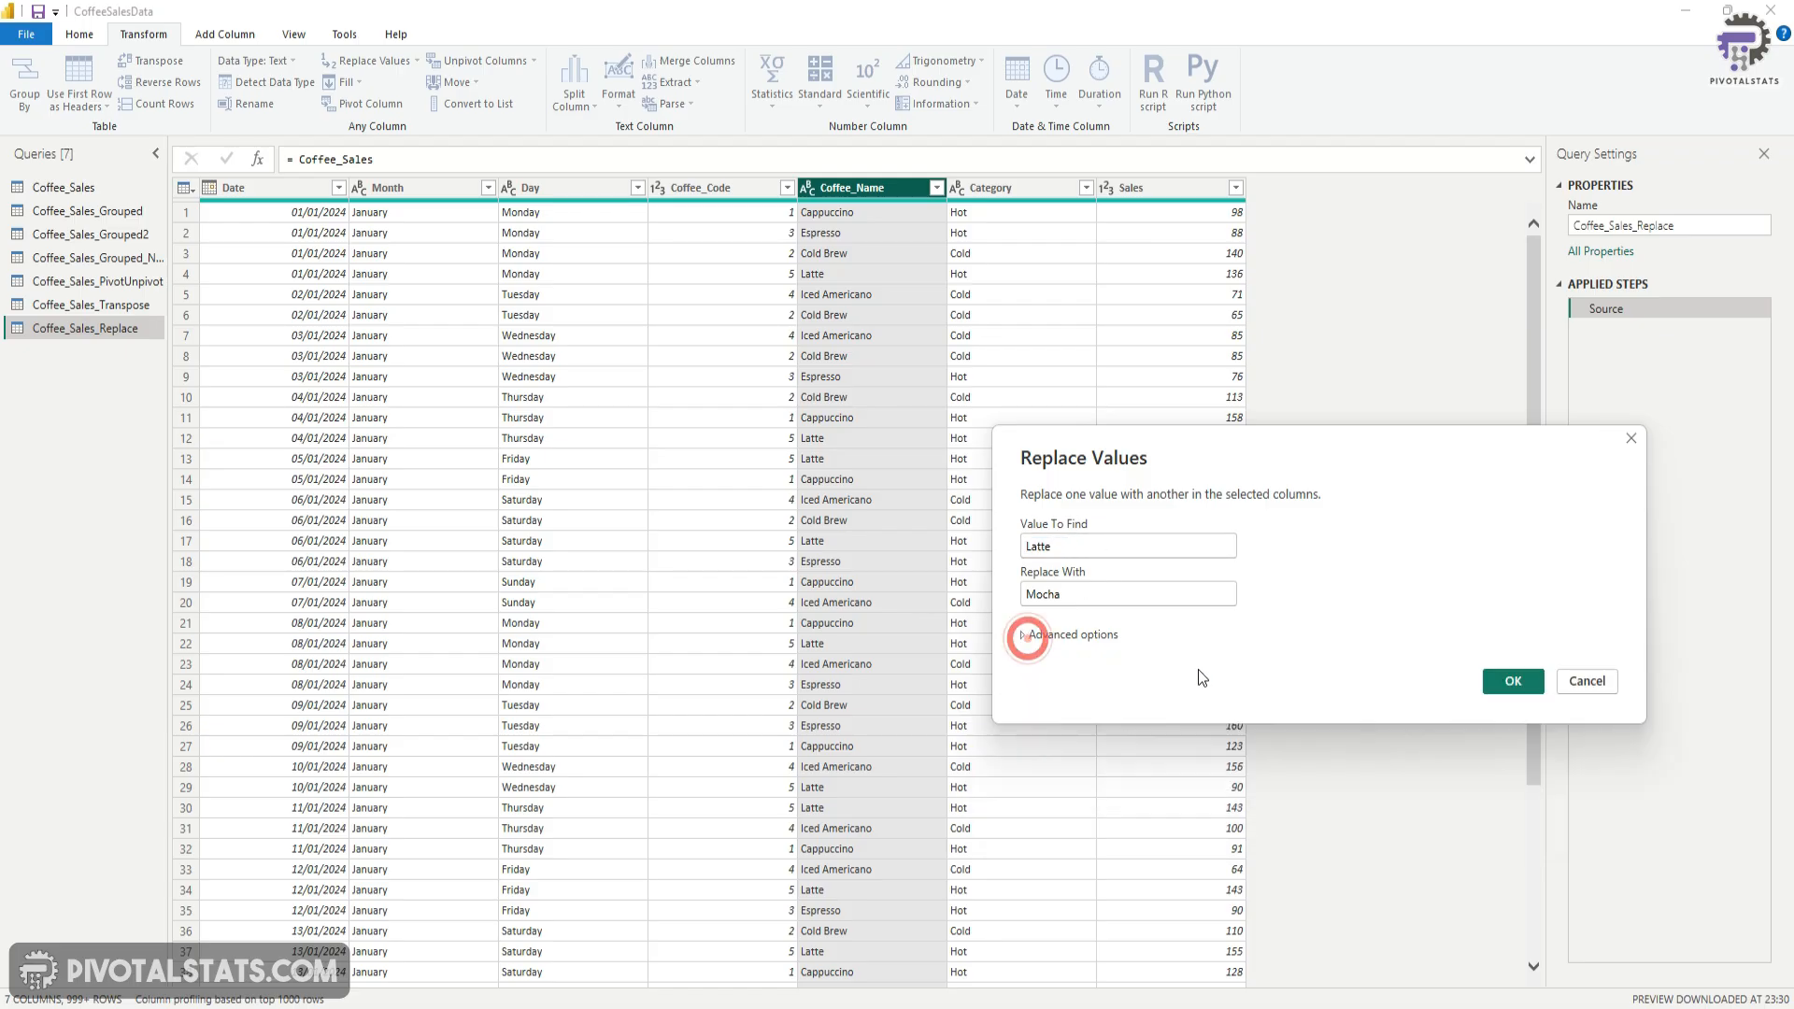
- Apply the replacement of Latte with Mocha in the Coffee_Name column
left_click(1504, 692)
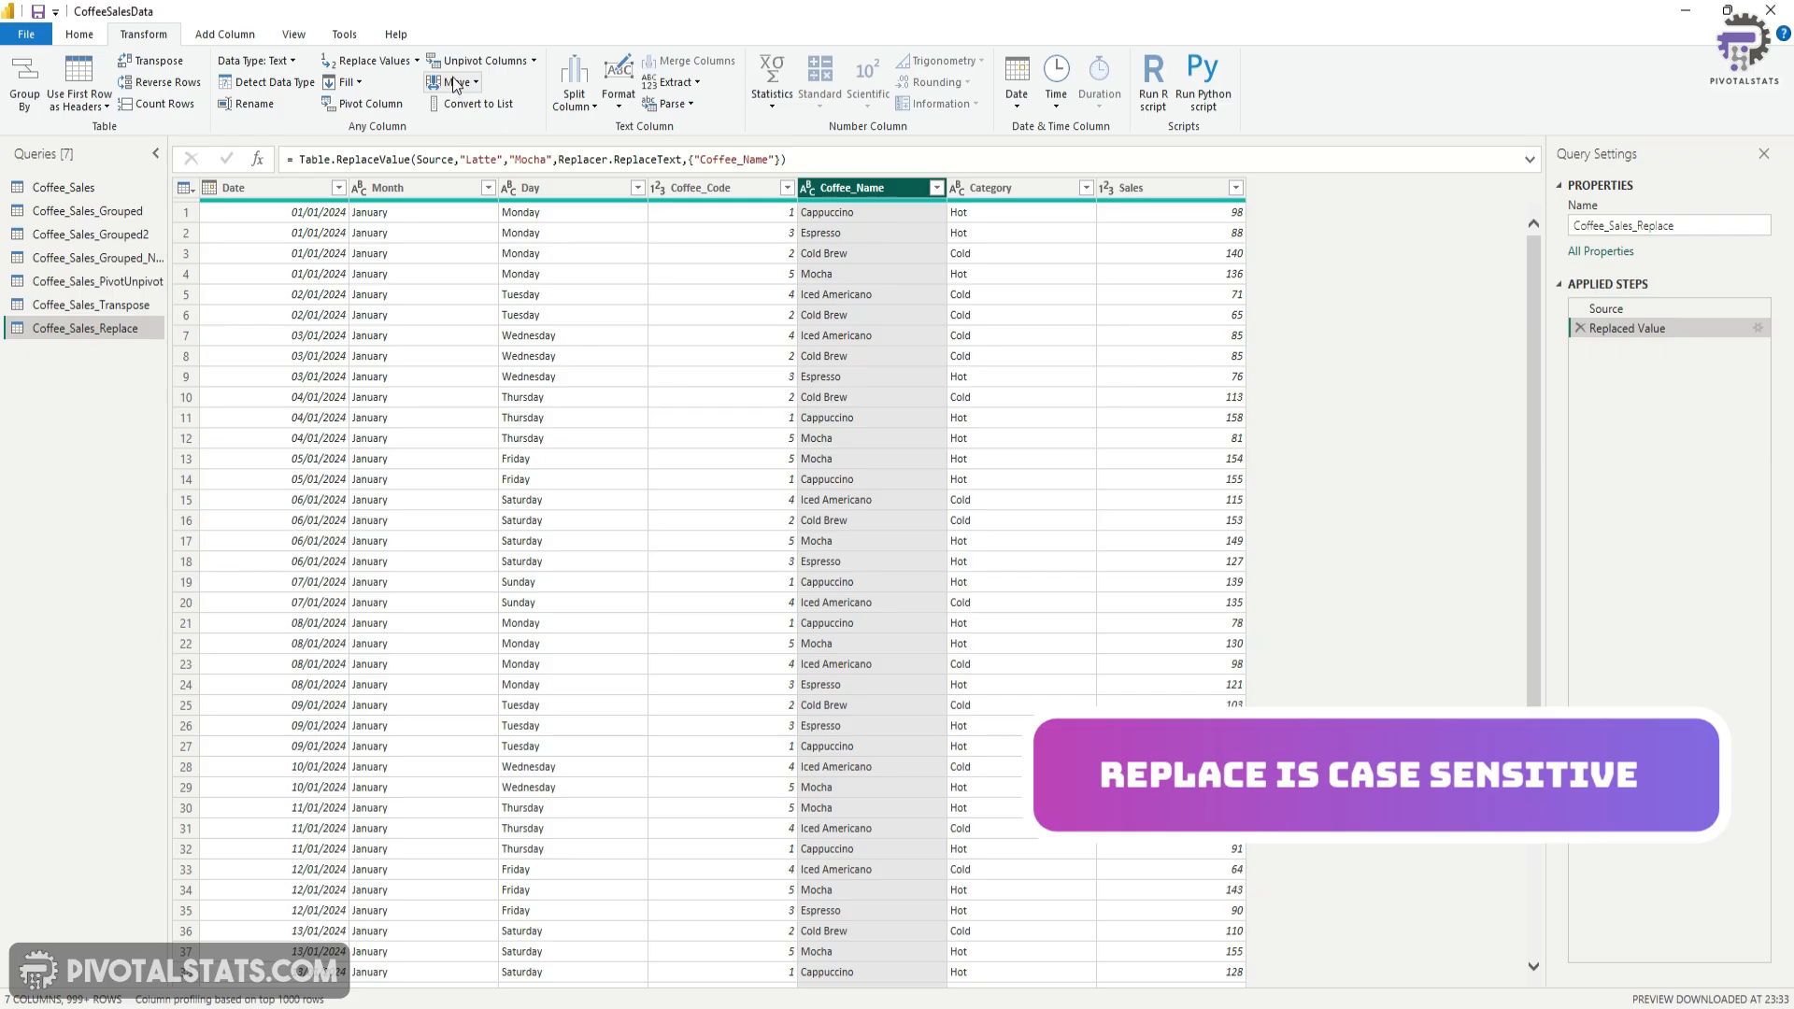
- Try to replace lowercase mocha with Latte in the Coffee_Name column to test case sensitivity
left_click(374, 63)
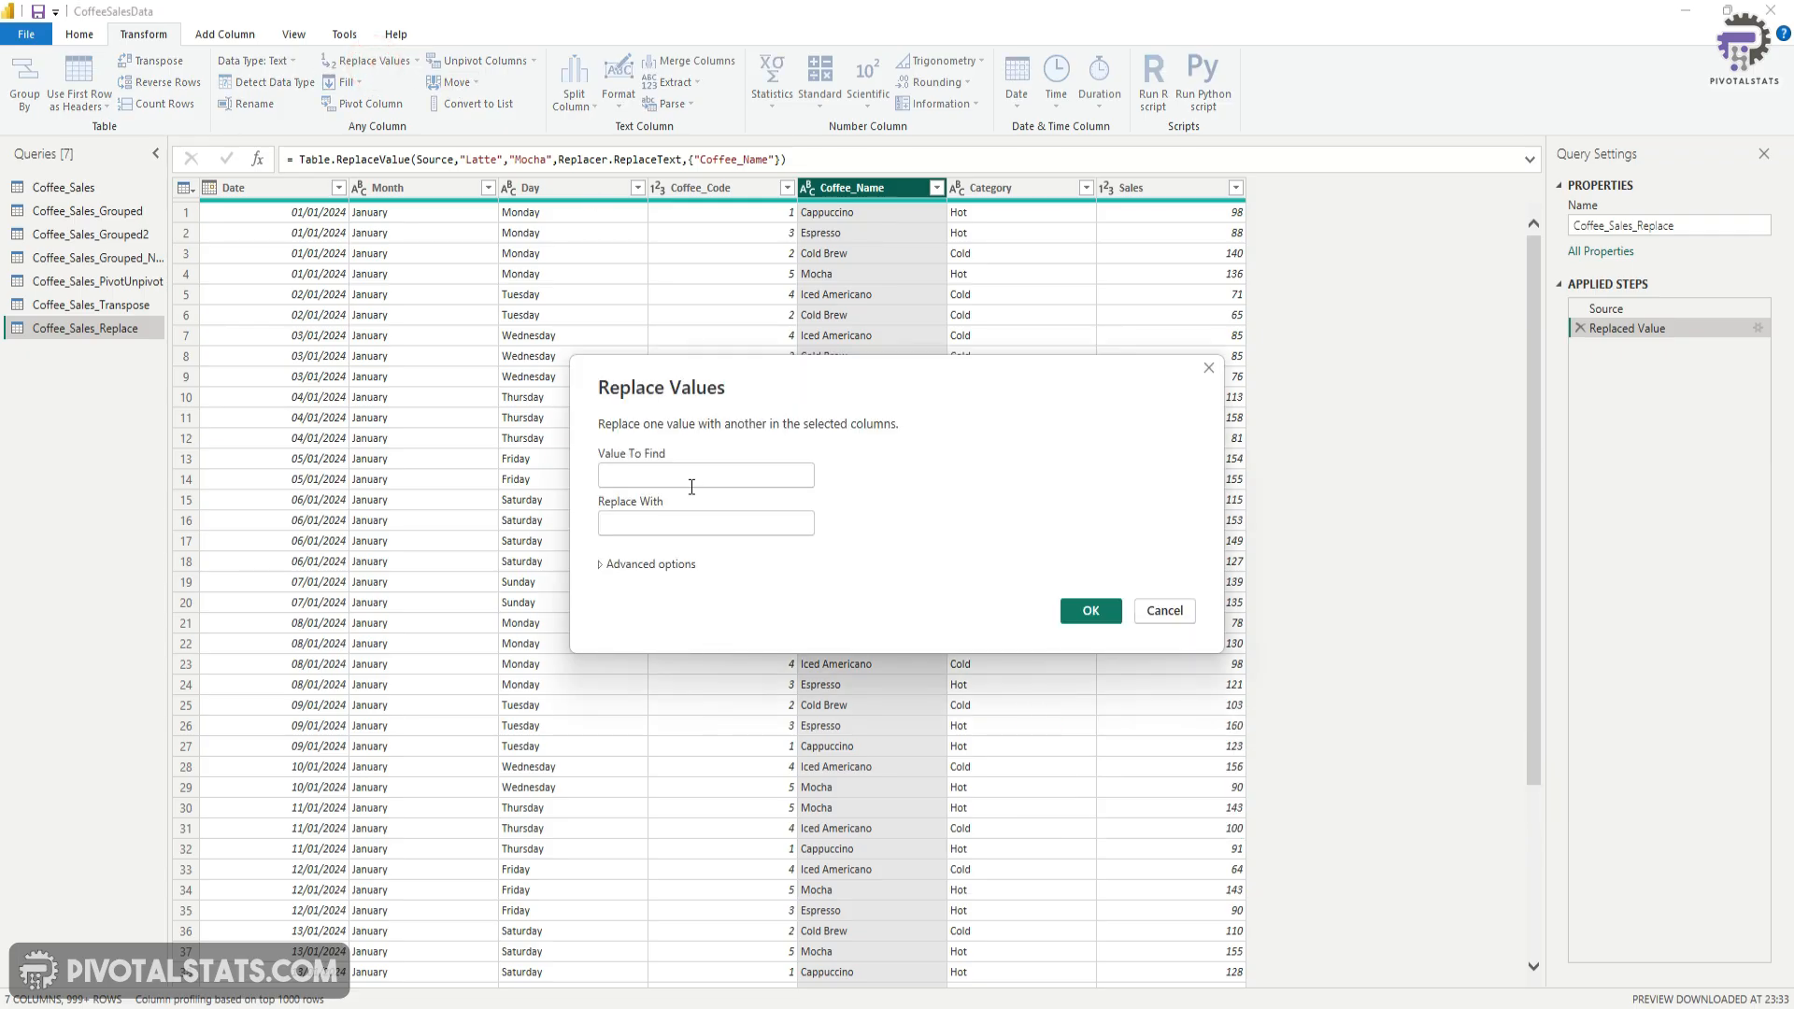
left_click(697, 473)
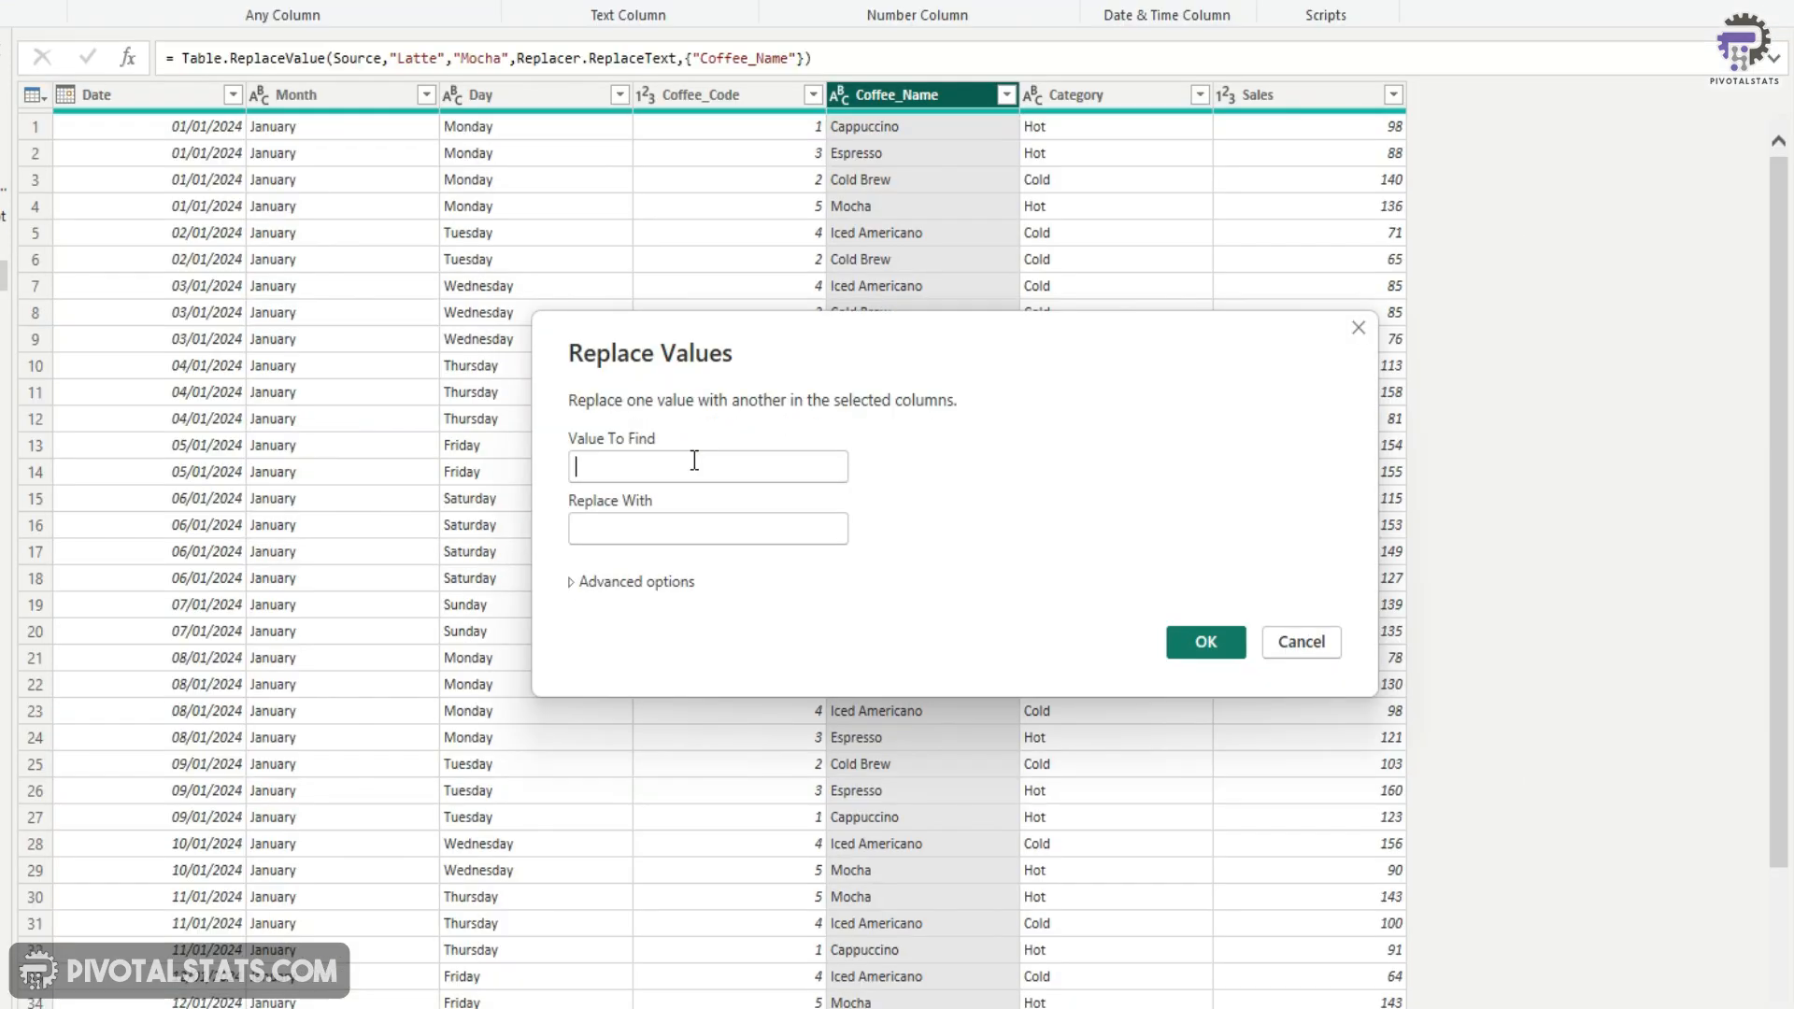
type("mocha")
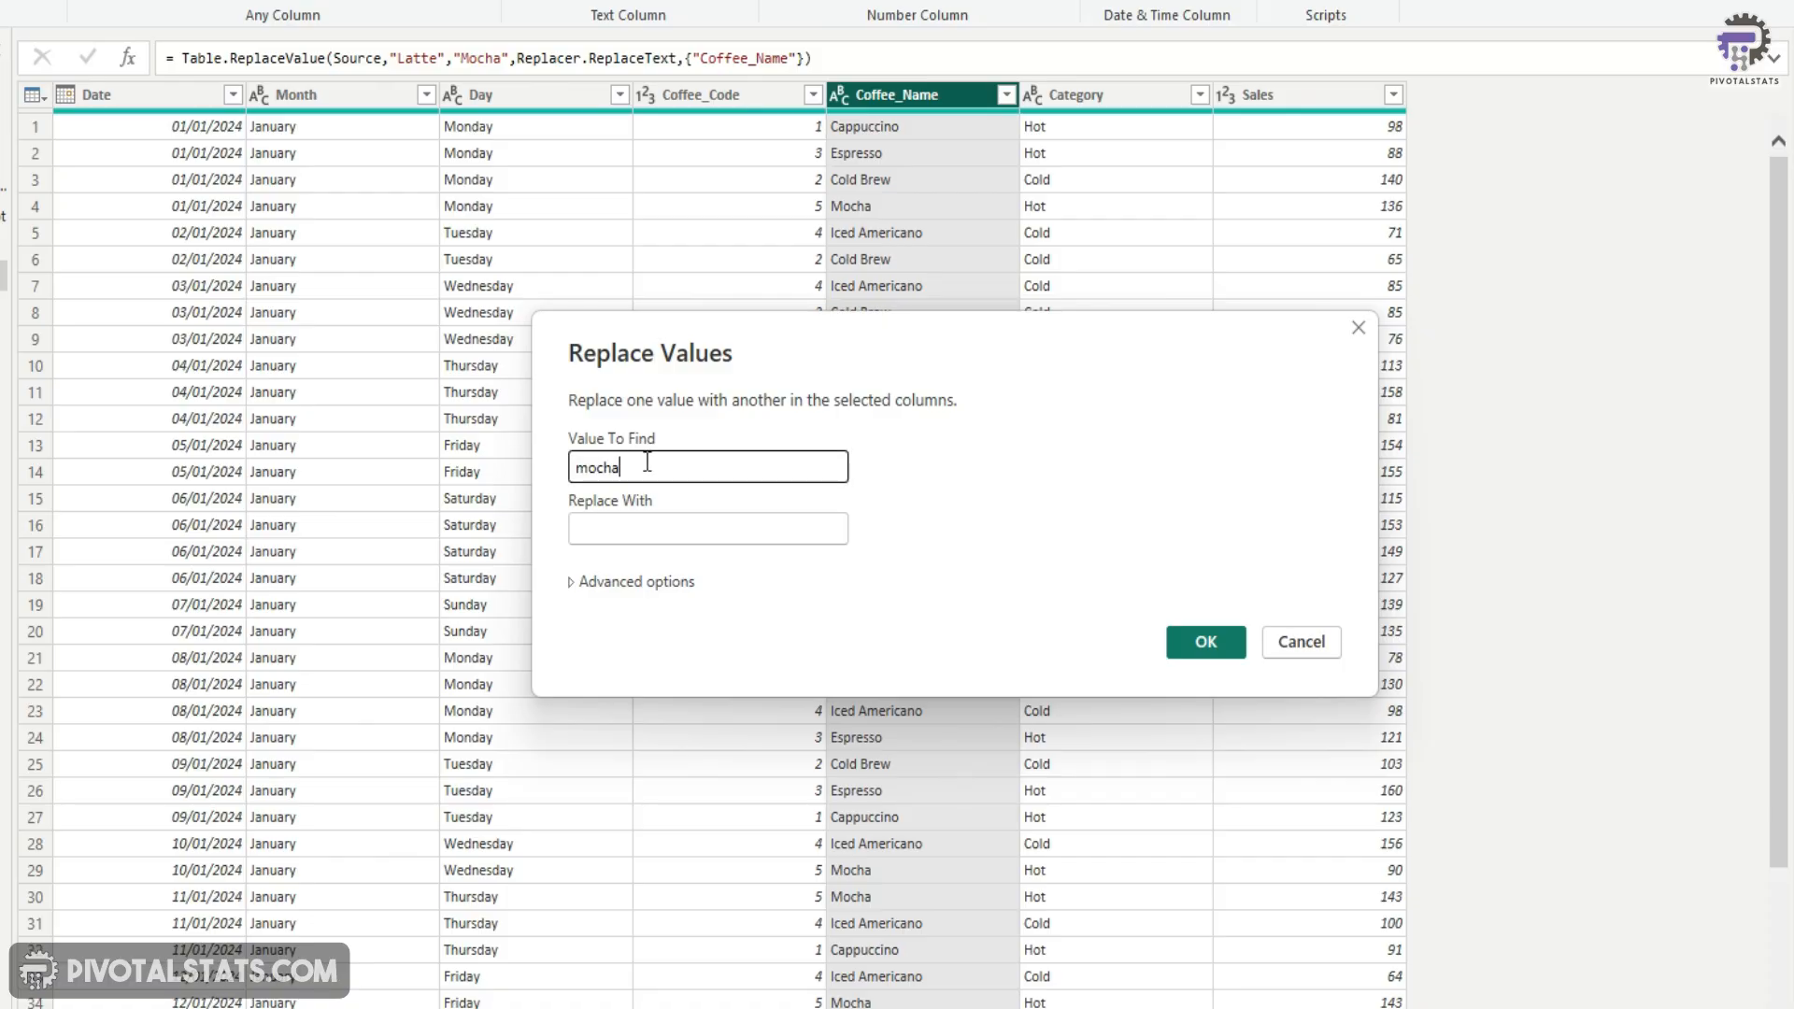
left_click(662, 533)
type("Latte")
left_click(1205, 642)
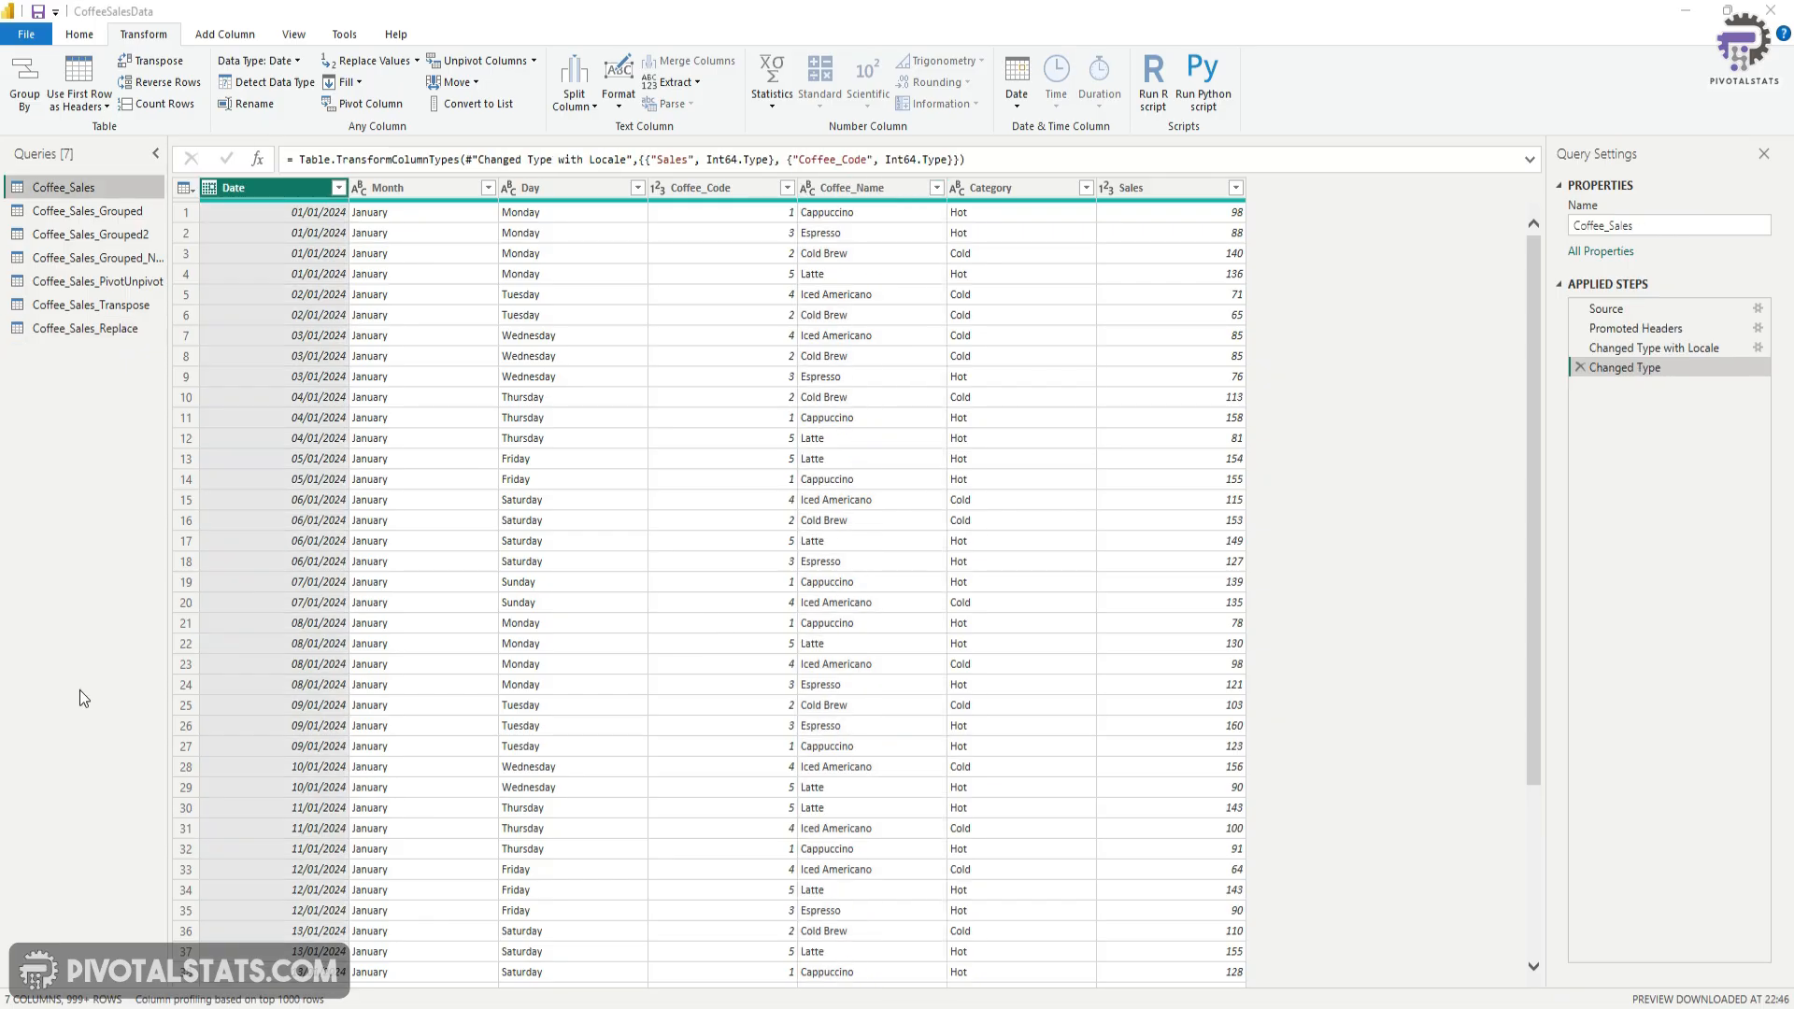
- Create a reference of the Coffee_Sales query and rename it Coffee_Sales_Fill
right_click(56, 187)
left_click(113, 345)
right_click(103, 353)
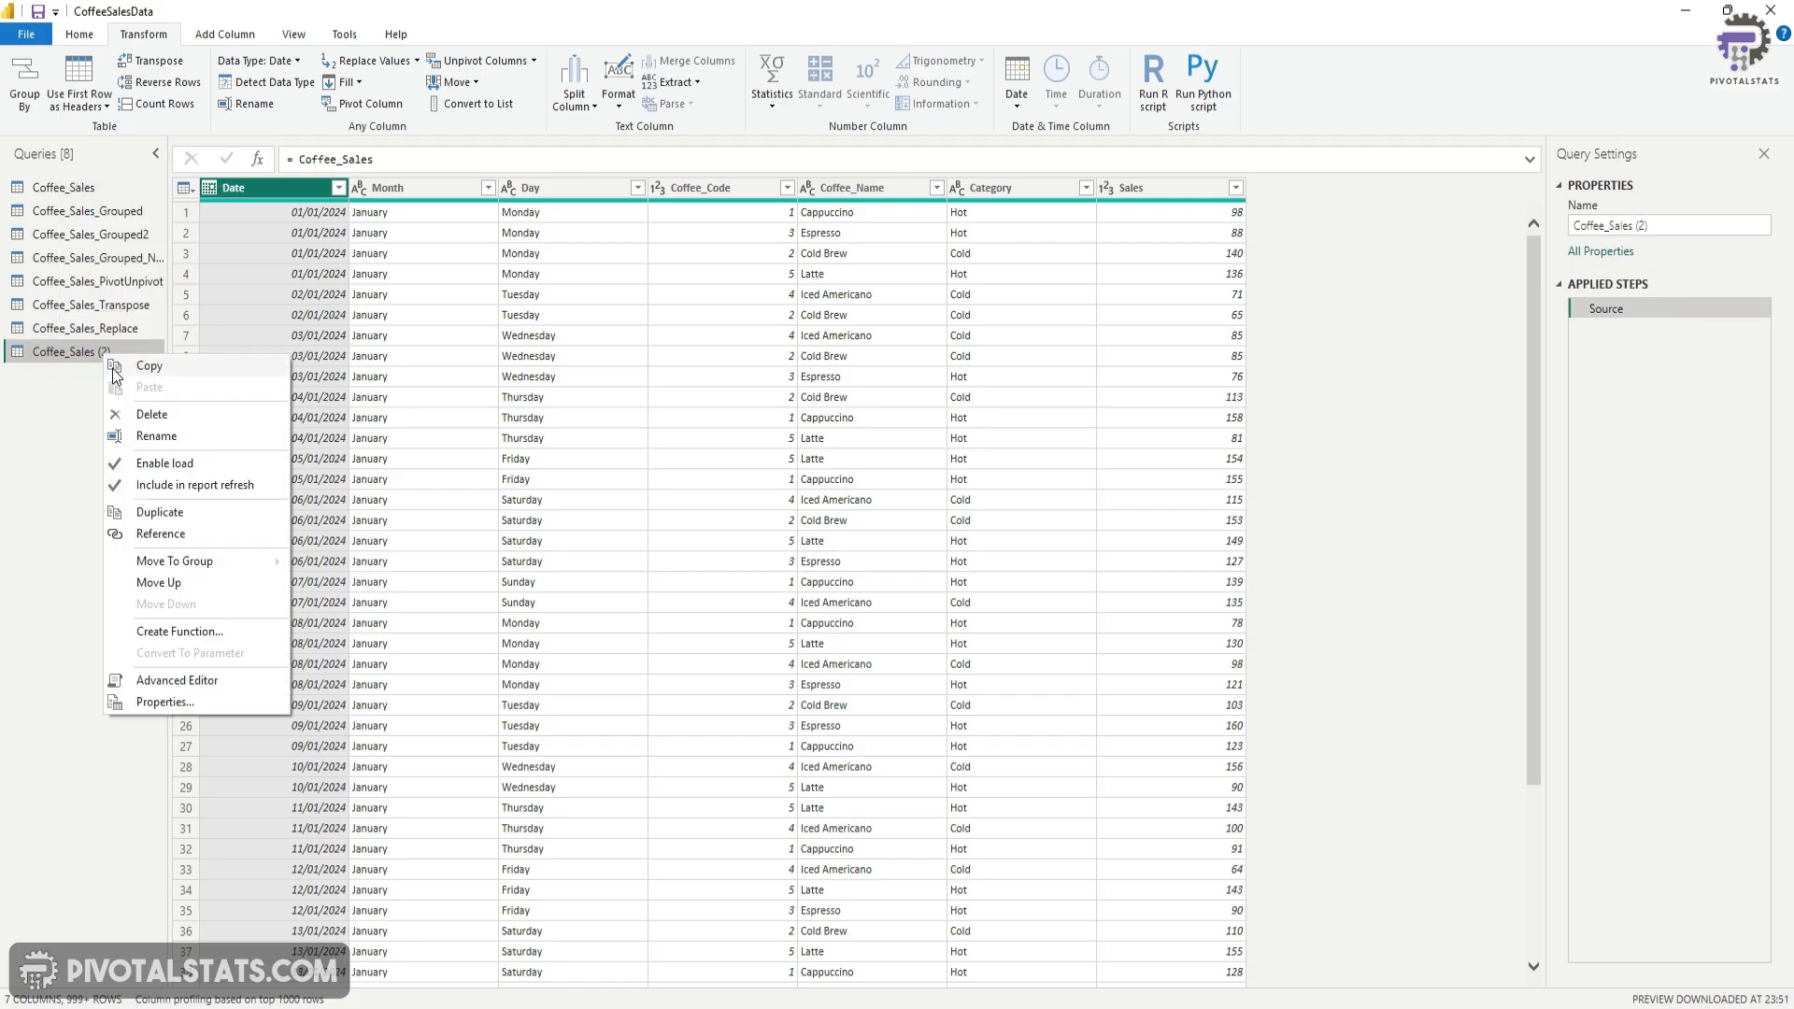
left_click(147, 435)
type("Coffee_Sales_Fill")
key("Return")
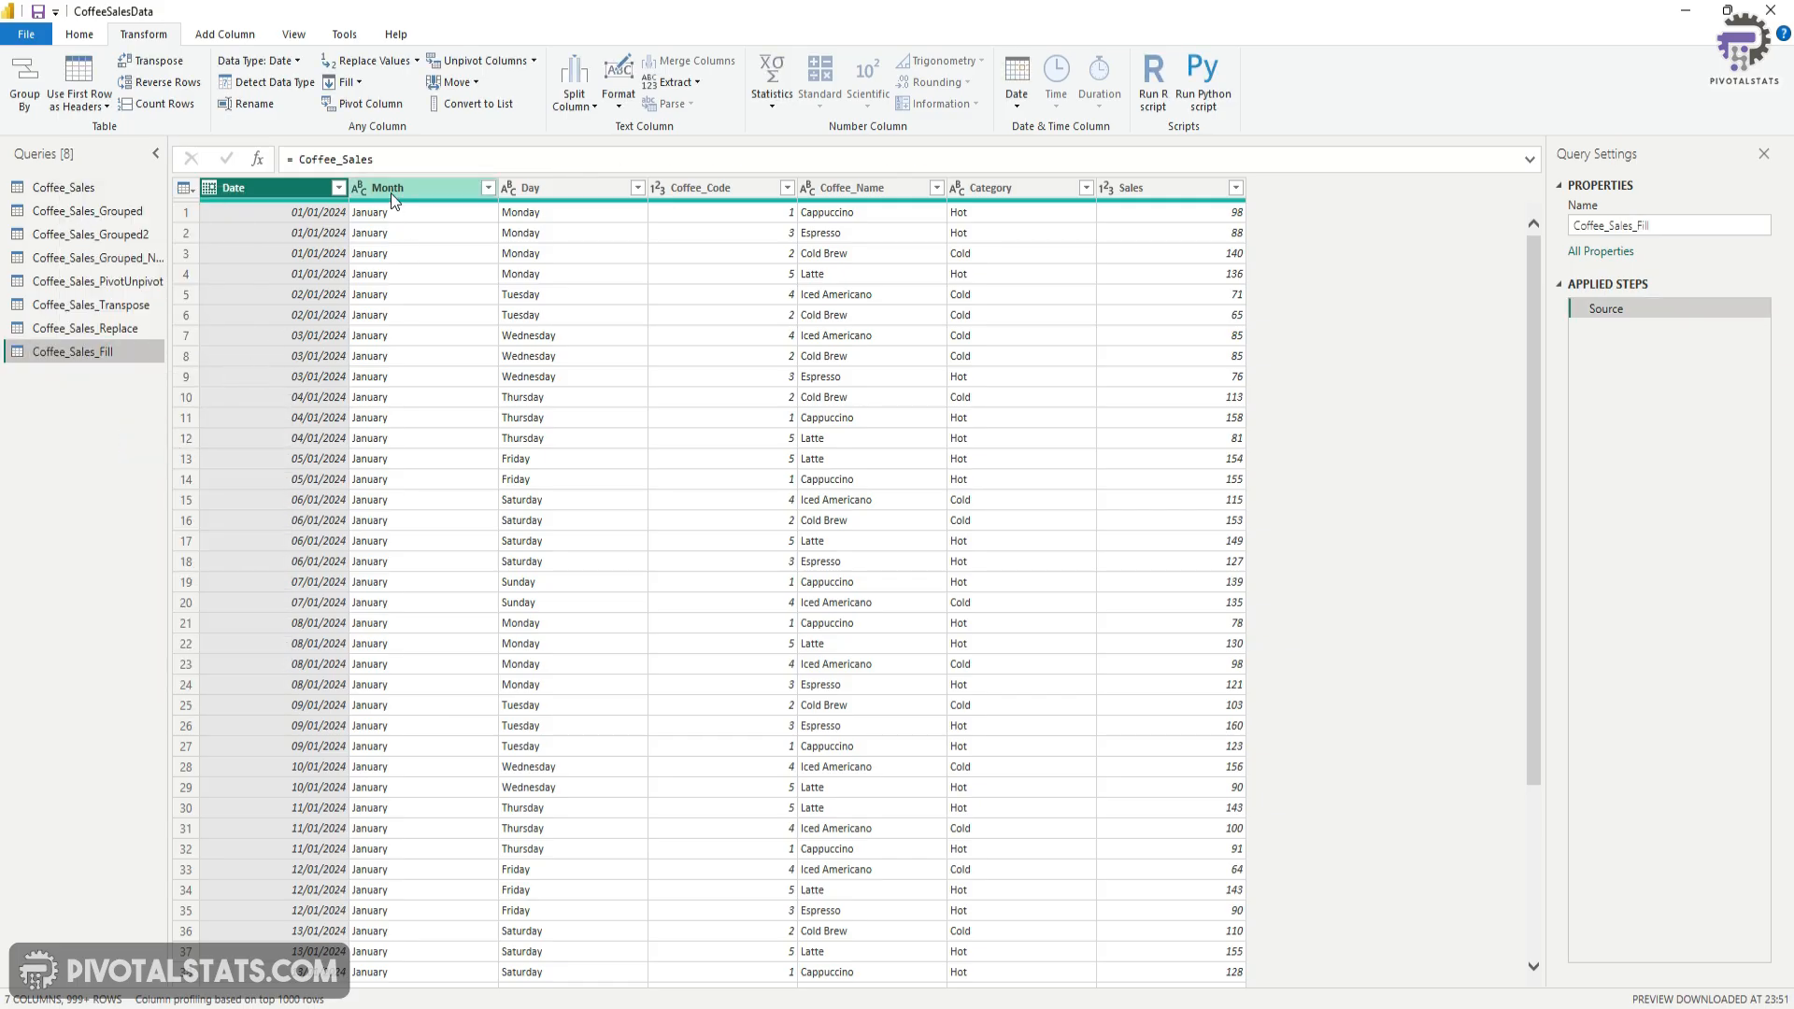
- Keep only the Coffee_Name and Sales columns in Coffee_Sales_Fill and remove the other columns
left_click(878, 187)
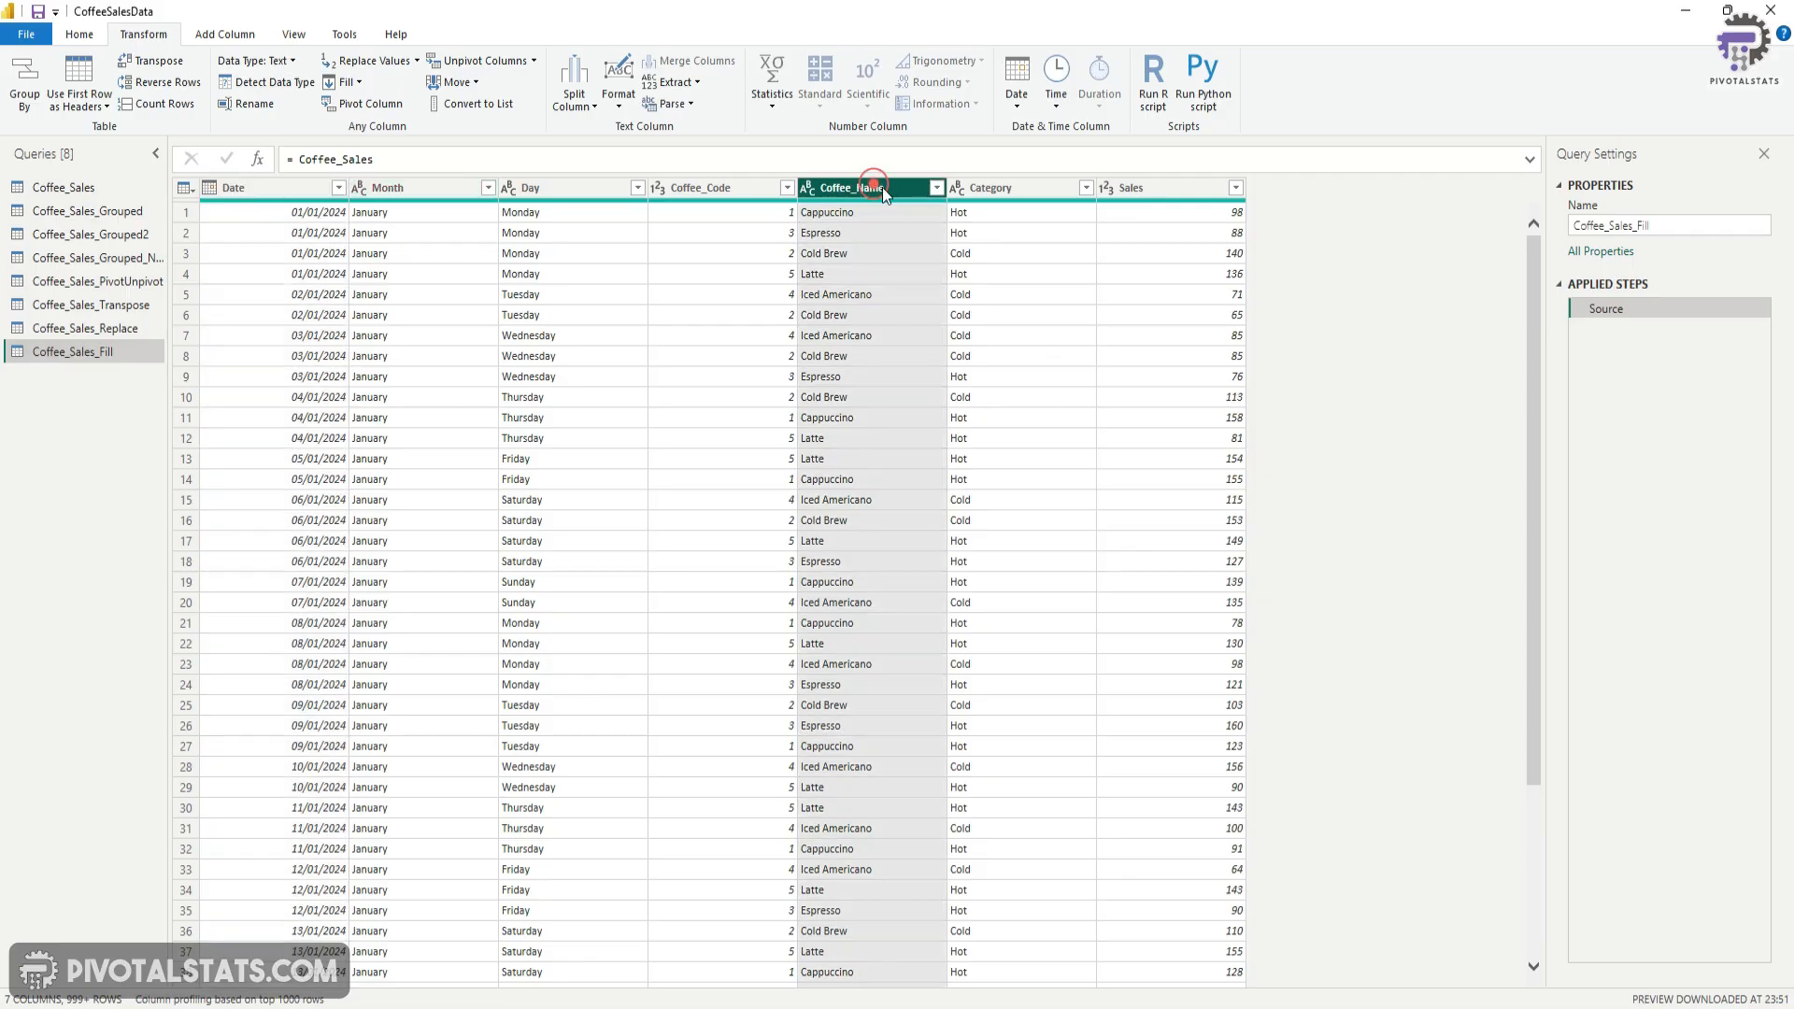
left_click(1155, 190, "ctrl")
right_click(1166, 196)
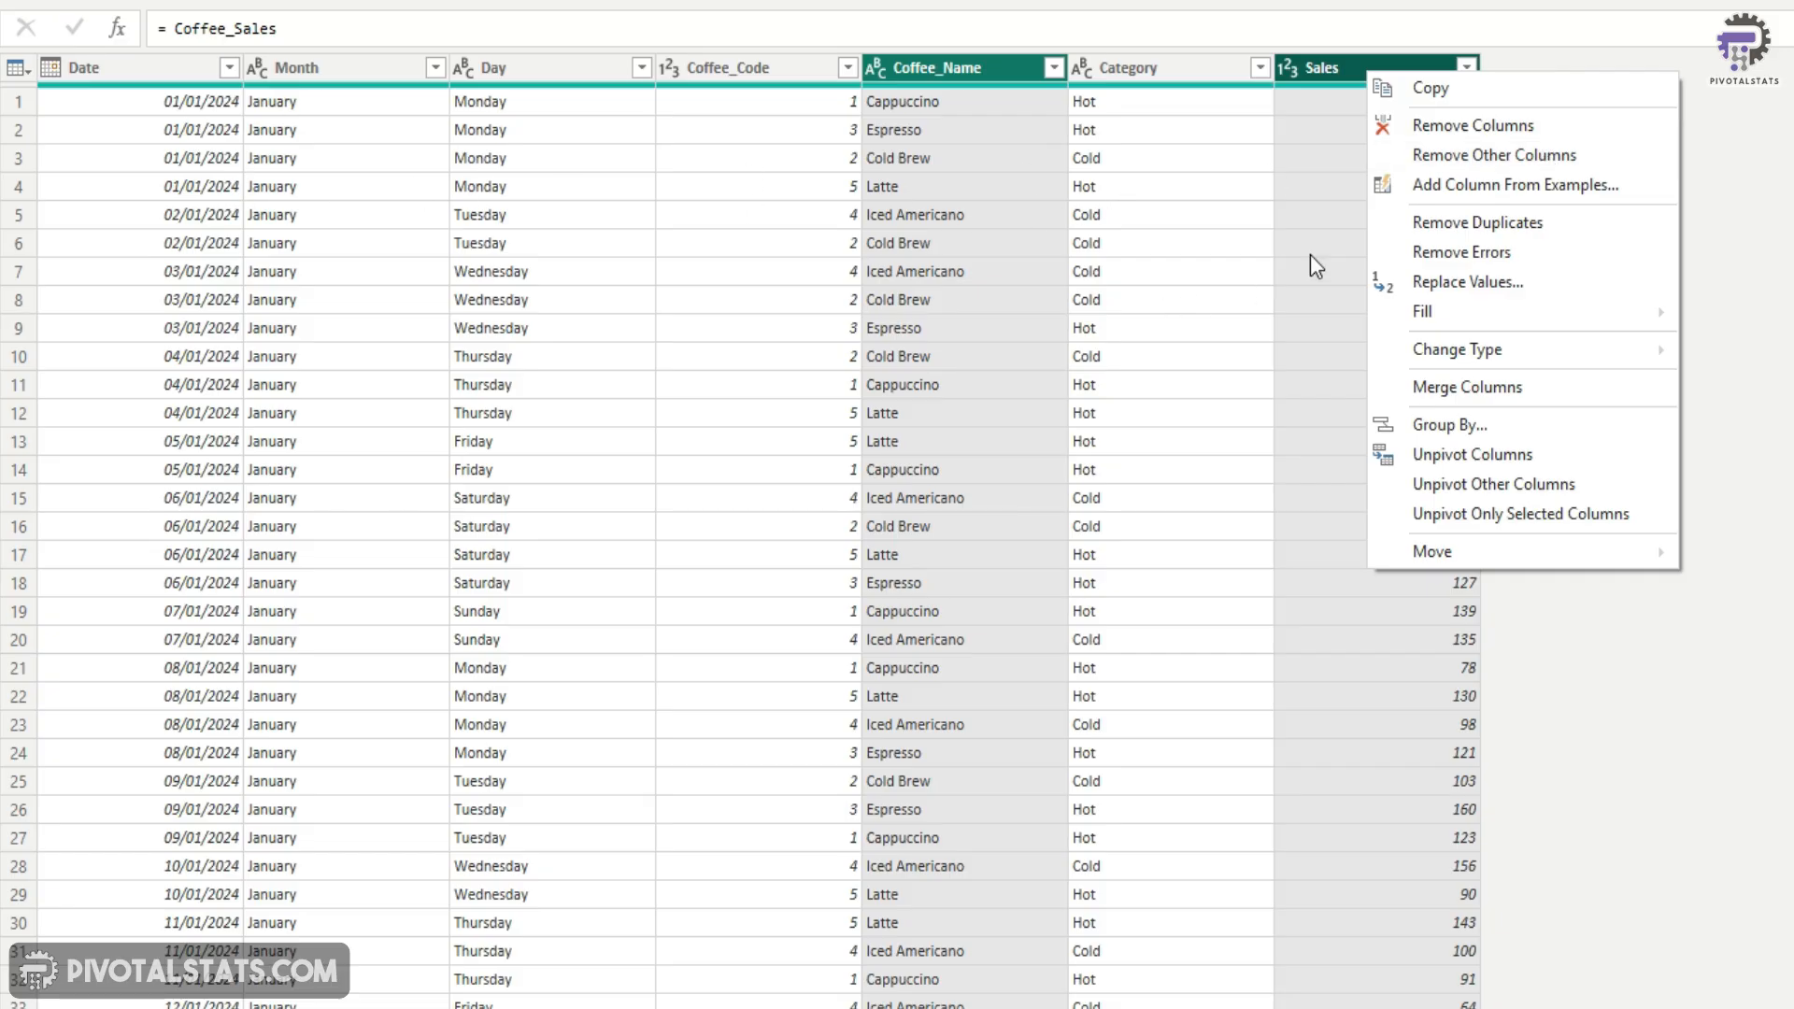
left_click(1494, 155)
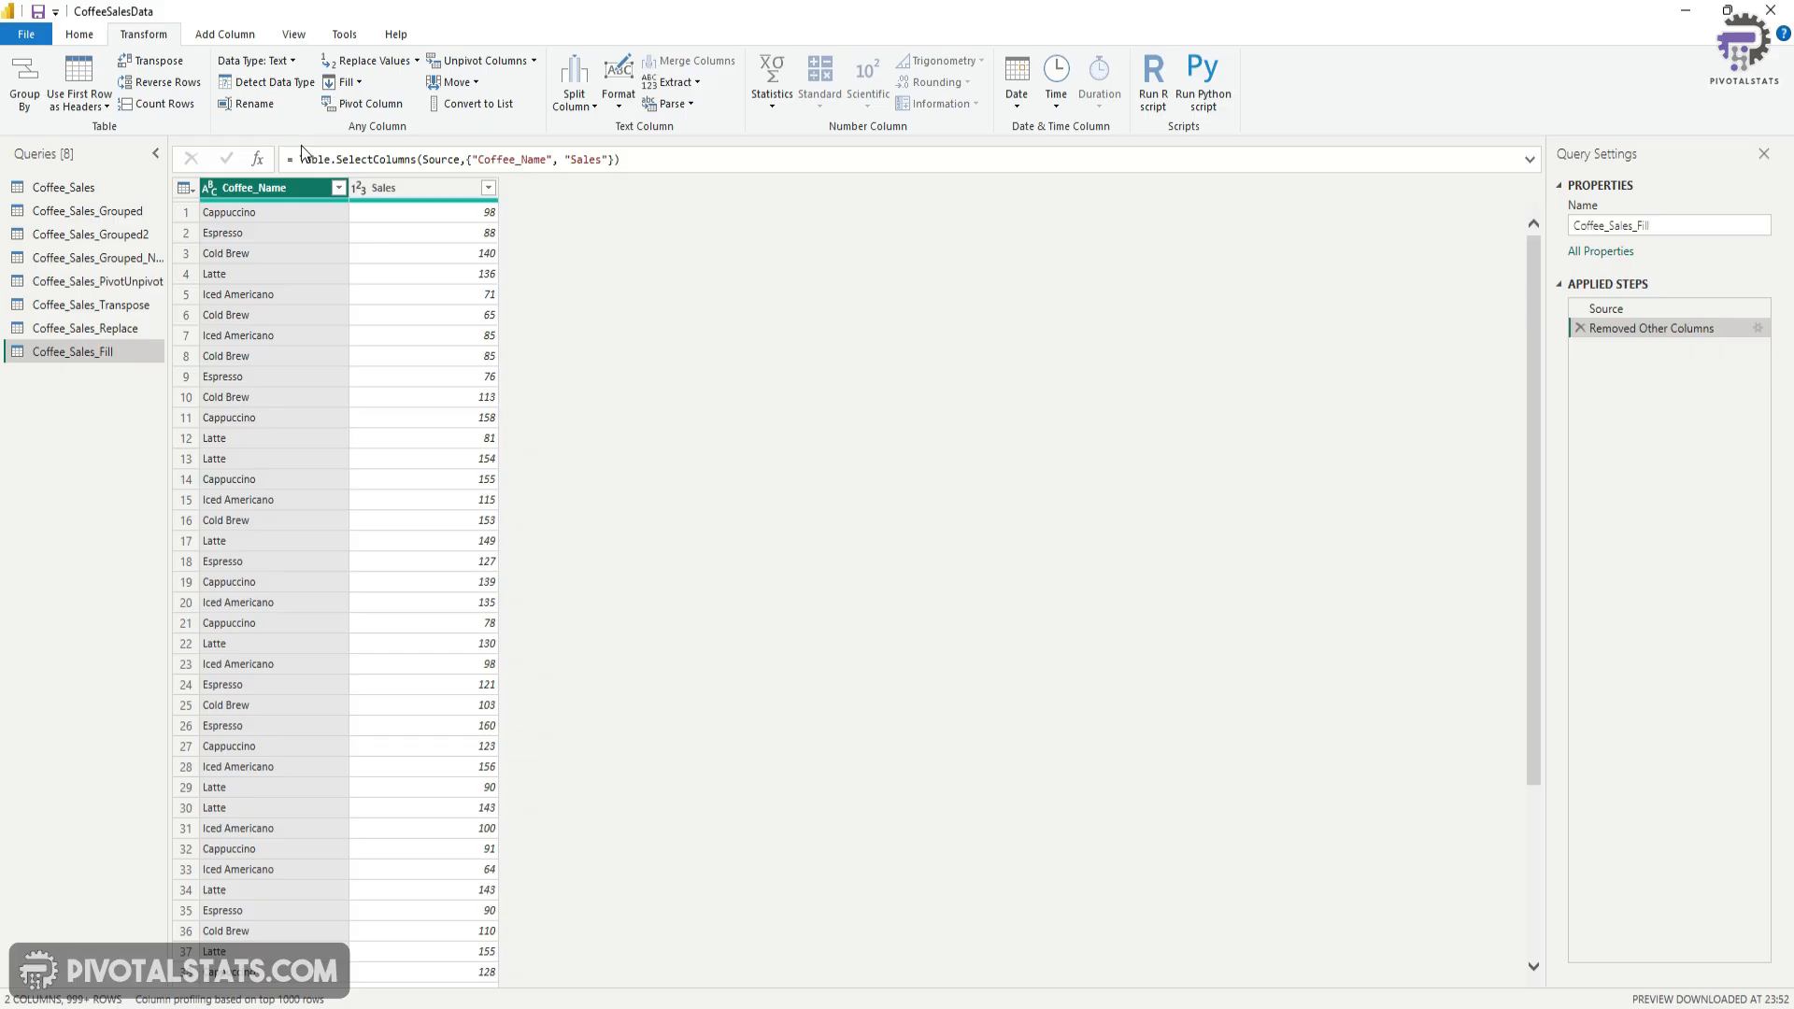
- Replace Latte with null in the Coffee_Name column of Coffee_Sales_Fill
left_click(374, 62)
left_click(700, 475)
type("Latte")
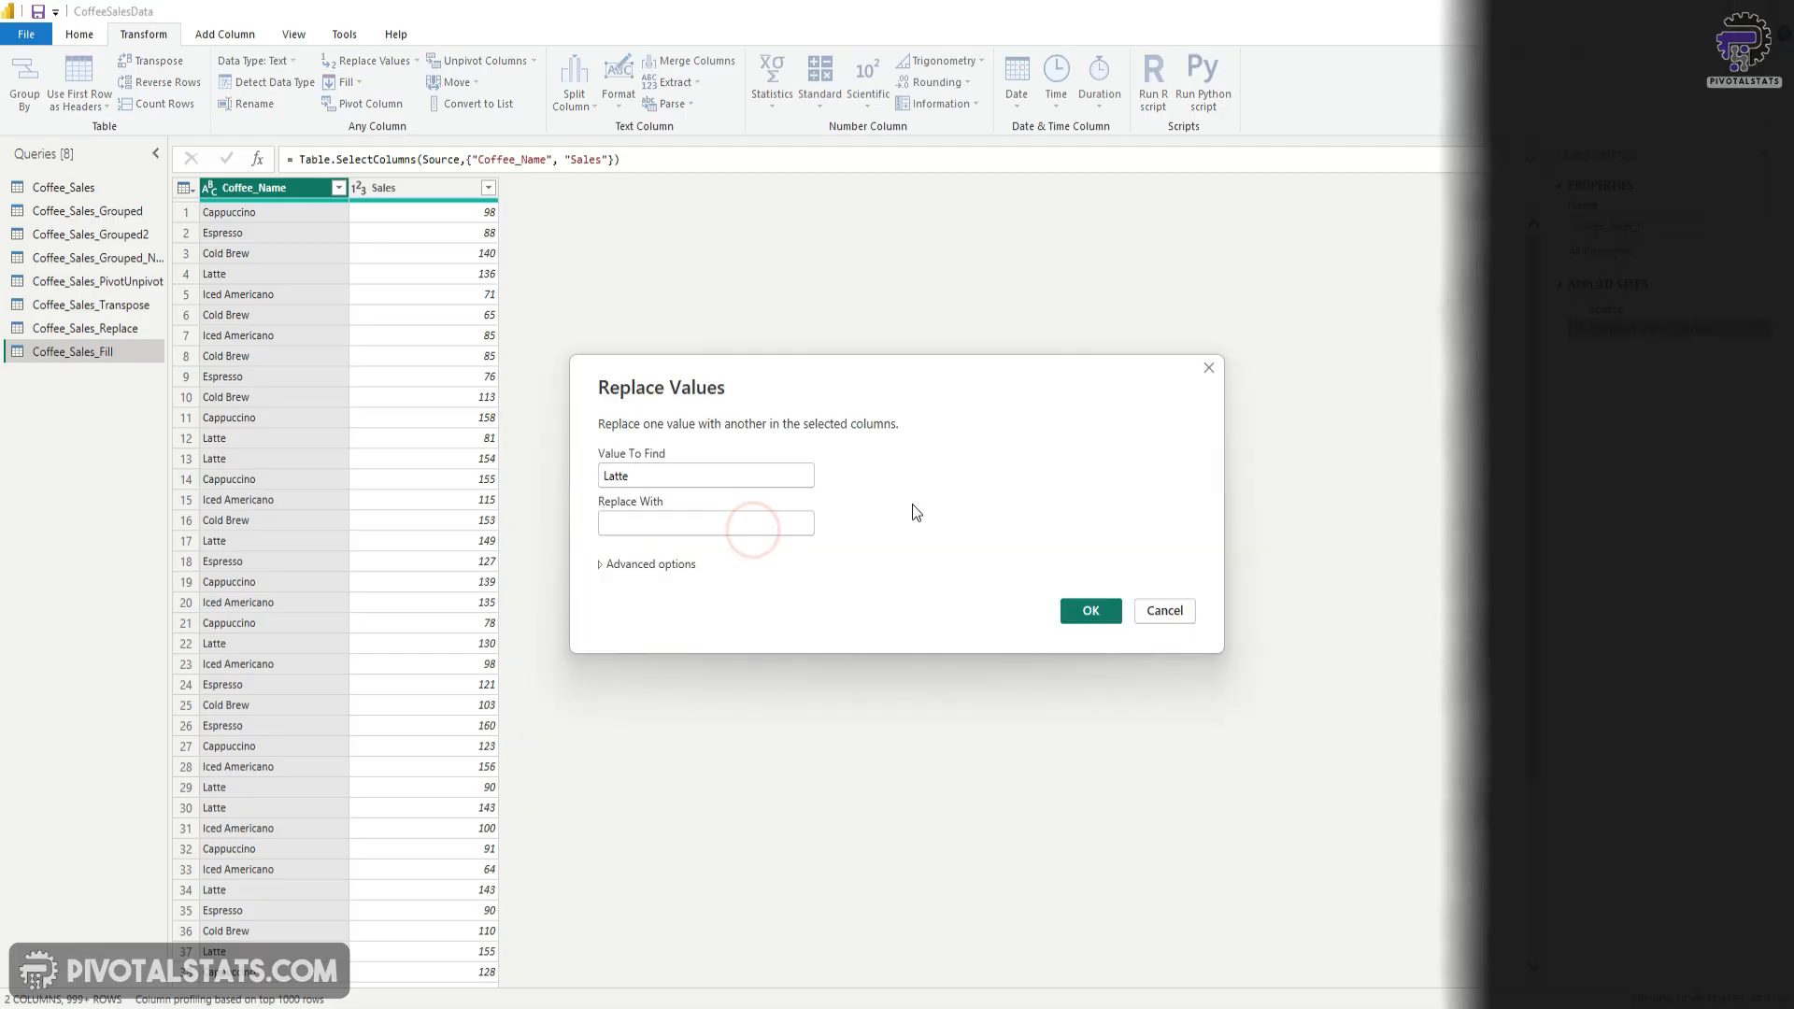
key("Tab")
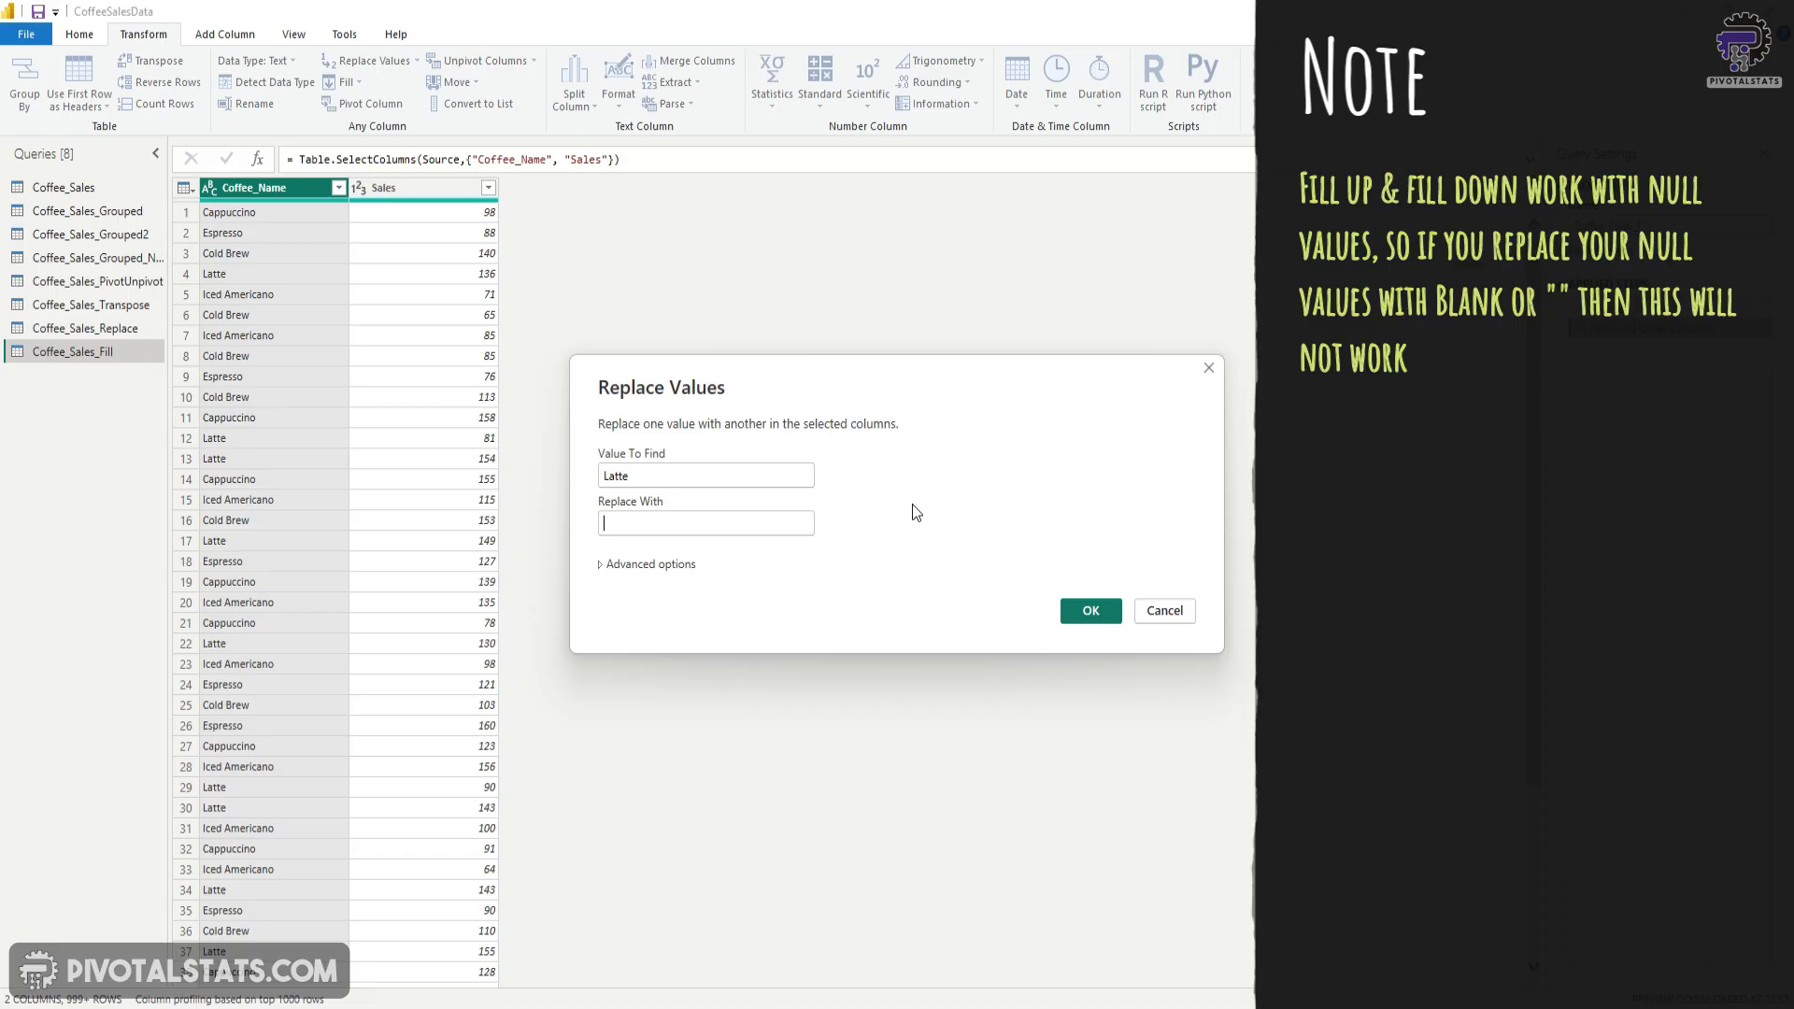
type("null")
key("Return")
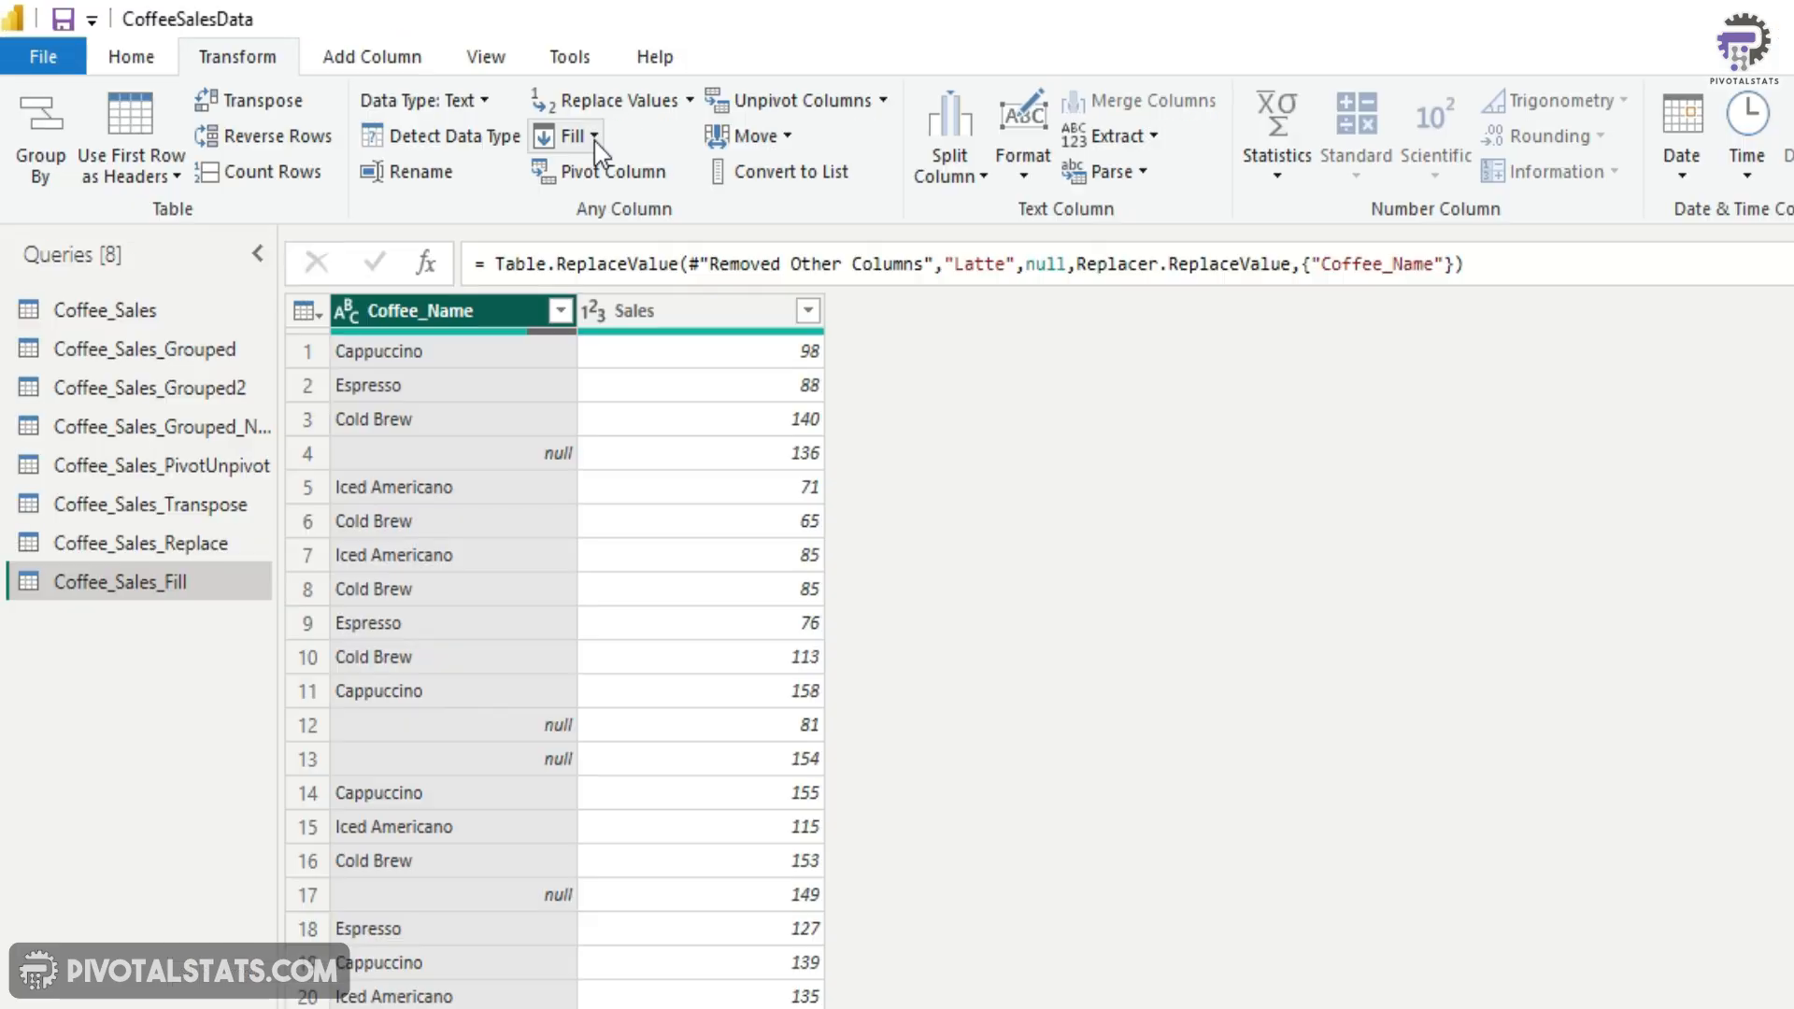
- Fill the null values in the Coffee_Name column downward, and delete that Filled Down step
left_click(359, 82)
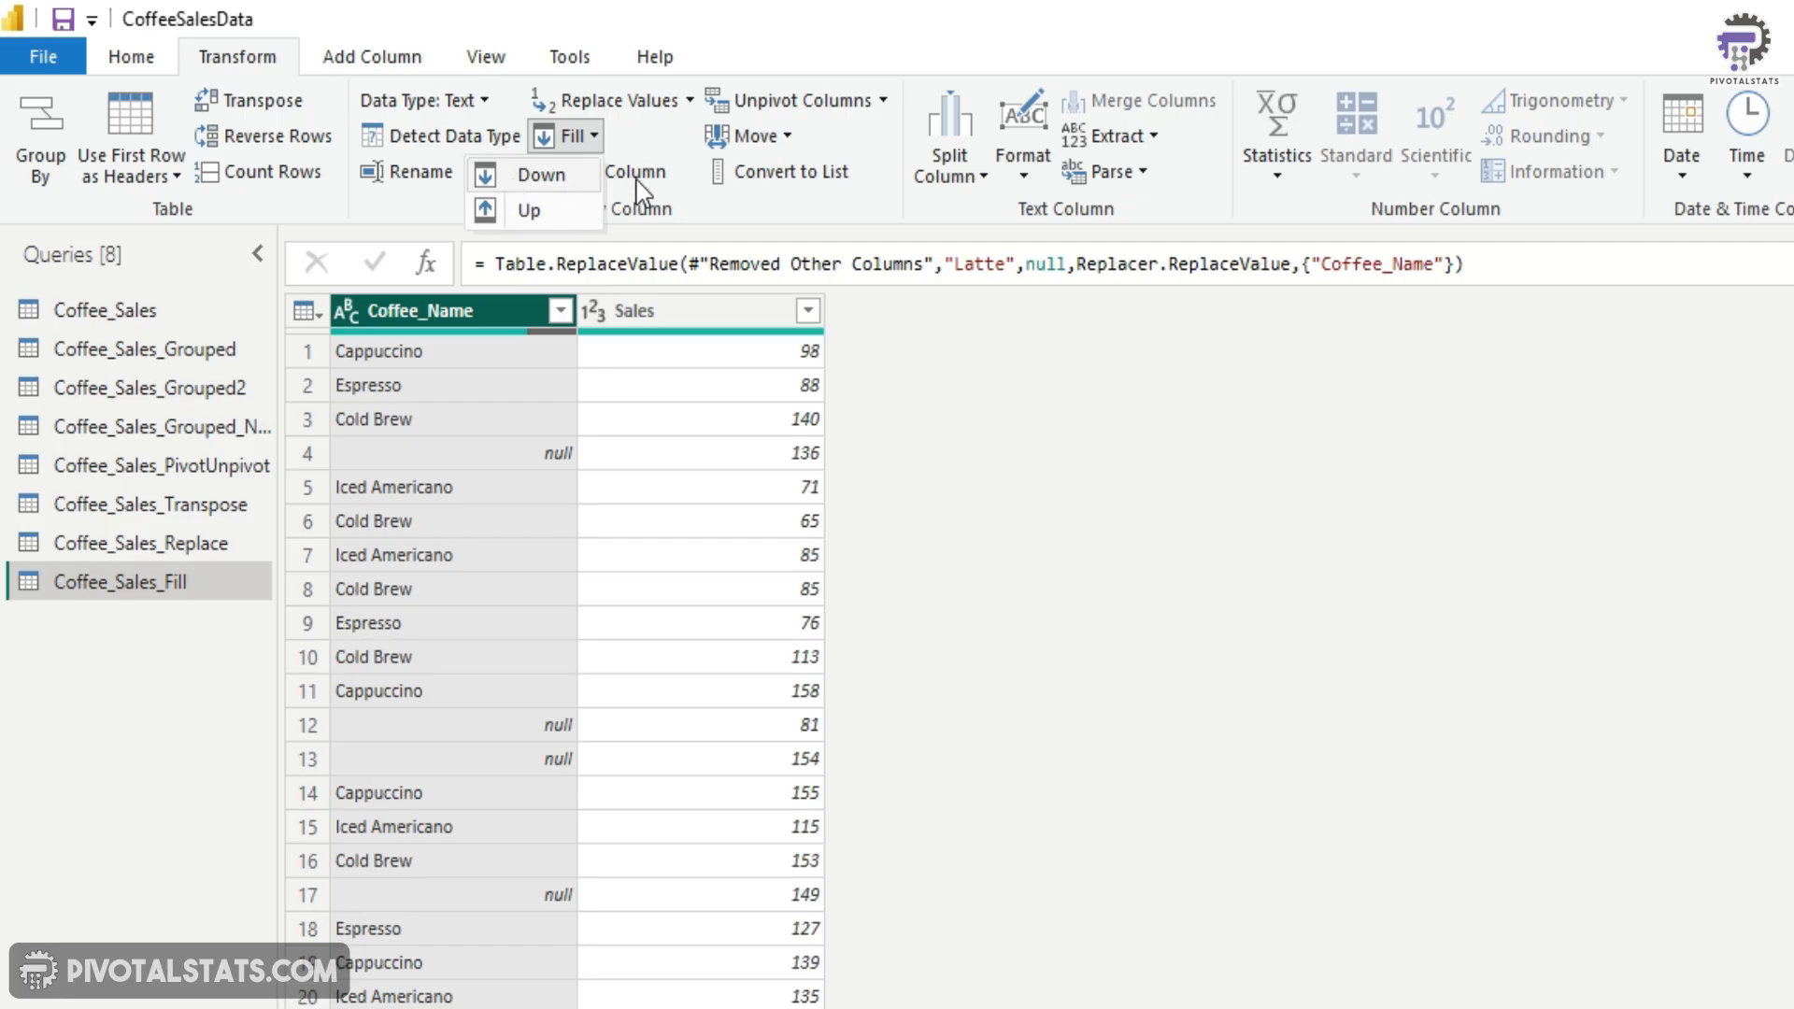
left_click(1256, 529)
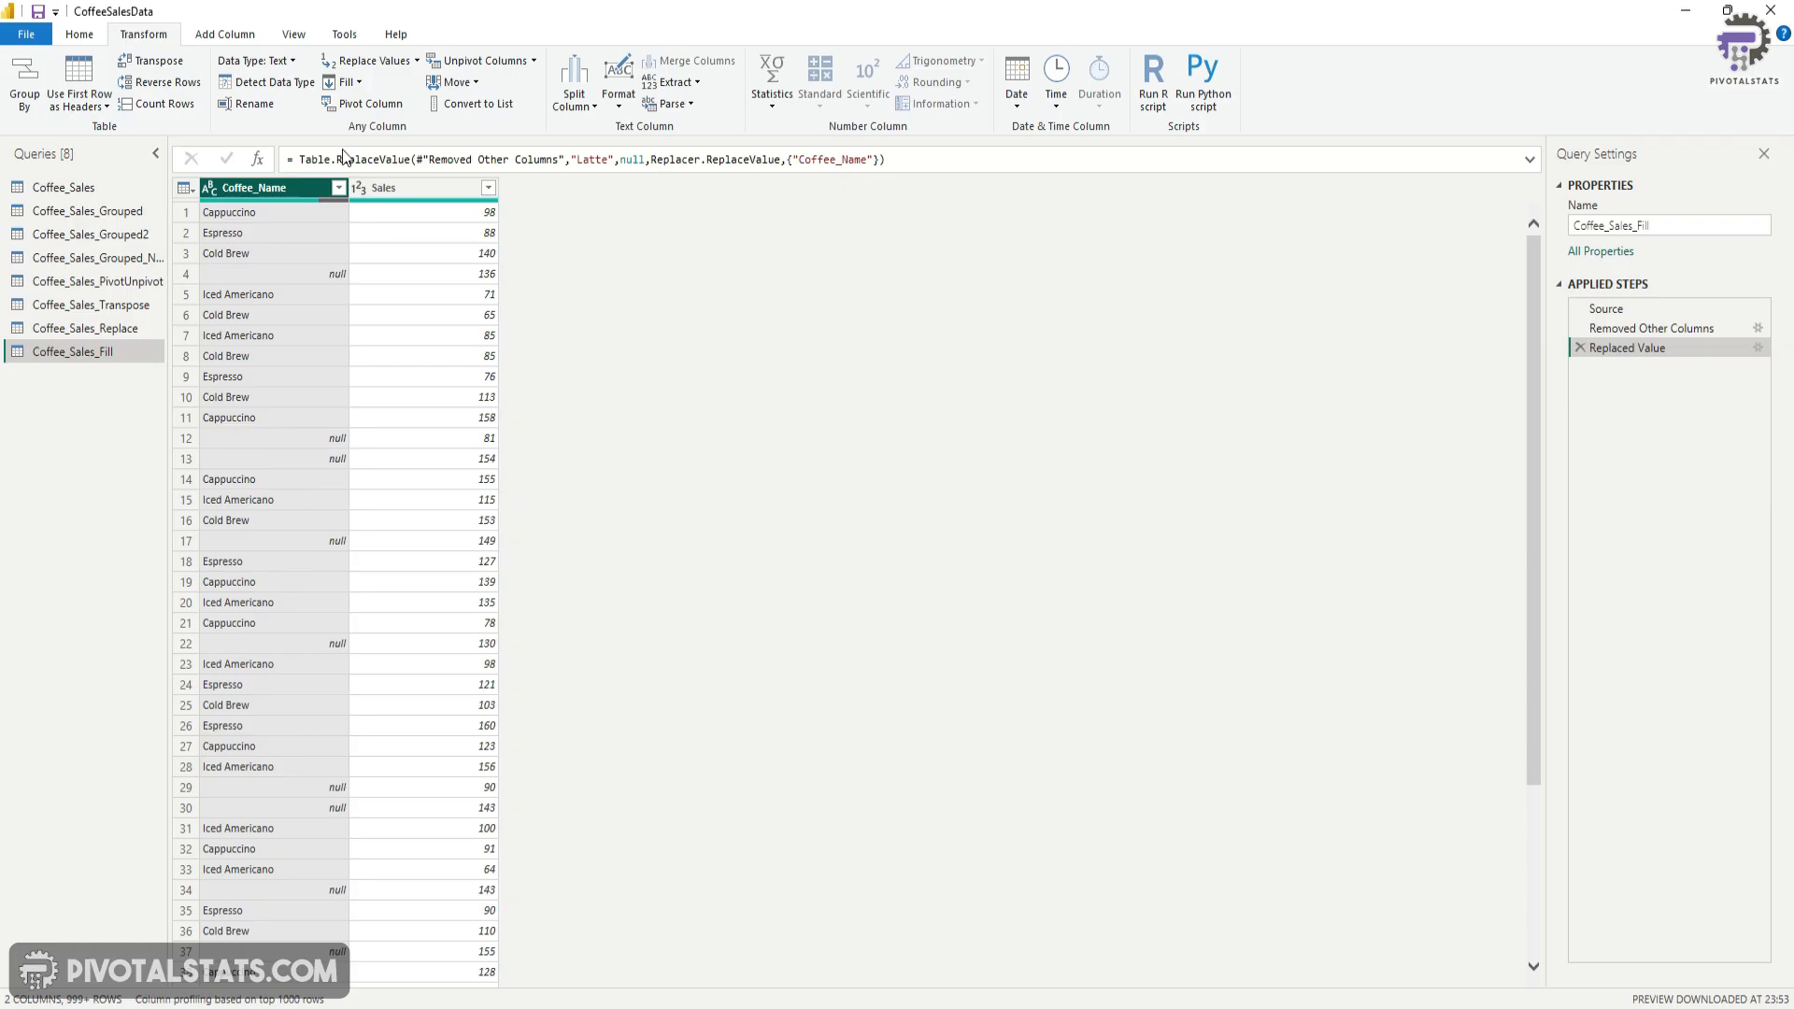
left_click(348, 82)
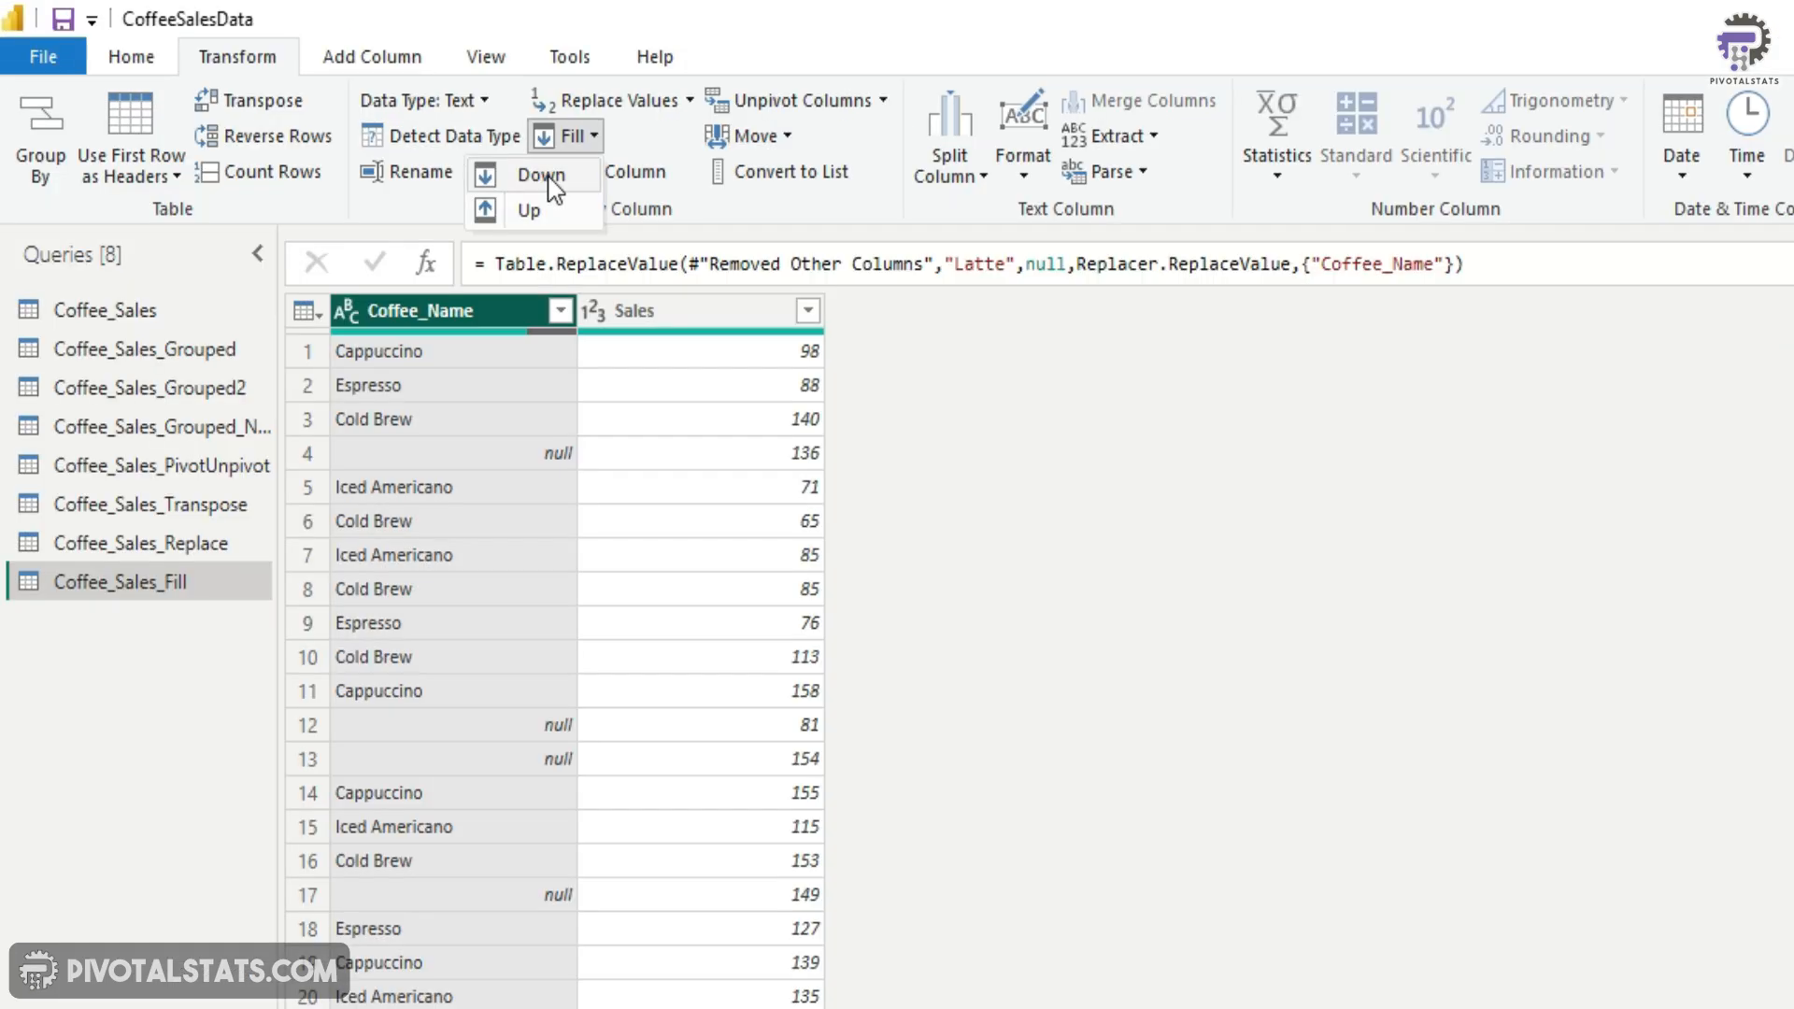
left_click(541, 175)
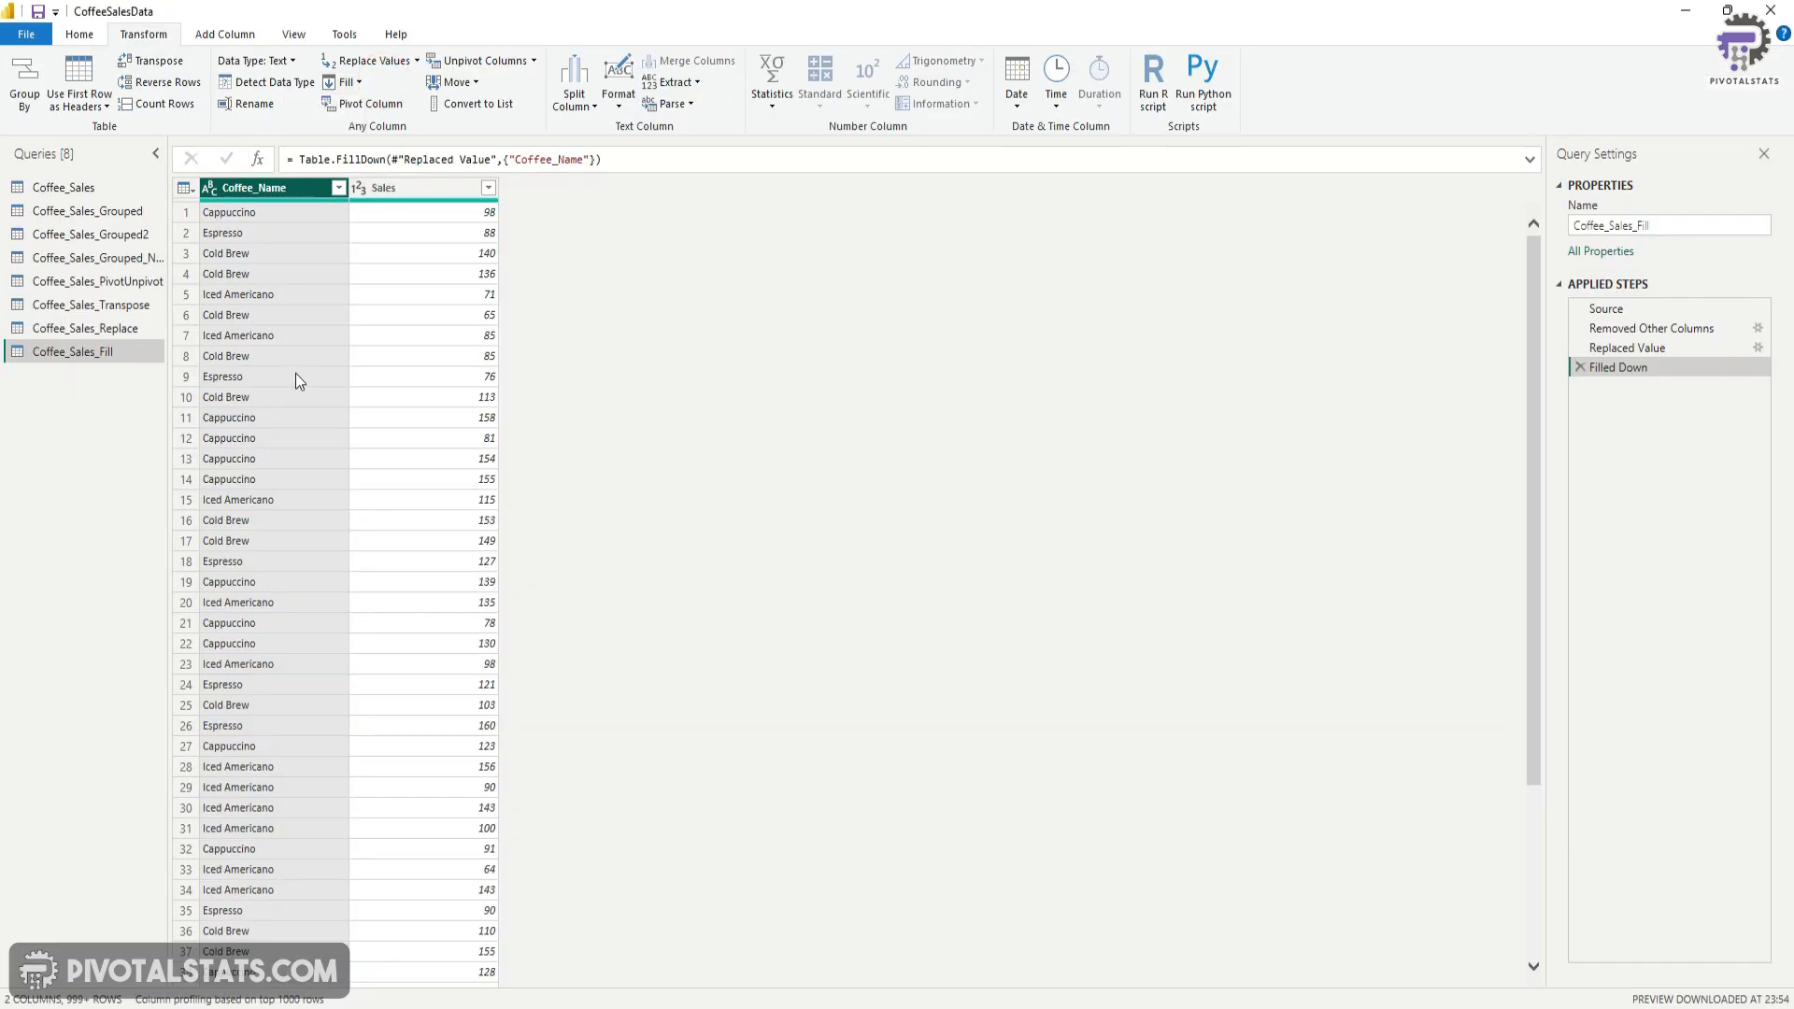
left_click(1579, 367)
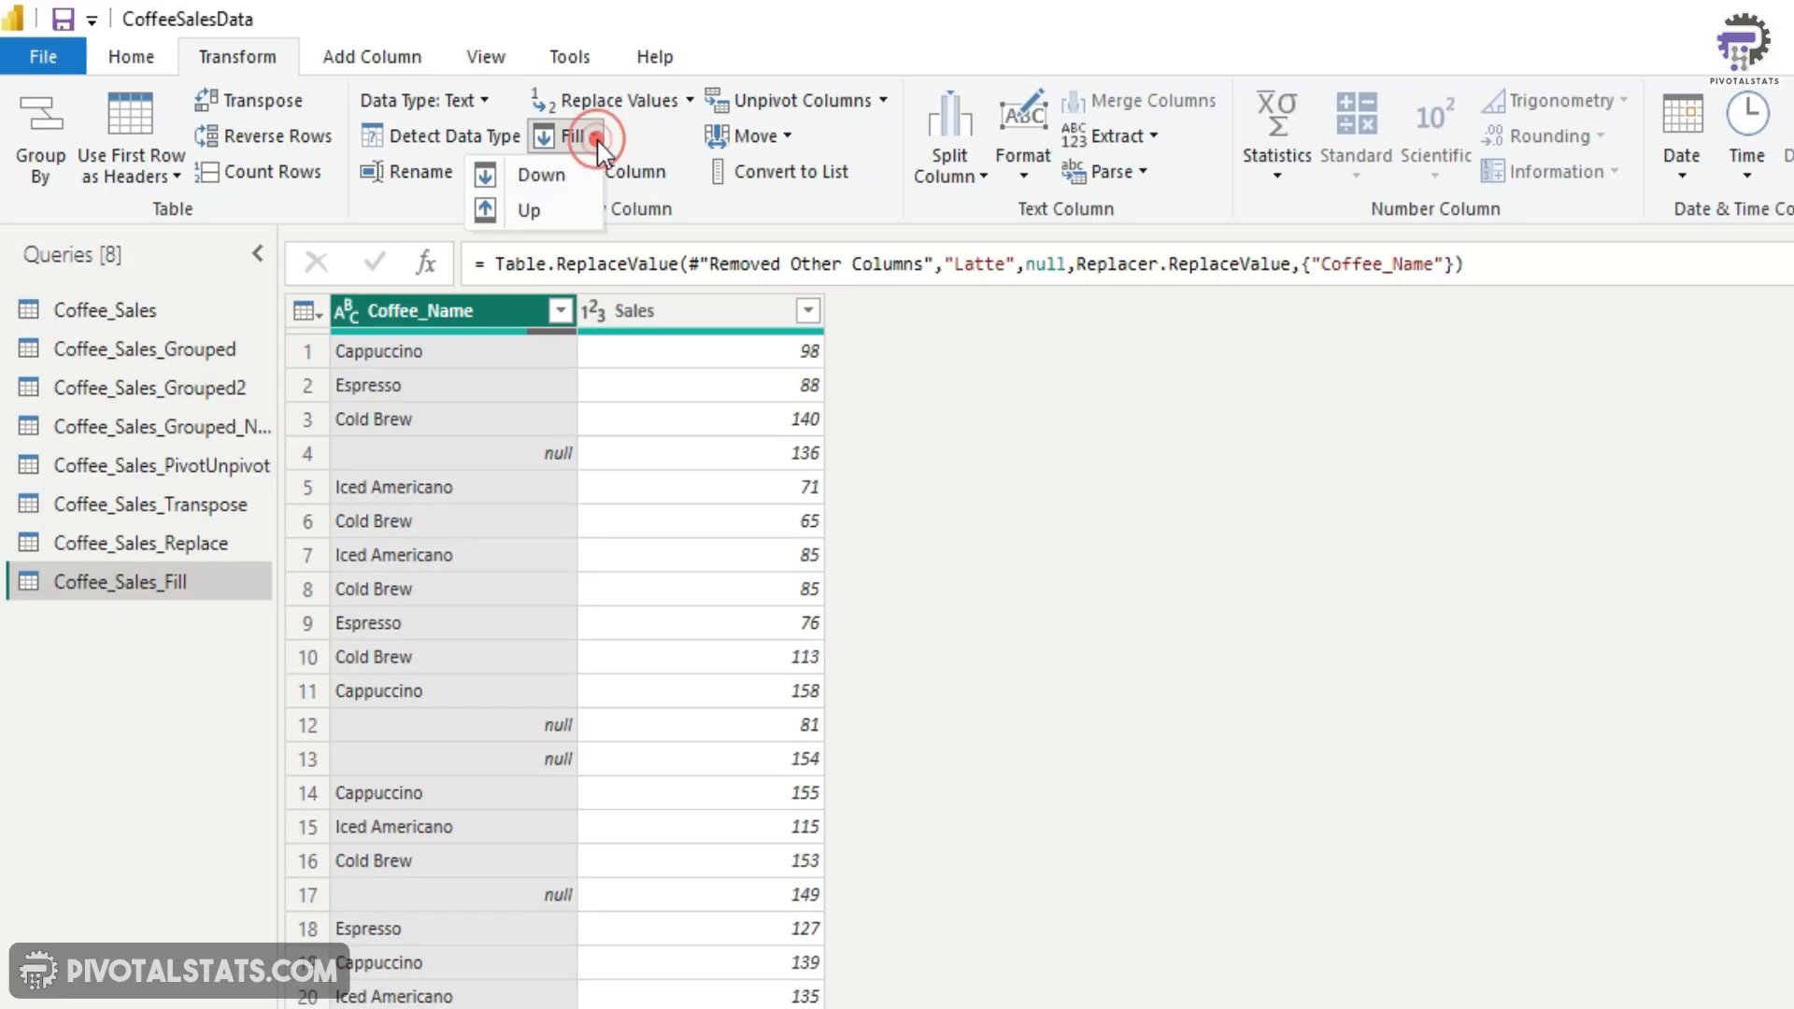
- Fill the null values in the Coffee_Name column upward
left_click(345, 81)
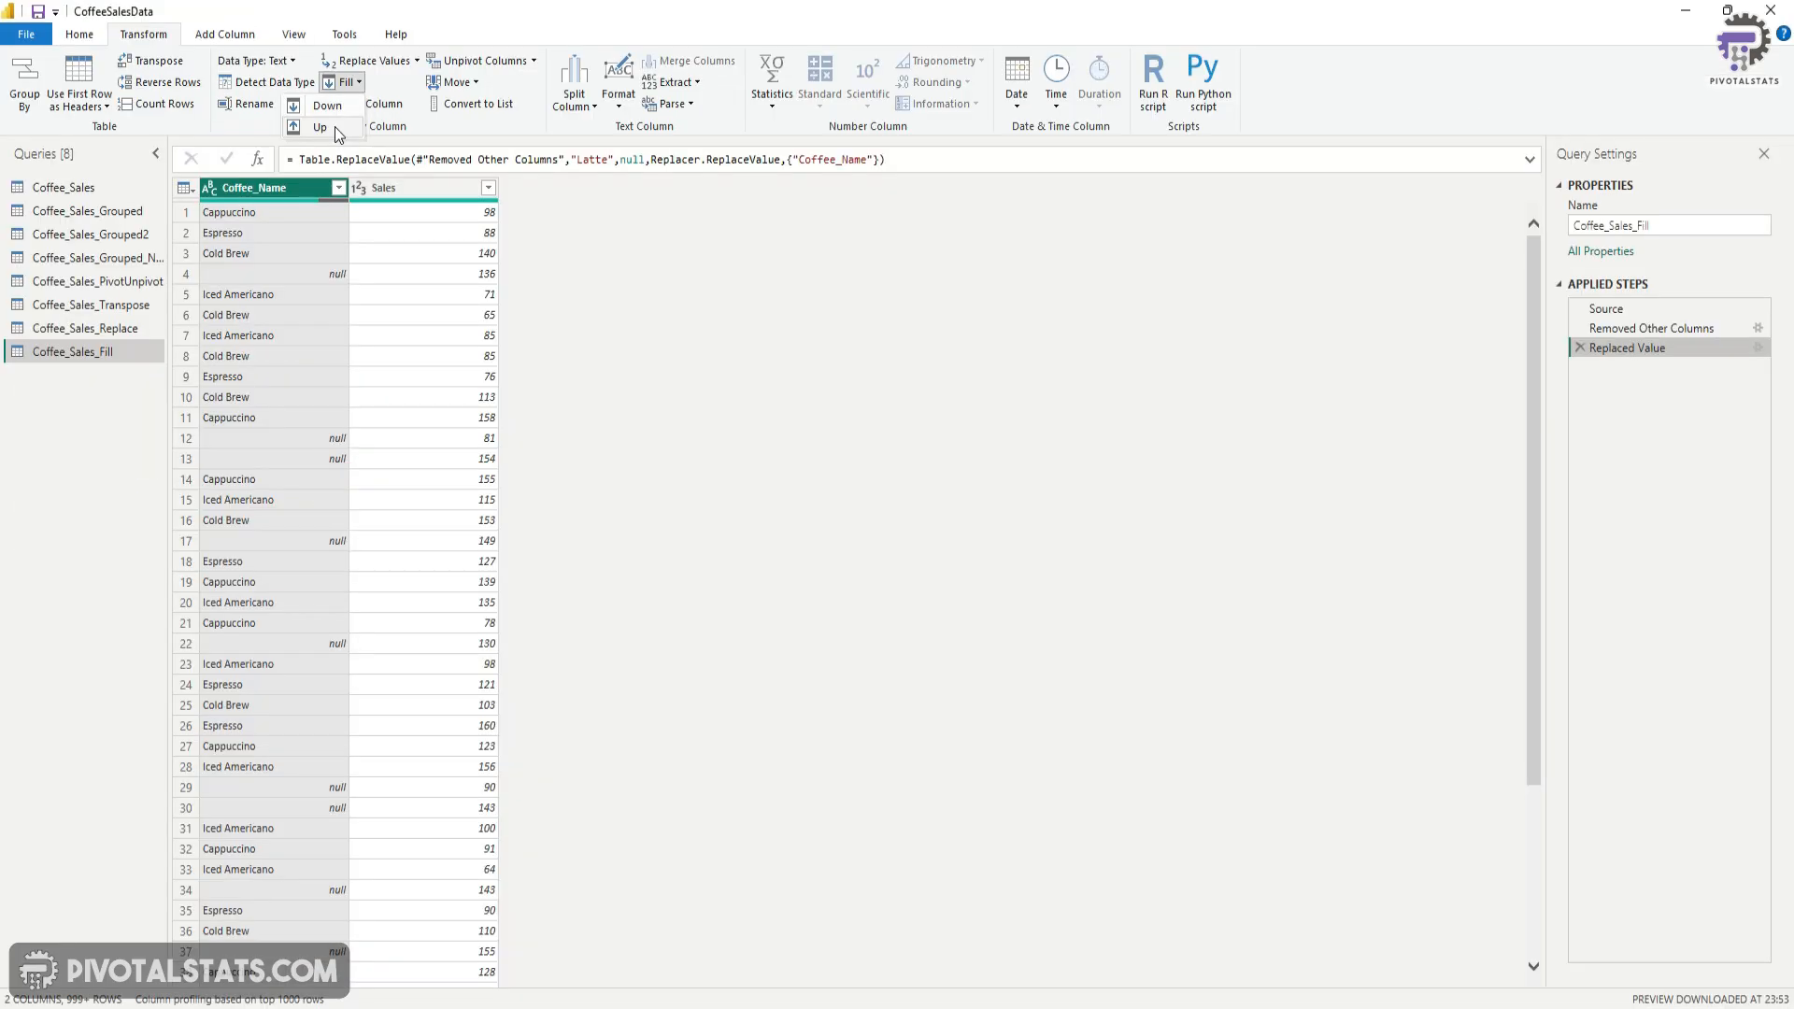
left_click(338, 134)
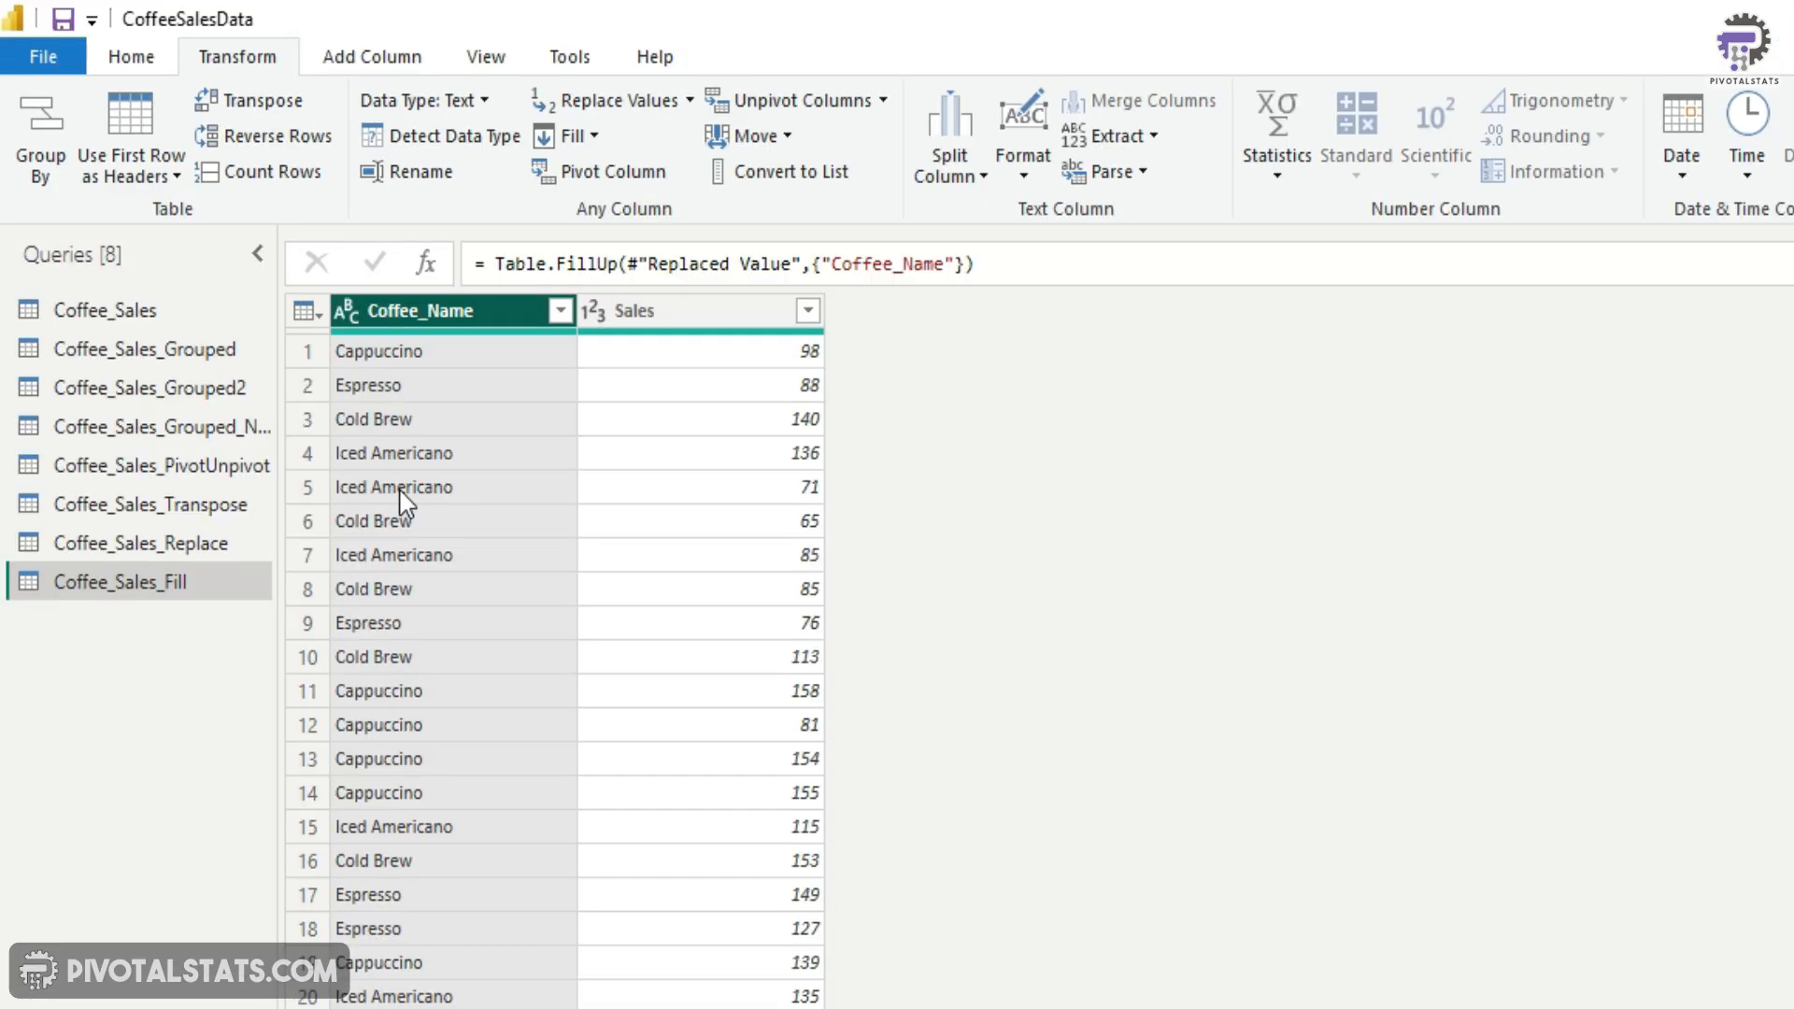